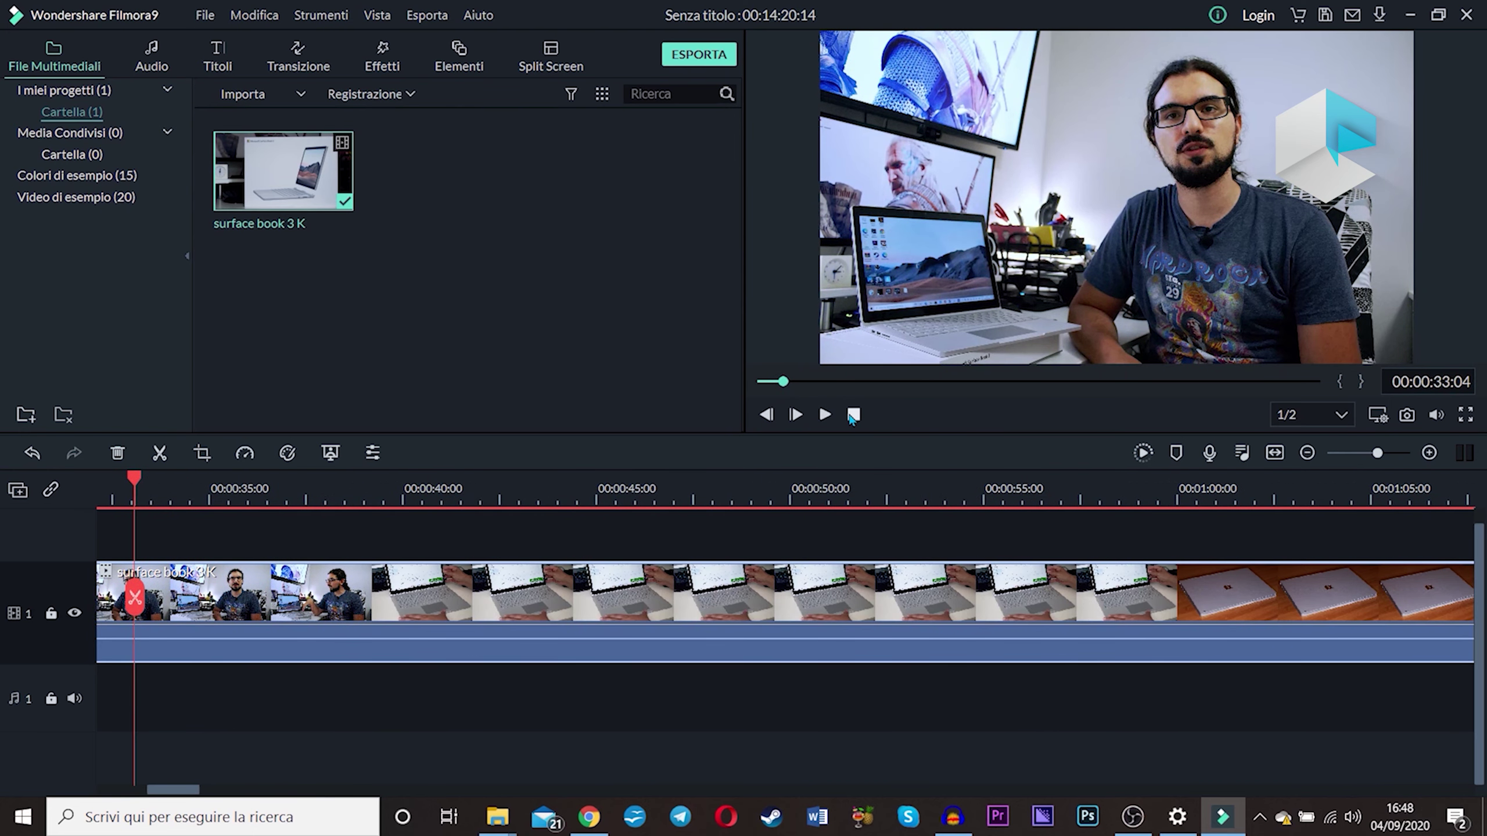
- Set the preview playback quality to 1/16
{"action": "left_click", "coordinate": [1332, 414]}
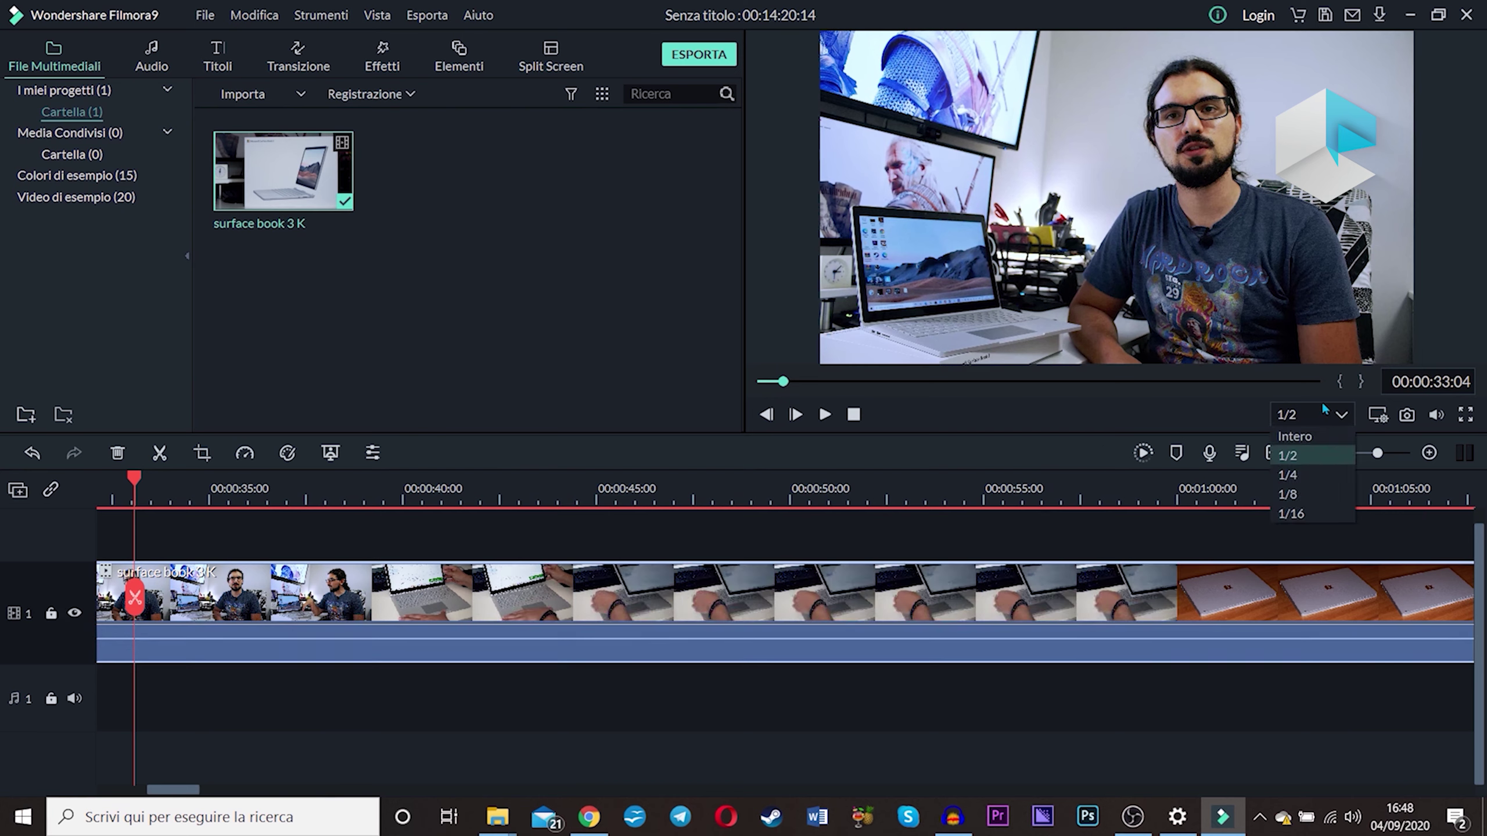
{"action": "left_click", "coordinate": [1291, 514]}
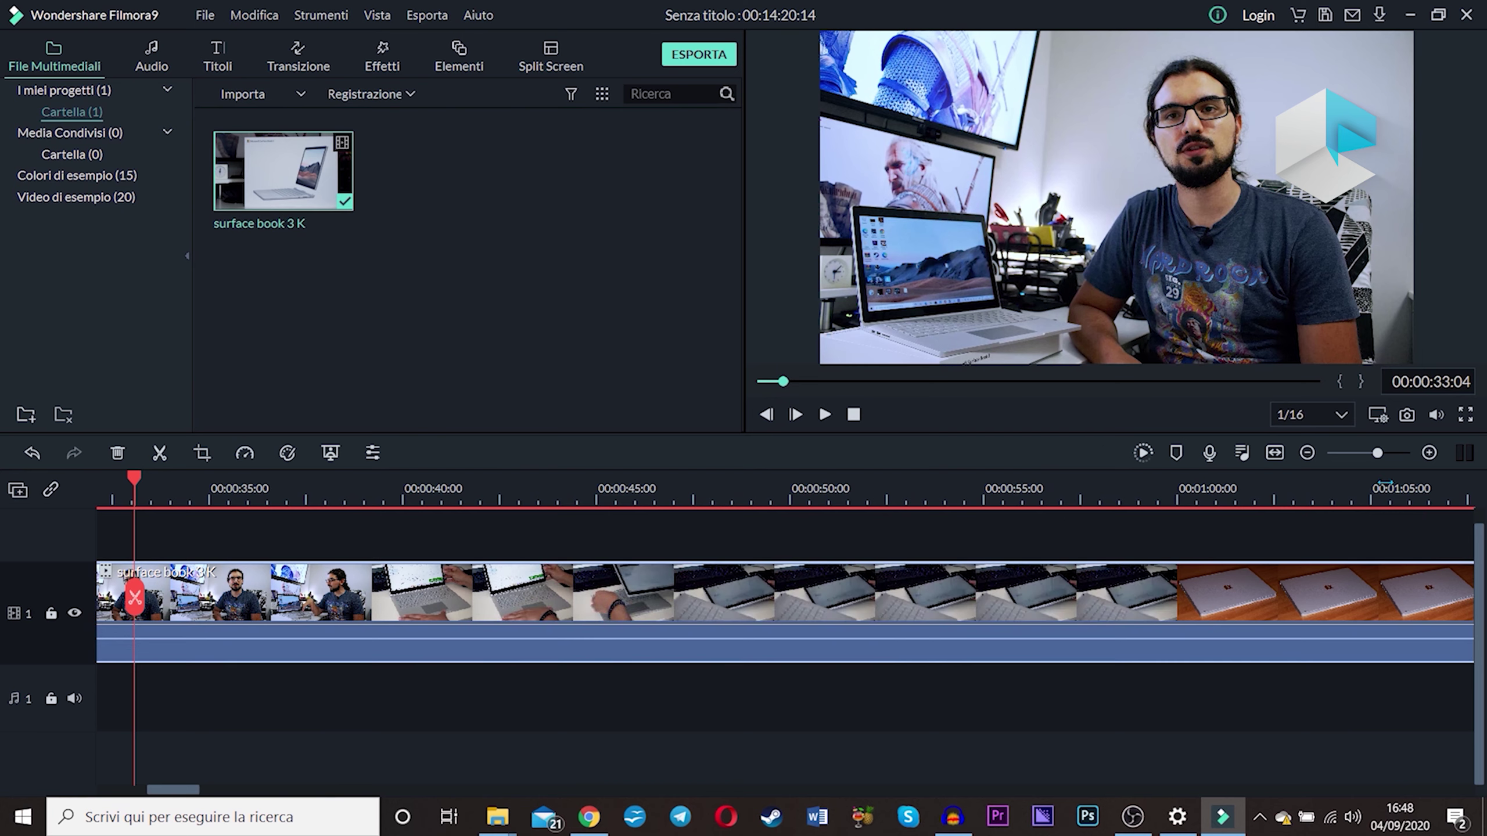
{"action": "left_click", "coordinate": [1342, 419]}
{"action": "left_click", "coordinate": [1322, 514]}
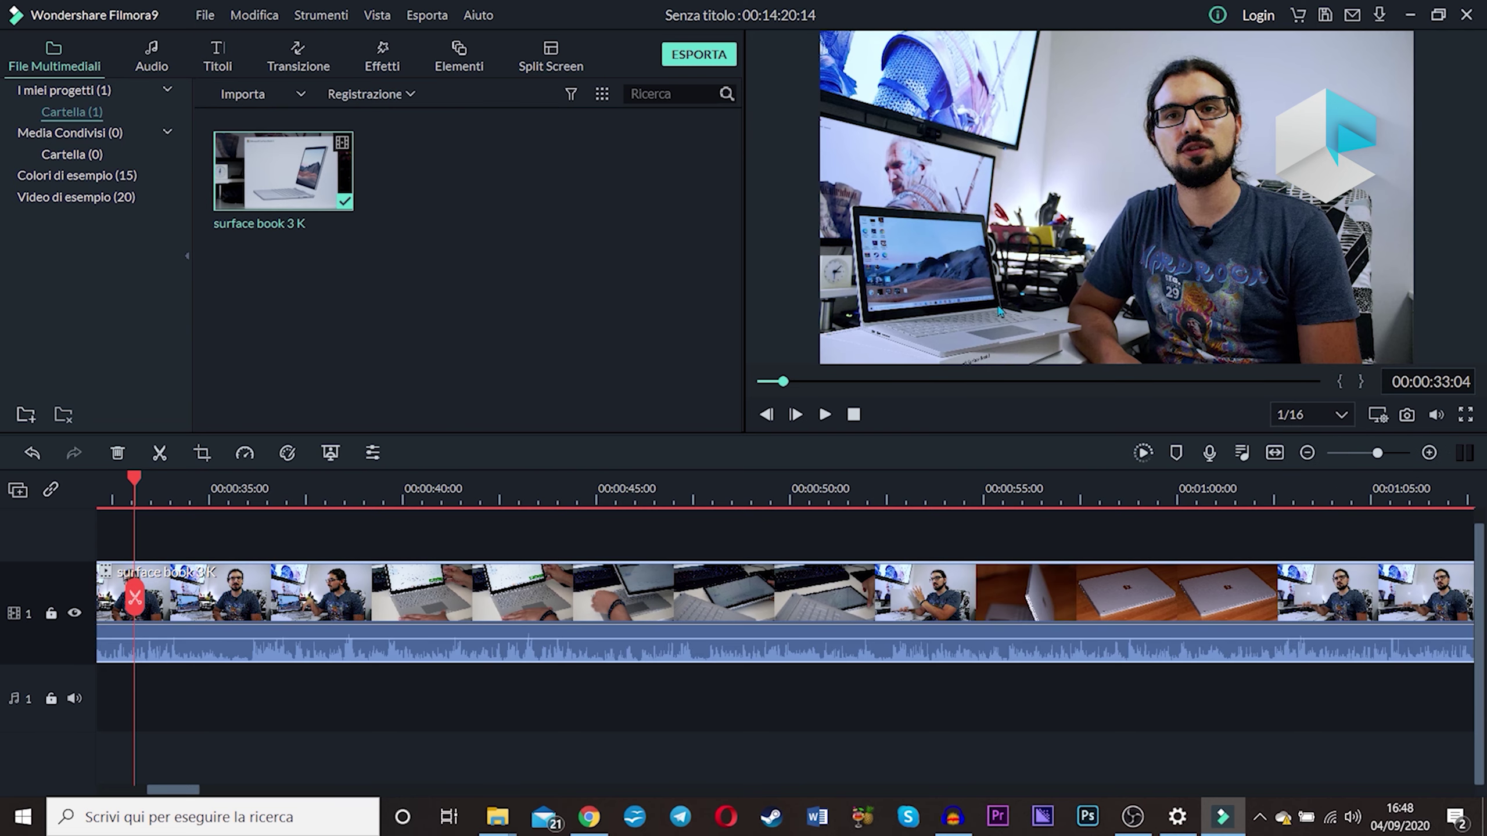
- Scrub the playhead forward through the surface book 3 K clip to 00:00:43:32
{"action": "mouse_move", "coordinate": [682, 494]}
{"action": "left_mouse_down"}
{"action": "mouse_move", "coordinate": [705, 503]}
{"action": "mouse_move", "coordinate": [710, 483]}
{"action": "left_mouse_up"}
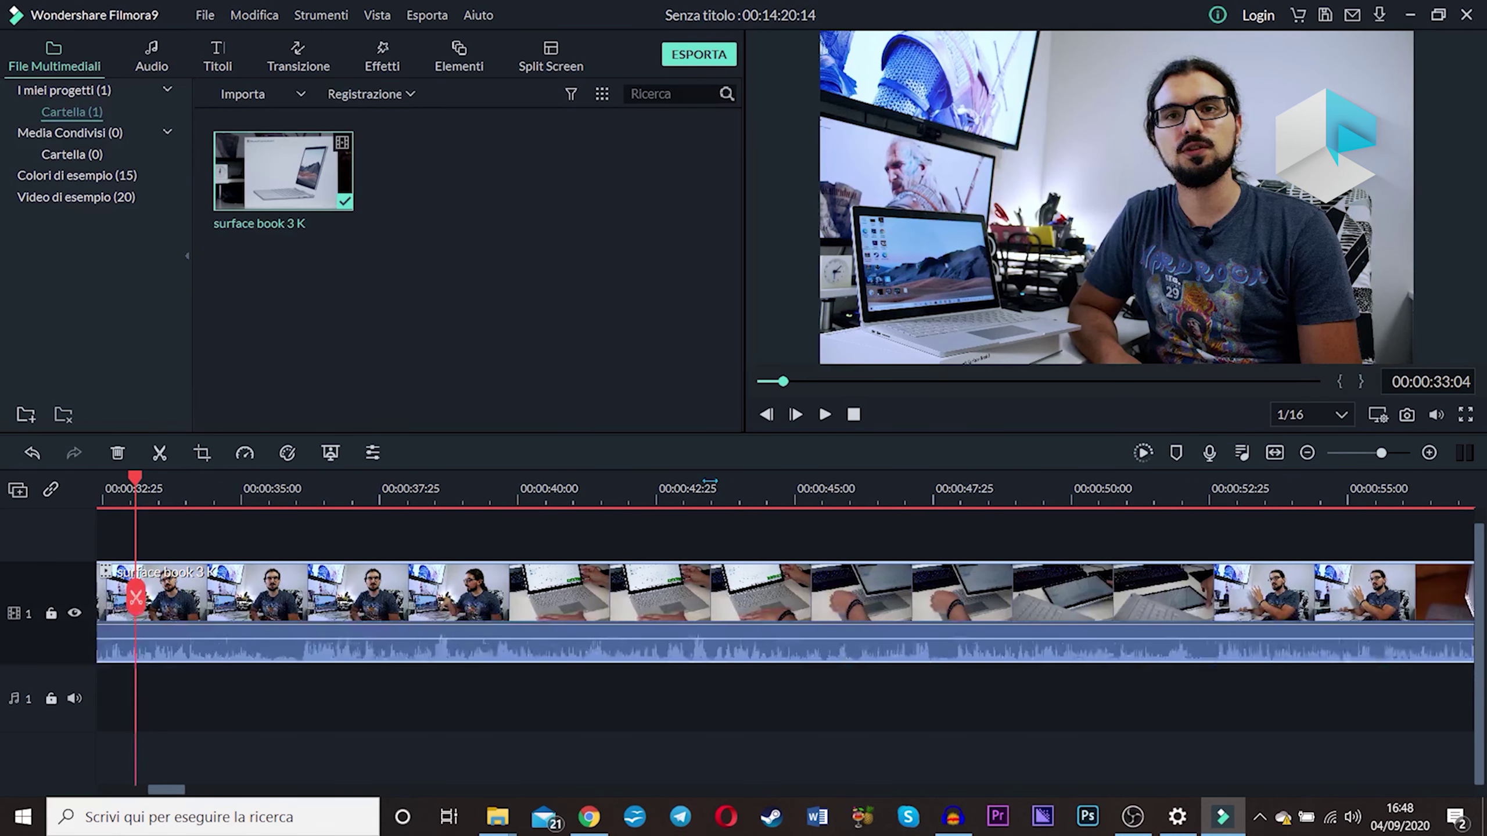
{"action": "left_click_drag", "start_coordinate": [136, 482], "coordinate": [583, 476]}
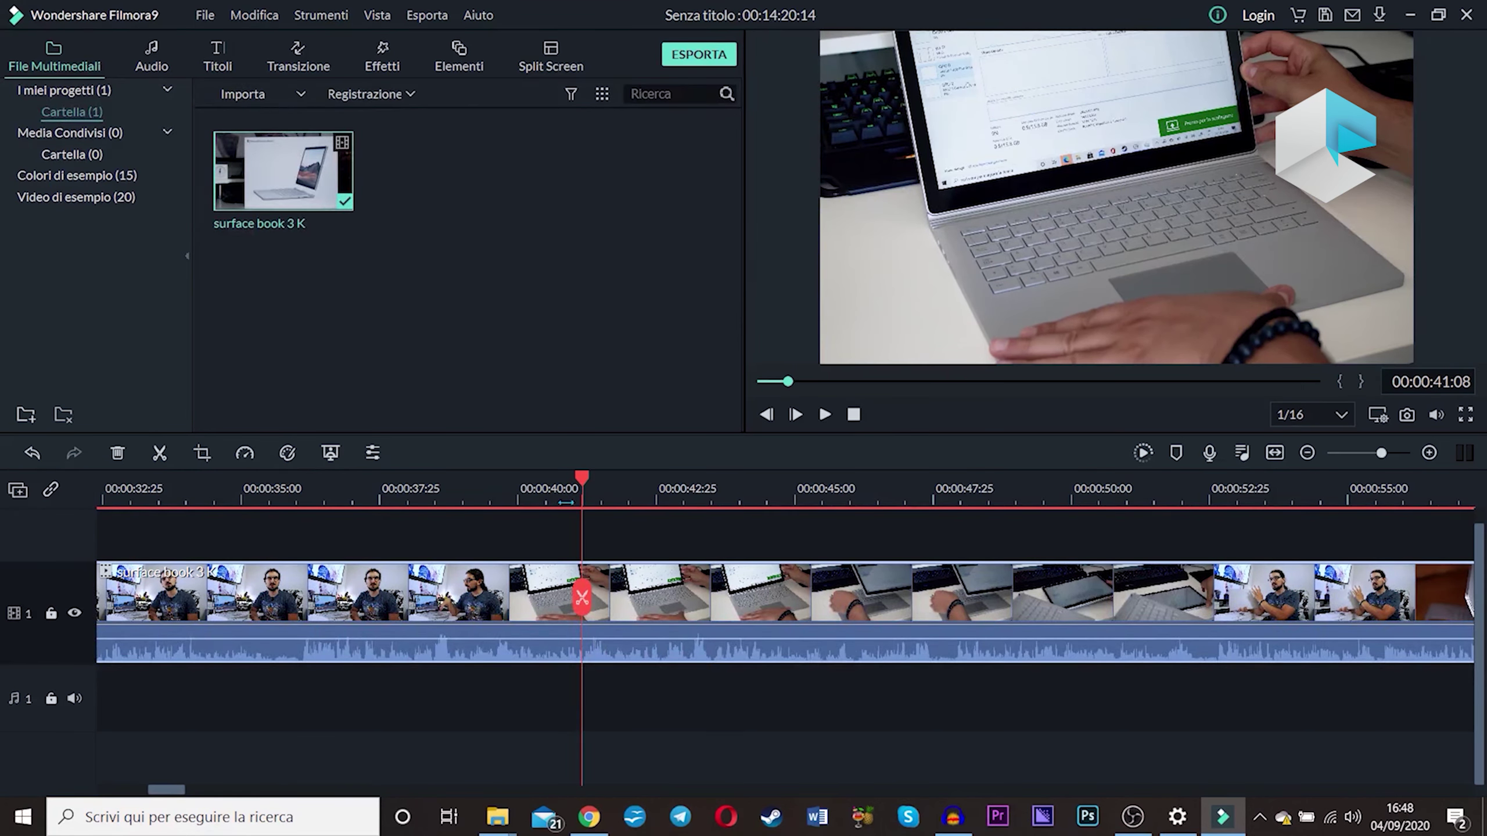
{"action": "left_click_drag", "start_coordinate": [582, 482], "coordinate": [723, 499]}
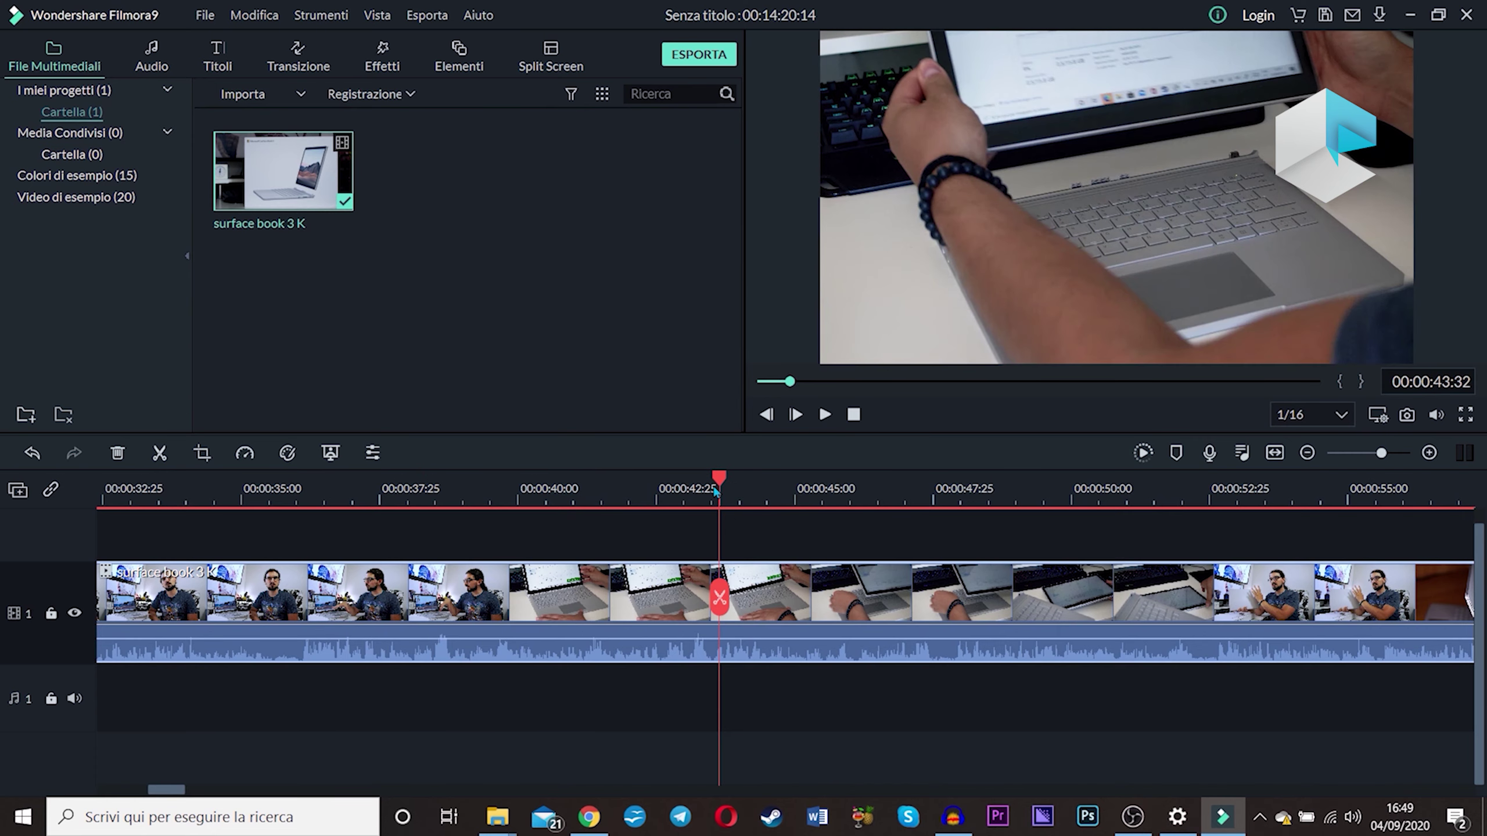
- Examine the surface book 3 K clip at different timeline zoom levels and view the frame at 00:01:02:25
{"action": "scroll", "coordinate": [697, 501], "scroll_direction": "down", "scroll_amount": 6}
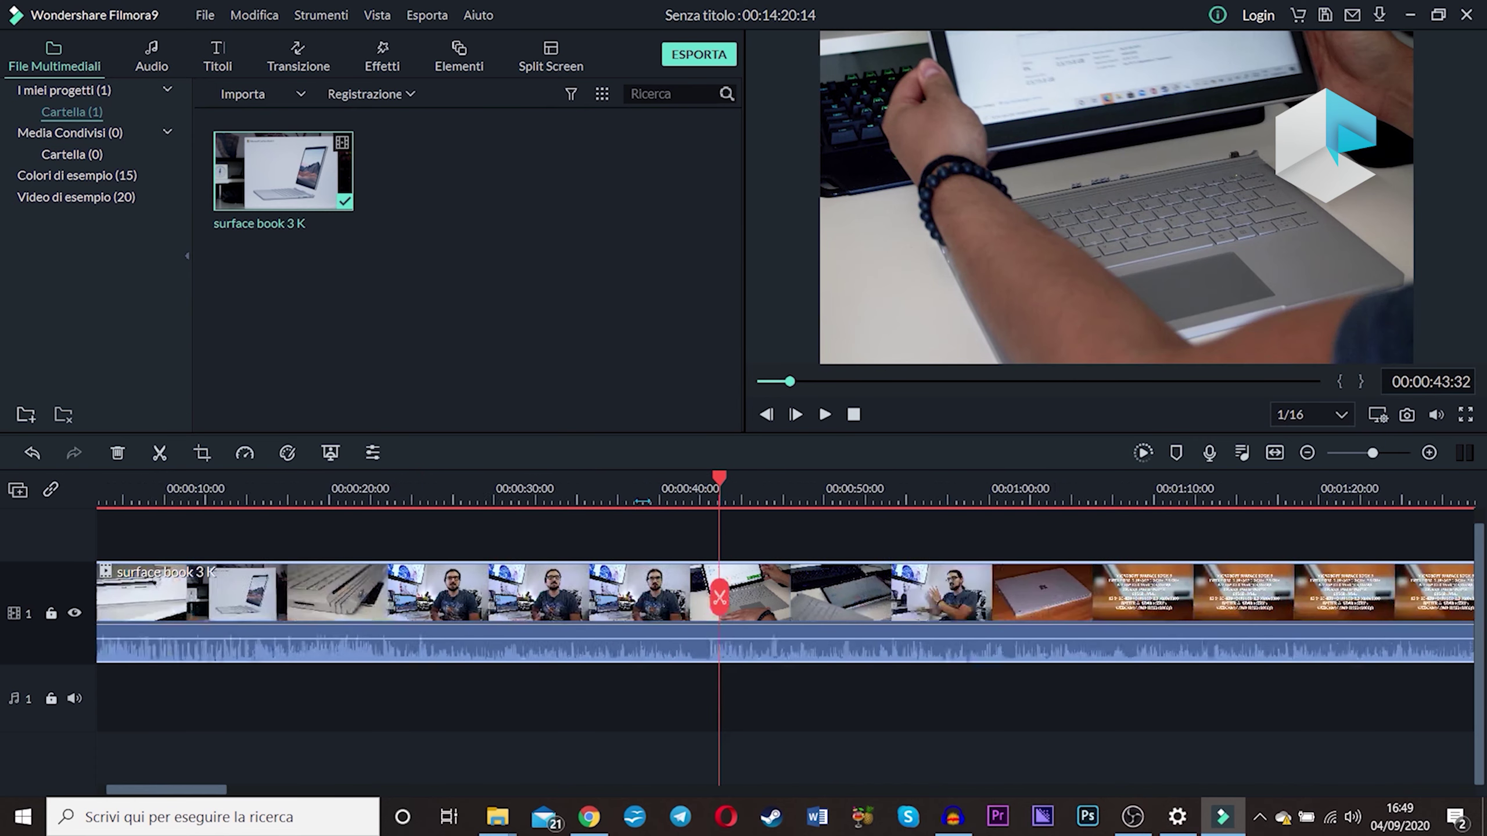
{"action": "scroll", "coordinate": [357, 502], "scroll_direction": "down", "scroll_amount": 3}
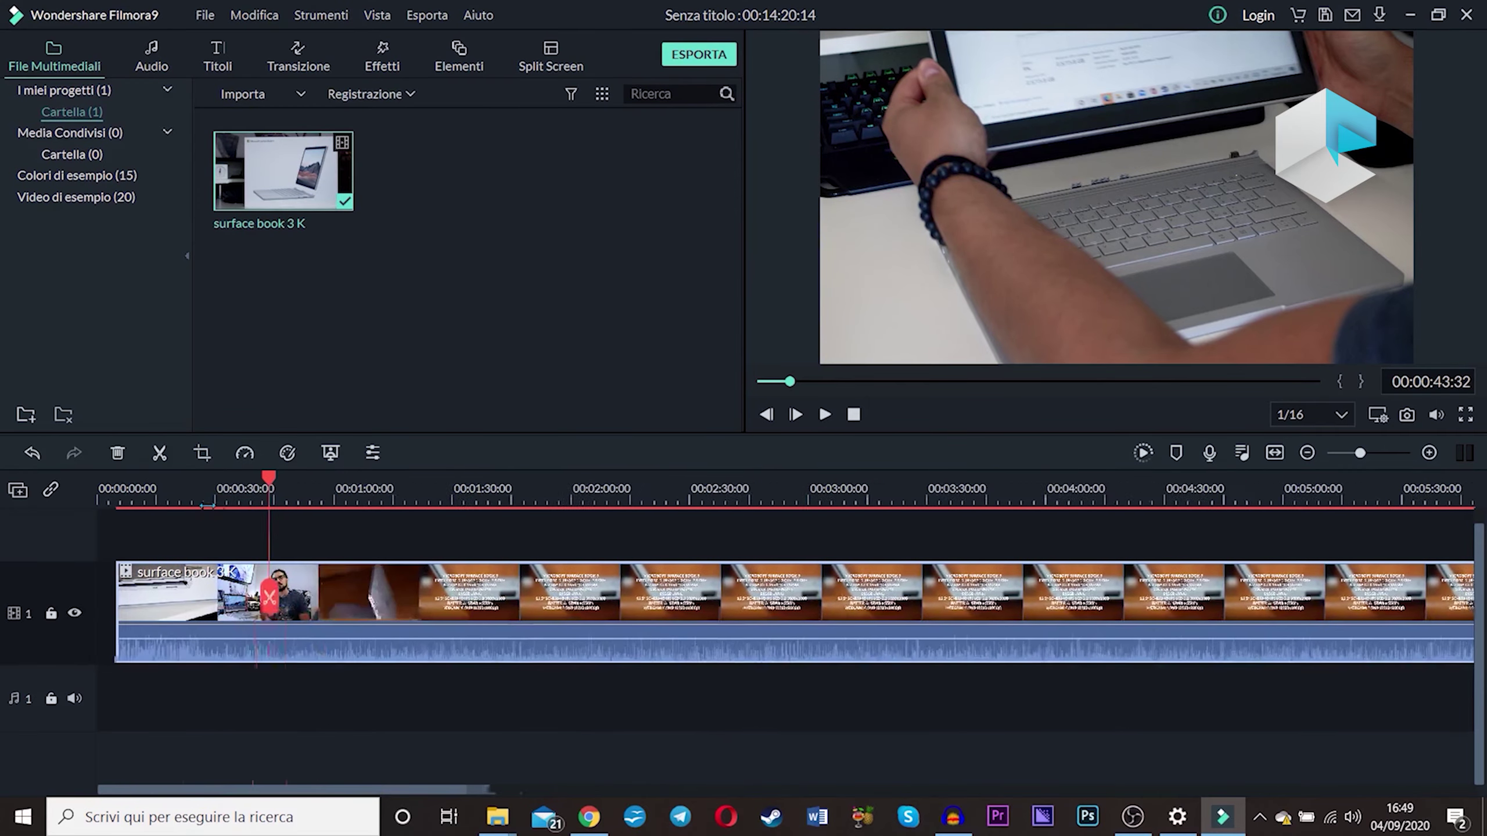
{"action": "scroll", "coordinate": [652, 494], "scroll_direction": "up", "scroll_amount": 5}
{"action": "scroll", "coordinate": [652, 494], "scroll_direction": "up", "scroll_amount": 3}
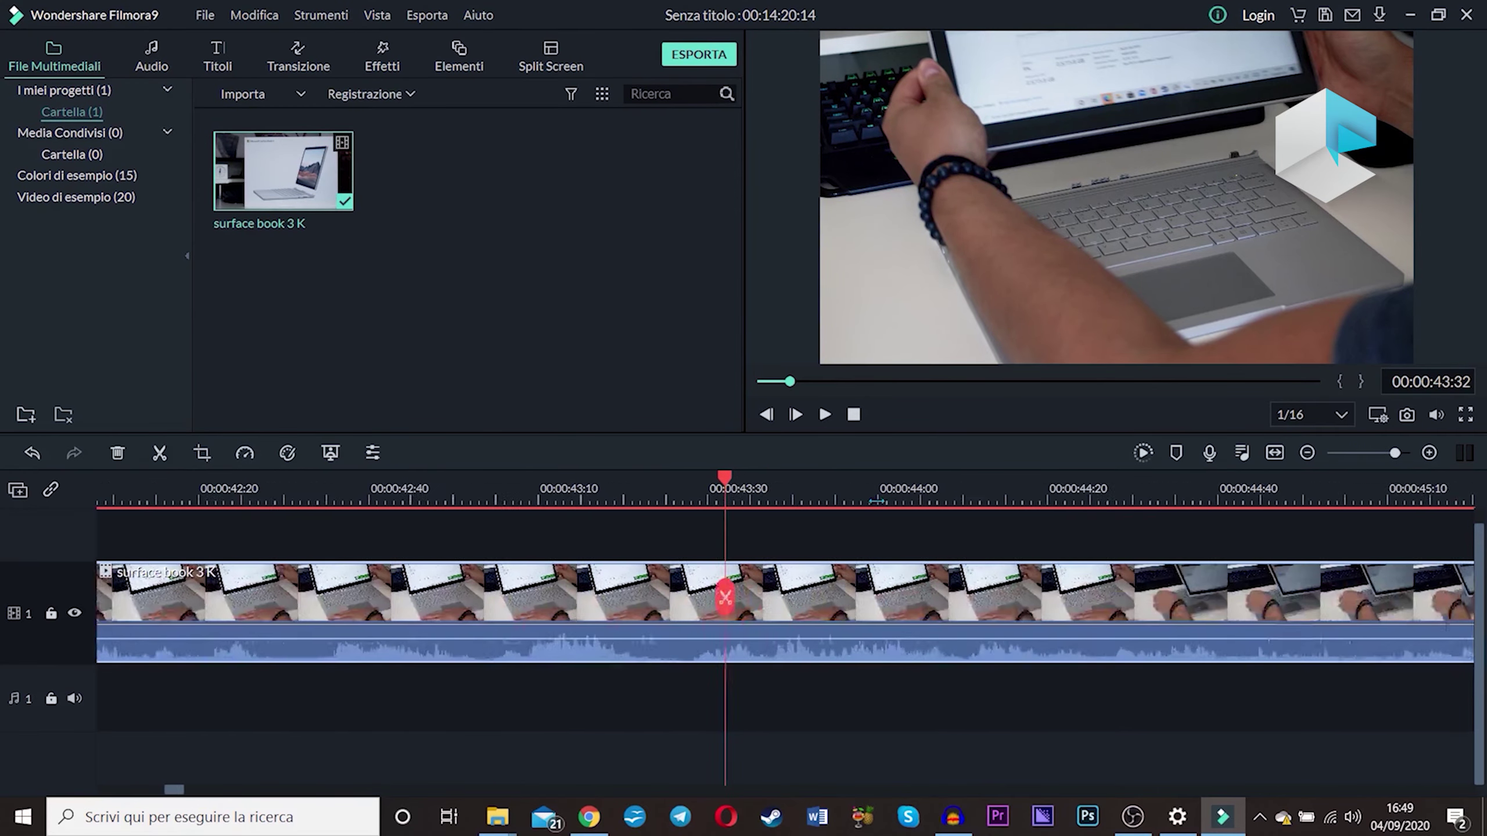
{"action": "scroll", "coordinate": [617, 496], "scroll_direction": "down", "scroll_amount": 3}
{"action": "scroll", "coordinate": [617, 496], "scroll_direction": "up", "scroll_amount": 8}
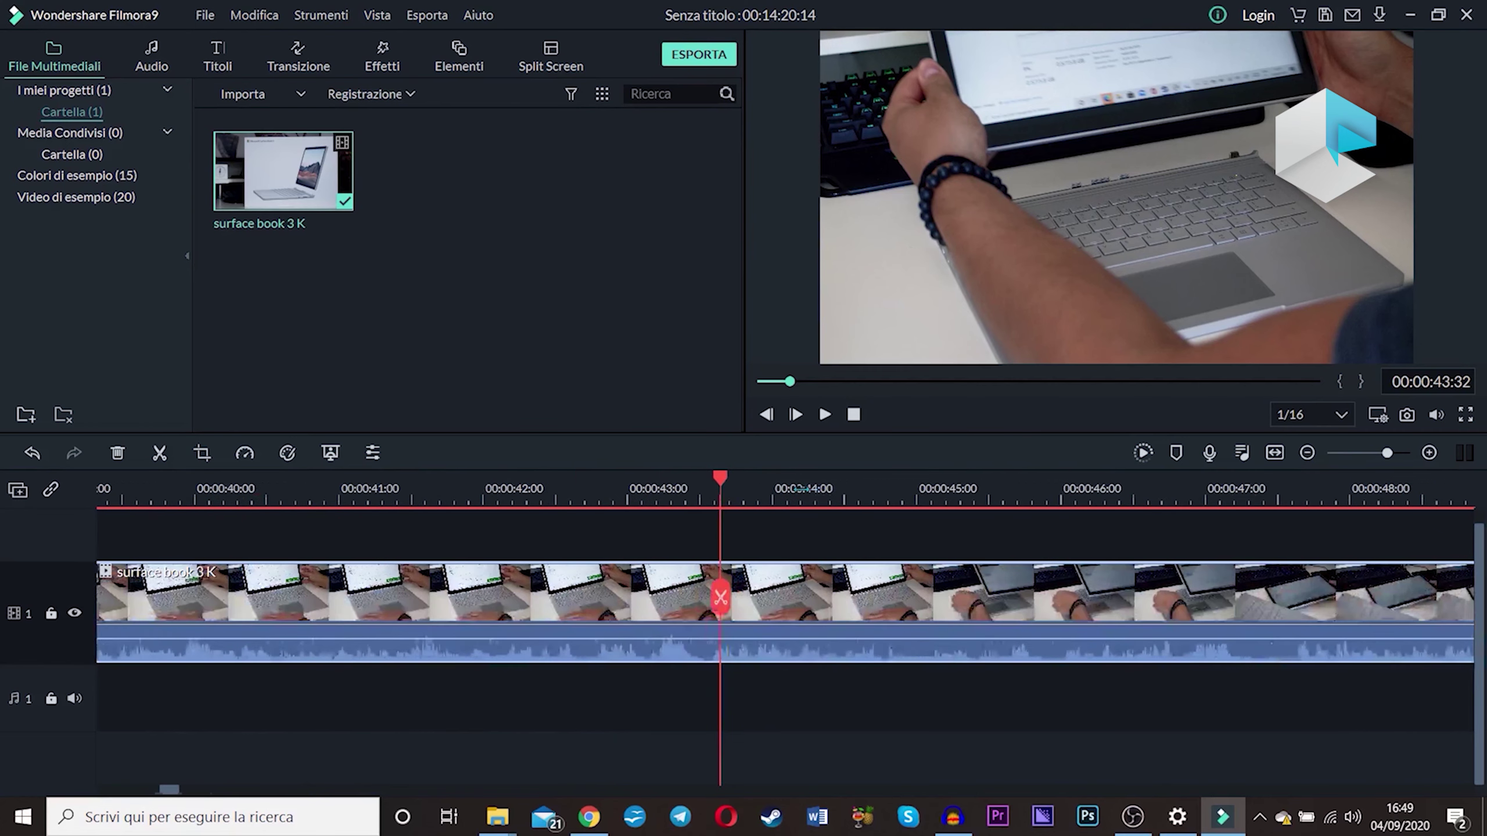
{"action": "left_click", "coordinate": [1429, 457]}
{"action": "left_click", "coordinate": [1310, 456]}
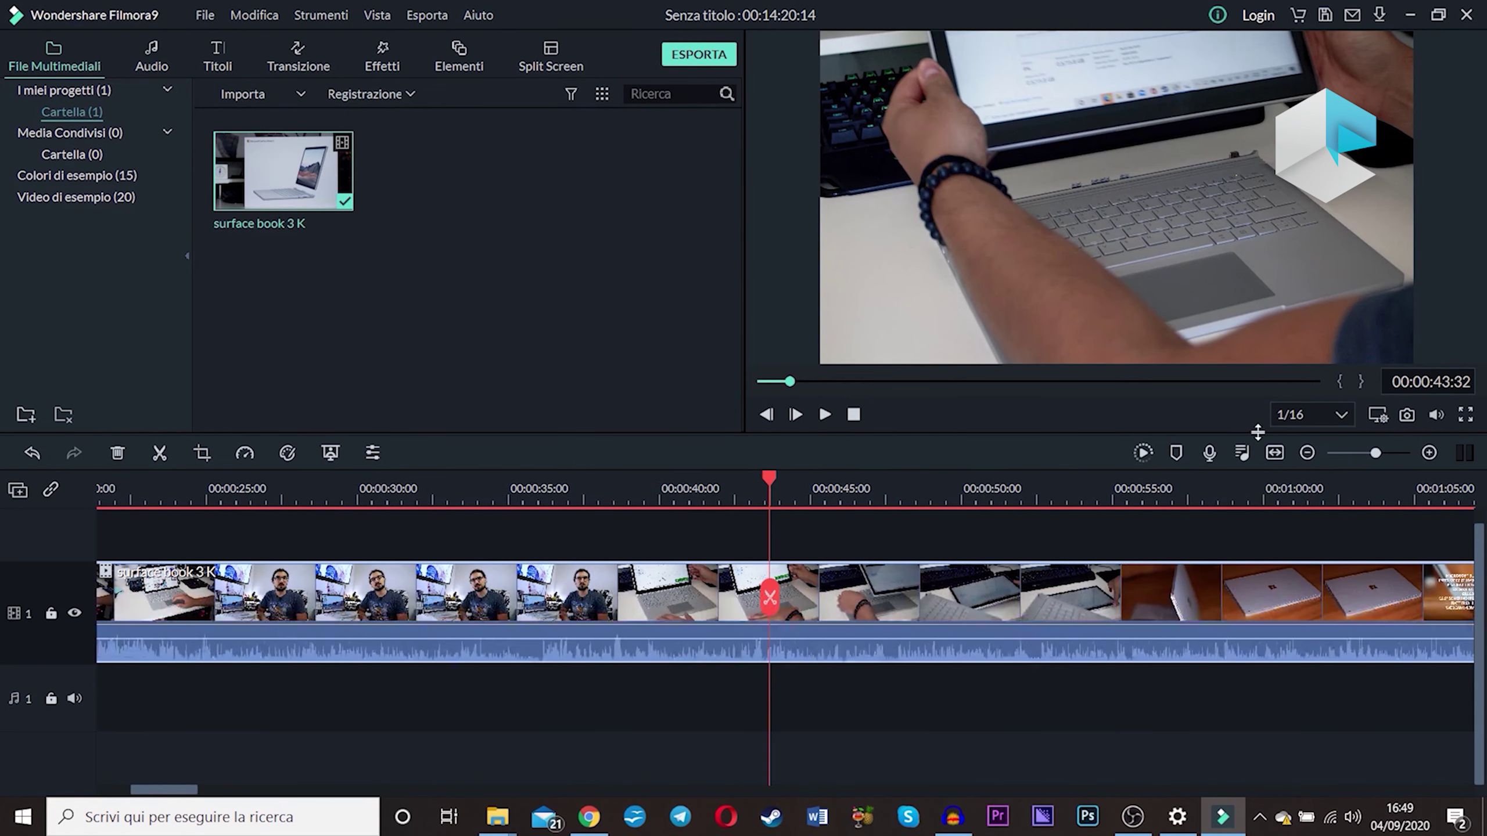
{"action": "left_click", "coordinate": [1309, 454]}
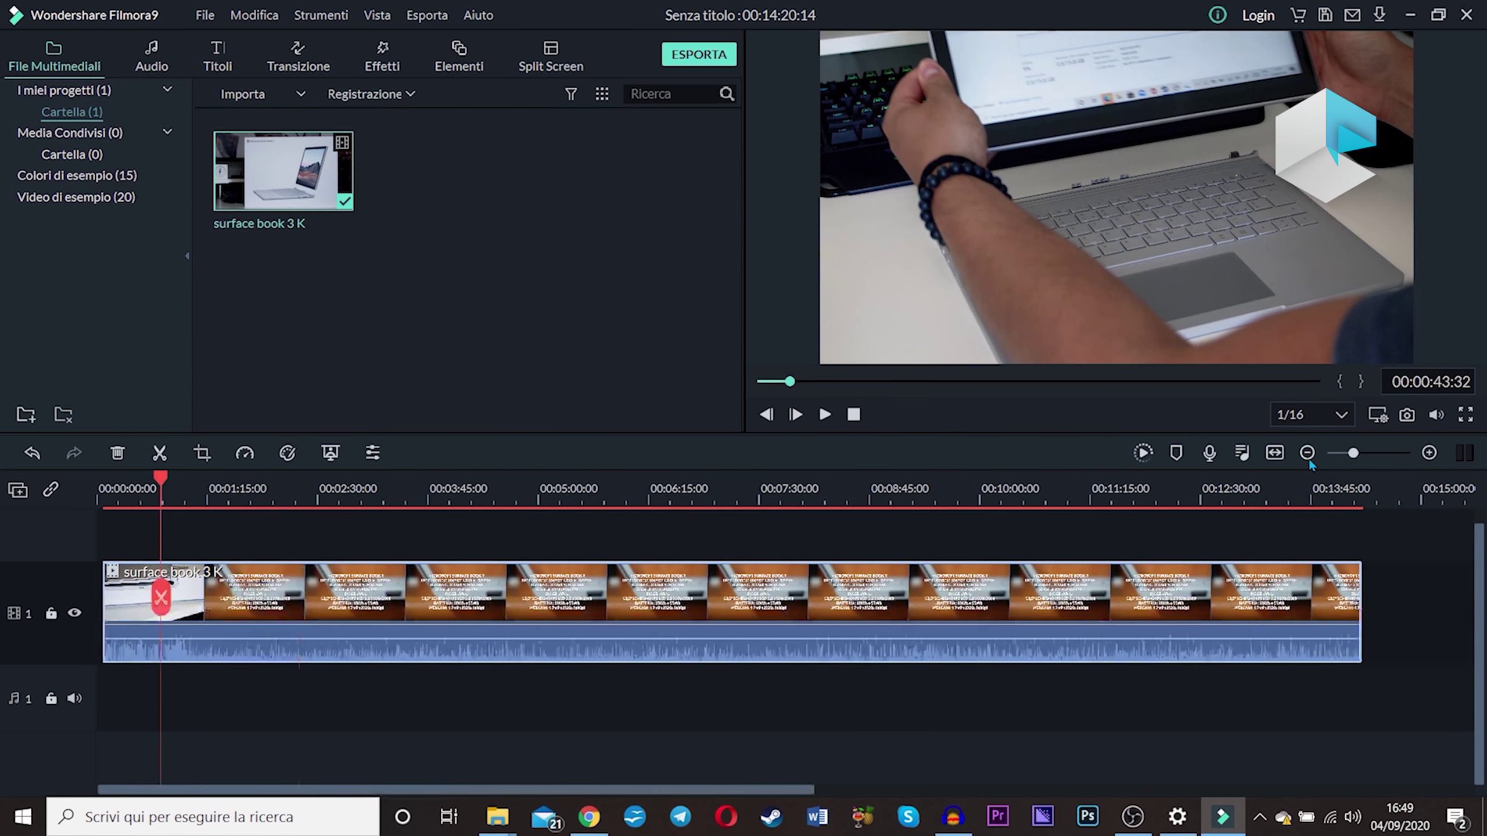
{"action": "left_click", "coordinate": [1310, 455]}
{"action": "left_click", "coordinate": [1430, 454]}
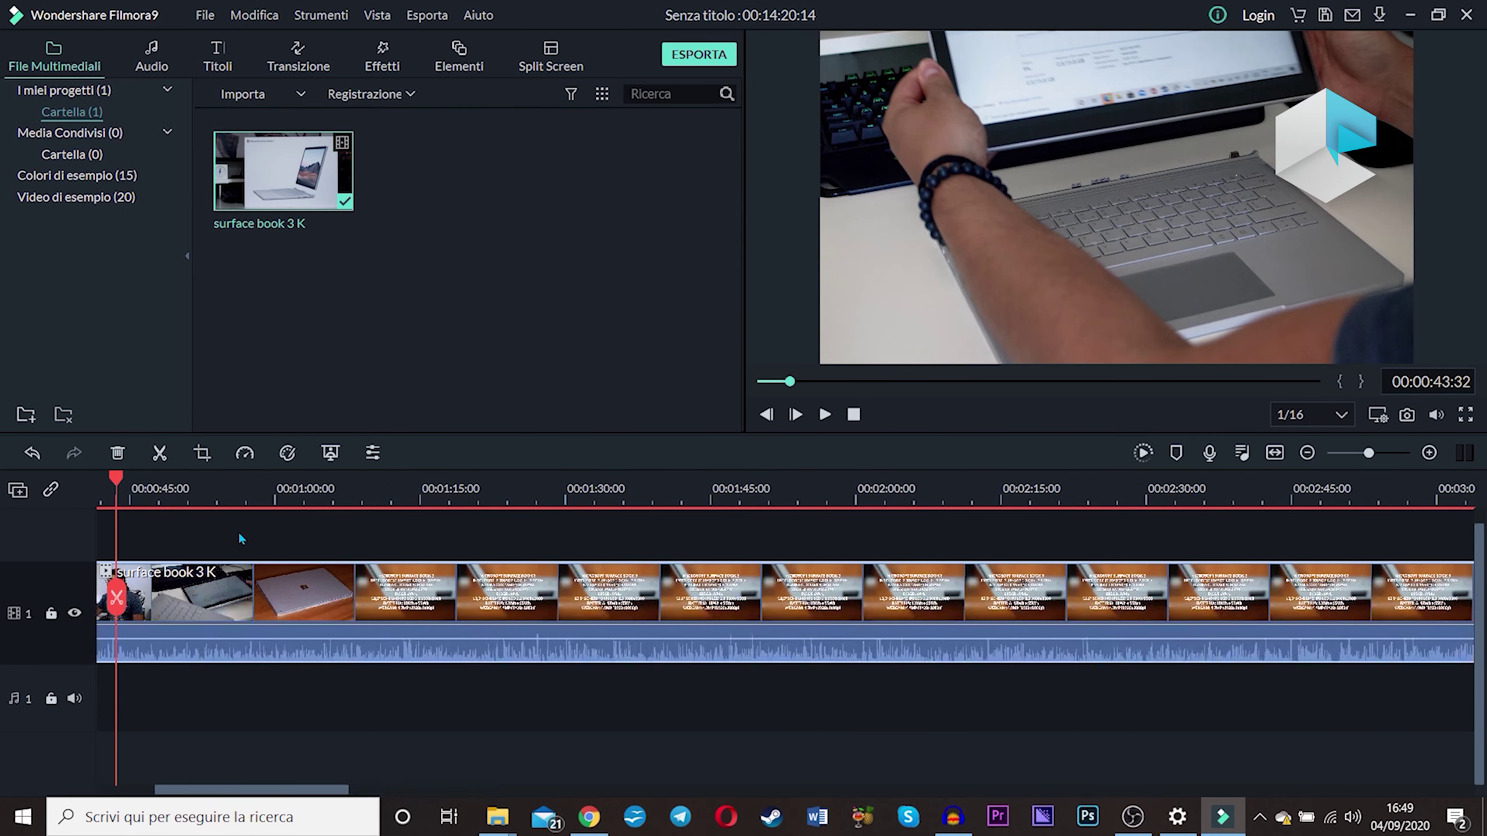
{"action": "left_click", "coordinate": [299, 489]}
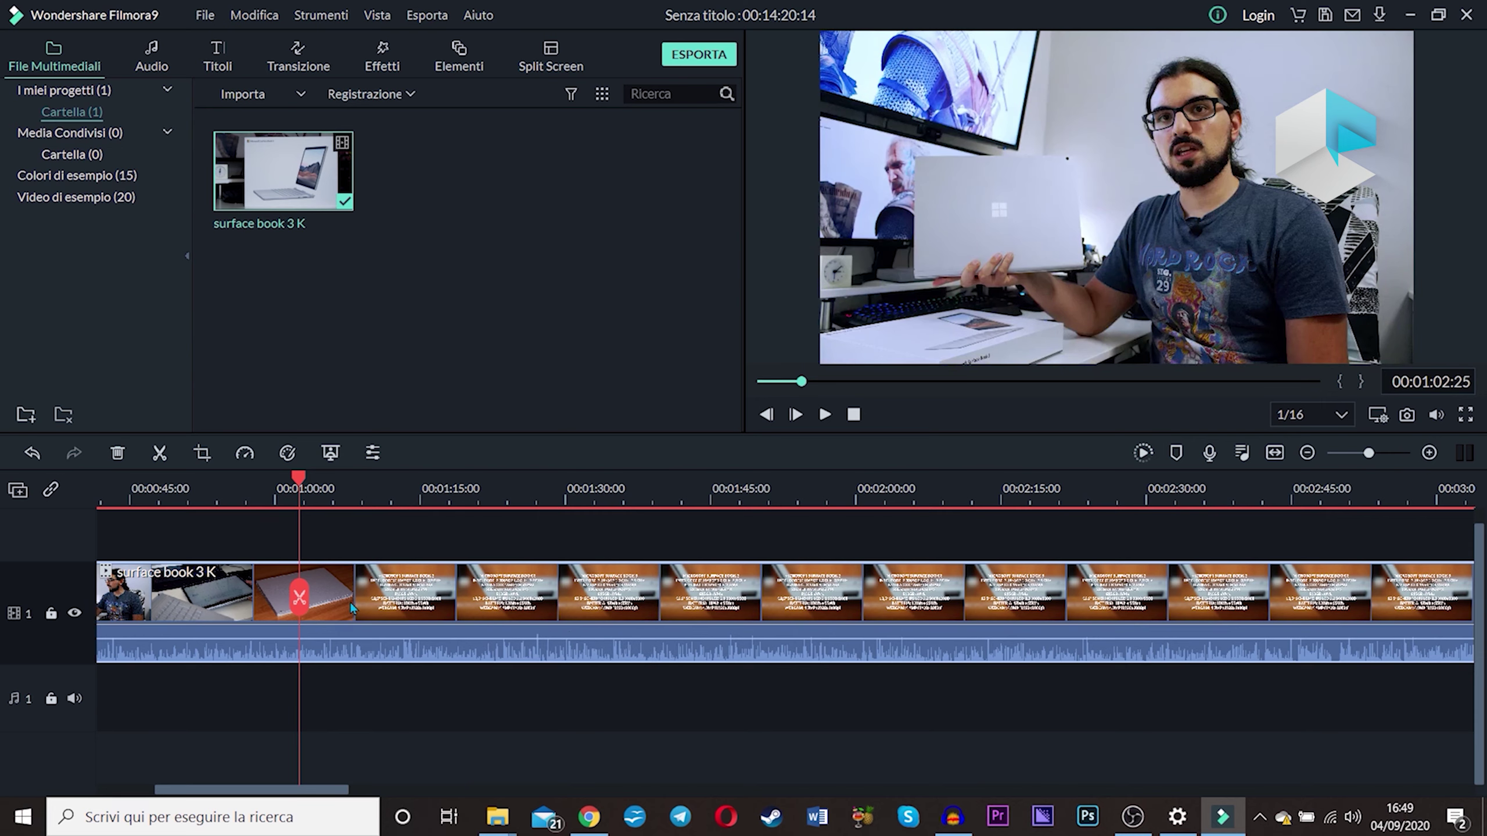
{"action": "key", "text": "alt+c"}
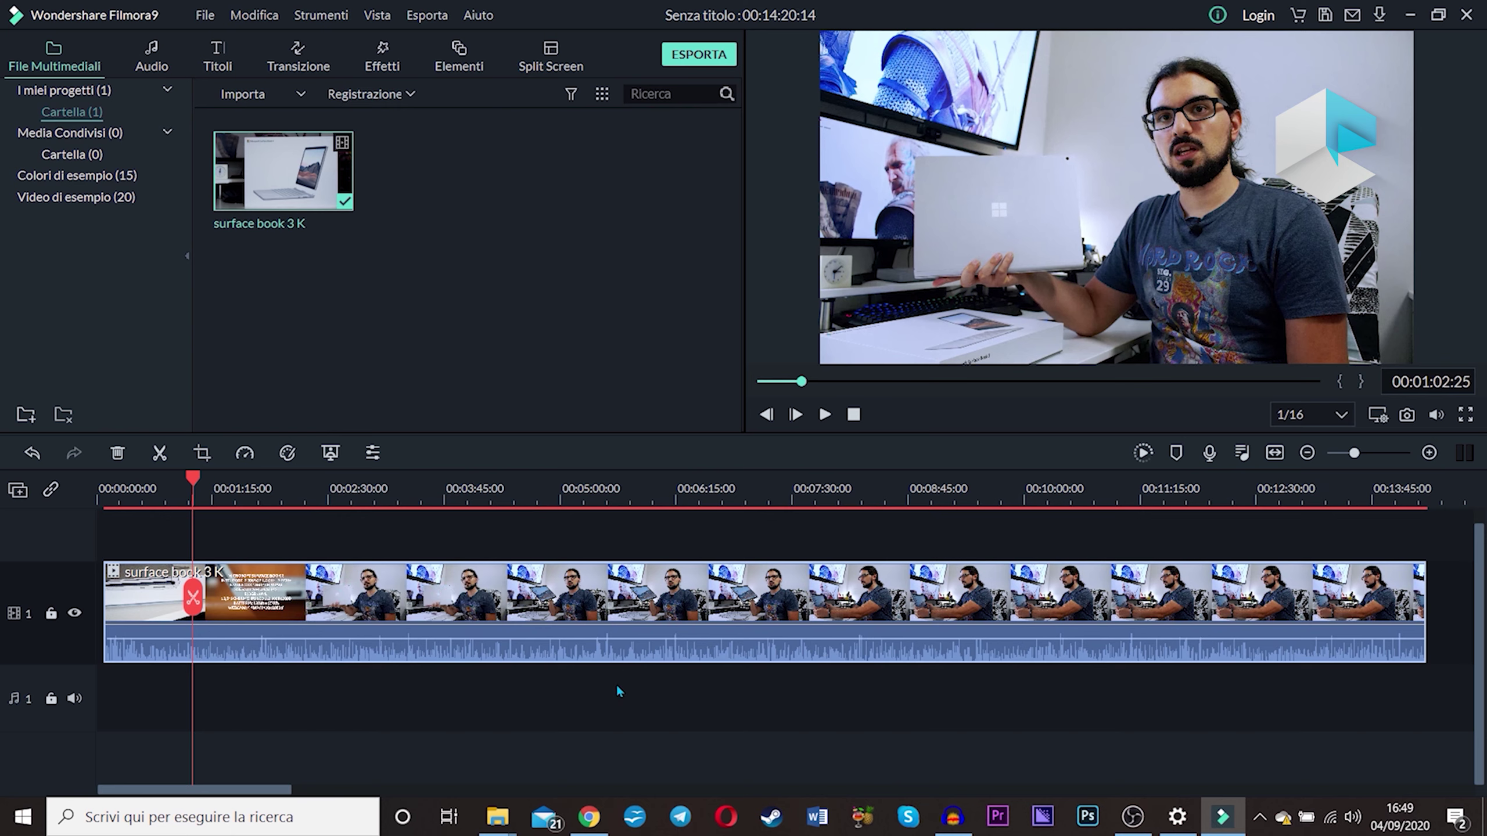
- Delete the empty gap before the surface book 3 K clip at the start of the video track
{"action": "left_click_drag", "start_coordinate": [193, 485], "coordinate": [59, 502]}
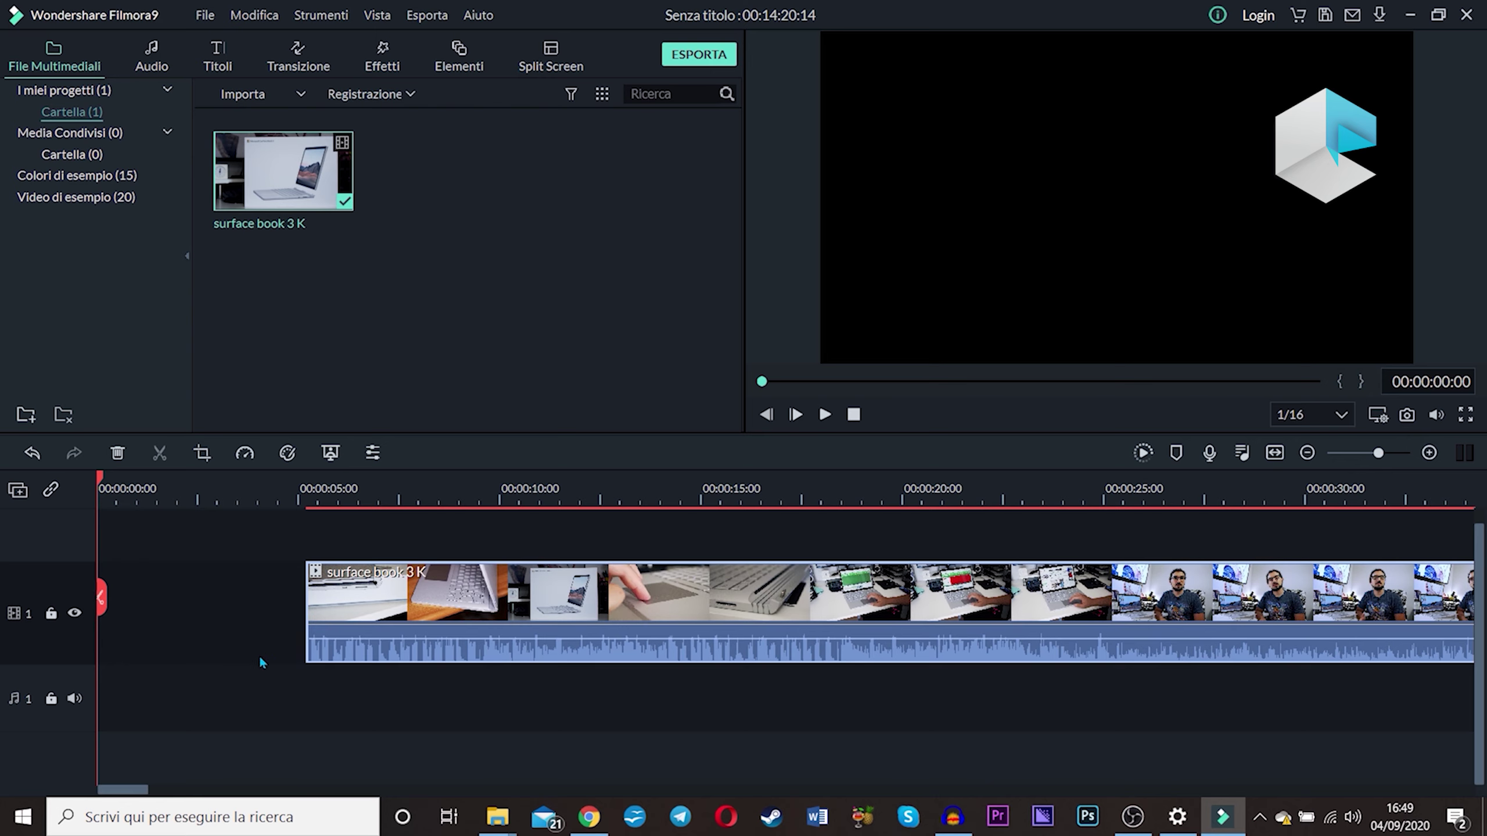
{"action": "left_click", "coordinate": [226, 621]}
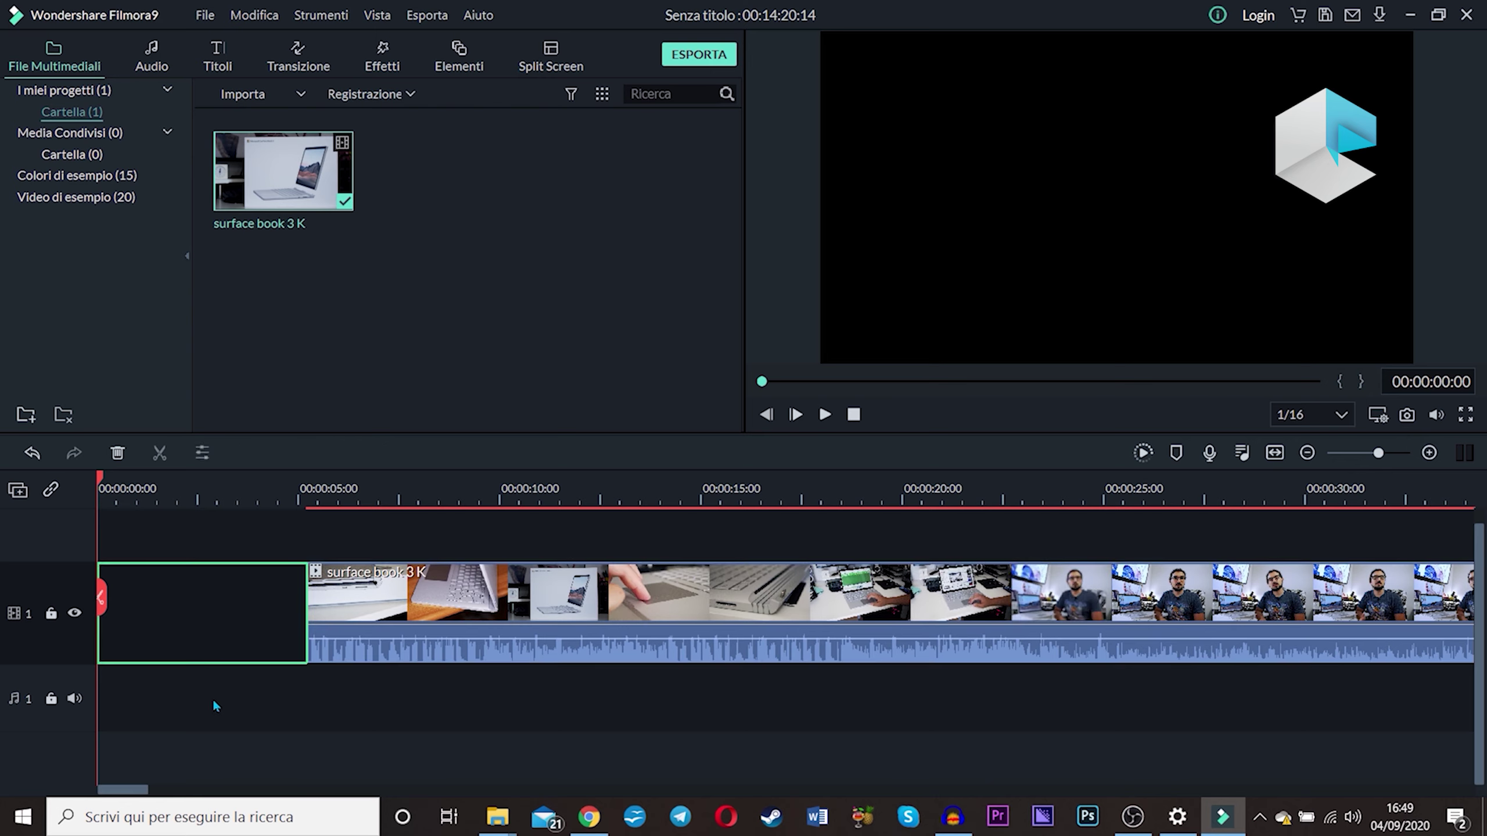
{"action": "key", "text": "Delete"}
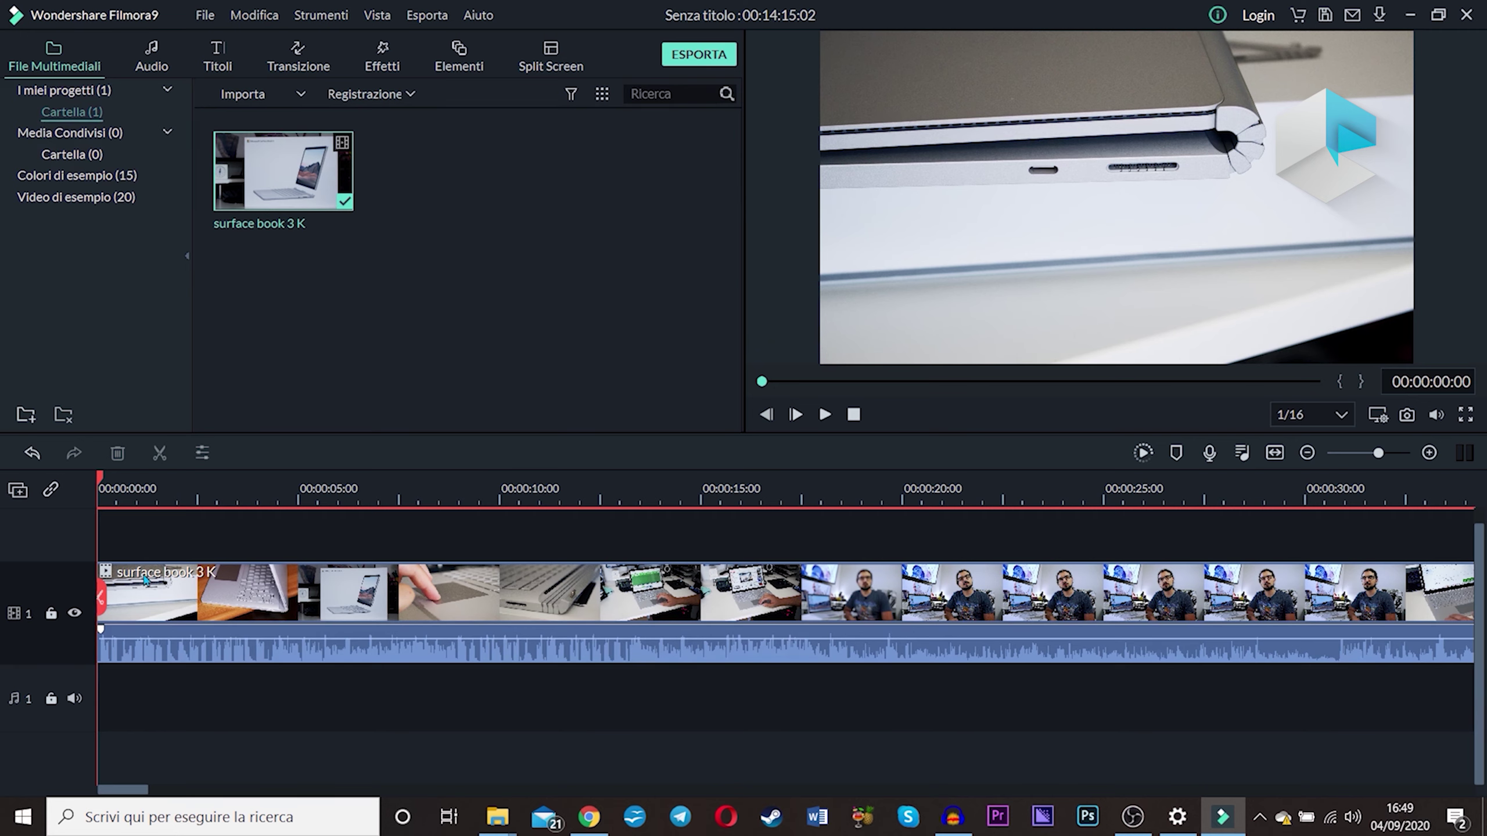
{"action": "key", "text": "ctrl+z"}
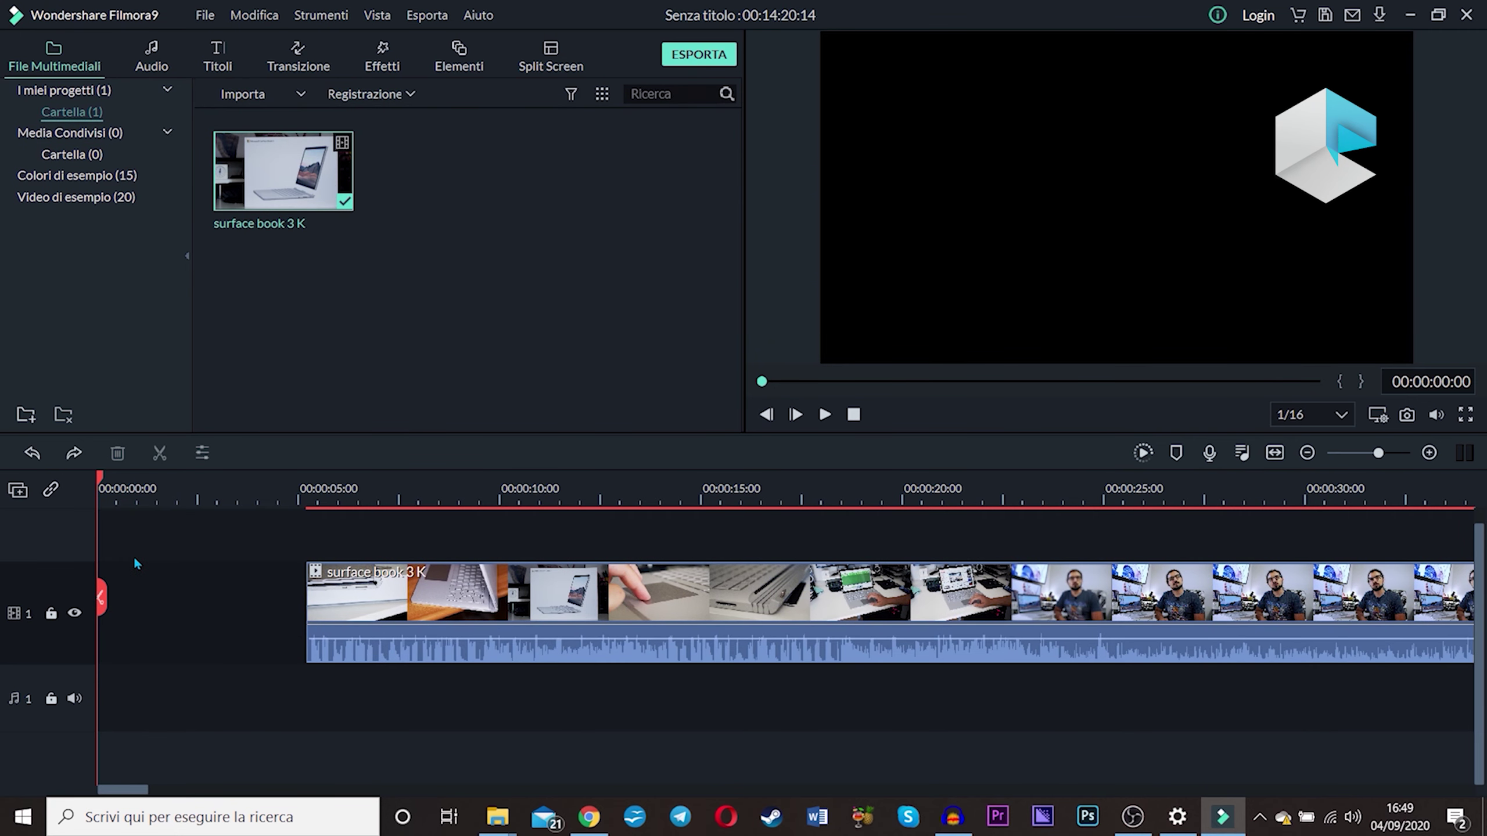
{"action": "left_click", "coordinate": [271, 574]}
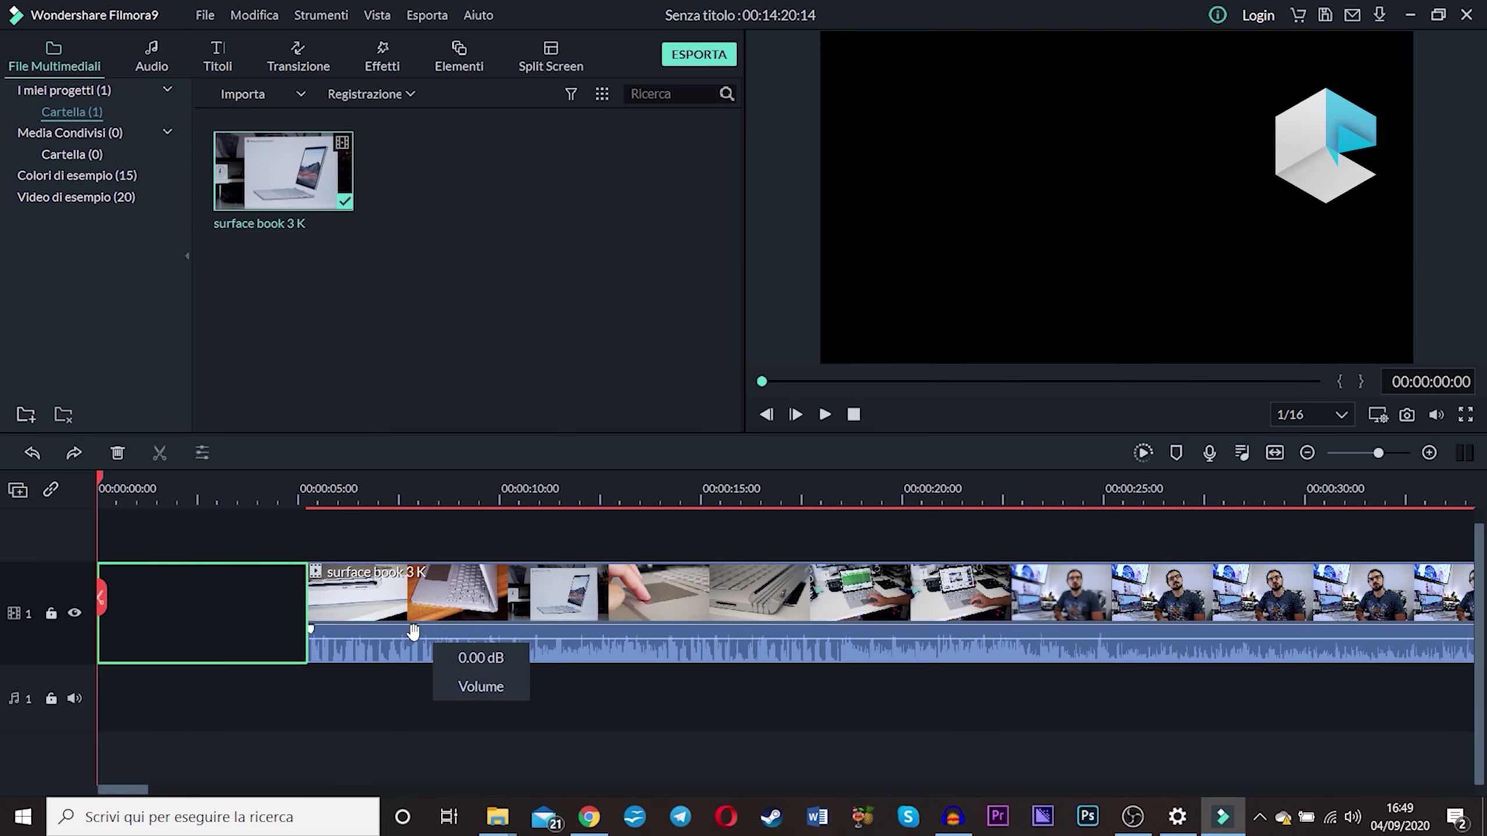
{"action": "key", "text": "Delete"}
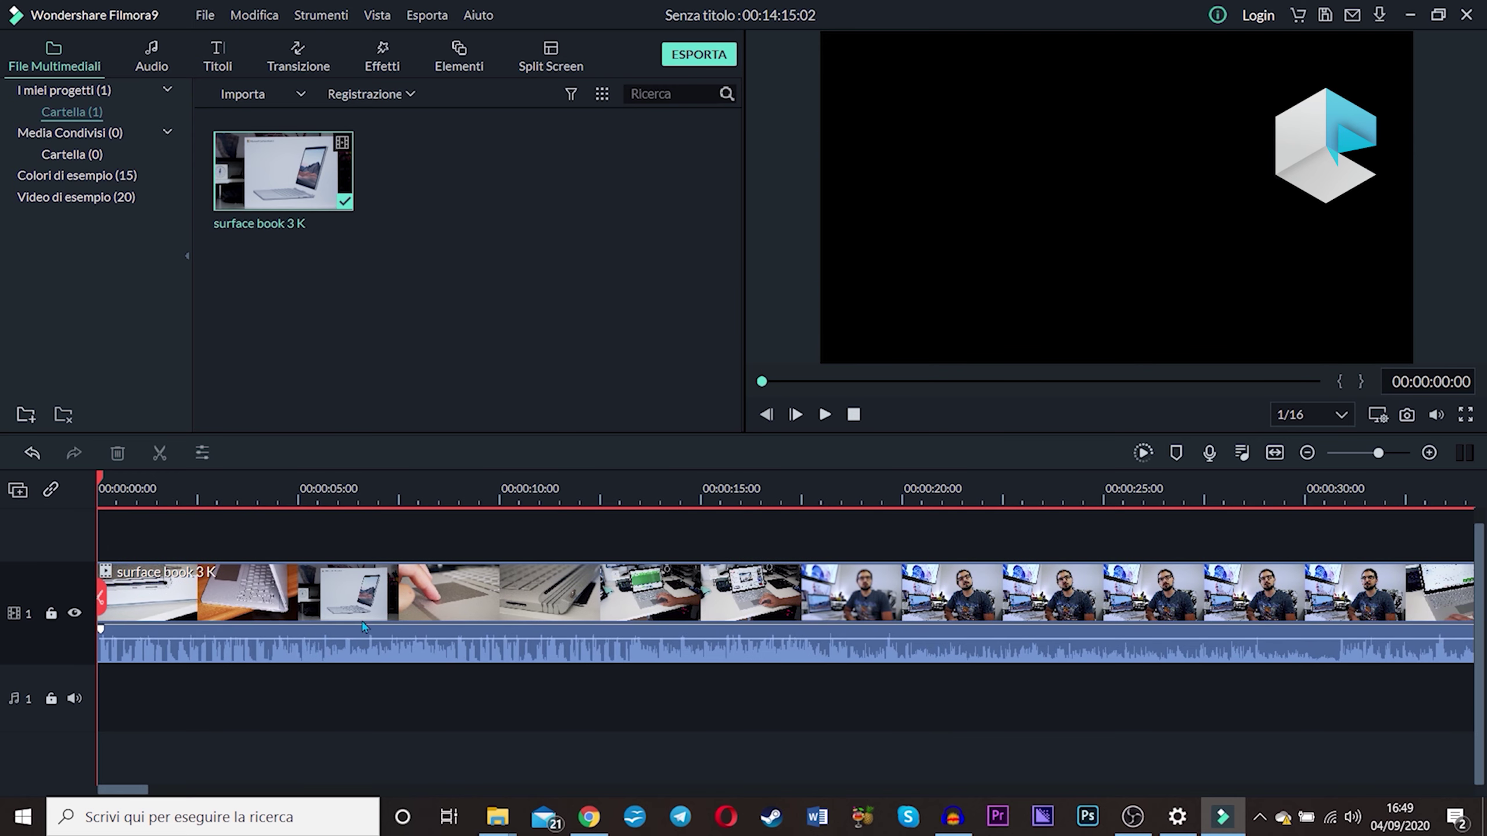
- Split the surface book 3 K clip at 00:00:04:16, 00:00:06:18 and 00:00:08:19
{"action": "left_click", "coordinate": [205, 499]}
{"action": "left_click_drag", "start_coordinate": [210, 598], "coordinate": [269, 586]}
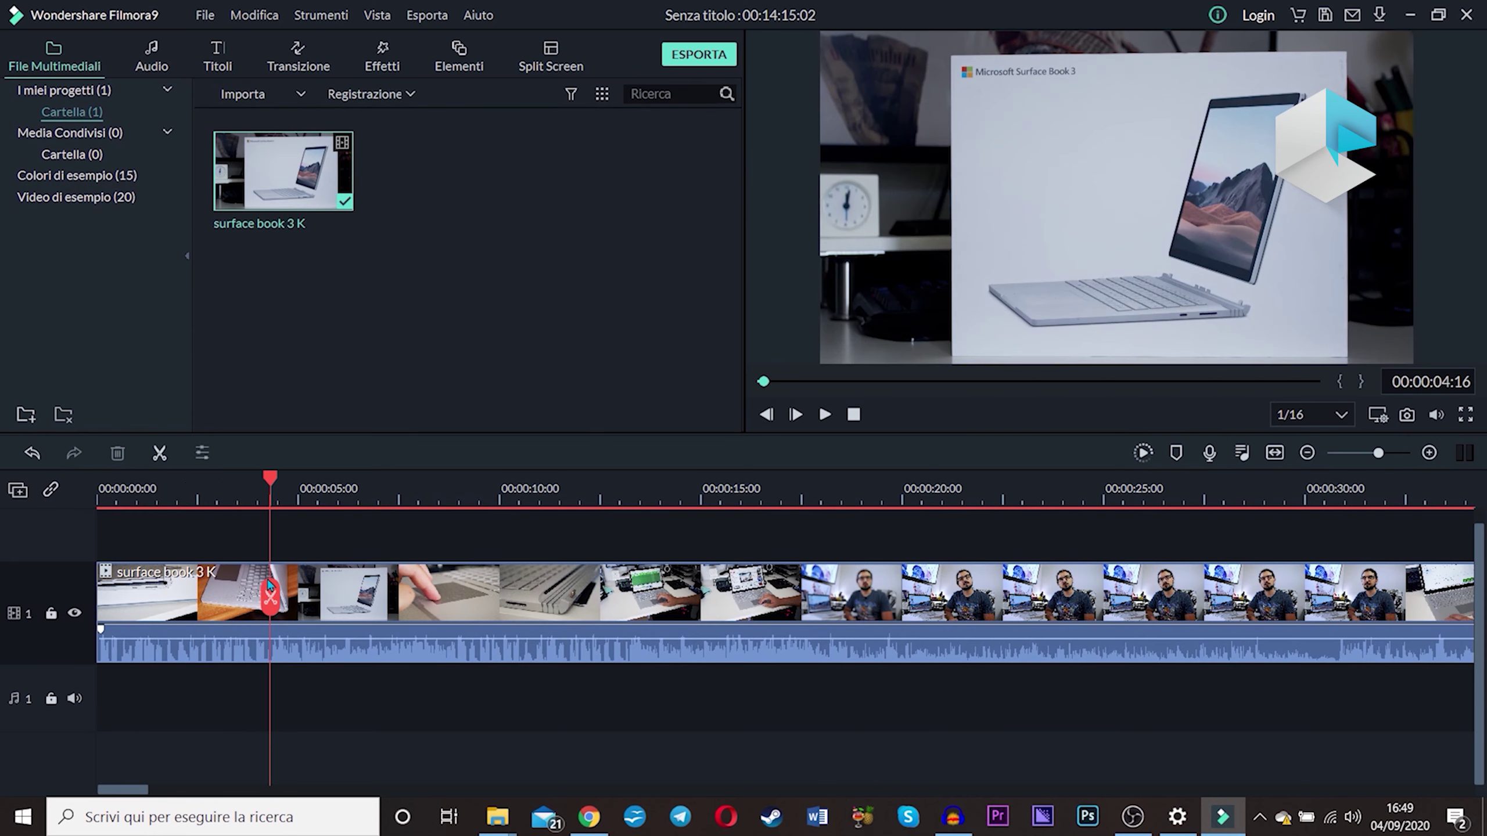
{"action": "left_click", "coordinate": [269, 595]}
{"action": "left_click", "coordinate": [353, 492]}
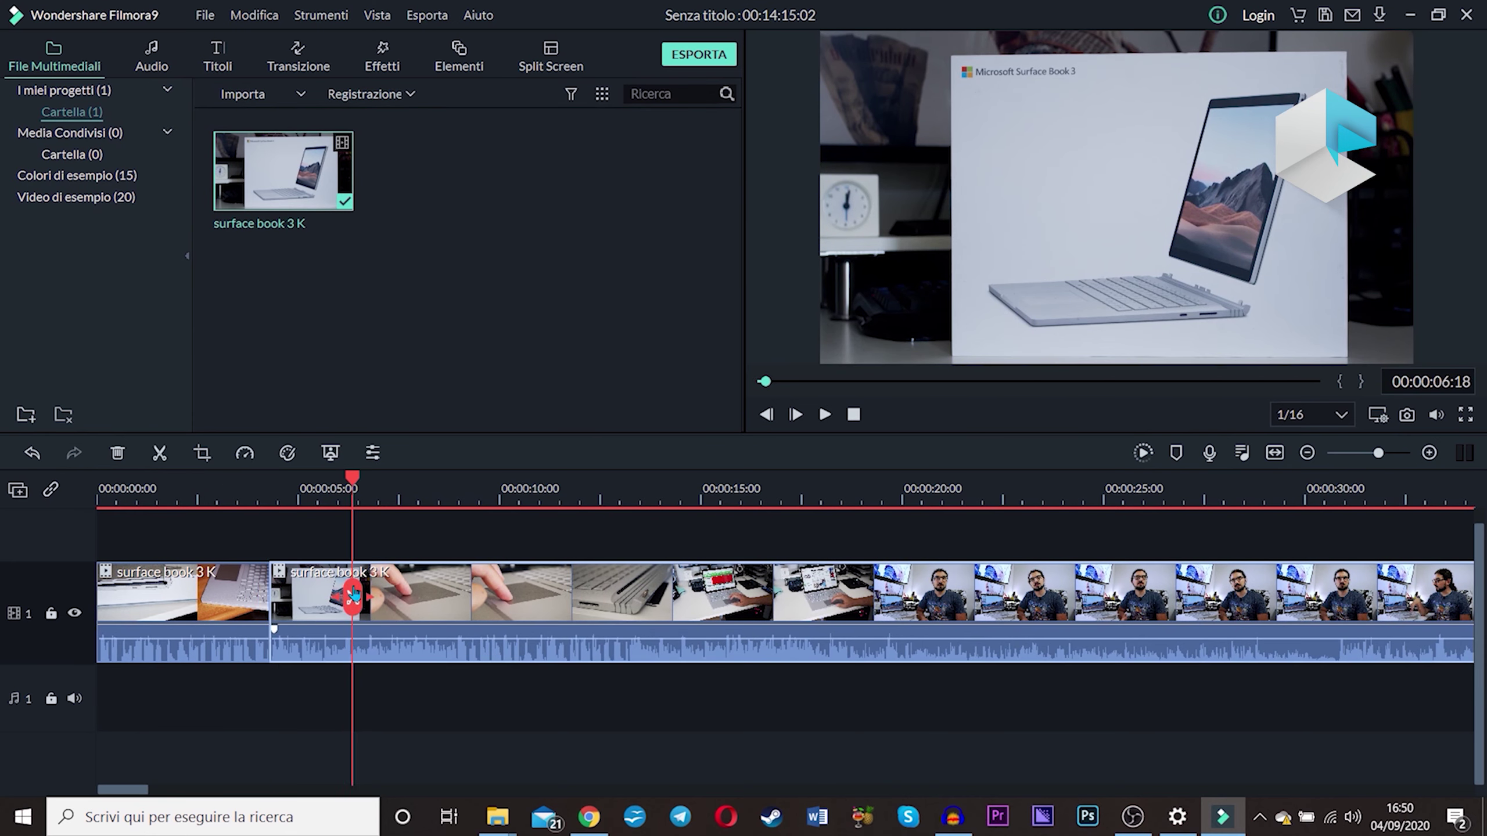
{"action": "left_click", "coordinate": [352, 596]}
{"action": "left_click_drag", "start_coordinate": [353, 477], "coordinate": [433, 477]}
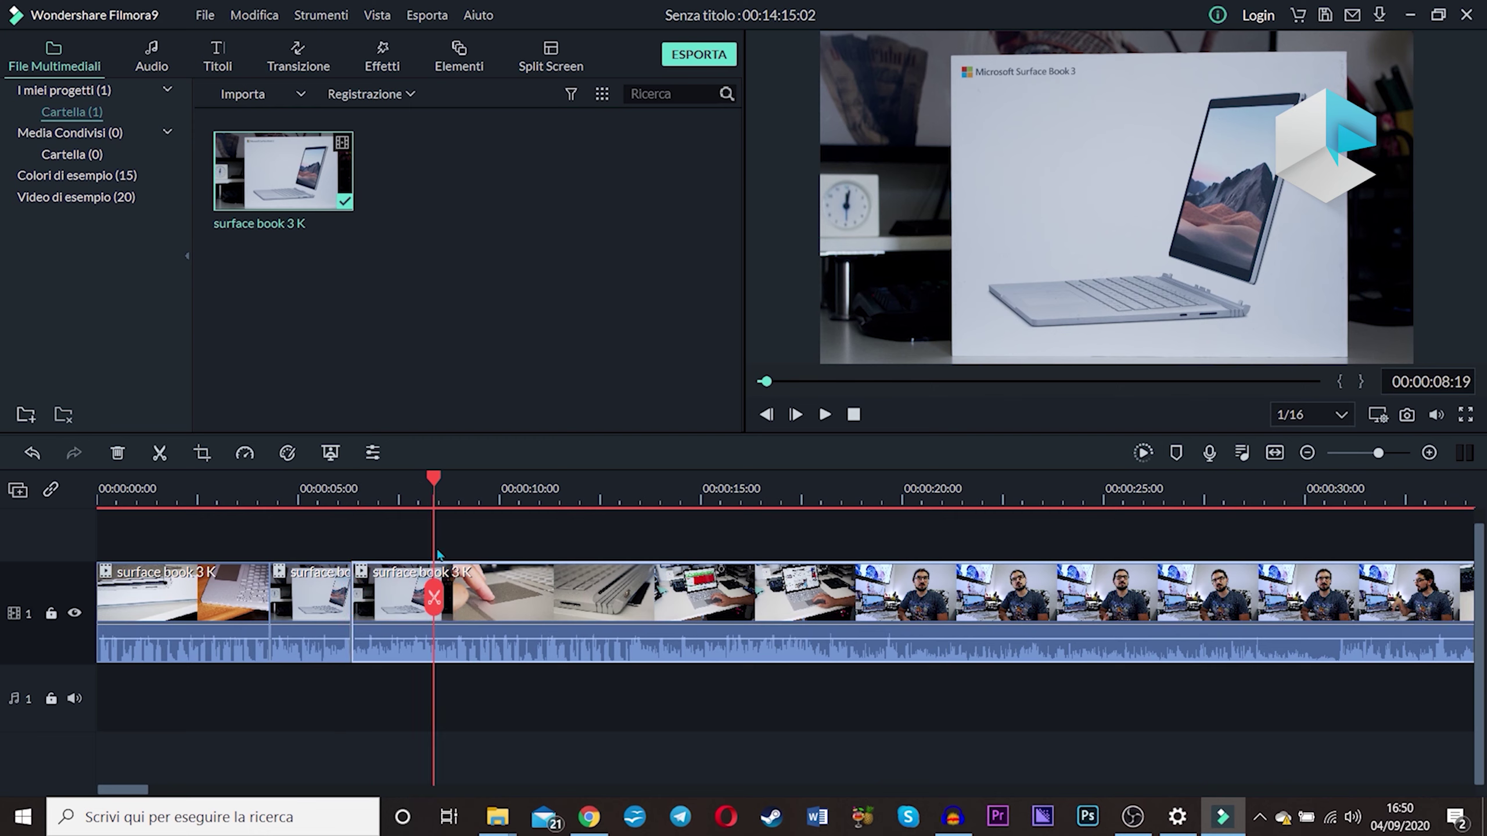
{"action": "left_click", "coordinate": [434, 598]}
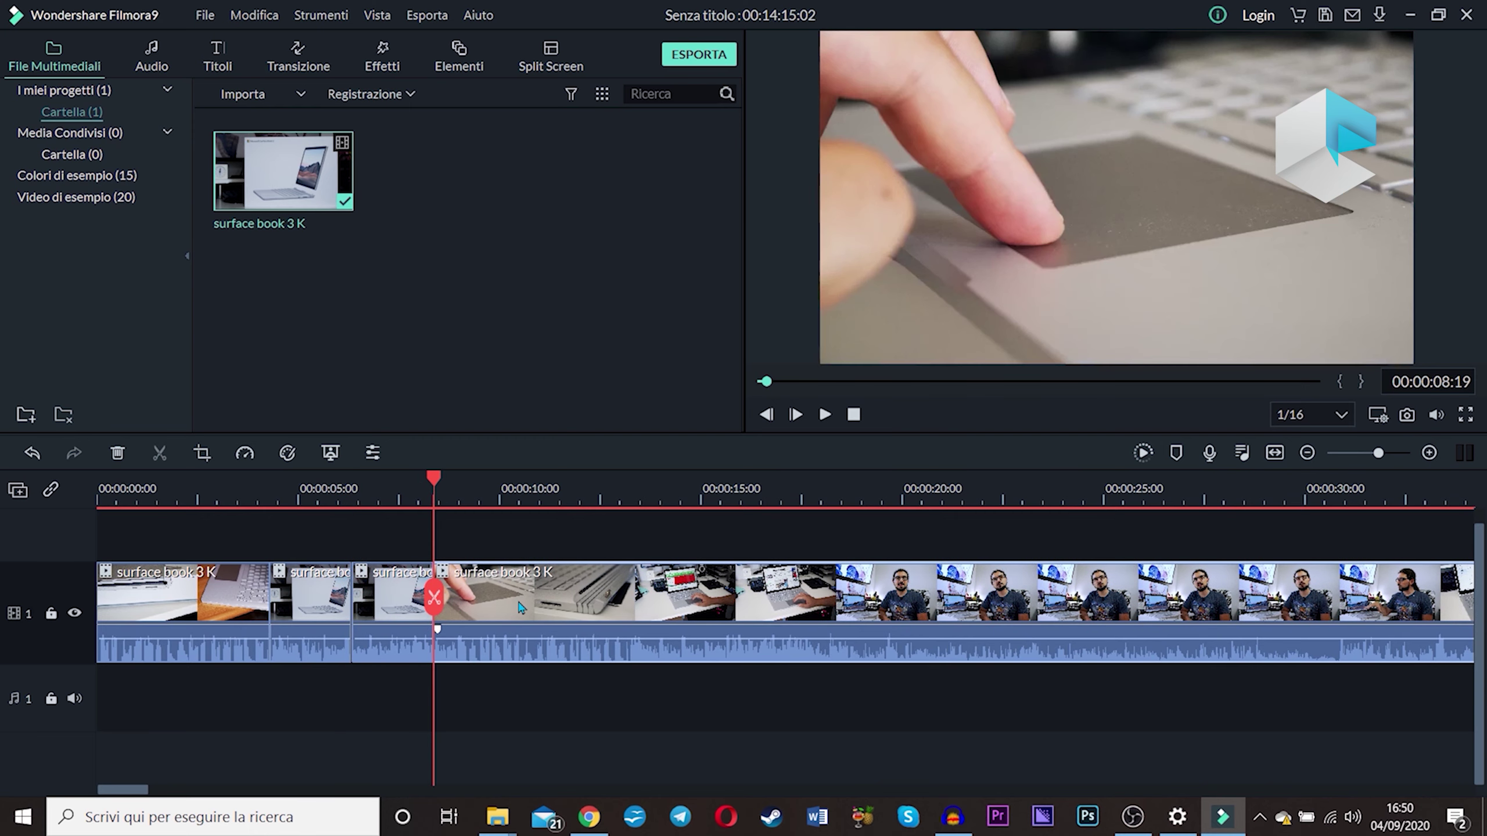
- Move the long last clip section ahead of the short section that starts at 00:00:06:18
{"action": "left_click", "coordinate": [50, 491]}
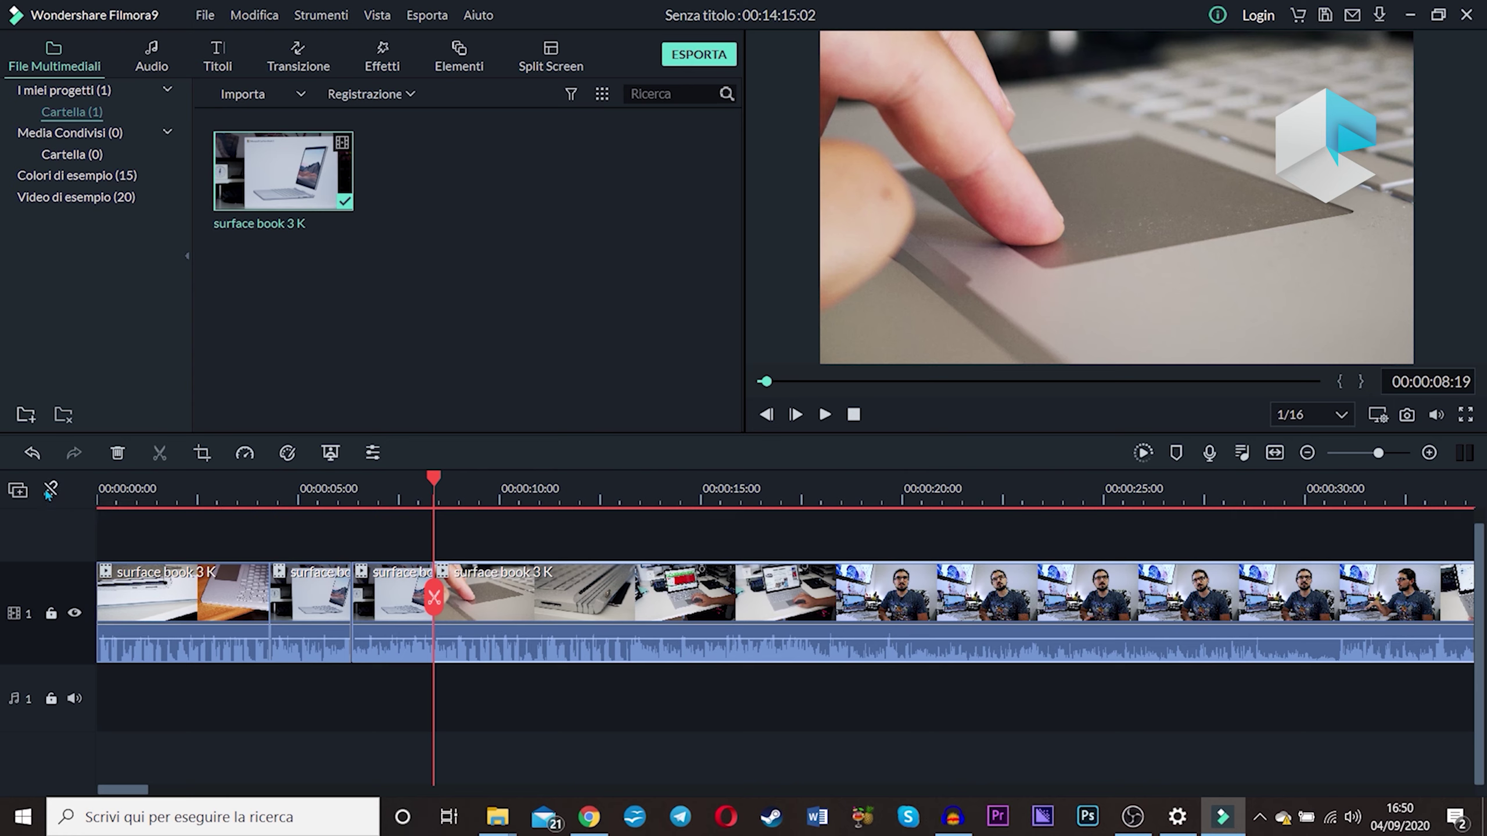
{"action": "left_click_drag", "start_coordinate": [505, 607], "coordinate": [438, 602]}
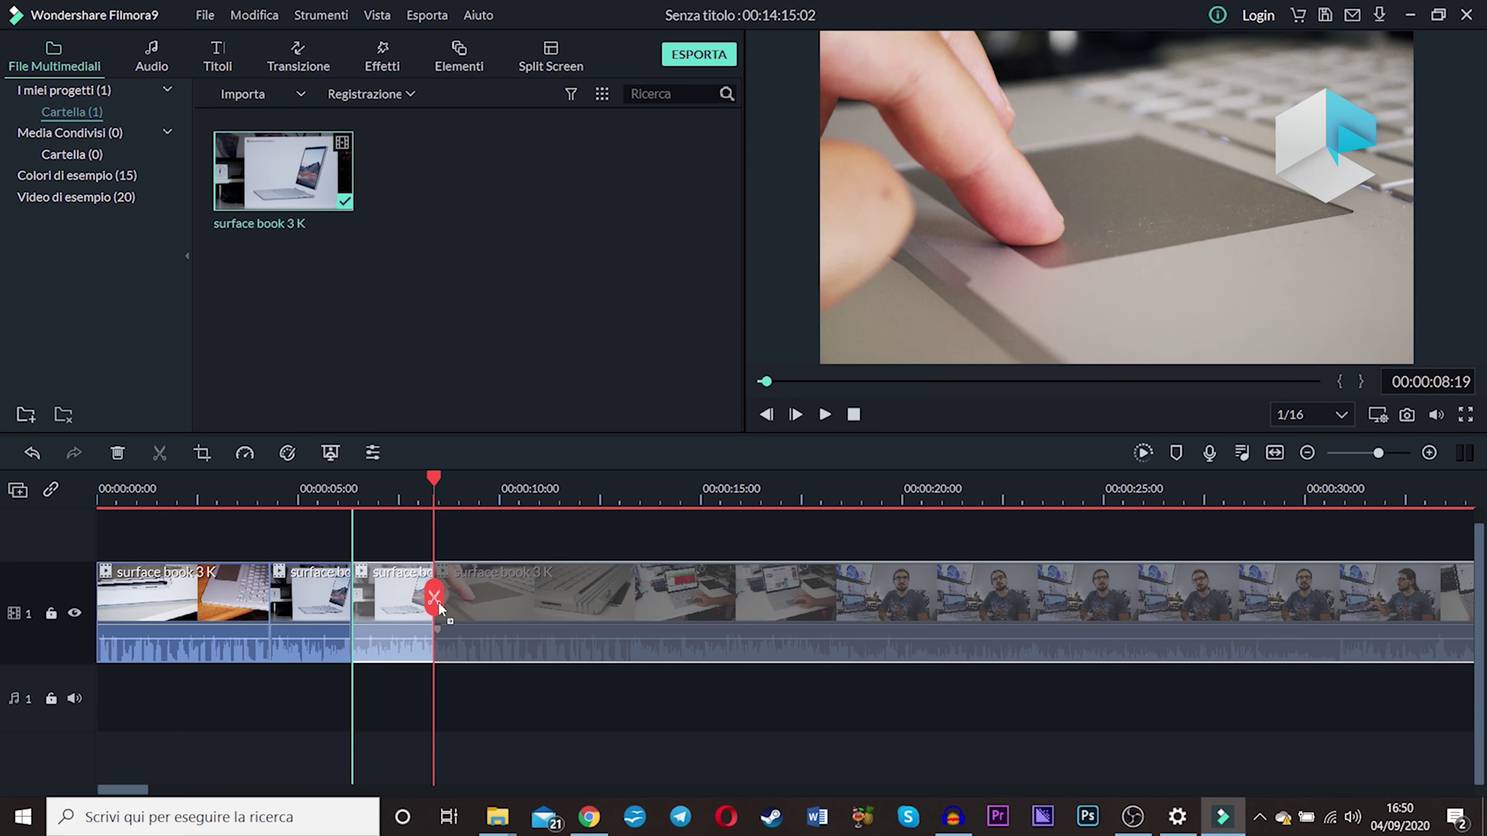
{"action": "left_click_drag", "start_coordinate": [438, 603], "coordinate": [438, 602]}
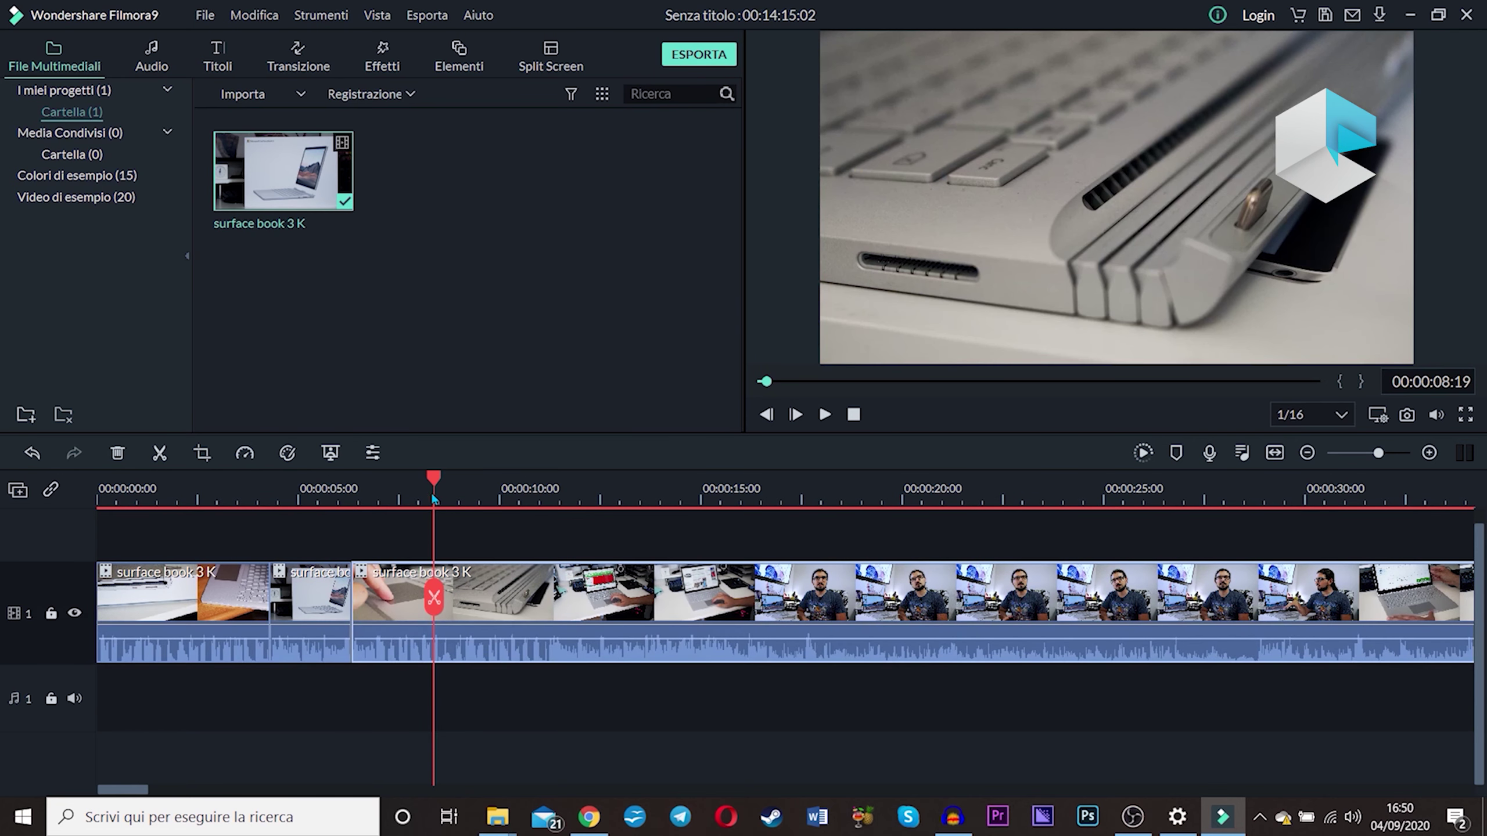
- Examine the rearranged timeline at several zoom levels, viewing the frames at 00:14:13:46, 00:06:30:43 and 00:03:21:09
{"action": "scroll", "coordinate": [423, 492], "scroll_direction": "down", "scroll_amount": 6}
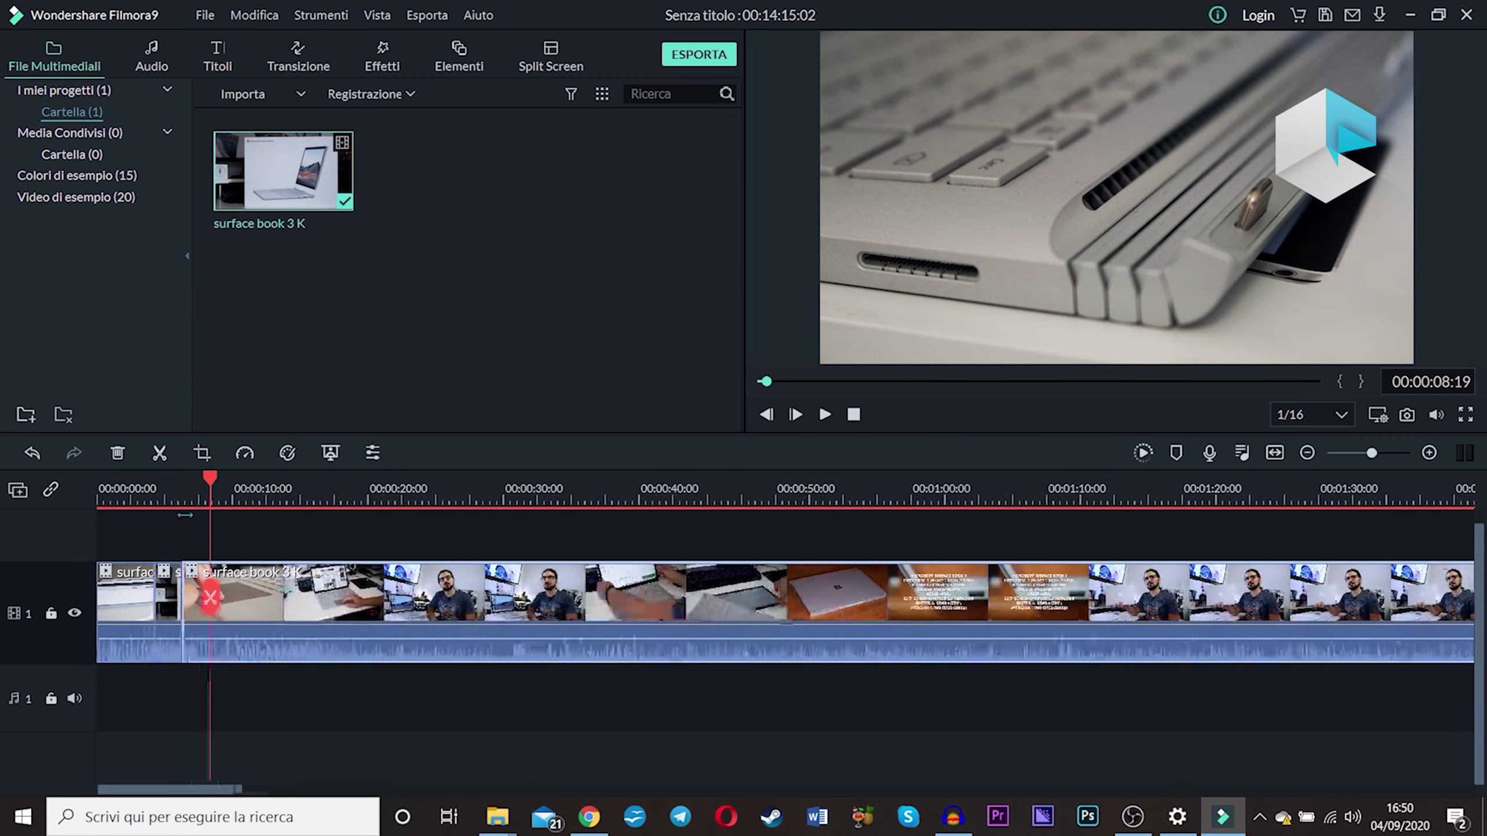
{"action": "scroll", "coordinate": [415, 501], "scroll_direction": "down", "scroll_amount": 8}
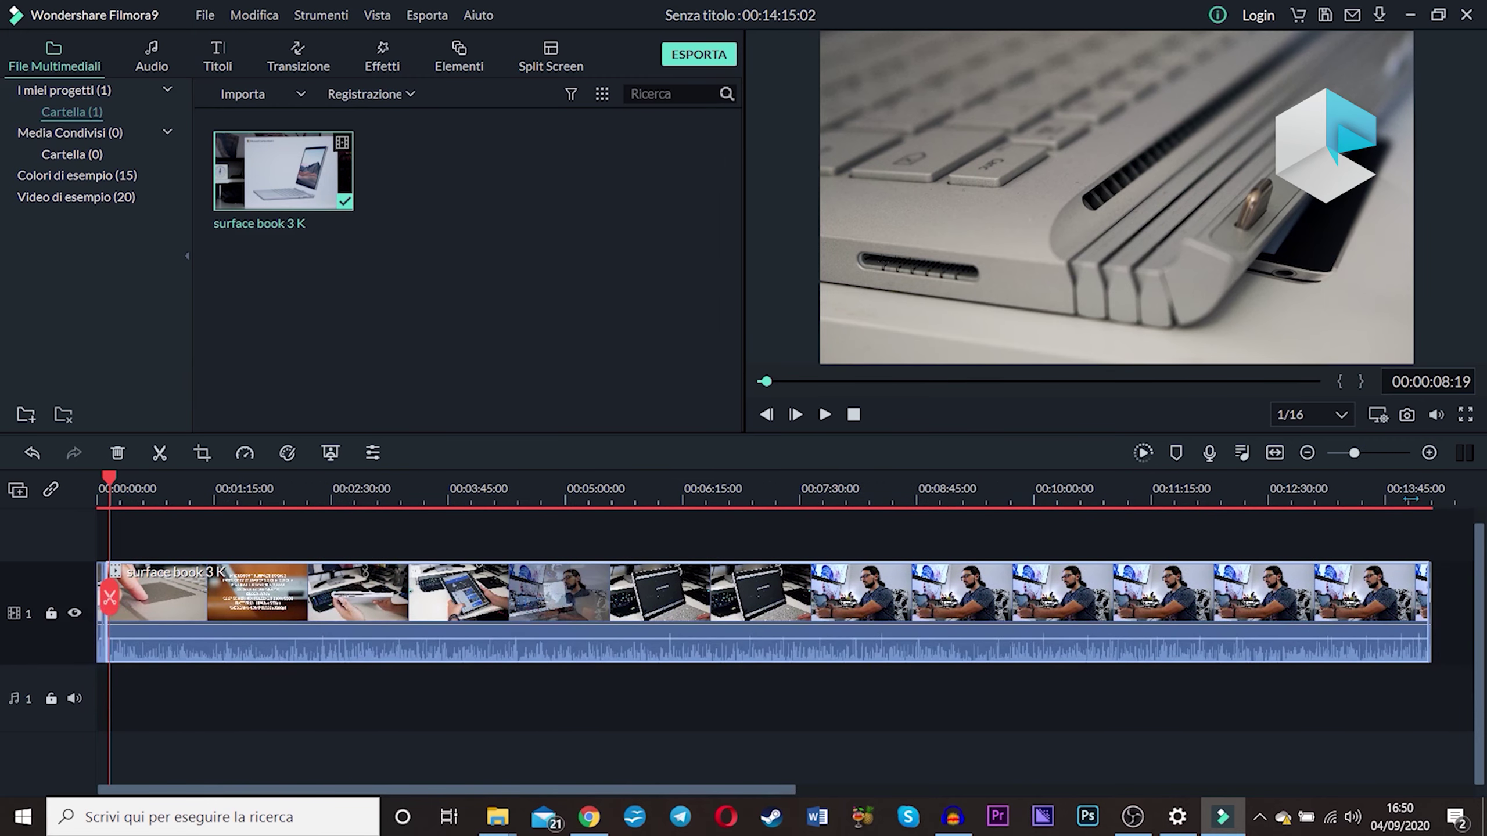
{"action": "left_click", "coordinate": [1428, 497]}
{"action": "scroll", "coordinate": [1440, 502], "scroll_direction": "up", "scroll_amount": 2}
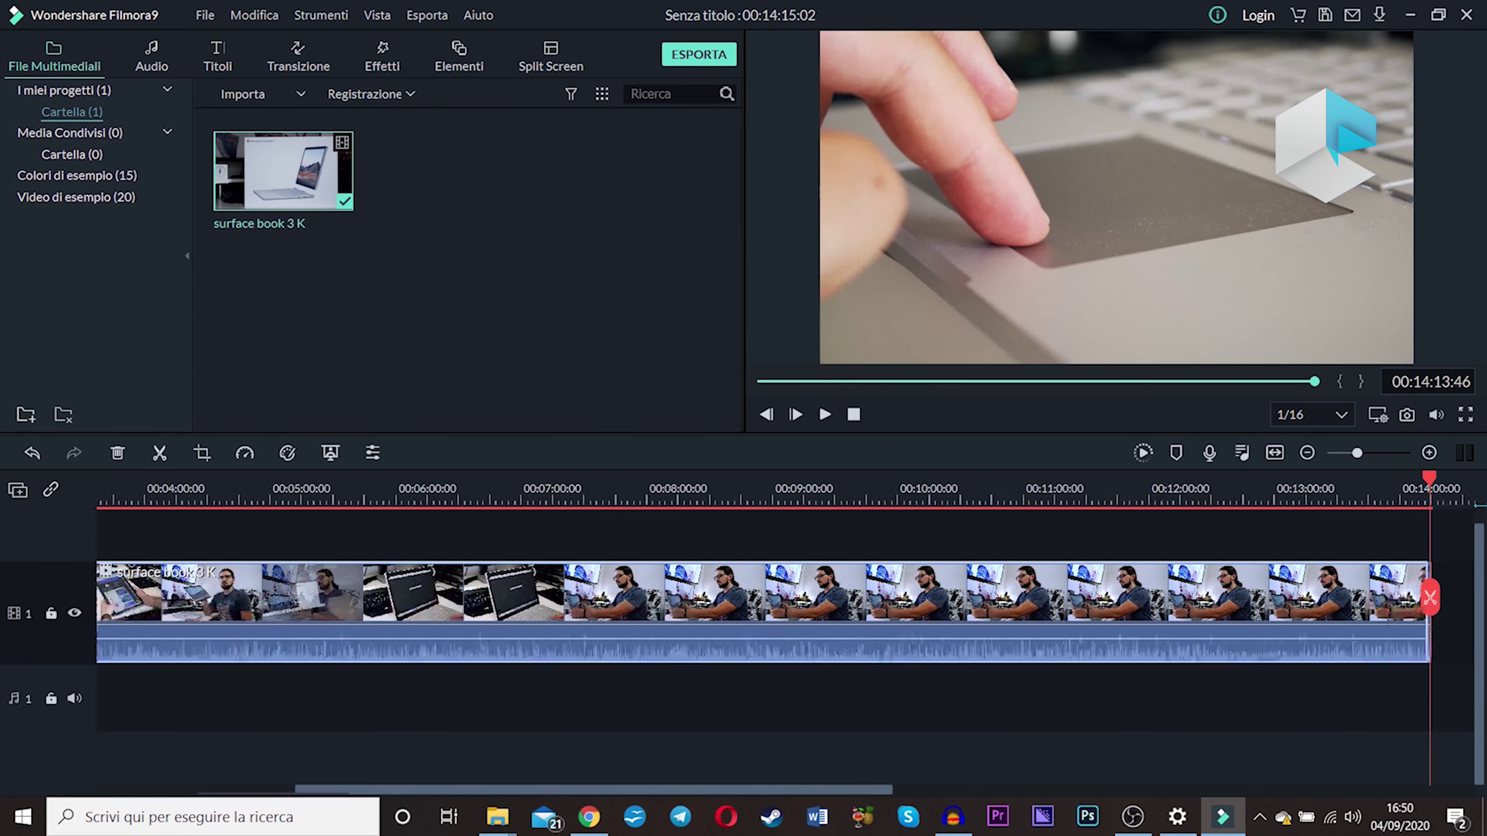
{"action": "scroll", "coordinate": [1220, 509], "scroll_direction": "down", "scroll_amount": 4}
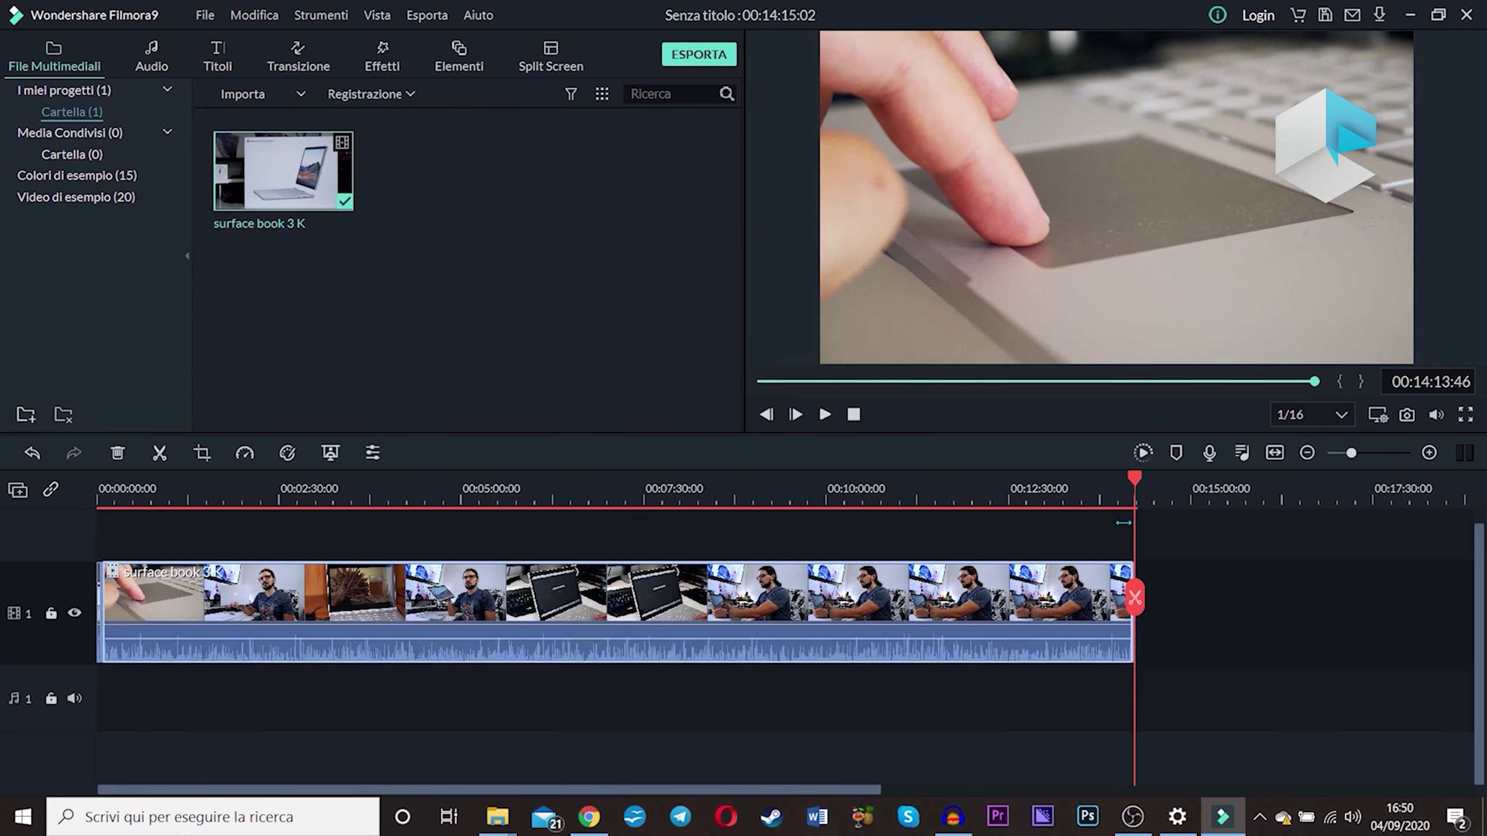
{"action": "scroll", "coordinate": [1221, 510], "scroll_direction": "down", "scroll_amount": 8}
{"action": "scroll", "coordinate": [671, 534], "scroll_direction": "up", "scroll_amount": 7}
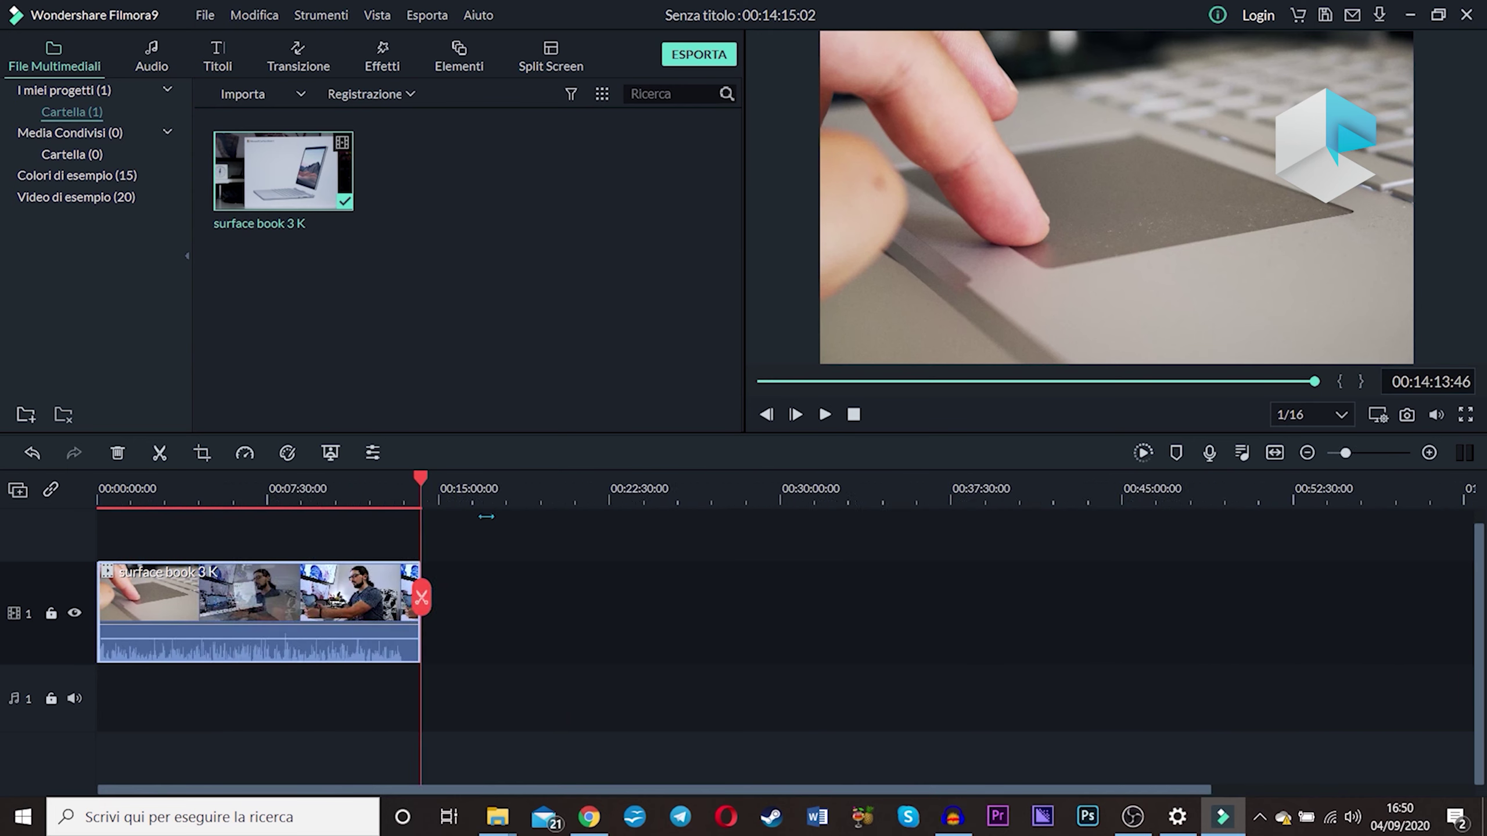
{"action": "left_click", "coordinate": [458, 490]}
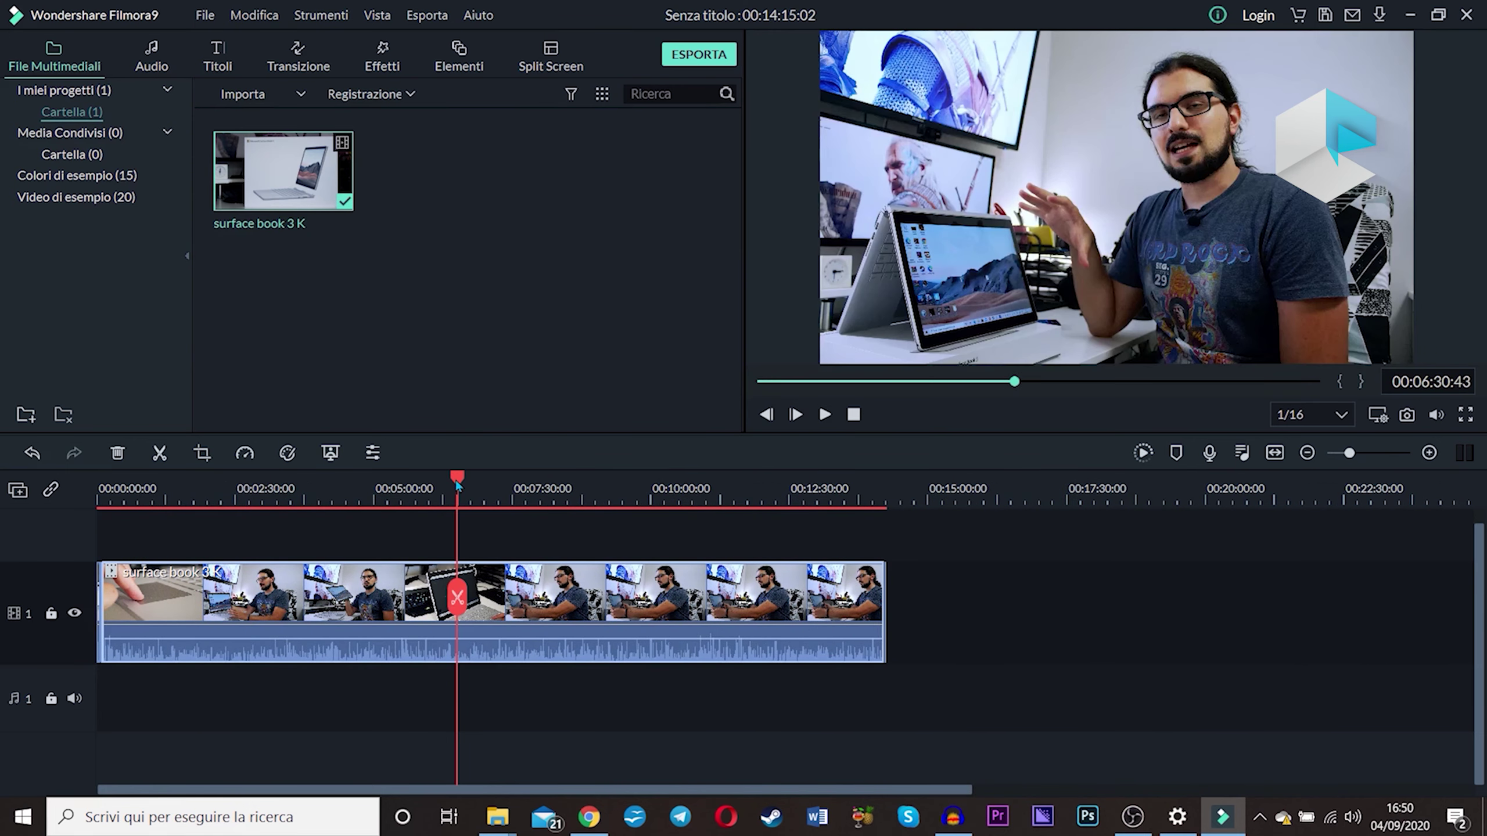
{"action": "left_click", "coordinate": [283, 489]}
{"action": "scroll", "coordinate": [348, 671], "scroll_direction": "down", "scroll_amount": 10}
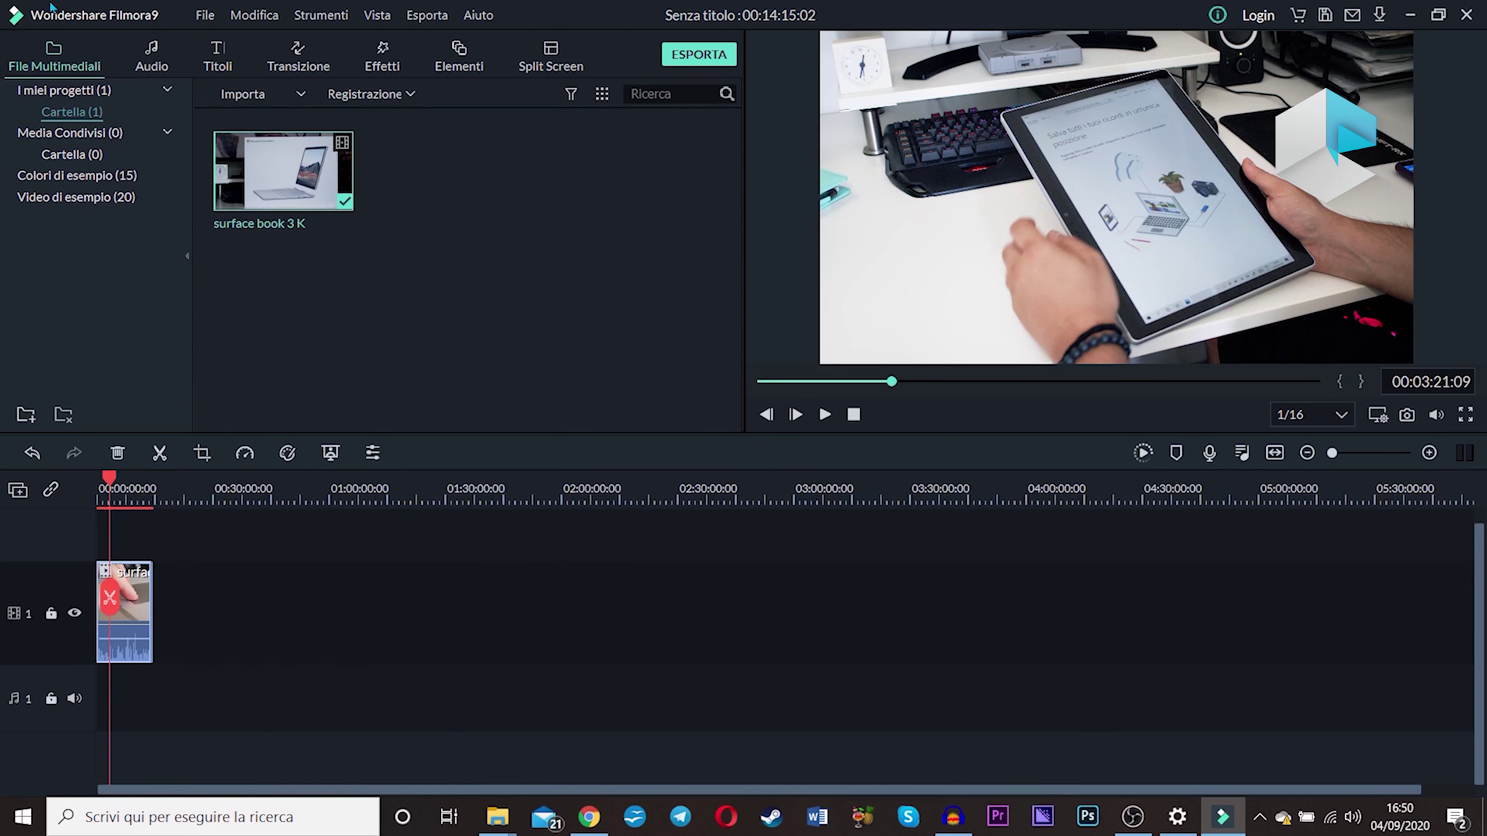
- Review the available file, editing, tool and view commands
{"action": "left_click", "coordinate": [205, 17]}
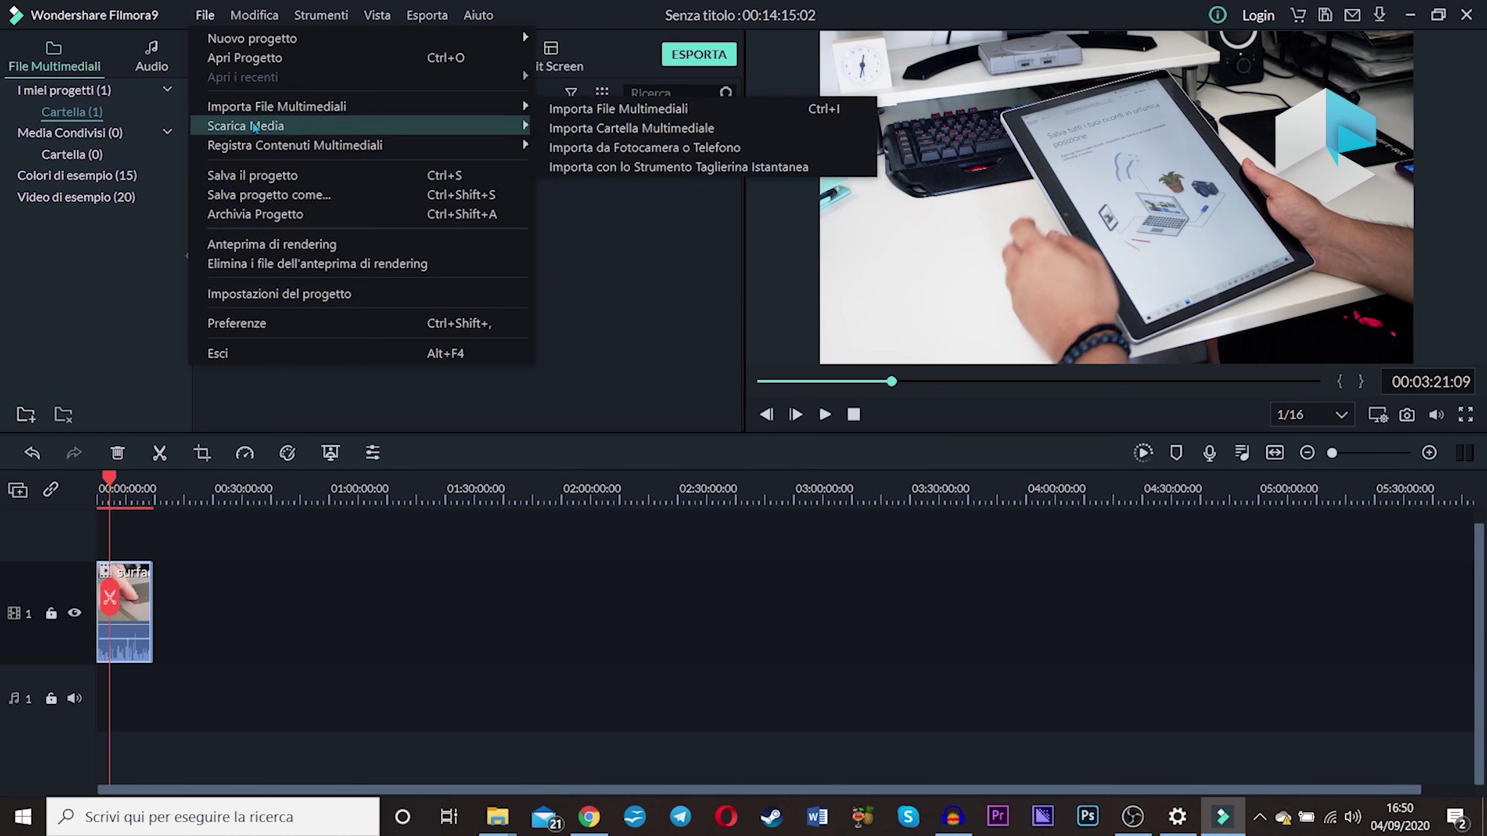
{"action": "mouse_move", "coordinate": [250, 153]}
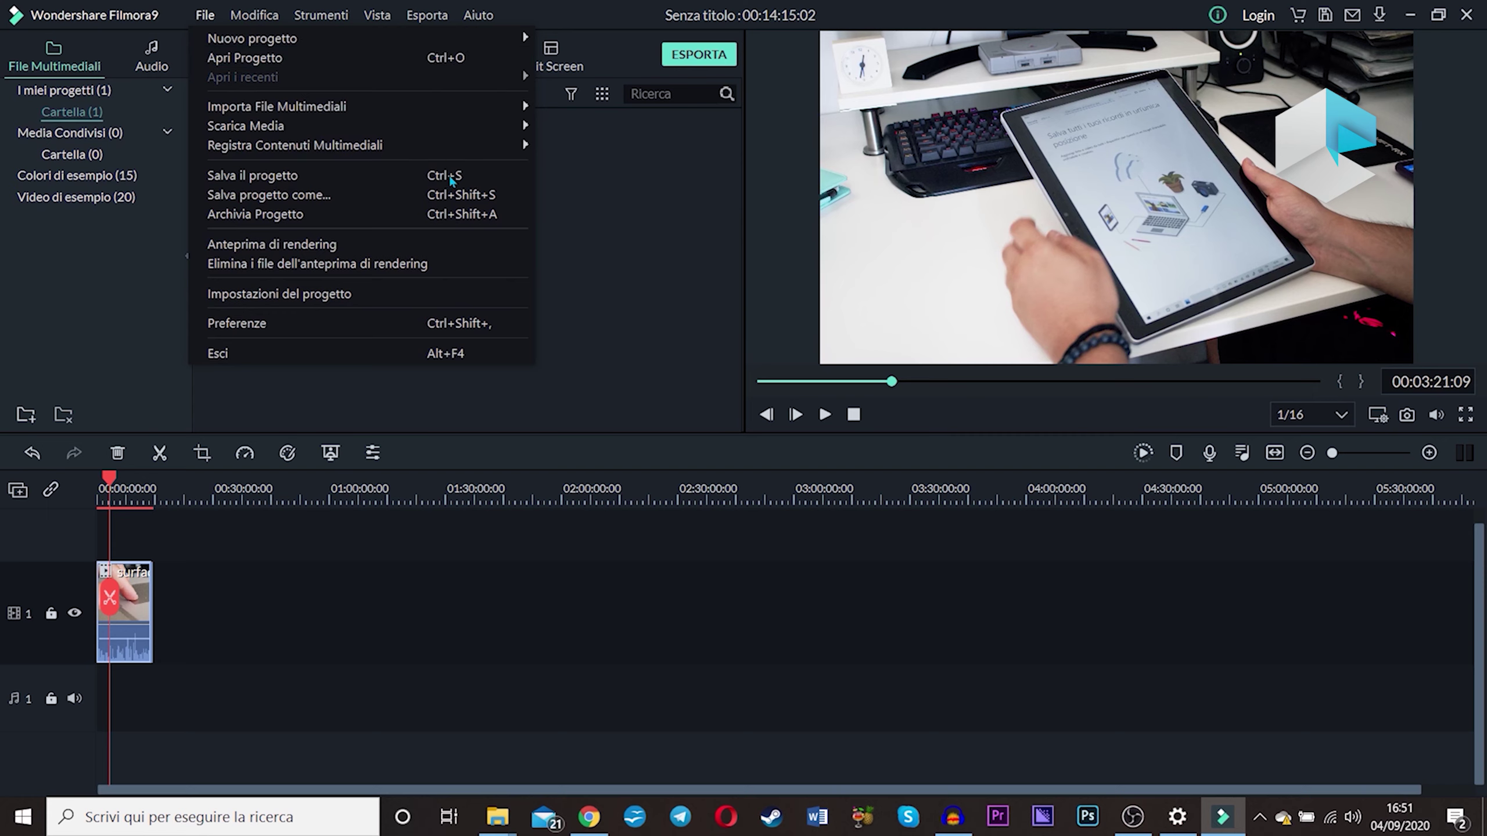
{"action": "mouse_move", "coordinate": [255, 21]}
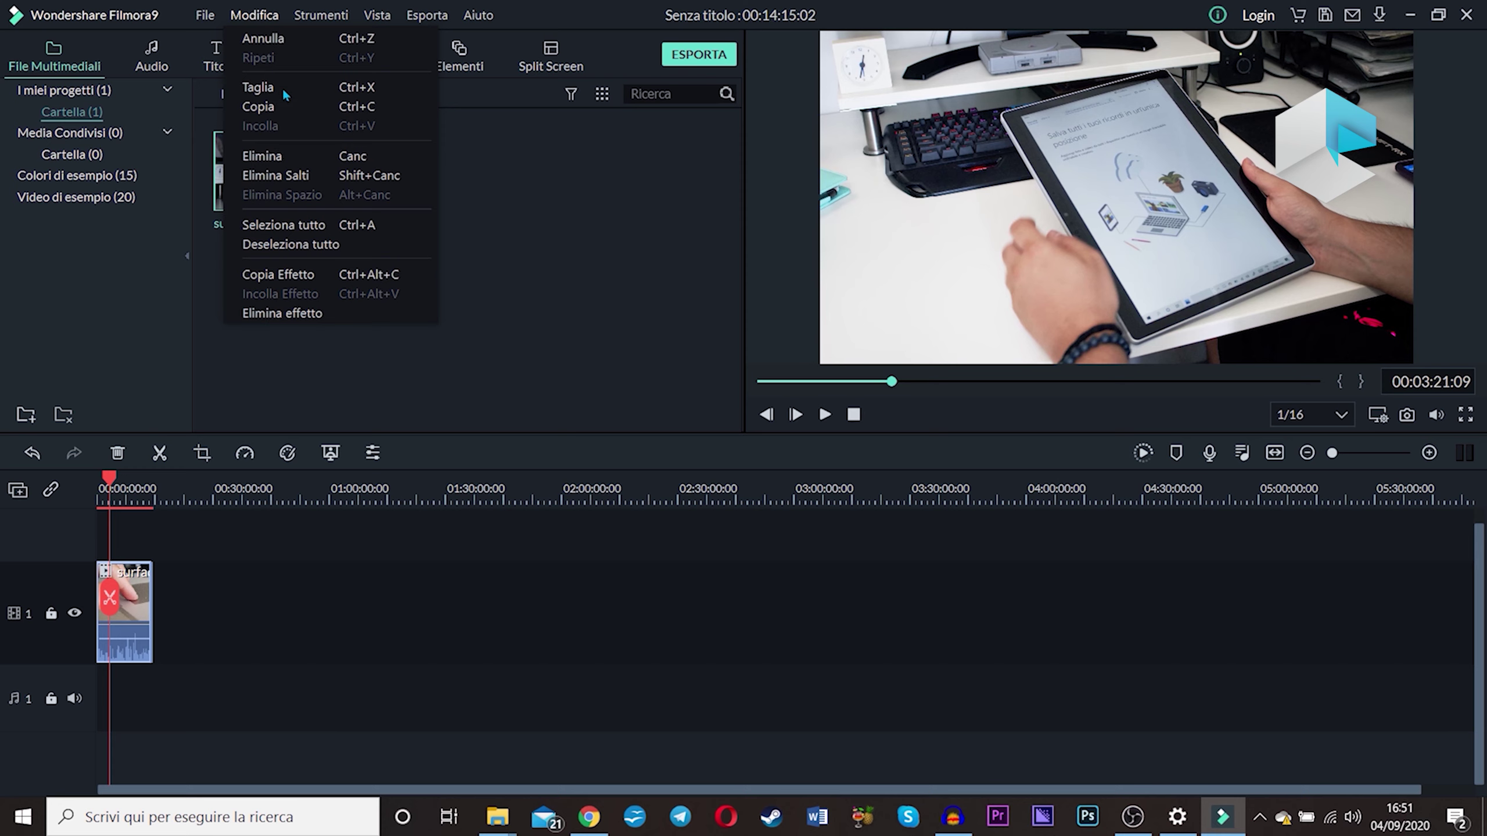
{"action": "mouse_move", "coordinate": [307, 19]}
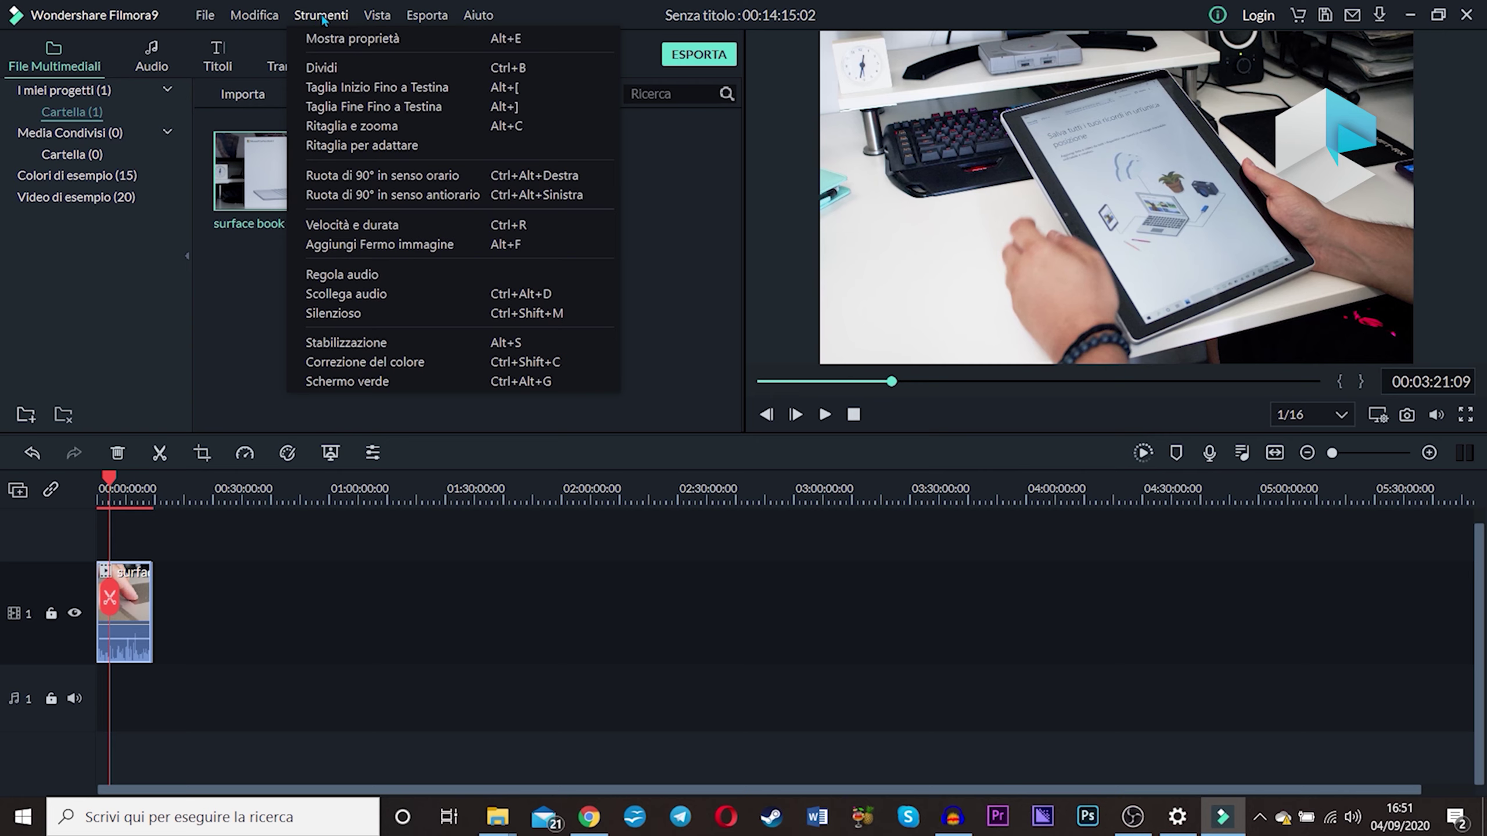
{"action": "mouse_move", "coordinate": [366, 19]}
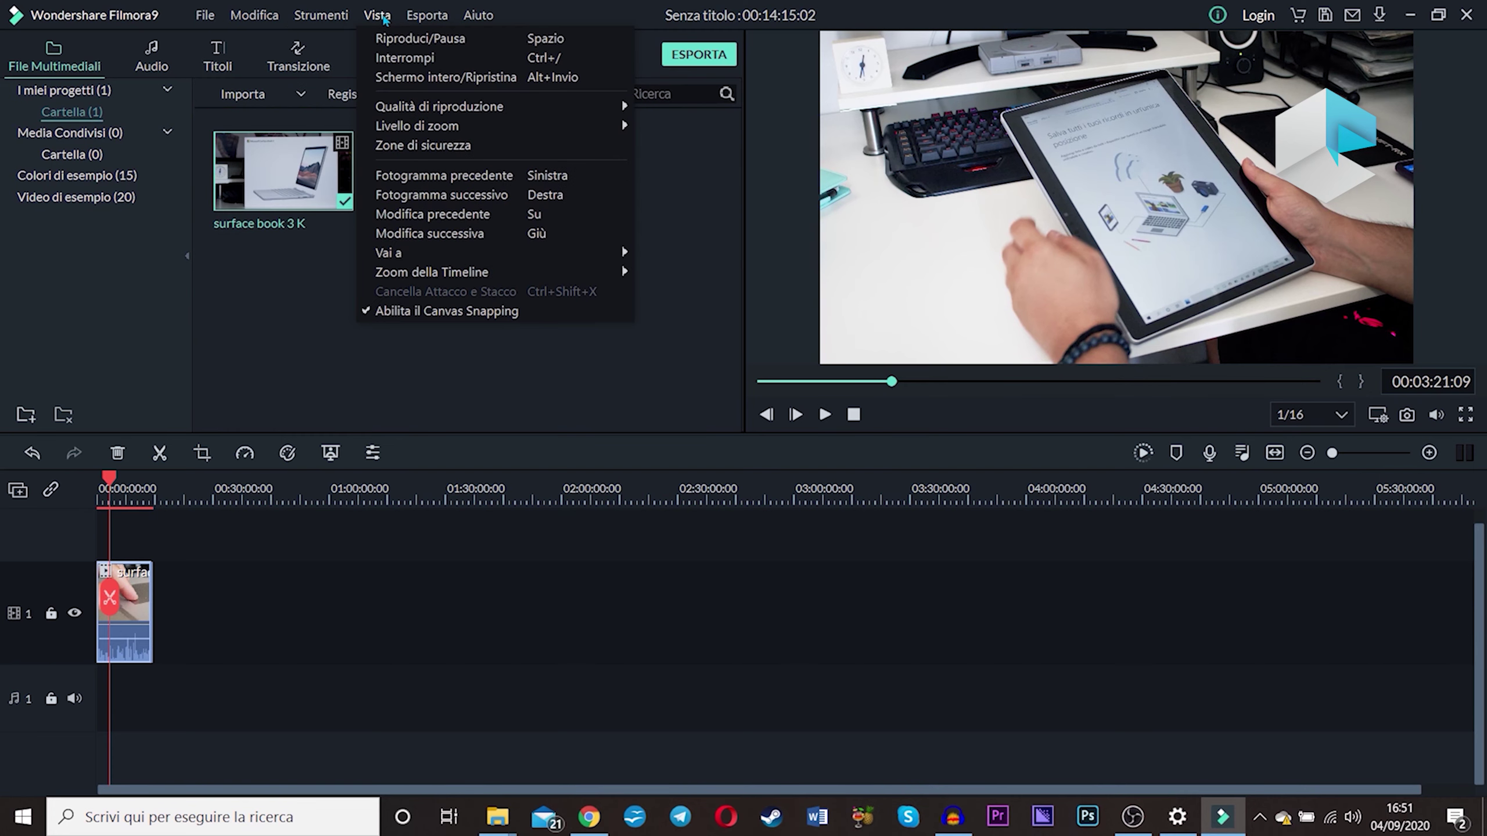
- Try a preview zoom level of 50% and restore it to Adatta
{"action": "mouse_move", "coordinate": [442, 110]}
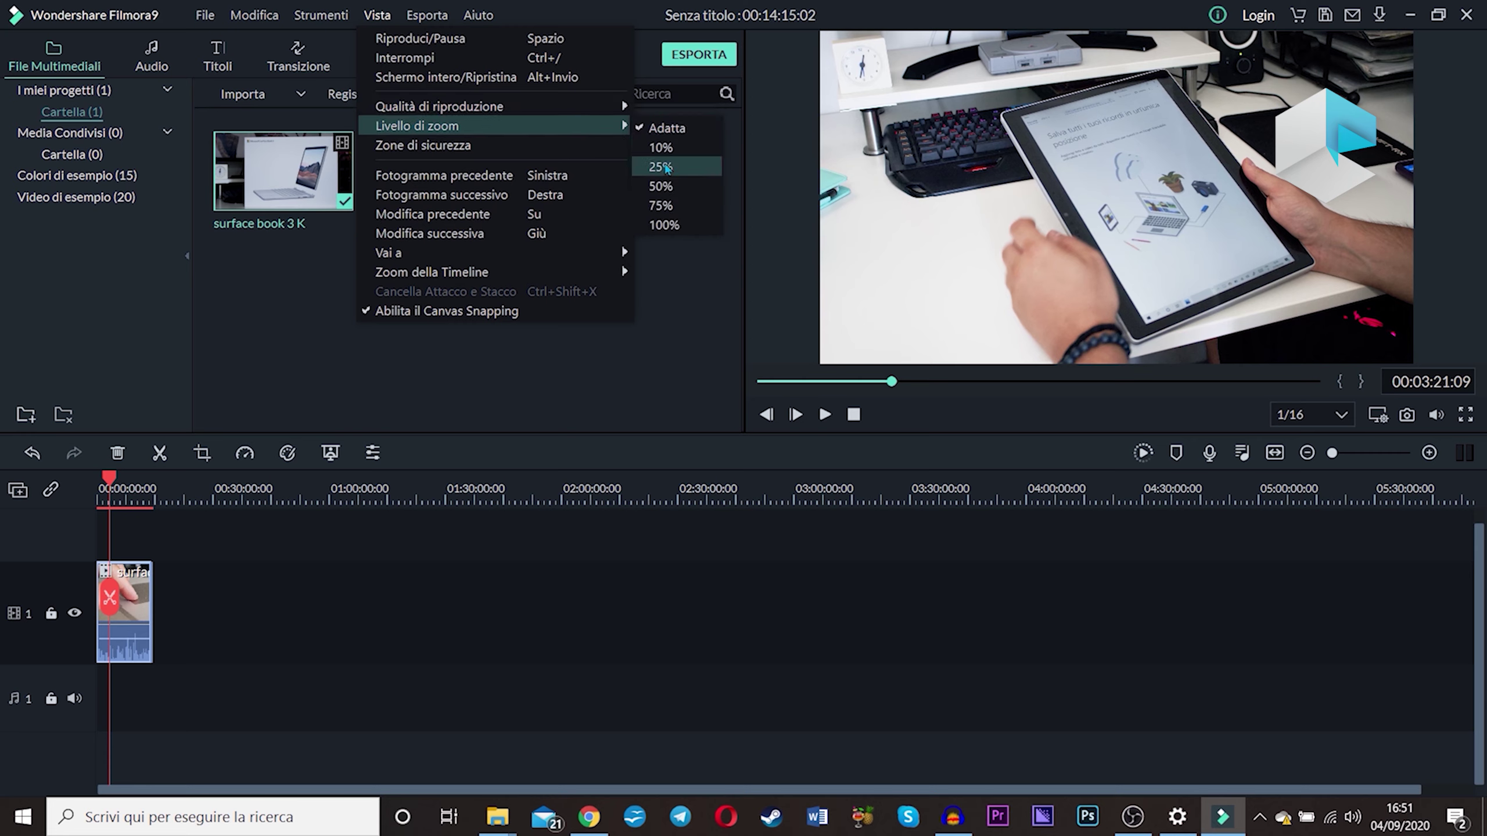
{"action": "left_click", "coordinate": [673, 185]}
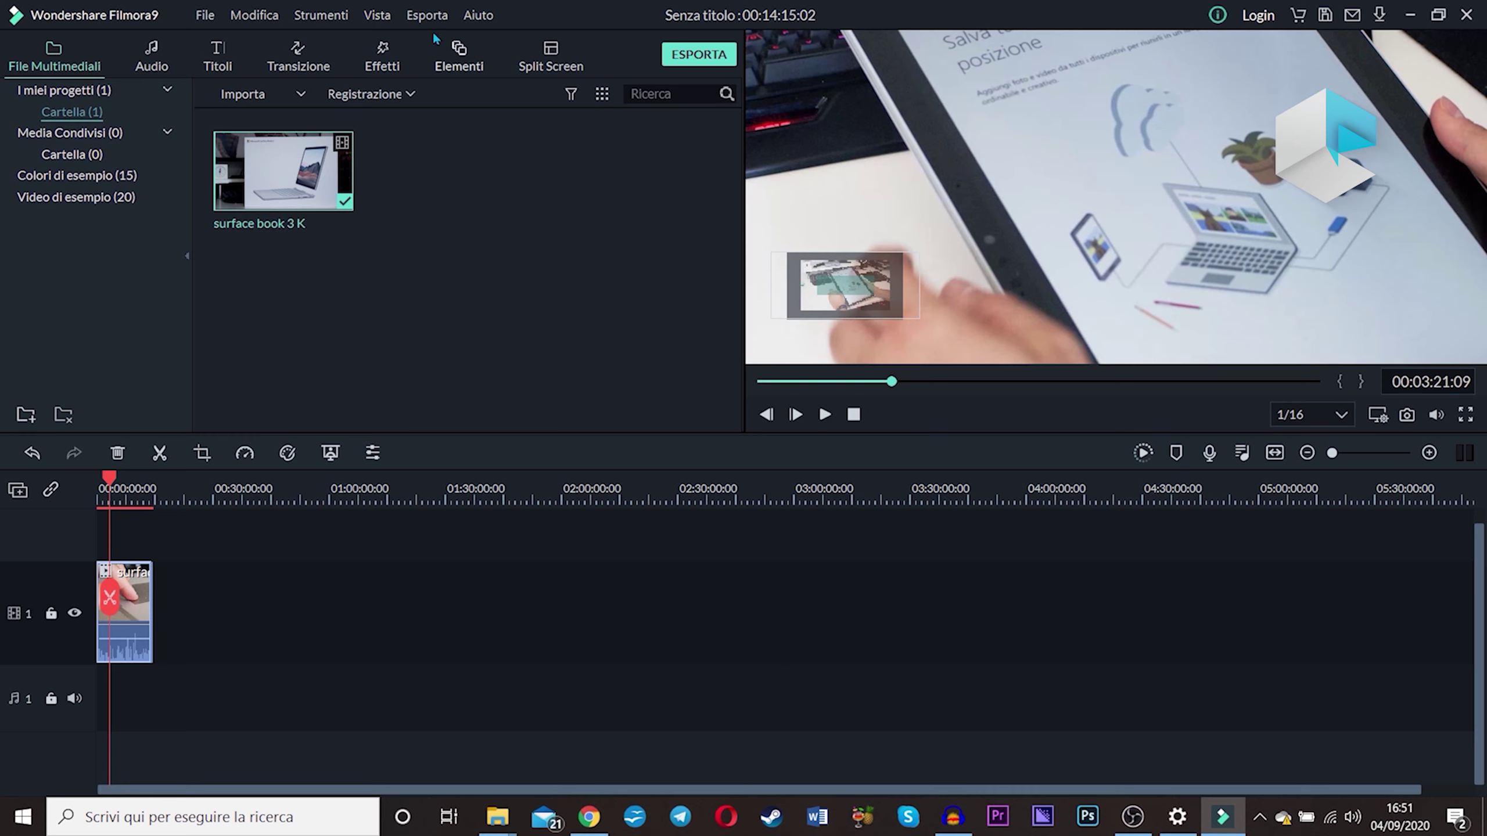
{"action": "left_click", "coordinate": [427, 14]}
{"action": "mouse_move", "coordinate": [571, 128]}
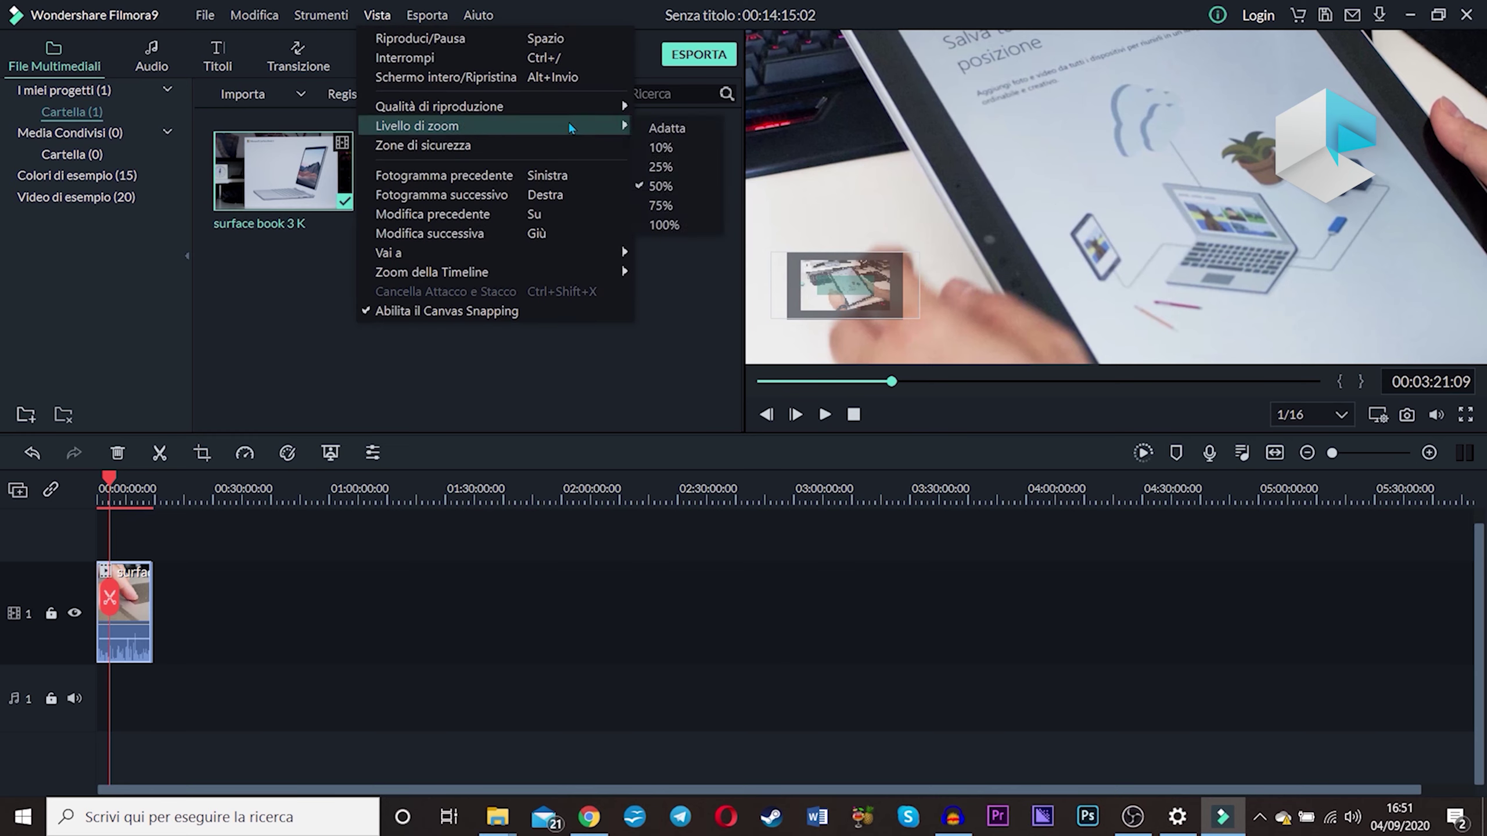
{"action": "left_click", "coordinate": [666, 128]}
- Review the timeline zoom, export and help commands, leaving them without choosing any
{"action": "left_click", "coordinate": [410, 16]}
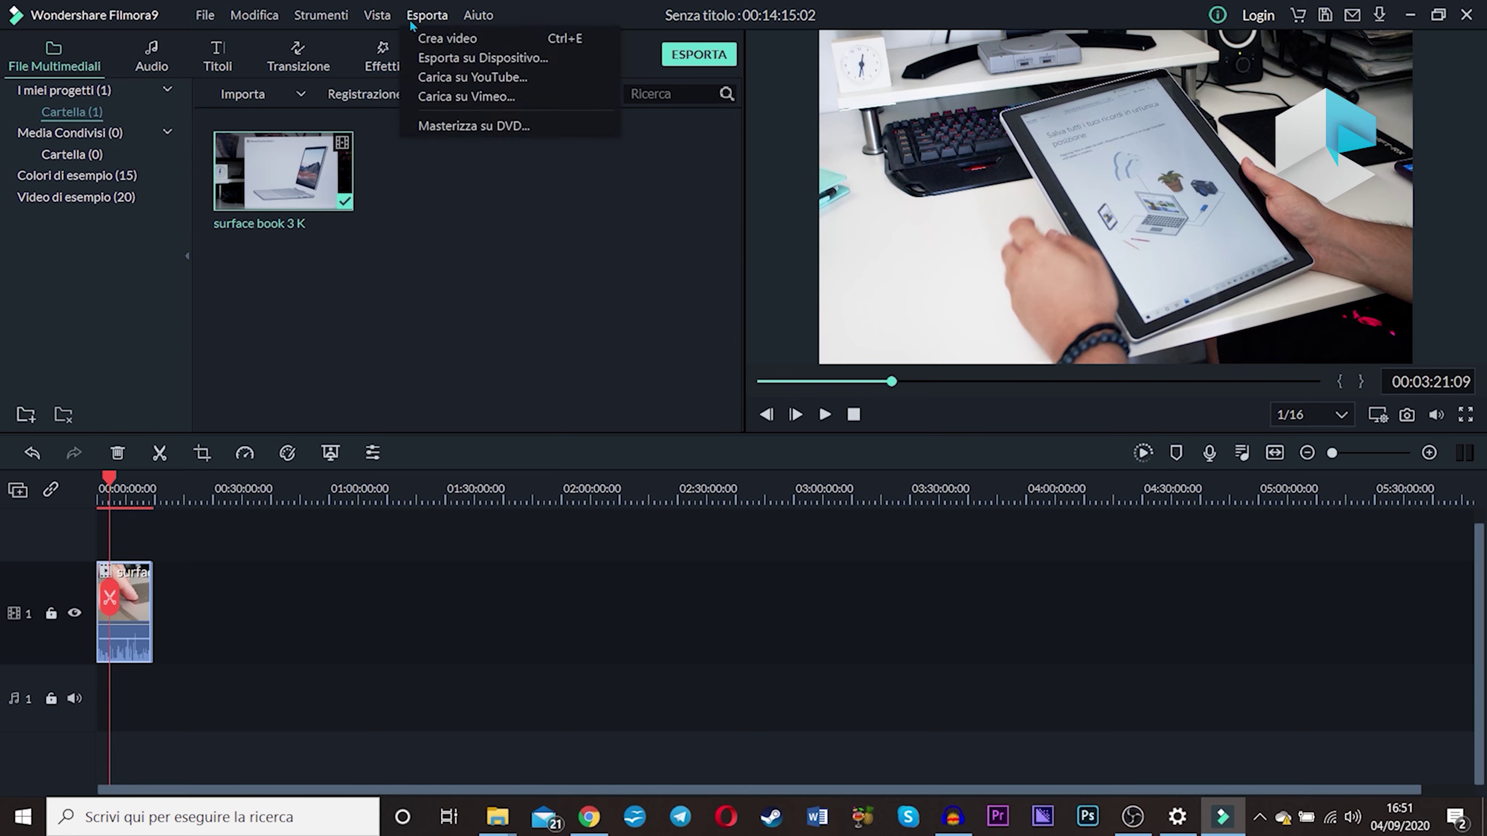
{"action": "mouse_move", "coordinate": [377, 15]}
{"action": "mouse_move", "coordinate": [456, 258]}
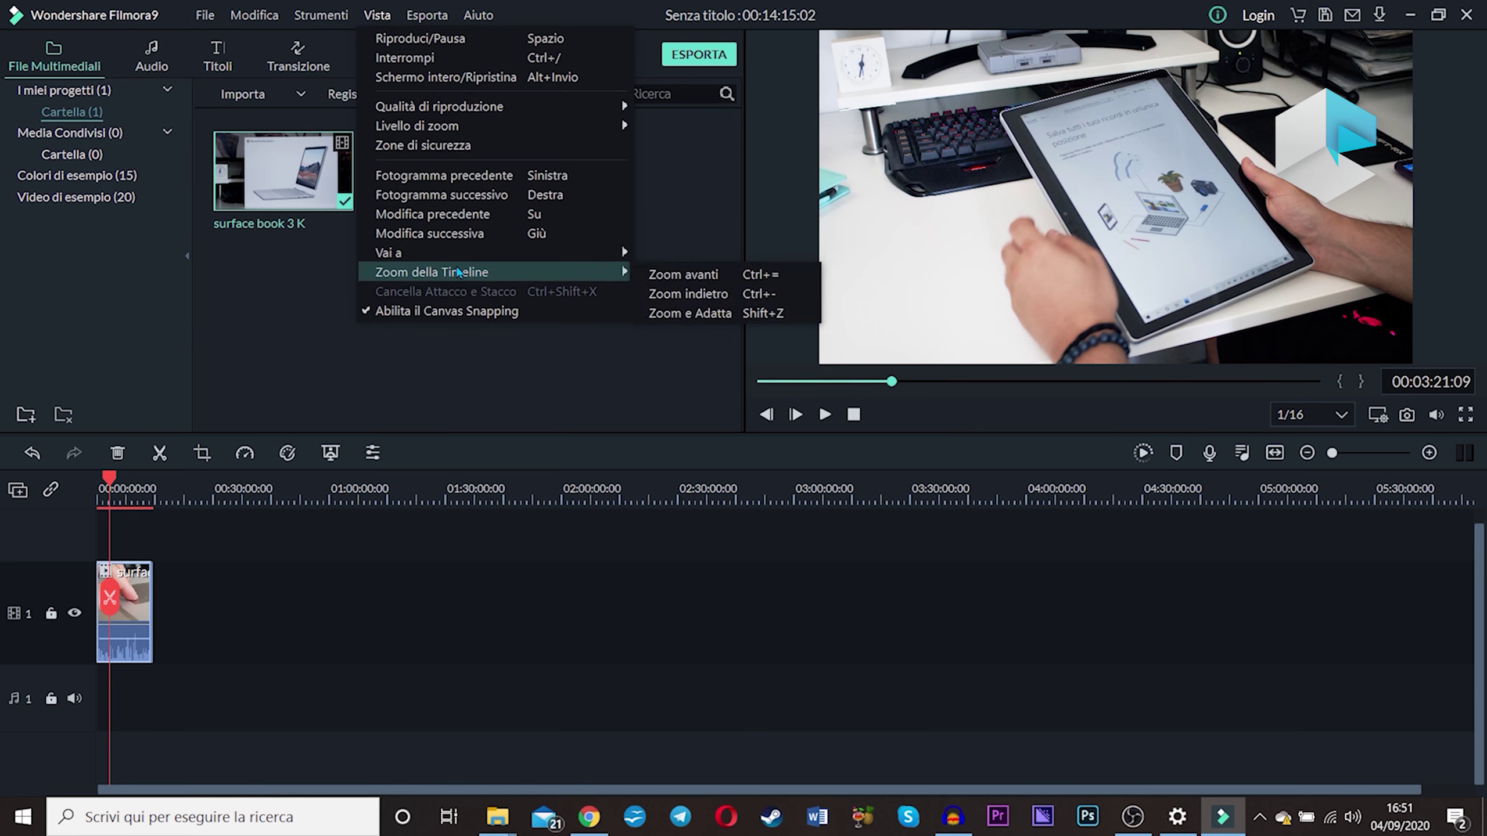
{"action": "mouse_move", "coordinate": [434, 14]}
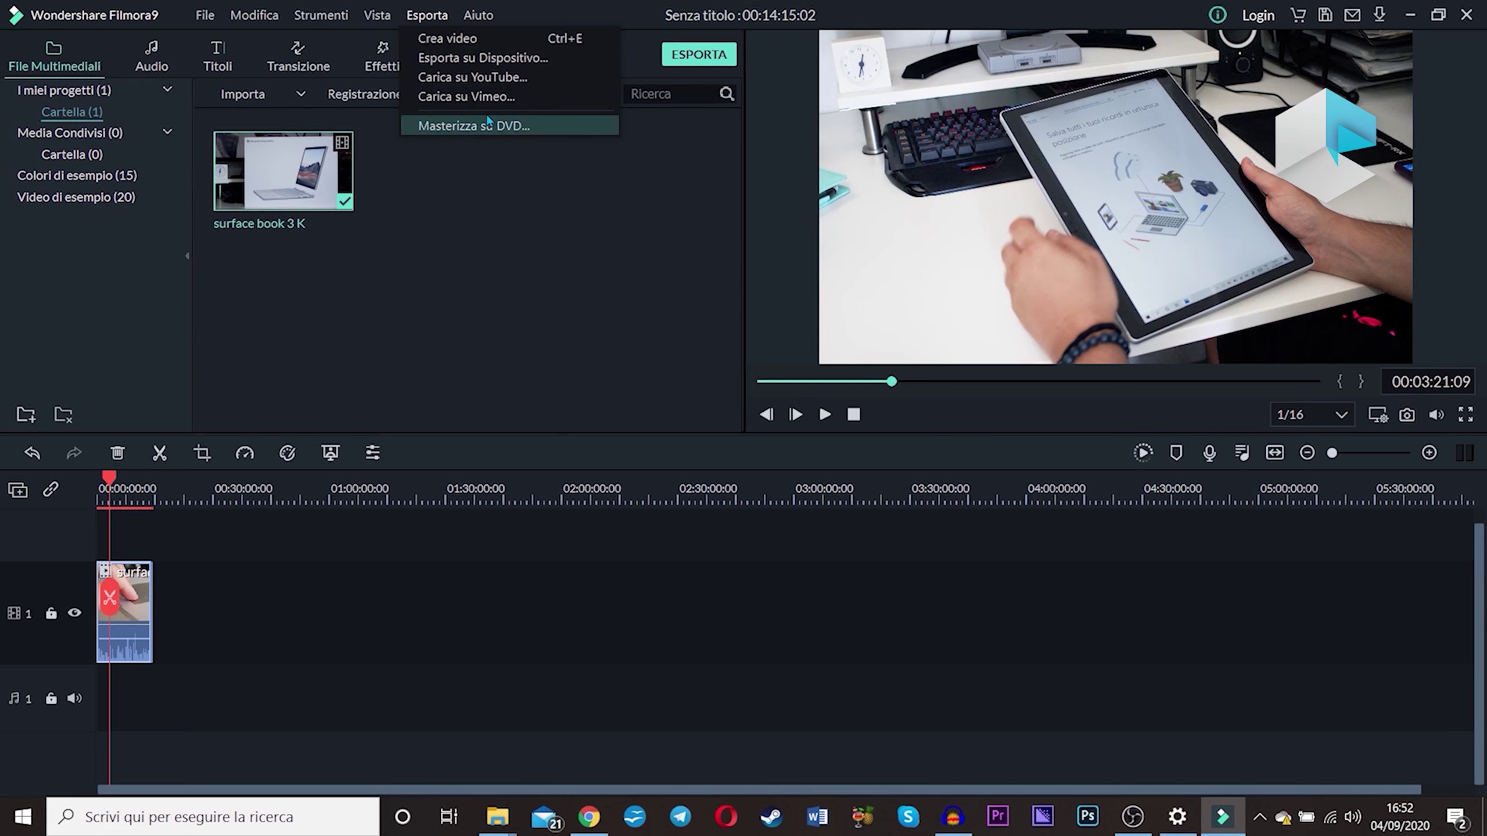
{"action": "mouse_move", "coordinate": [477, 20]}
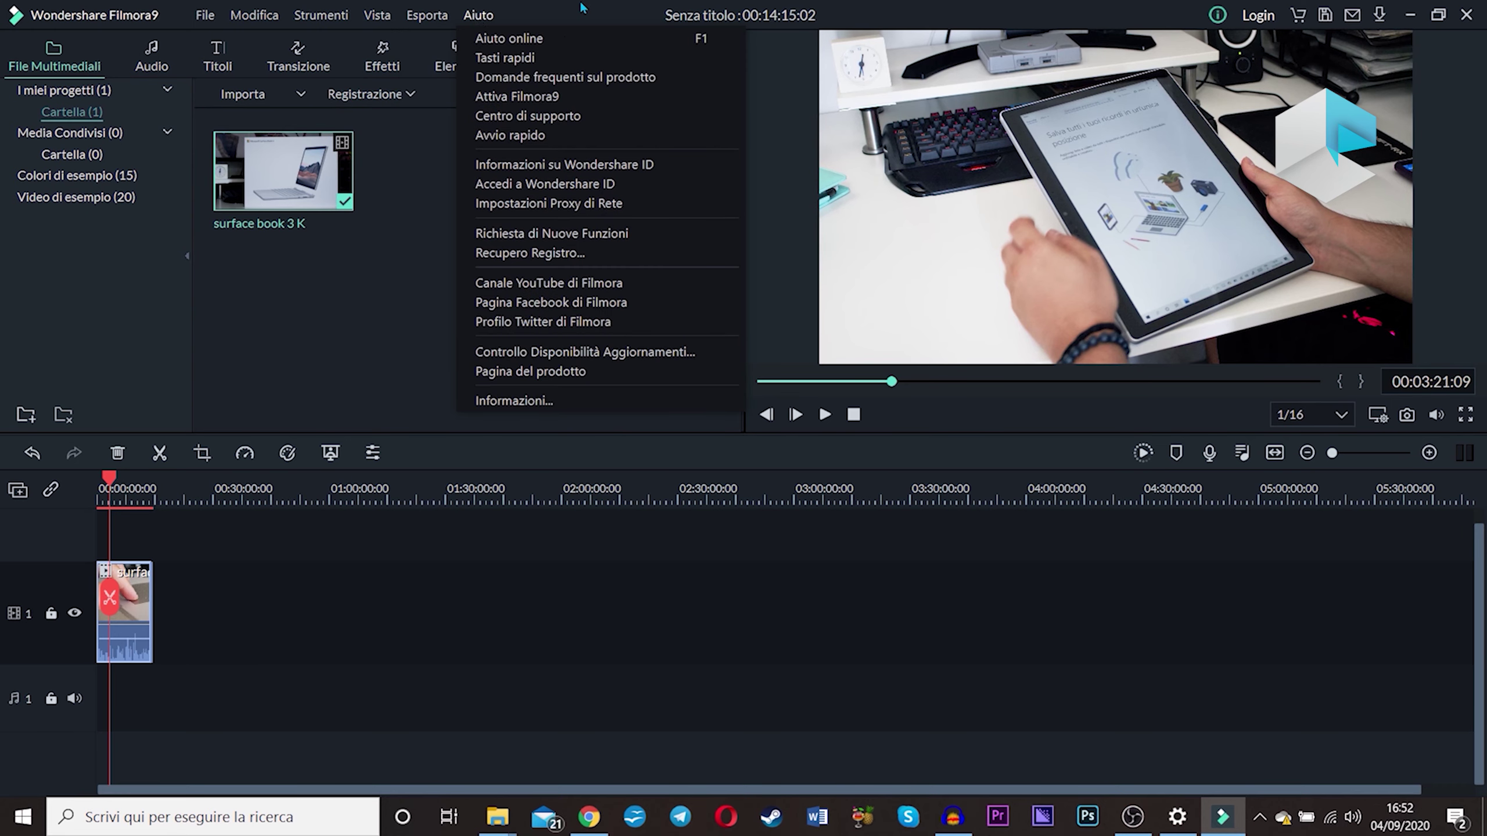
{"action": "left_click", "coordinate": [581, 7]}
- View the frames at 00:00:00:00, 00:01:30:00 and 00:02:21:14 on the enlarged timeline
{"action": "left_click", "coordinate": [100, 487]}
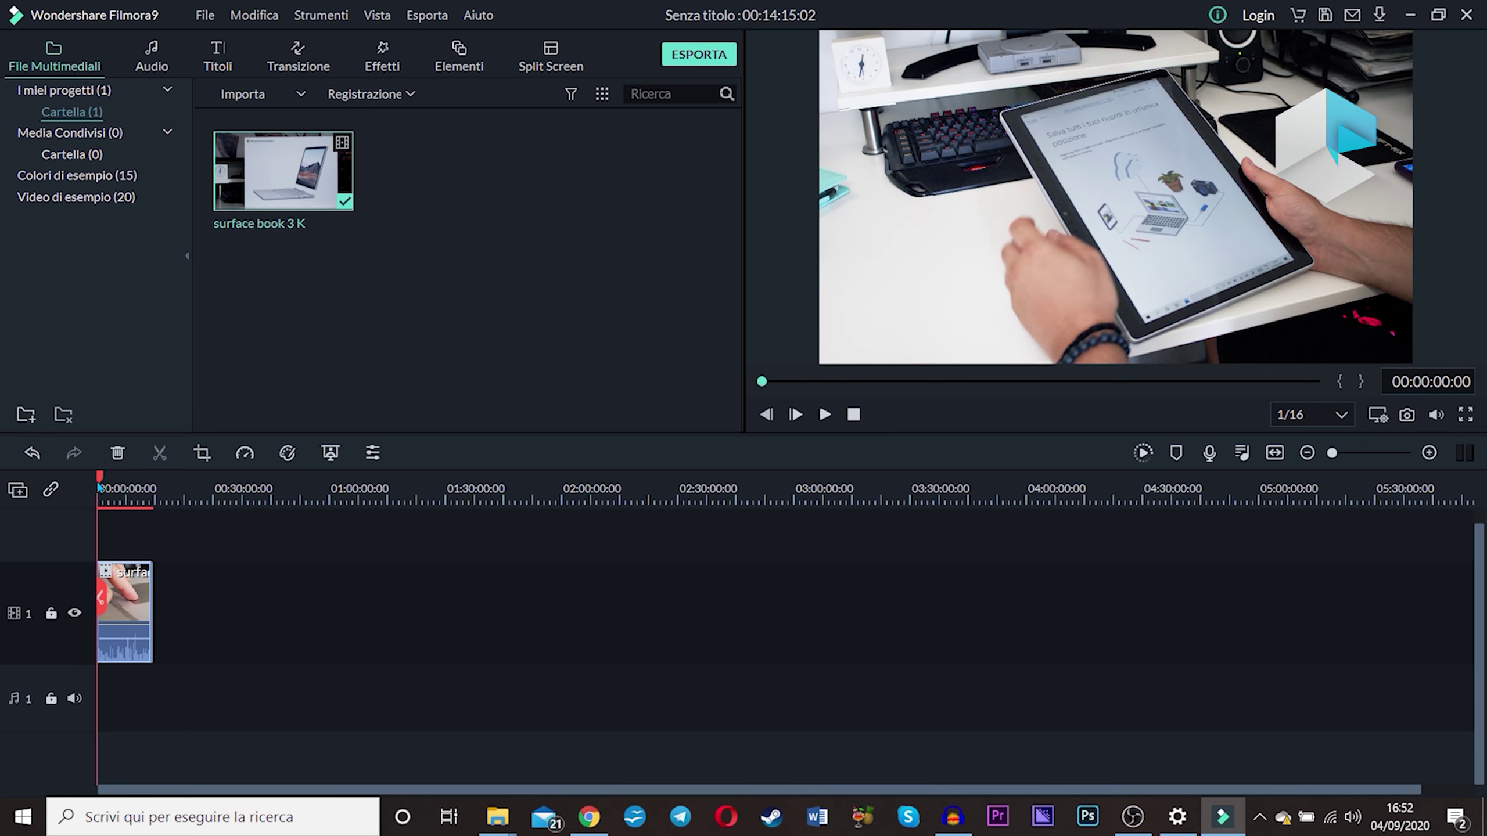
{"action": "left_click", "coordinate": [104, 499]}
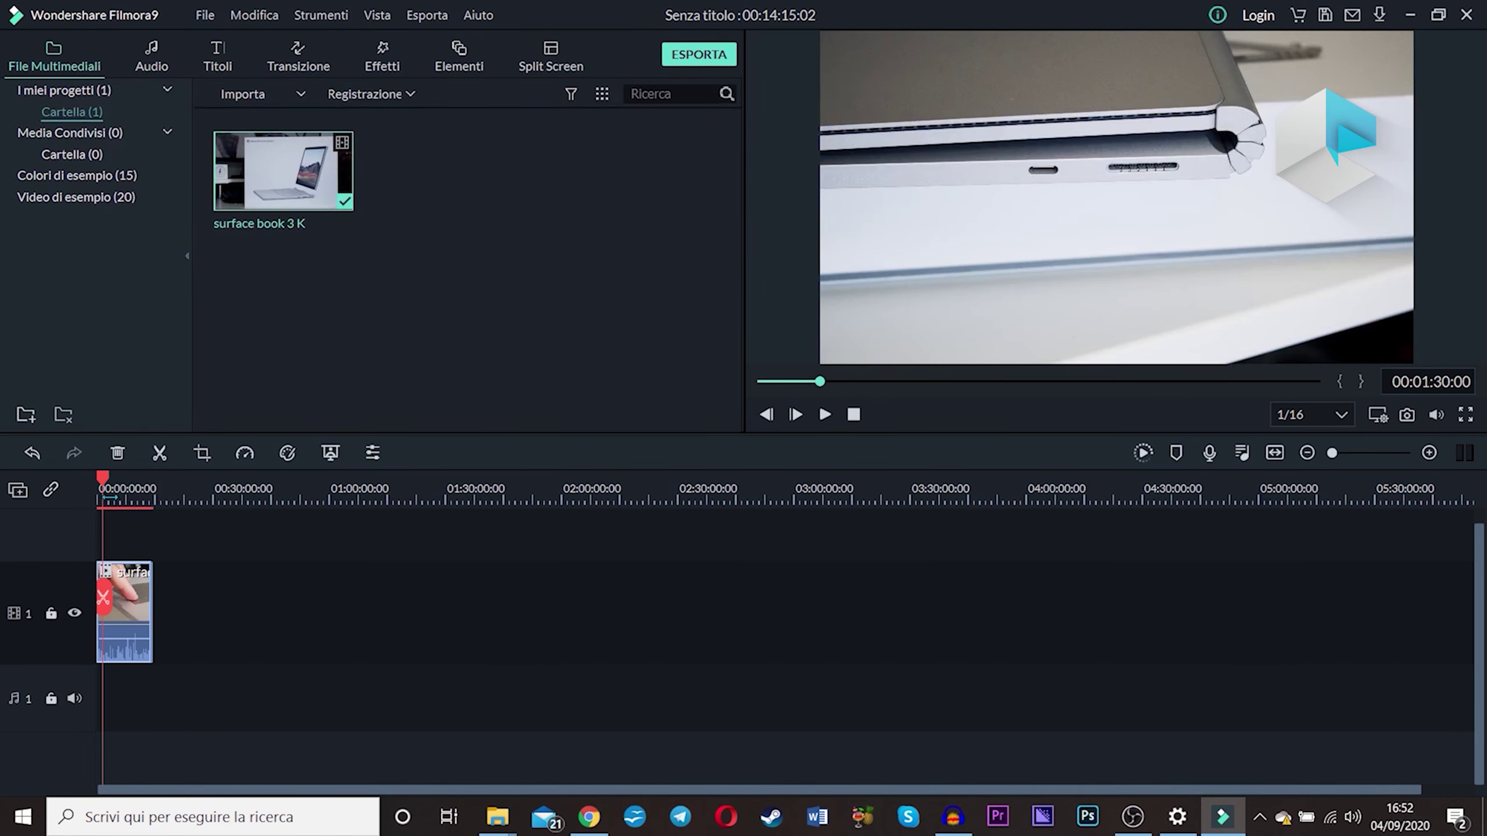
{"action": "scroll", "coordinate": [109, 498], "scroll_direction": "up", "scroll_amount": 6}
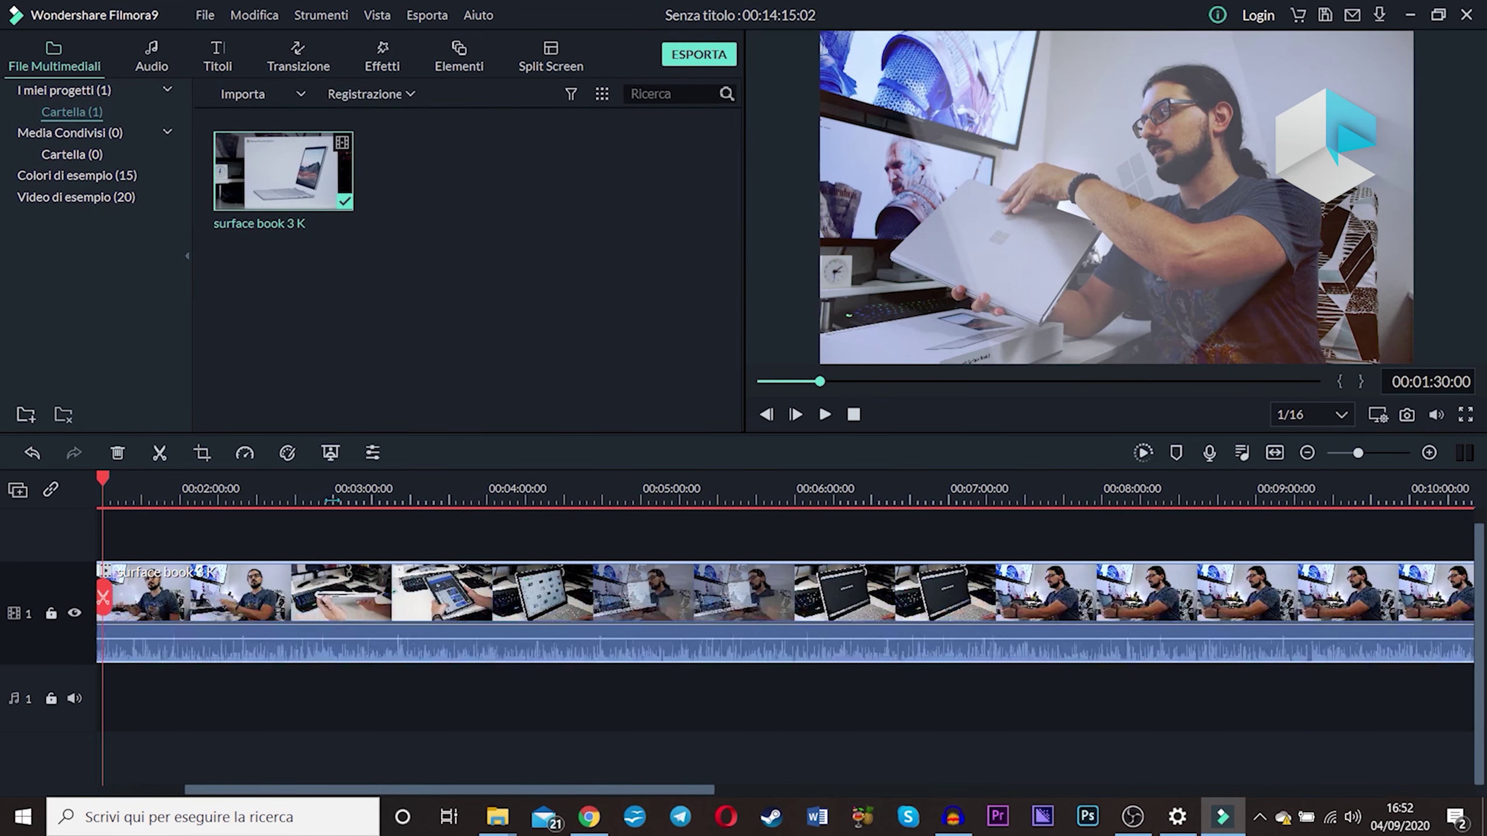
{"action": "left_click_drag", "start_coordinate": [104, 489], "coordinate": [233, 490]}
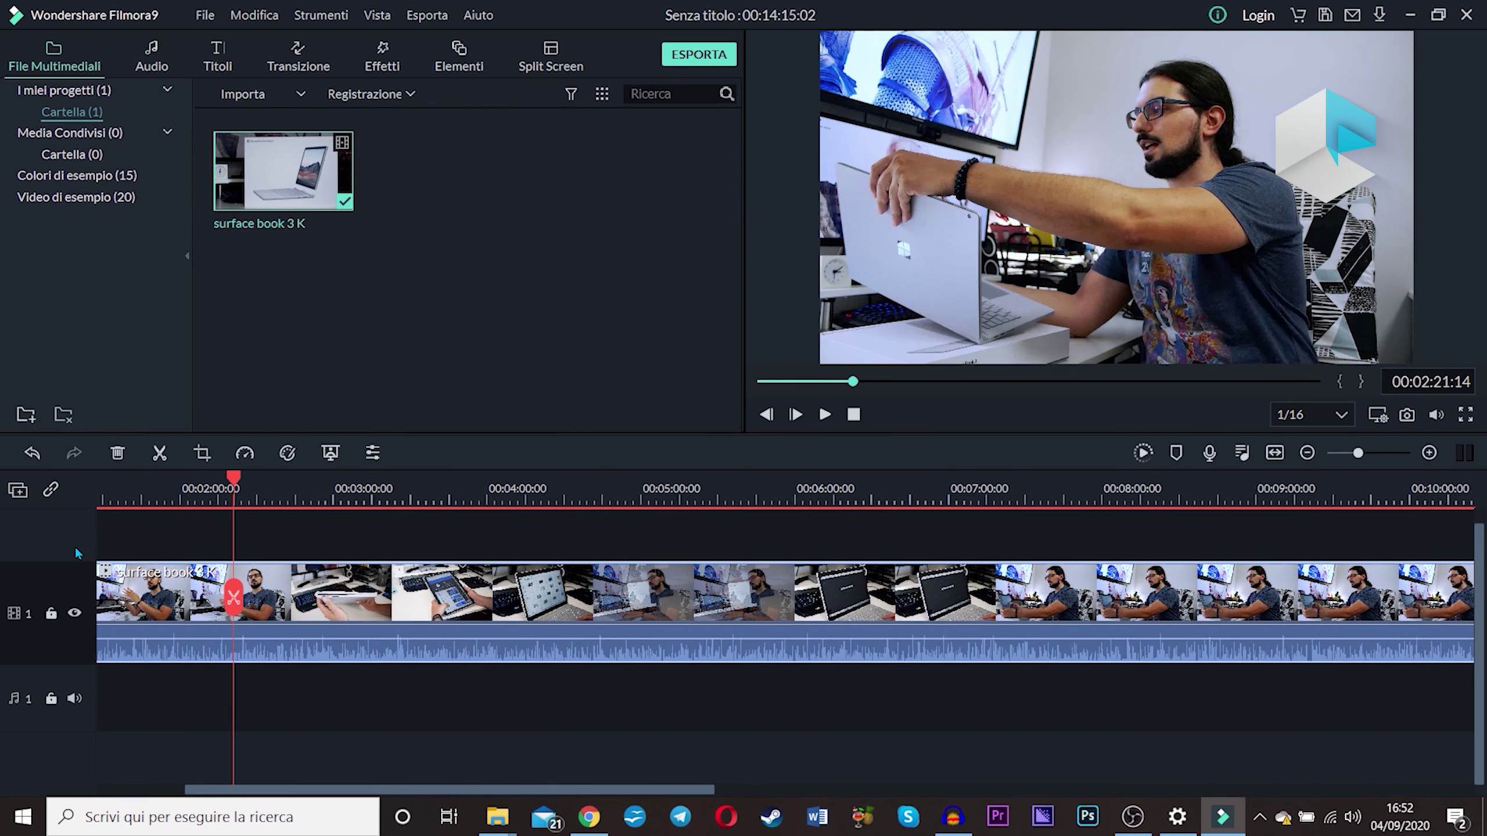
- Add two empty video tracks above the track holding the surface book 3 K clip
{"action": "left_click", "coordinate": [22, 492]}
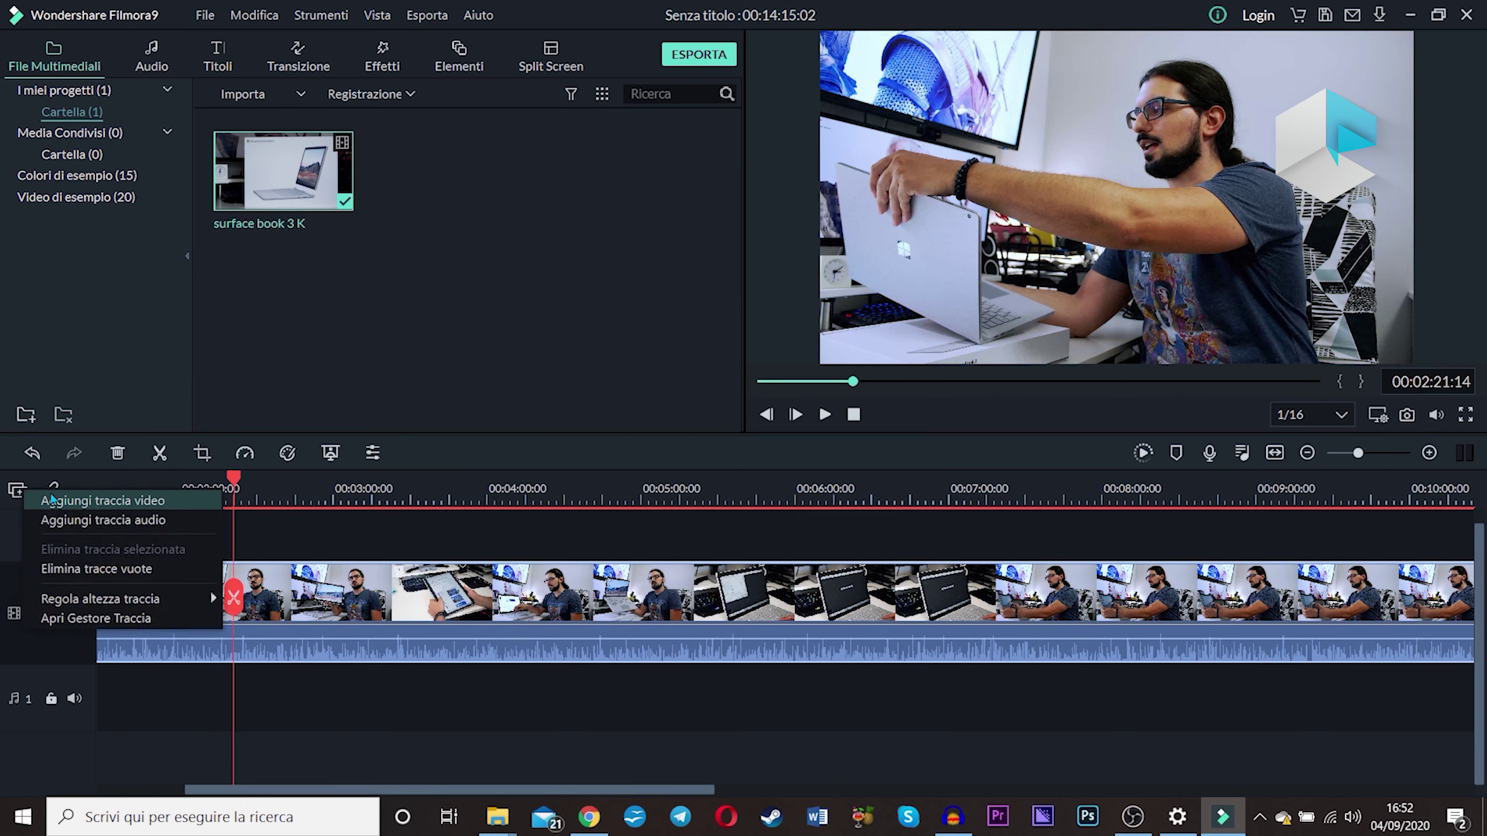
{"action": "left_click", "coordinate": [118, 501]}
{"action": "left_click", "coordinate": [17, 489]}
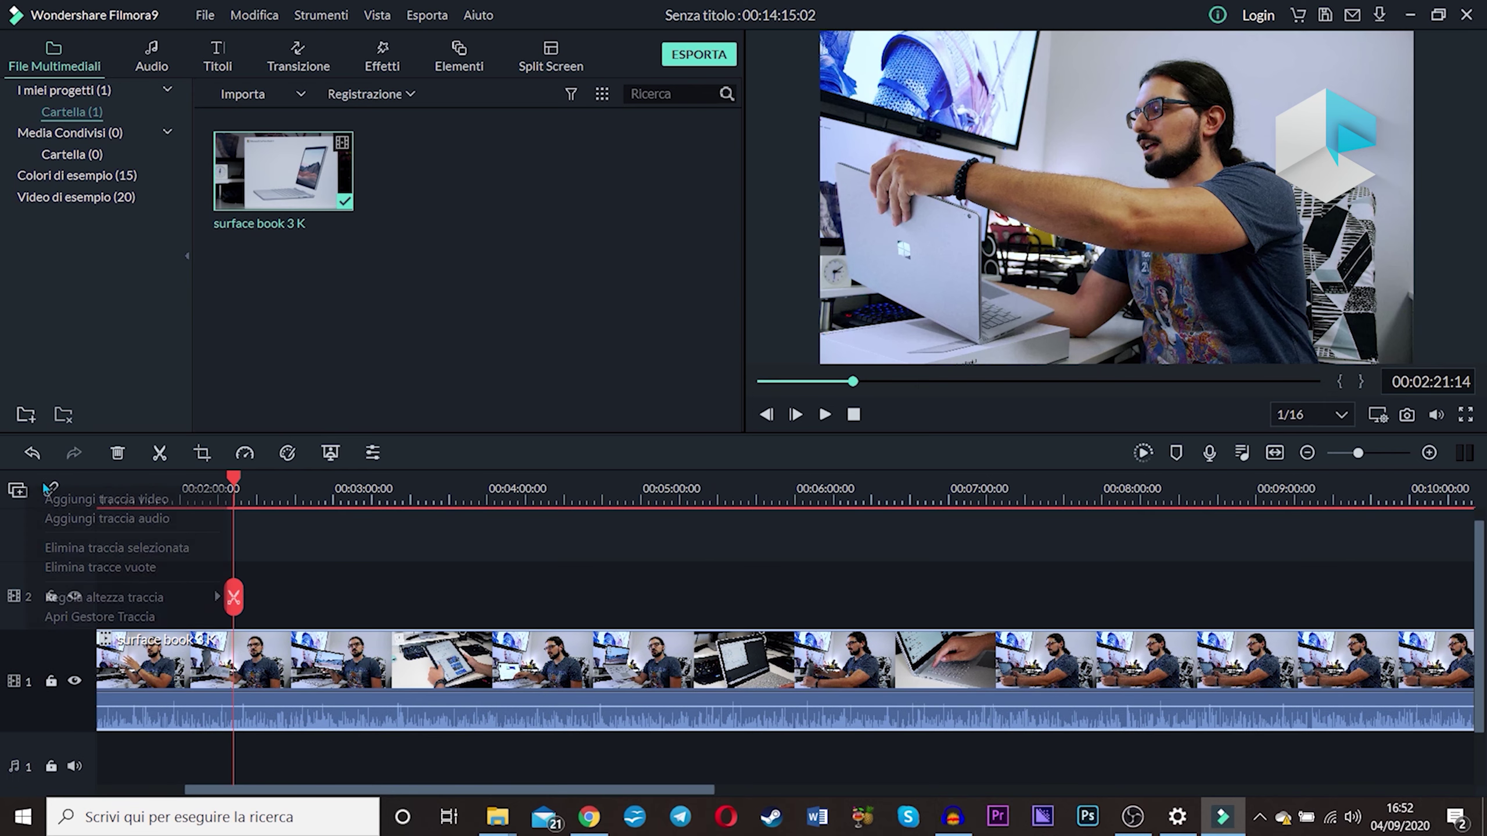
{"action": "left_click", "coordinate": [87, 497]}
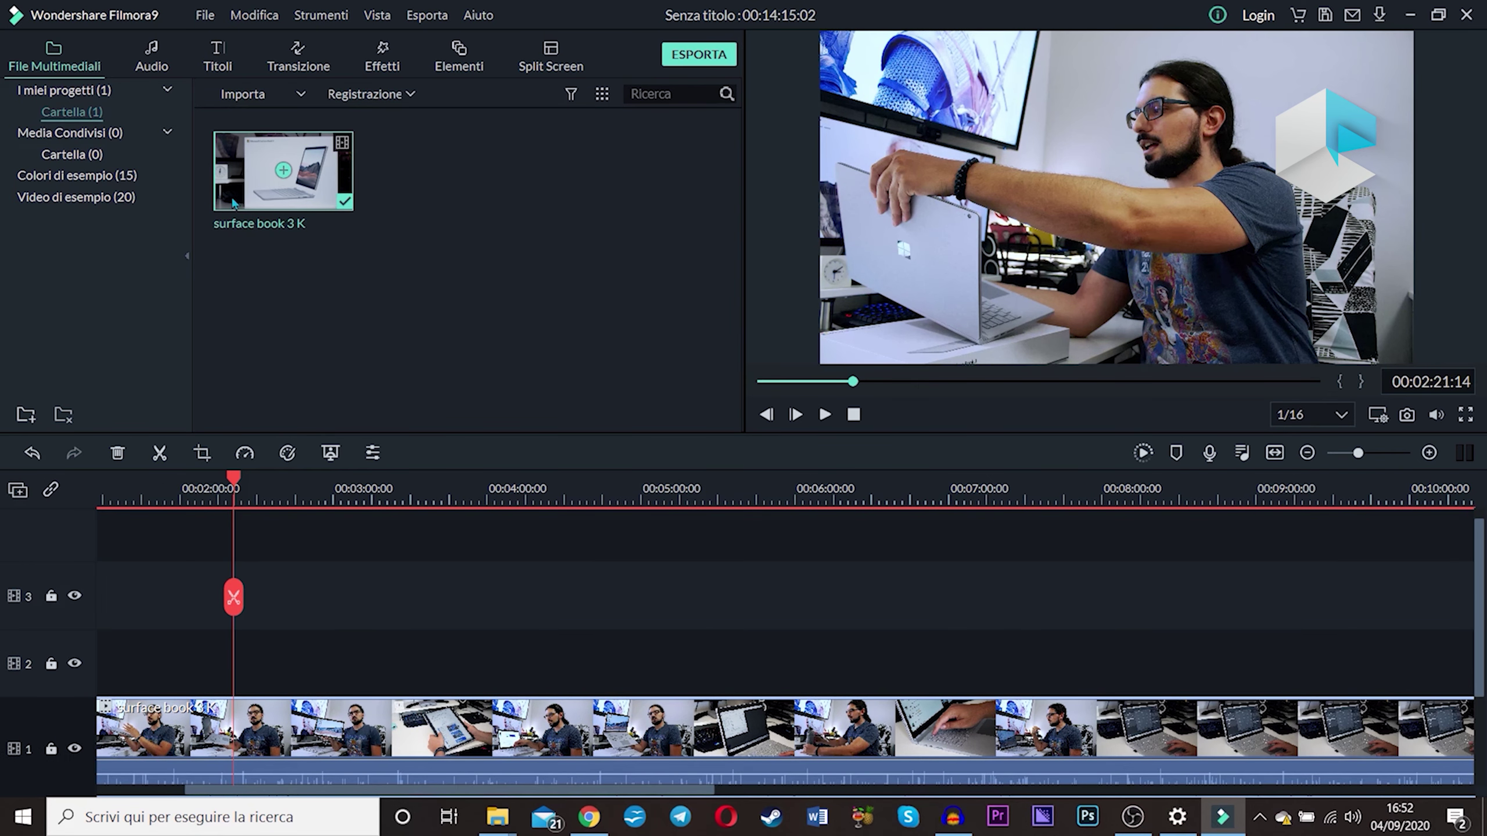
- Place another surface book 3 K clip on video track 2 and move the playhead to 00:03:42:11
{"action": "left_click_drag", "start_coordinate": [251, 186], "coordinate": [370, 667]}
{"action": "left_click_drag", "start_coordinate": [375, 496], "coordinate": [316, 497]}
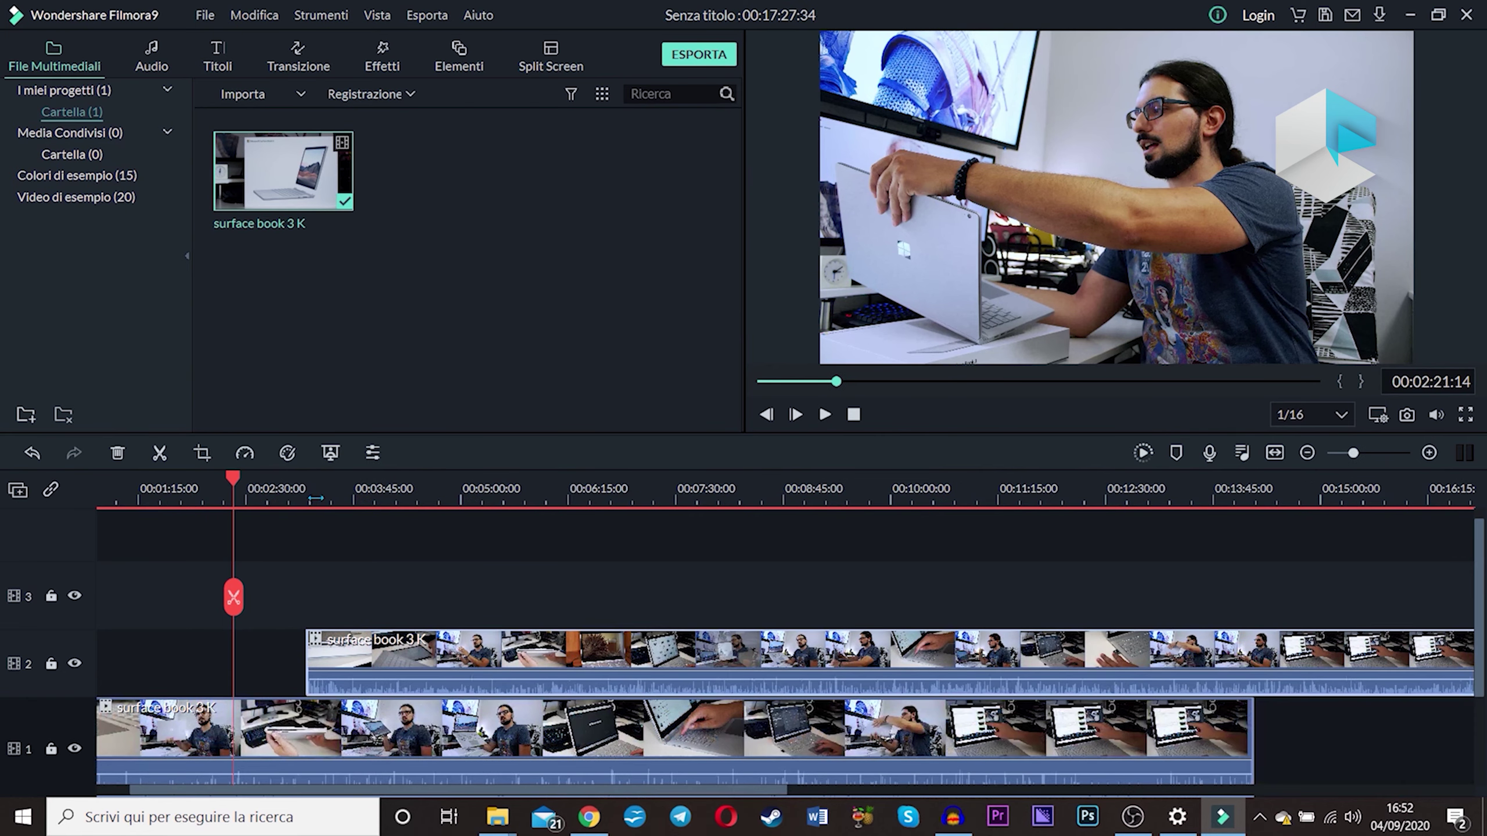
{"action": "left_click_drag", "start_coordinate": [234, 597], "coordinate": [348, 652]}
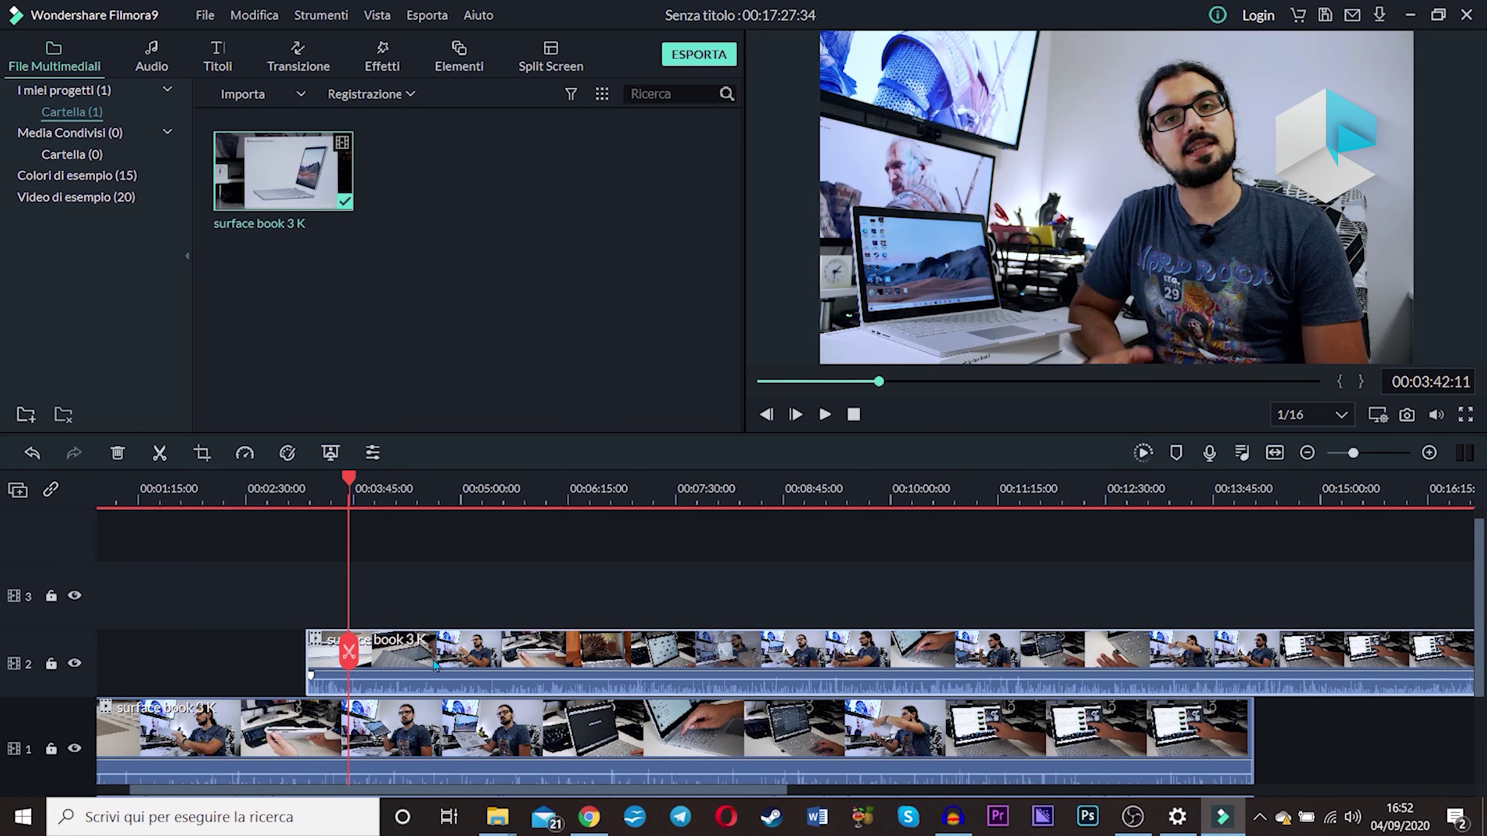
- Delete the clip on video track 2 and remove all empty tracks
{"action": "key", "text": "Delete"}
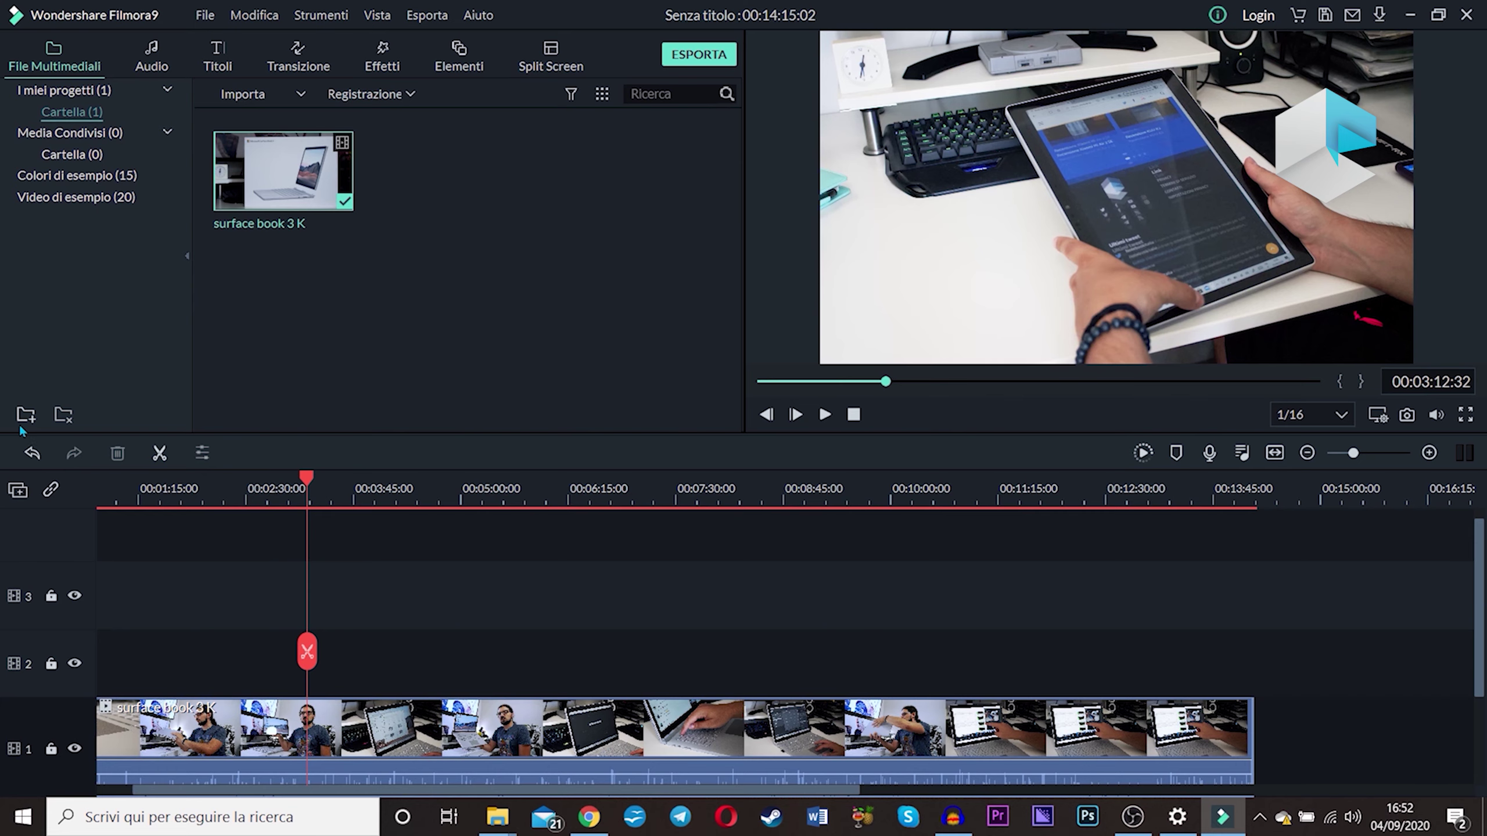
{"action": "left_click", "coordinate": [18, 495]}
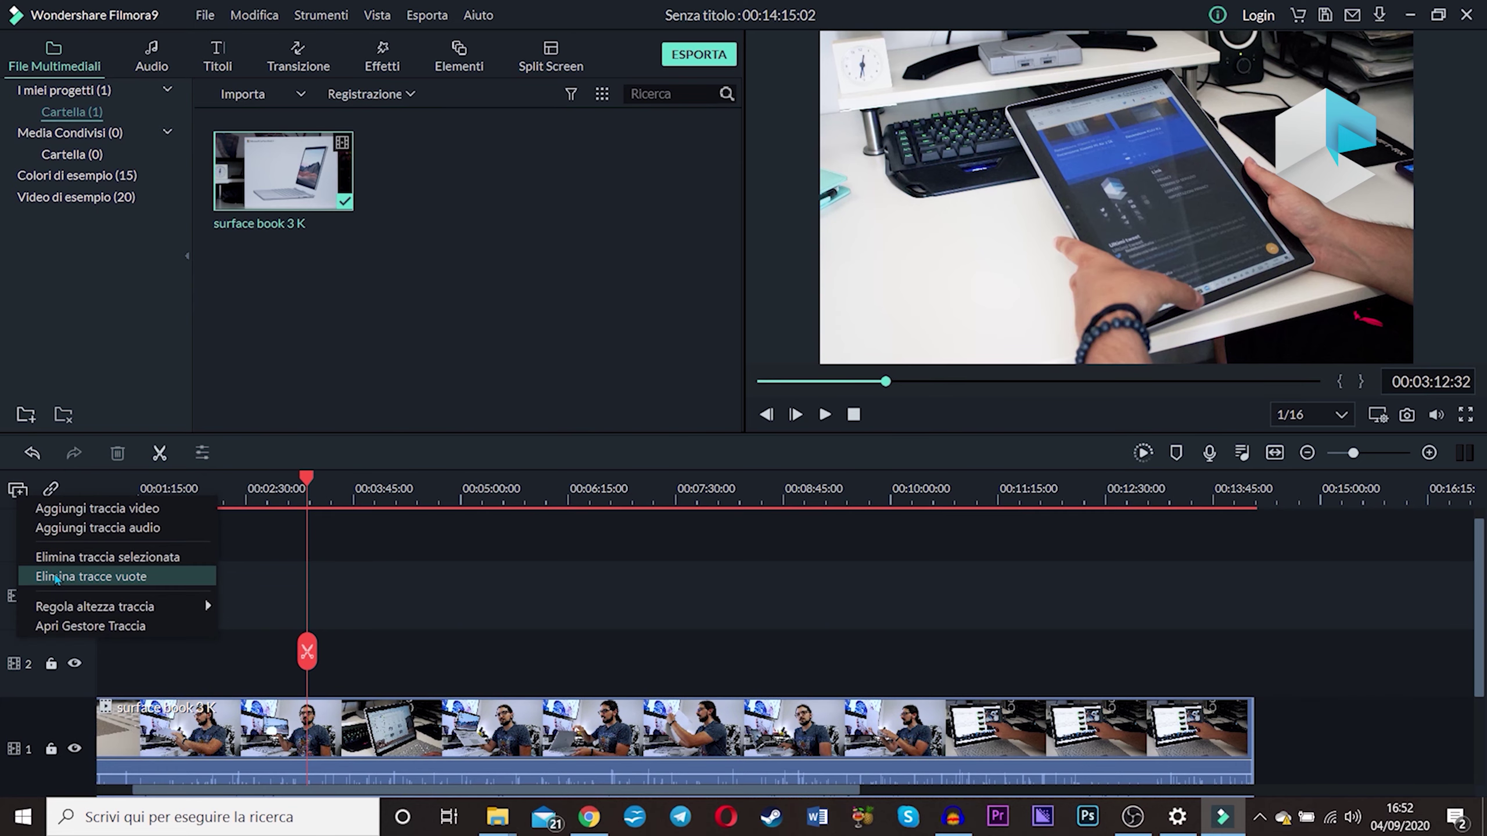
{"action": "left_click", "coordinate": [115, 577]}
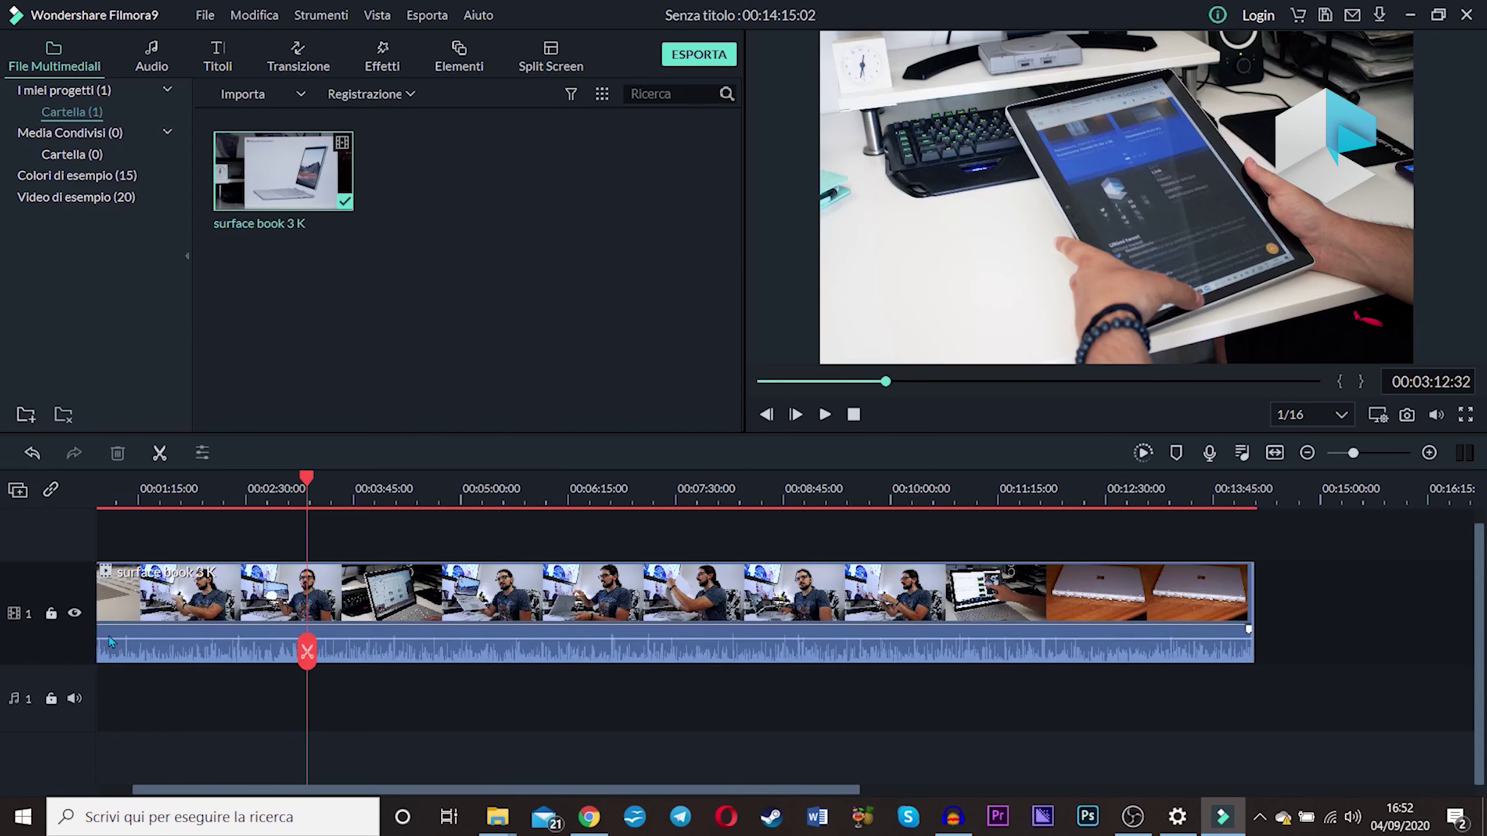
- Split the surface book 3 K clip on the video track at 00:03:12:32
{"action": "right_click", "coordinate": [120, 652]}
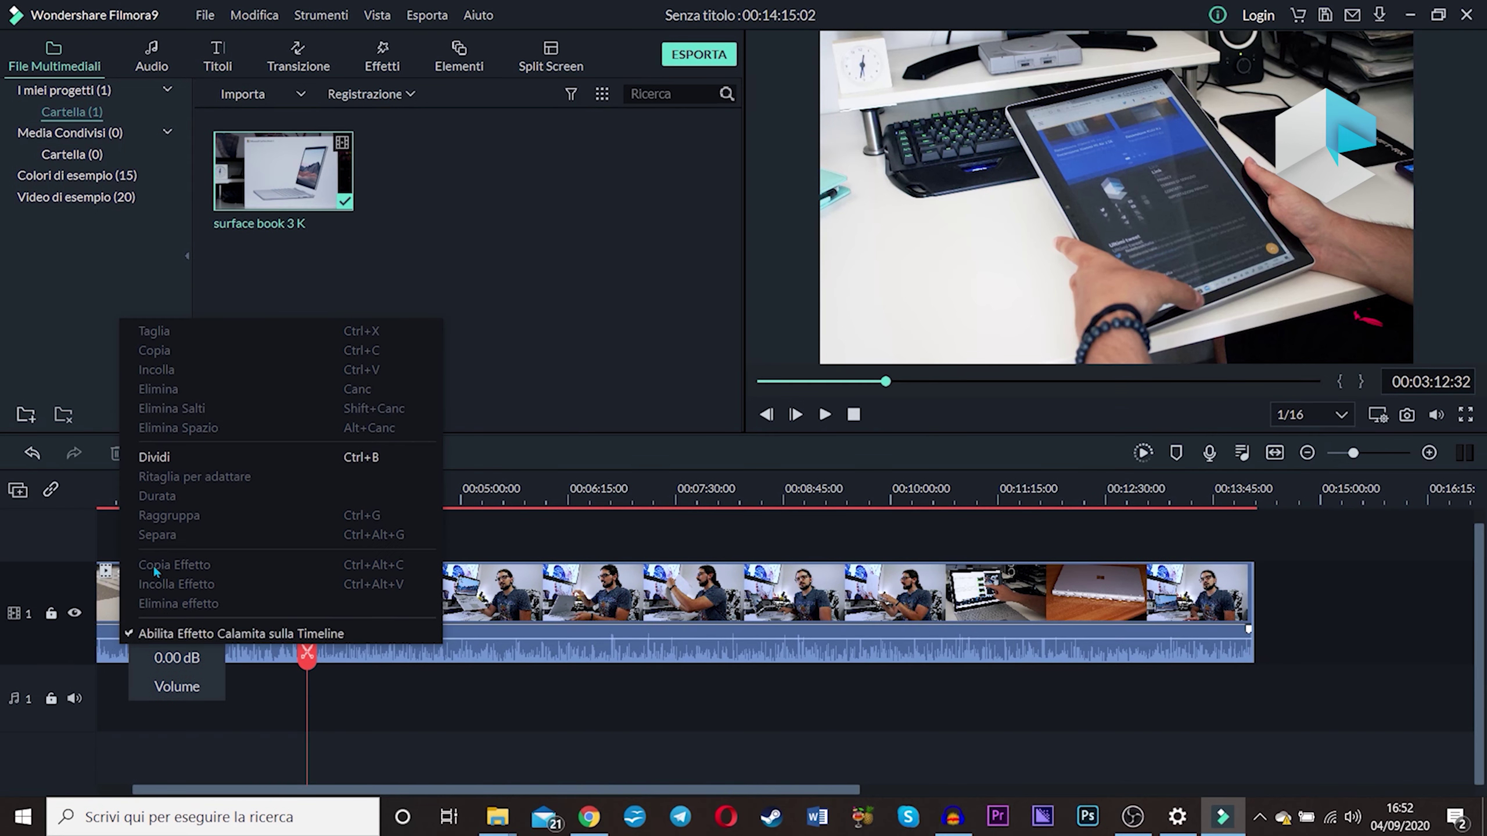
{"action": "left_click", "coordinate": [162, 455]}
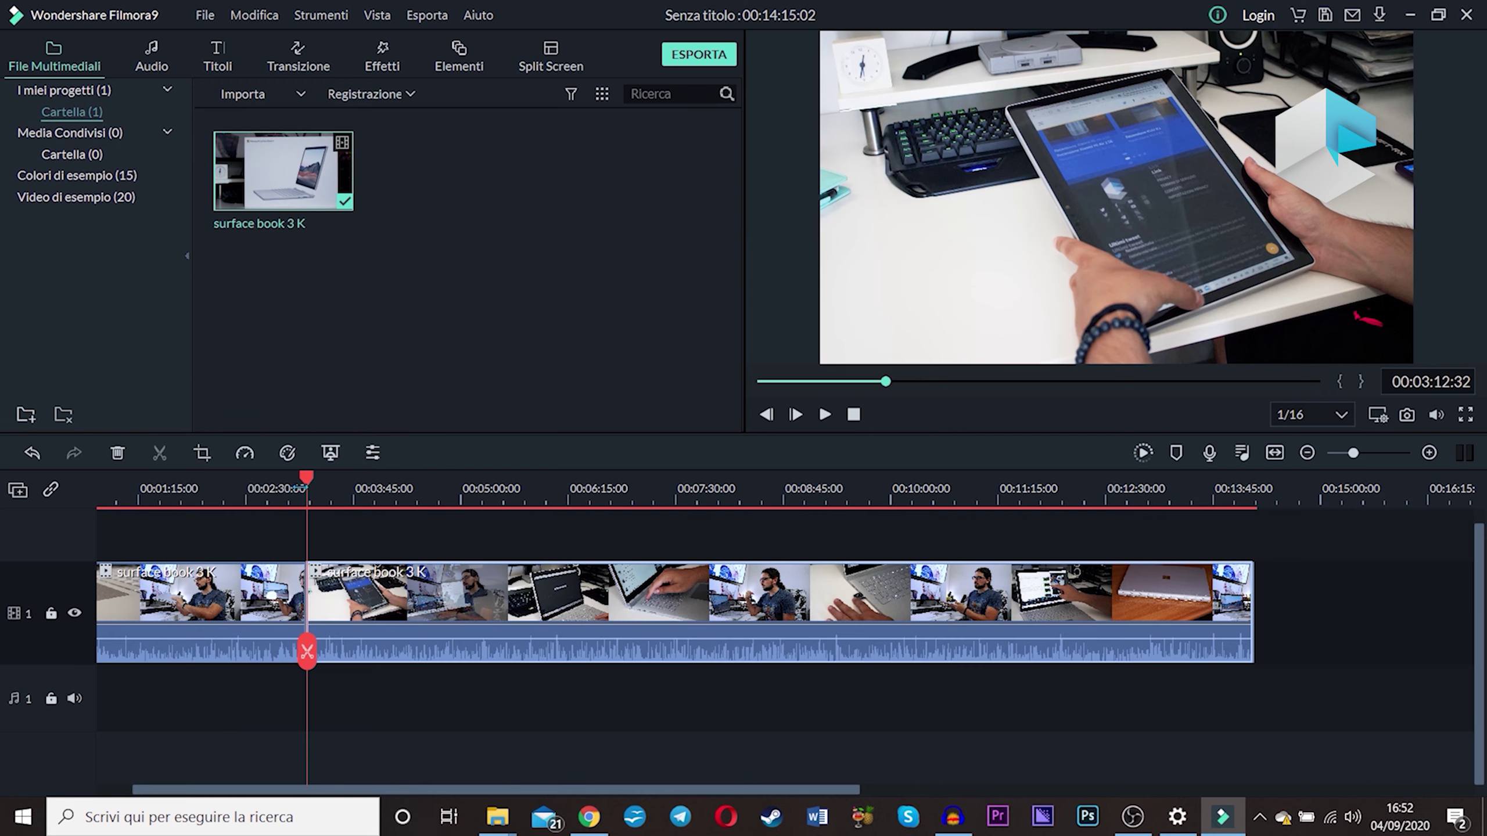
- Review the editing commands for both sections of the split clip and move the playhead to 00:02:39:20
{"action": "mouse_move", "coordinate": [304, 481]}
{"action": "left_mouse_down"}
{"action": "mouse_move", "coordinate": [215, 482]}
{"action": "mouse_move", "coordinate": [299, 482]}
{"action": "left_mouse_up"}
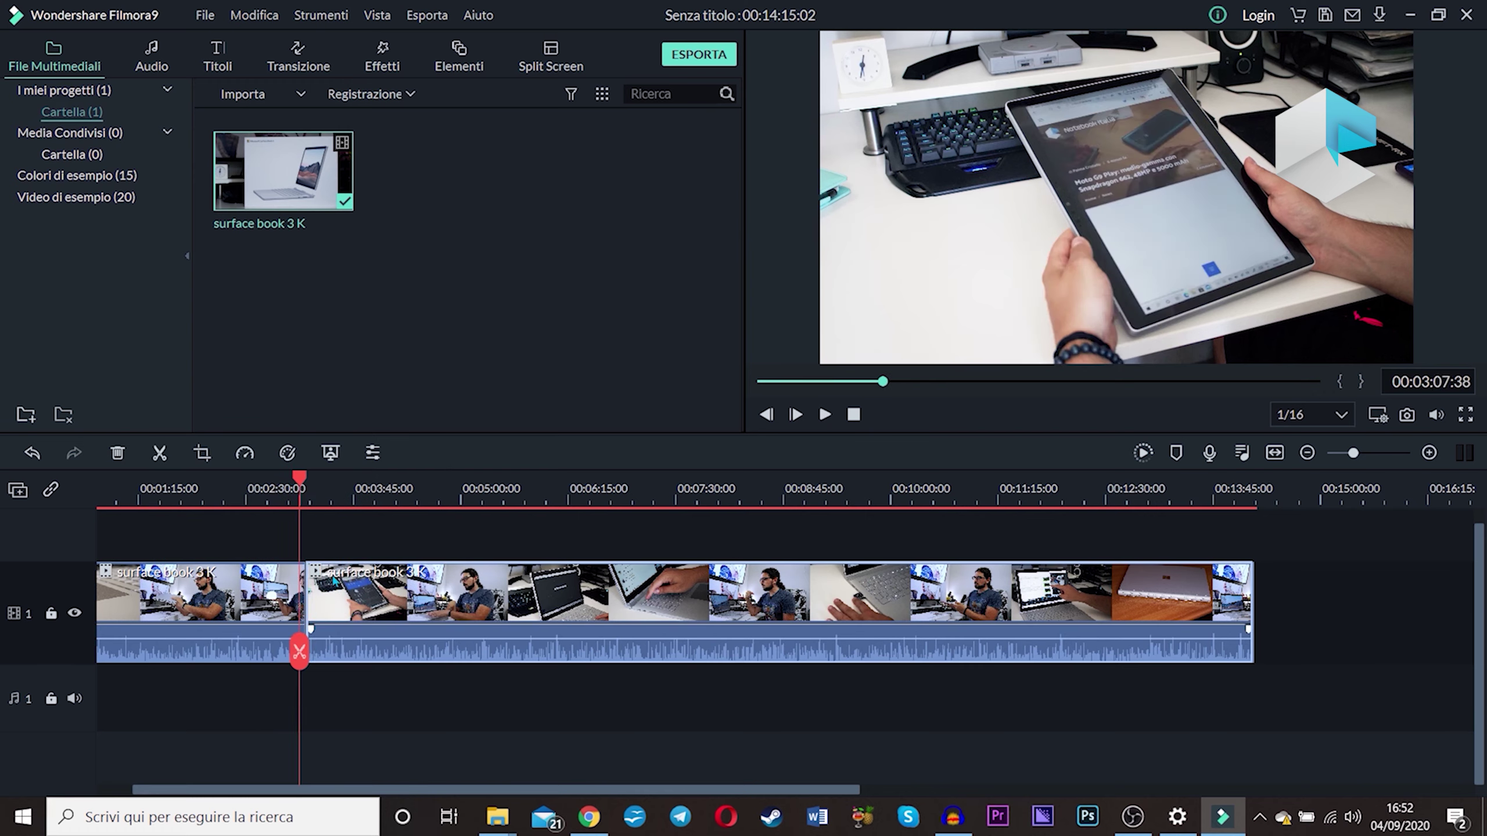
{"action": "left_click", "coordinate": [346, 489]}
{"action": "right_click", "coordinate": [360, 598]}
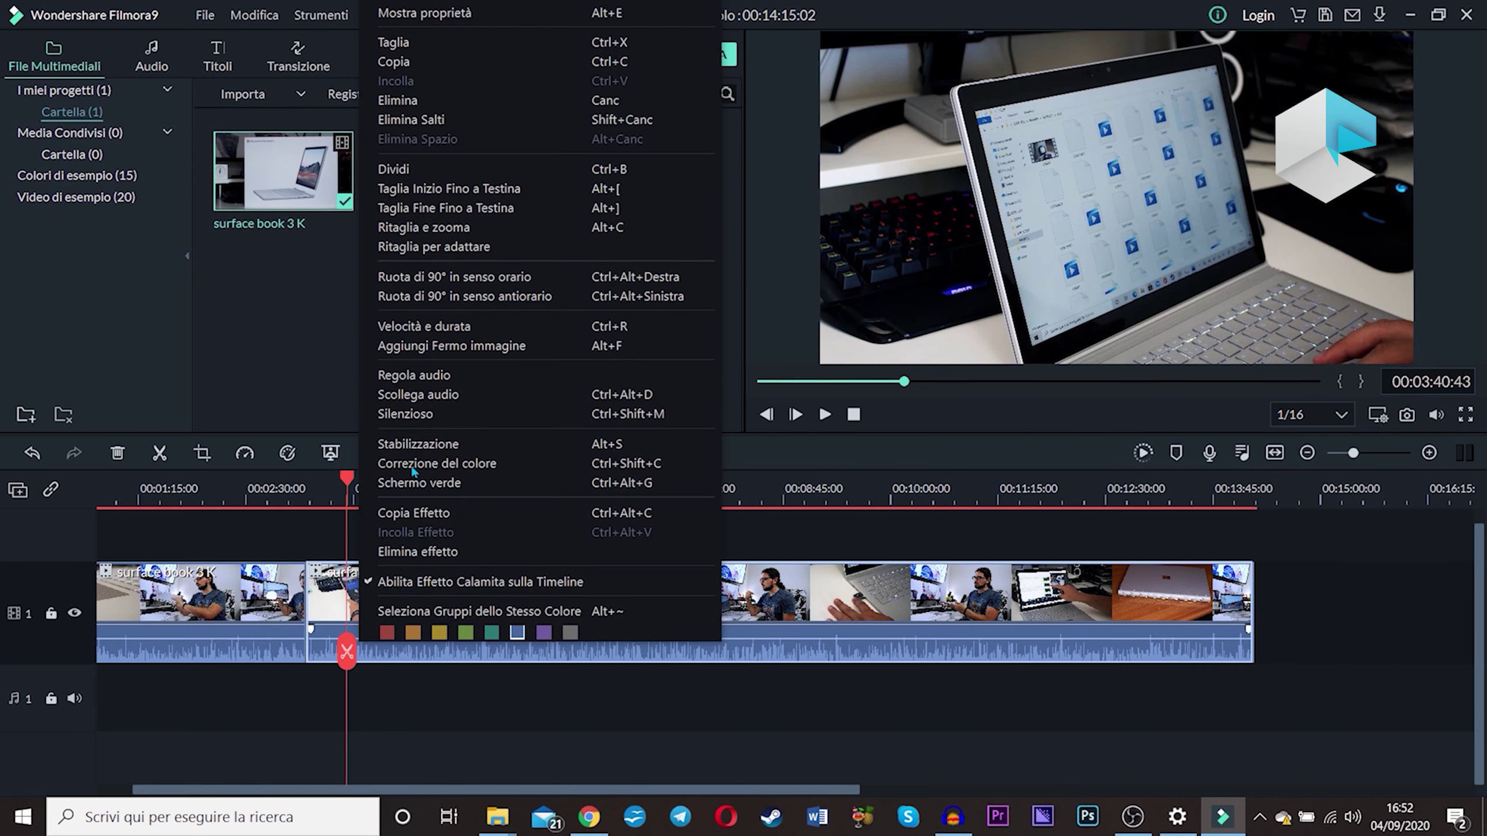
{"action": "right_click", "coordinate": [305, 580]}
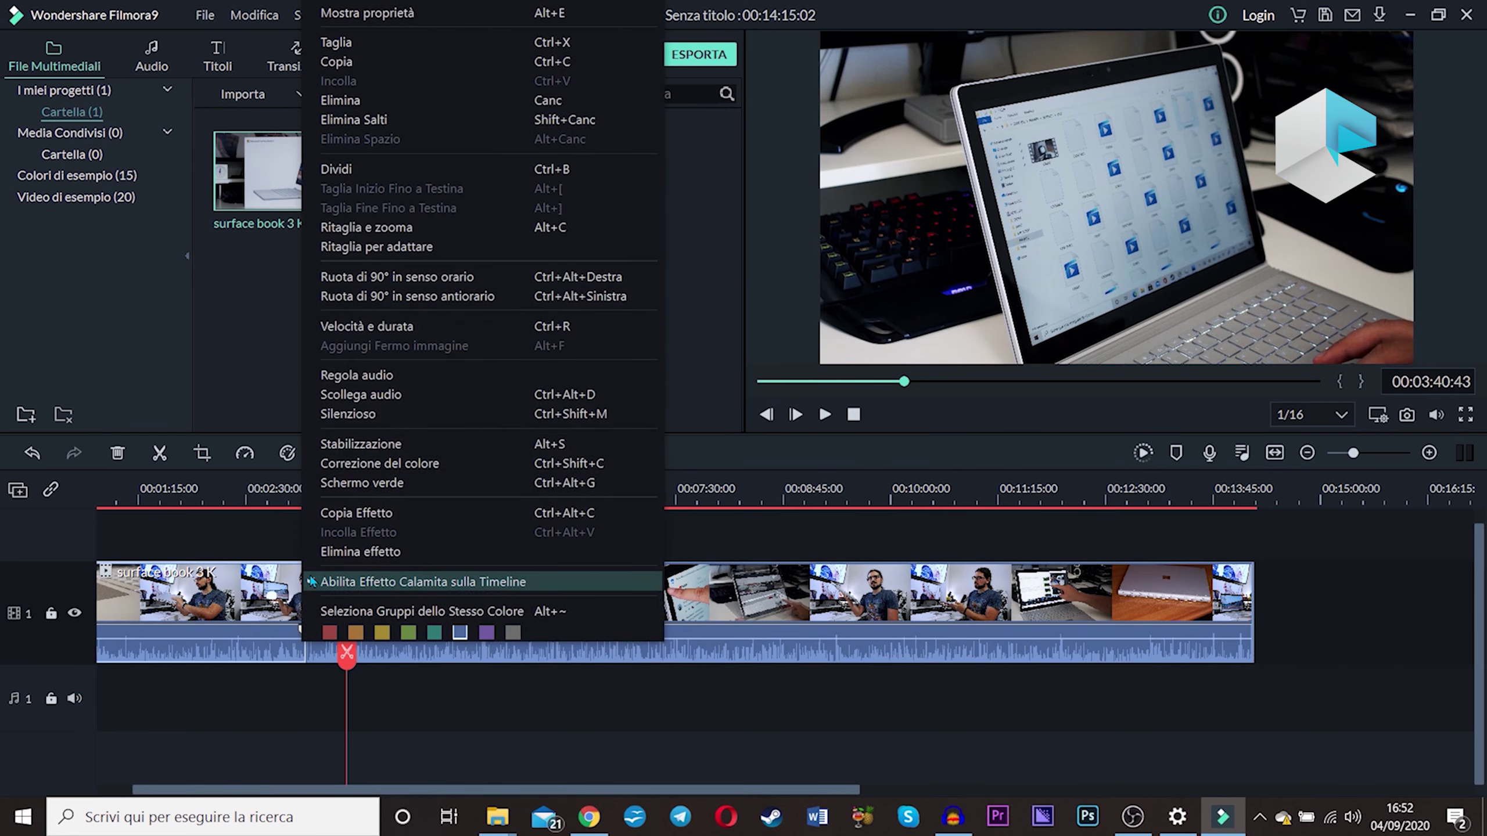
{"action": "left_click", "coordinate": [240, 505]}
{"action": "mouse_move", "coordinate": [240, 505]}
{"action": "left_mouse_down"}
{"action": "mouse_move", "coordinate": [243, 488]}
{"action": "mouse_move", "coordinate": [127, 491]}
{"action": "mouse_move", "coordinate": [261, 495]}
{"action": "left_mouse_up"}
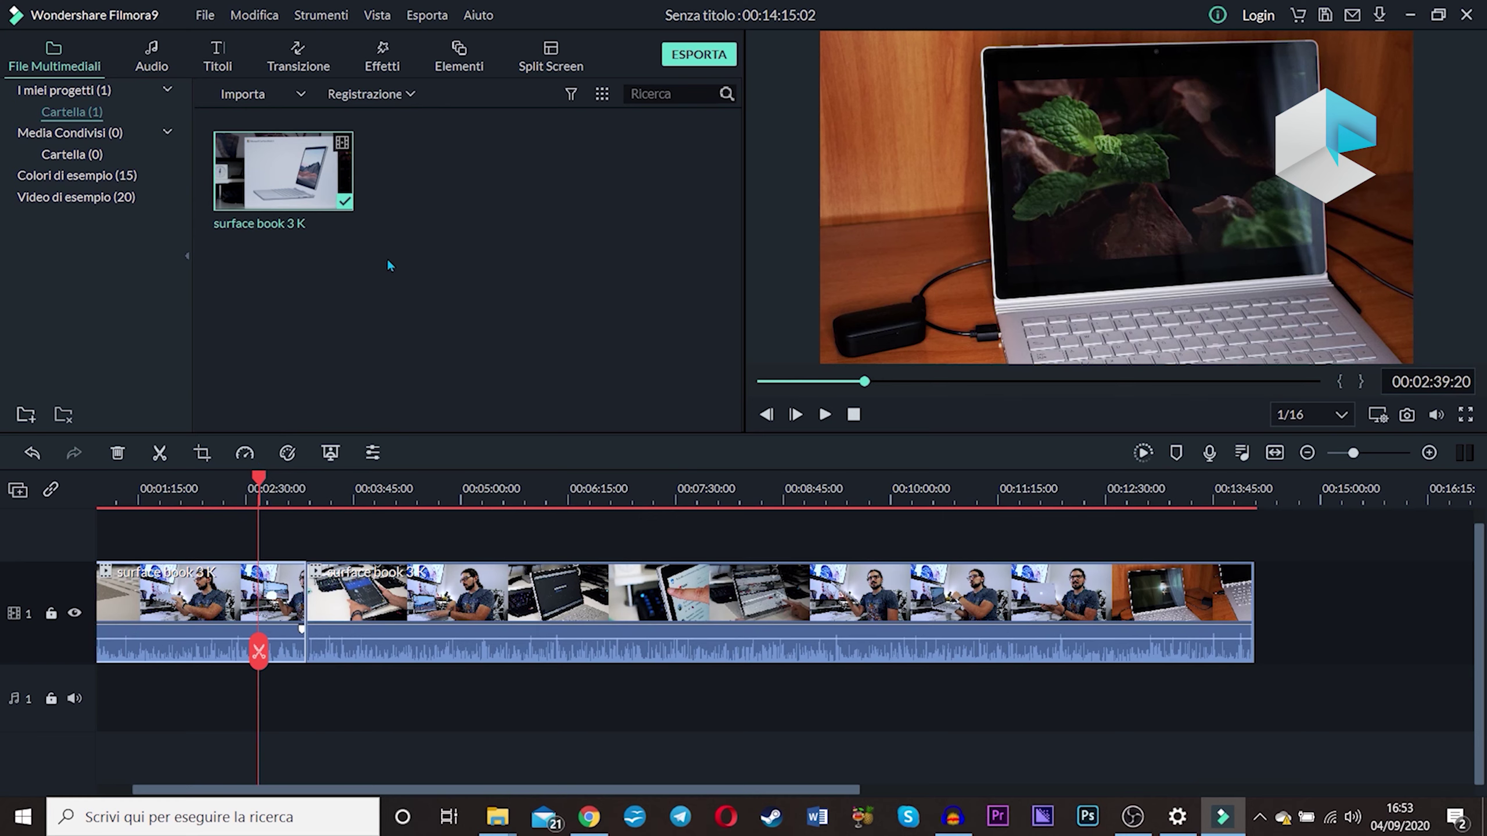
- Create a proxy file for the surface book 3 K media and move the playhead to 00:01:35:11
{"action": "right_click", "coordinate": [308, 165]}
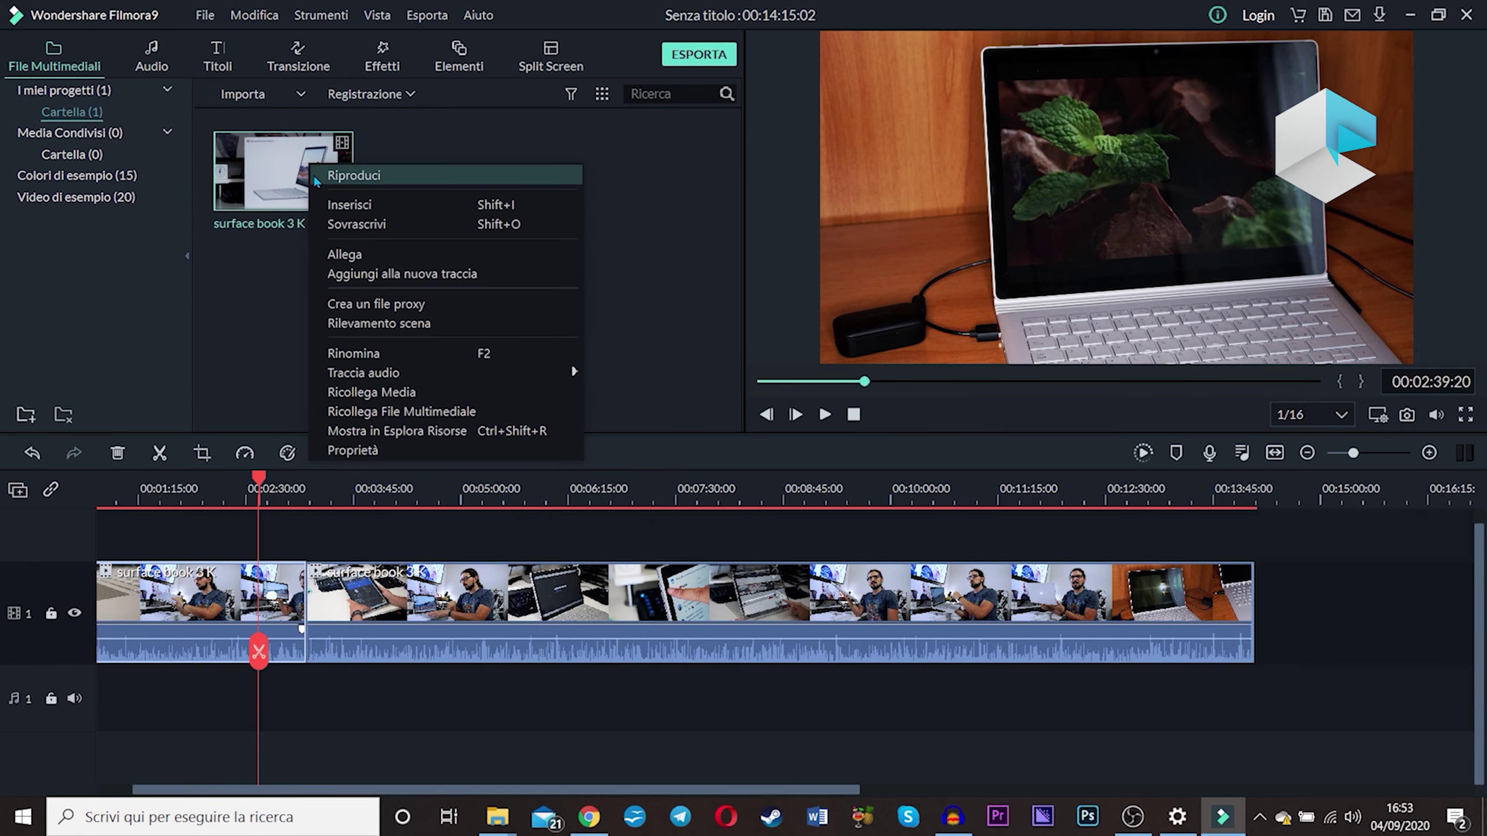
{"action": "left_click", "coordinate": [351, 303]}
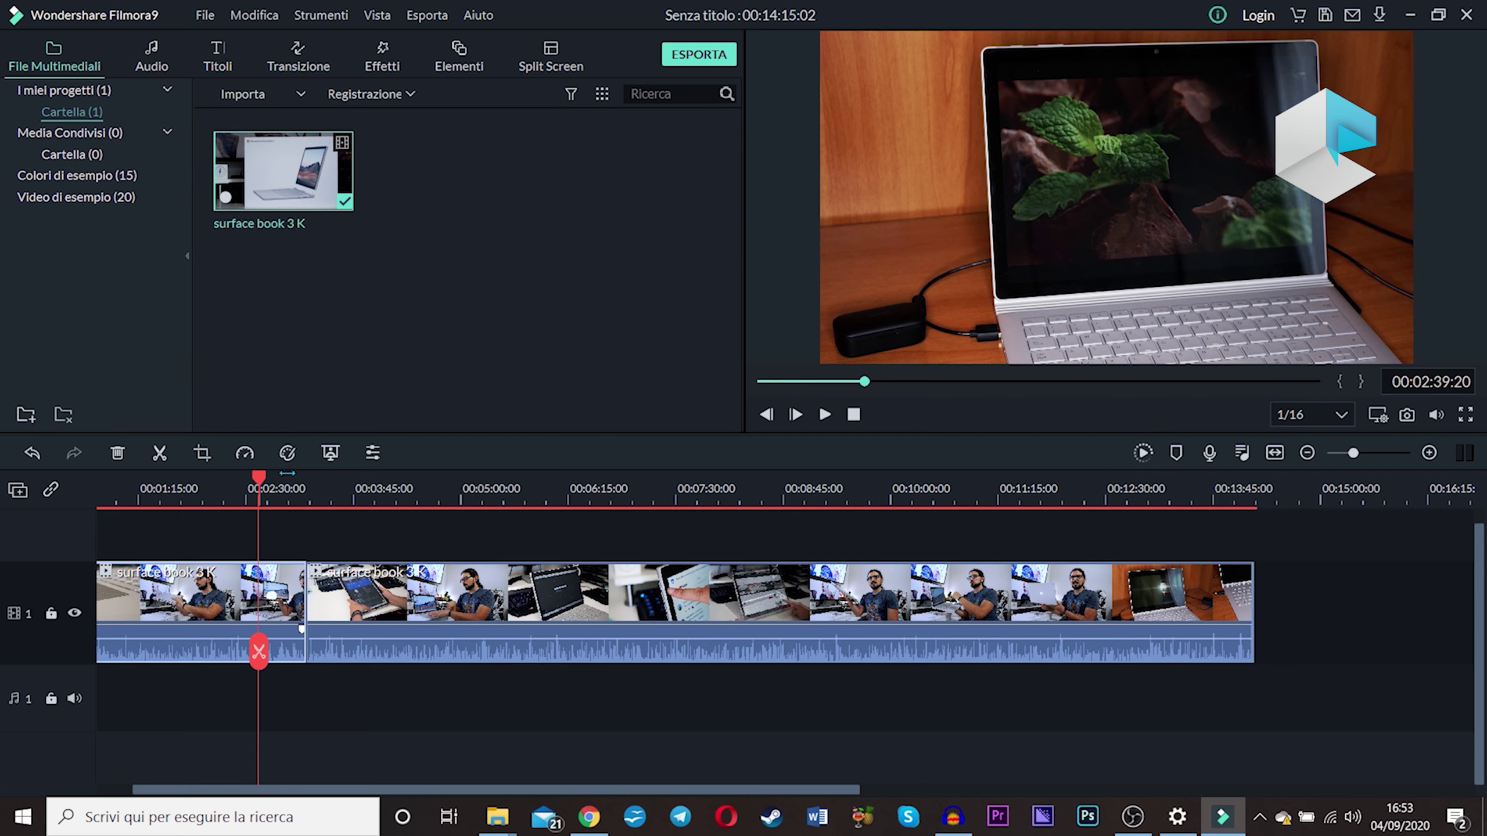
{"action": "left_click_drag", "start_coordinate": [257, 484], "coordinate": [168, 519]}
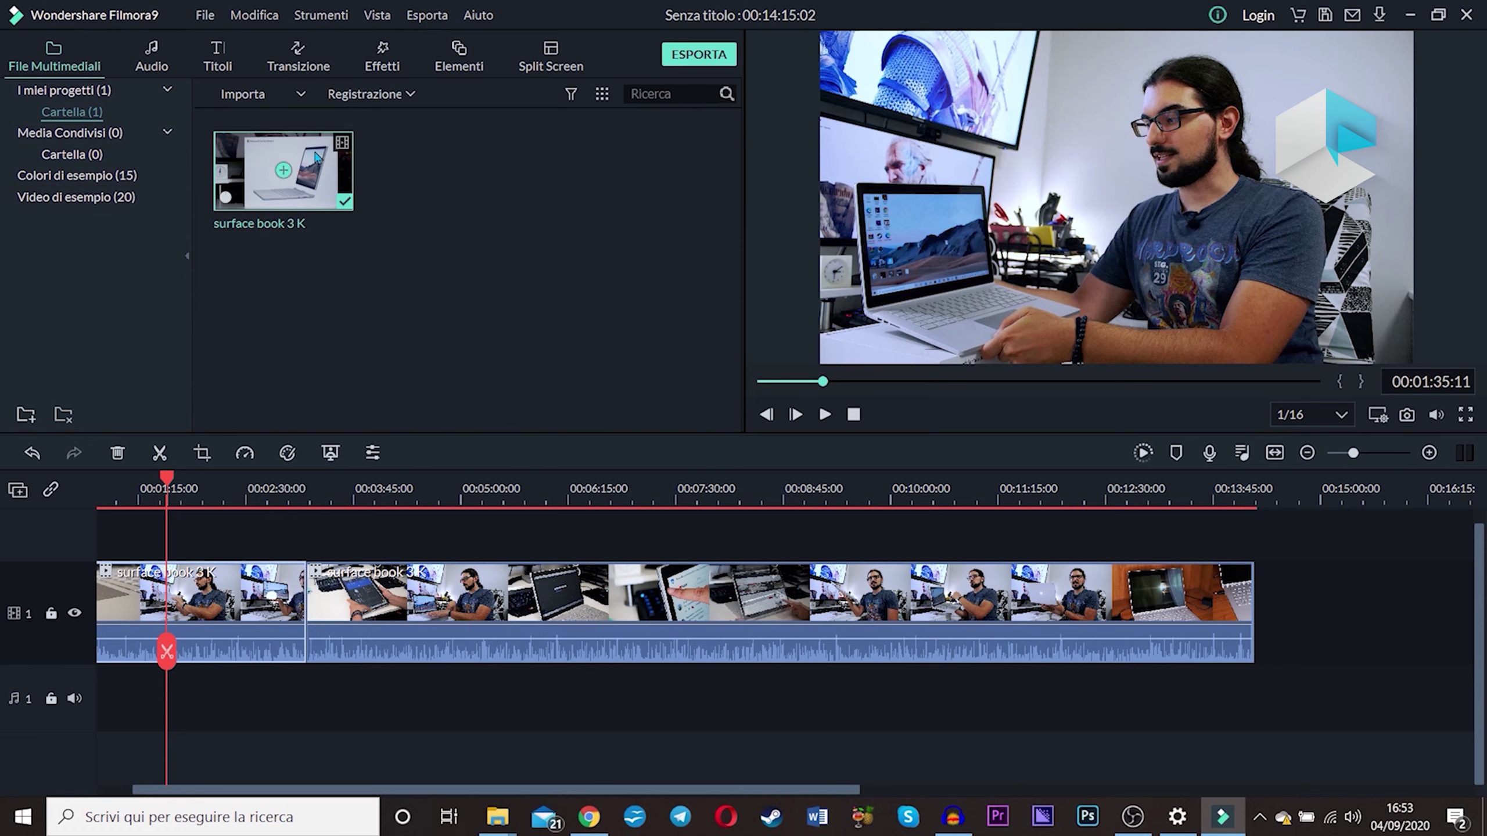
- Open the audio library and widen its category list
{"action": "left_click", "coordinate": [151, 57]}
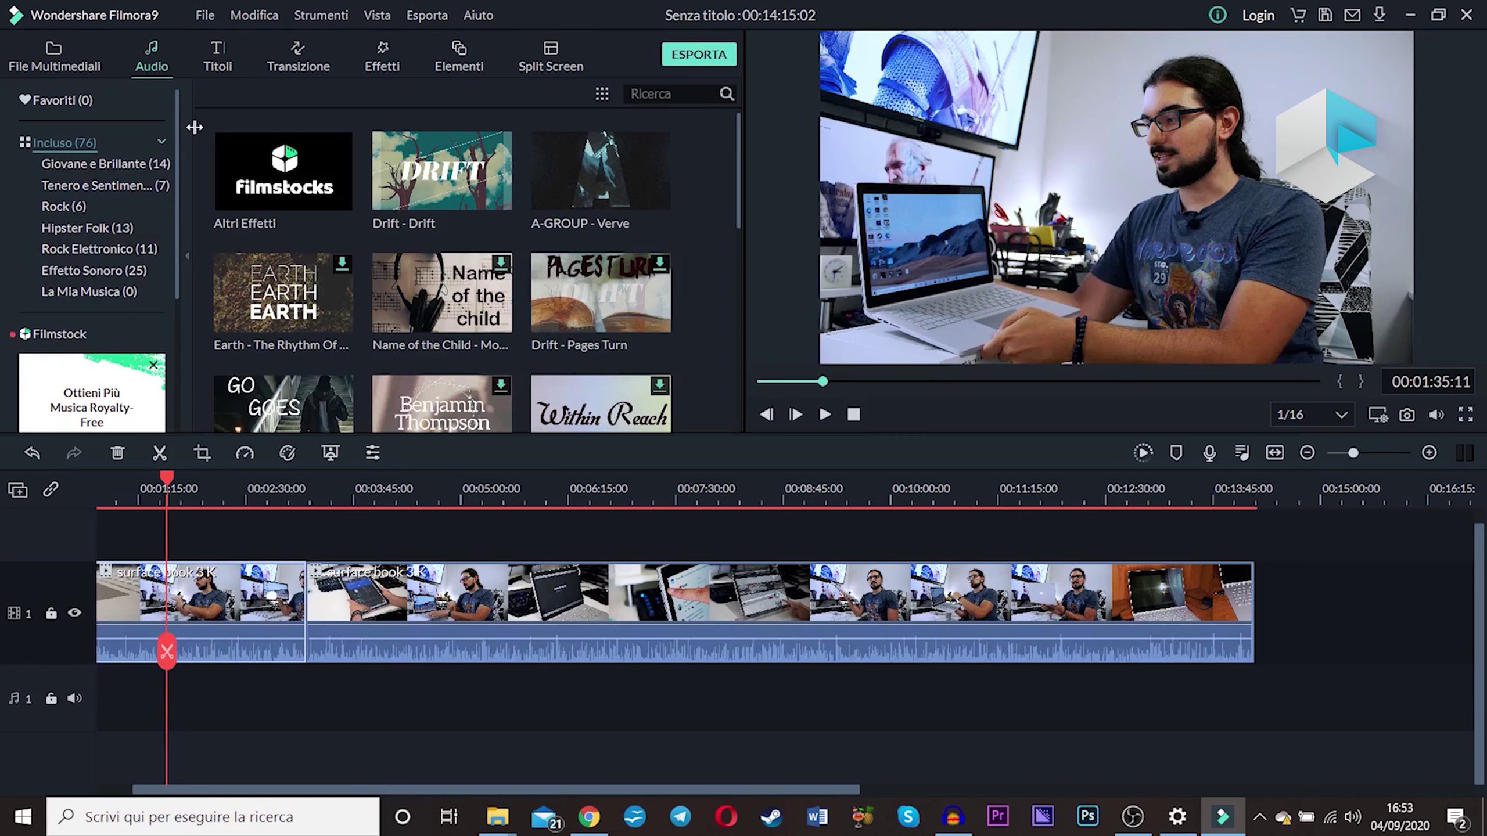
{"action": "left_click_drag", "start_coordinate": [195, 127], "coordinate": [233, 127]}
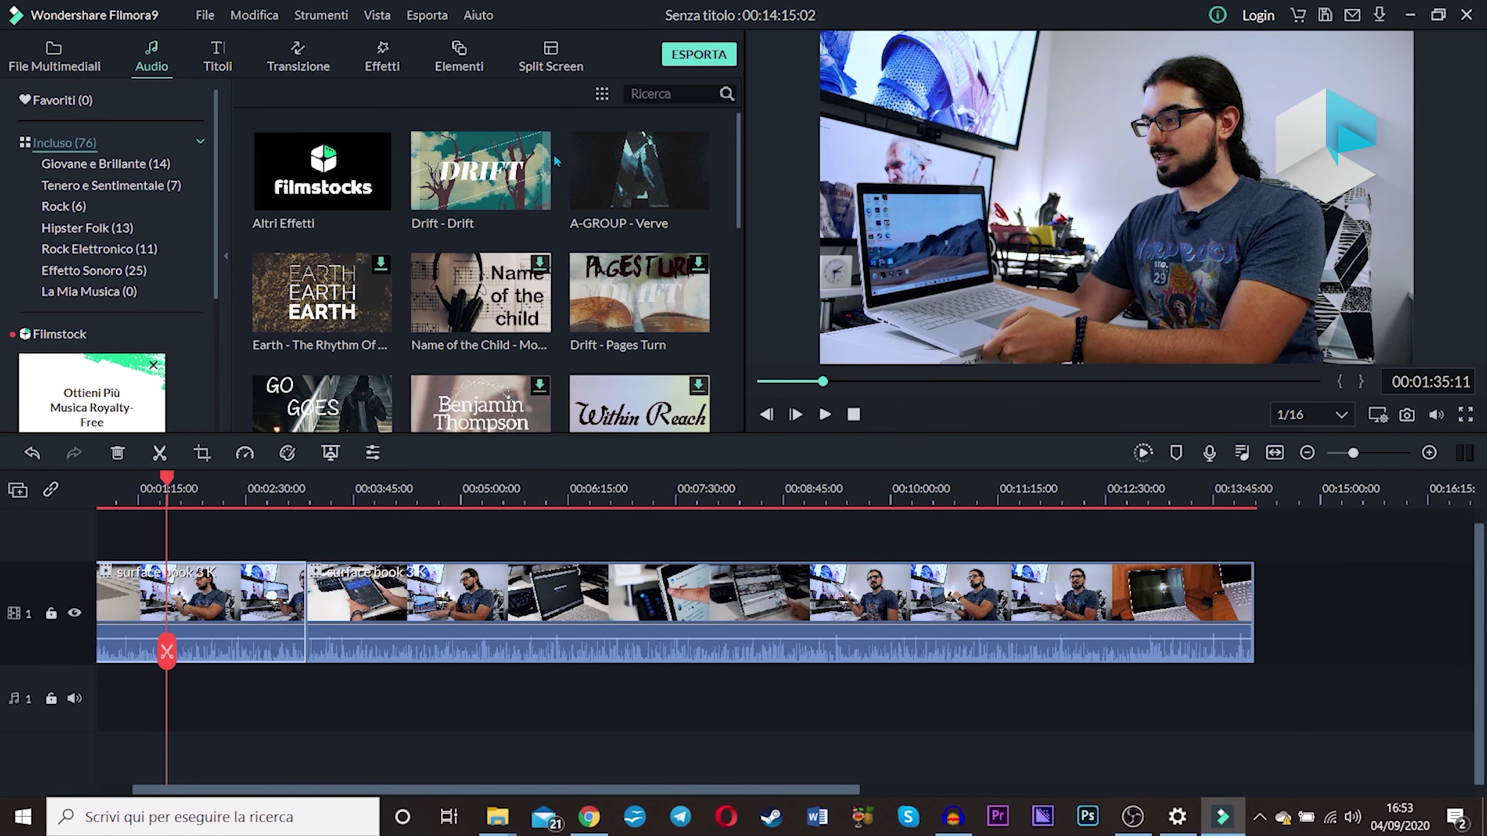
- Add the Drift - Drift song twice in a row to audio track 1 from 00:01:35:11 and preview it from the library
{"action": "left_click", "coordinate": [480, 169]}
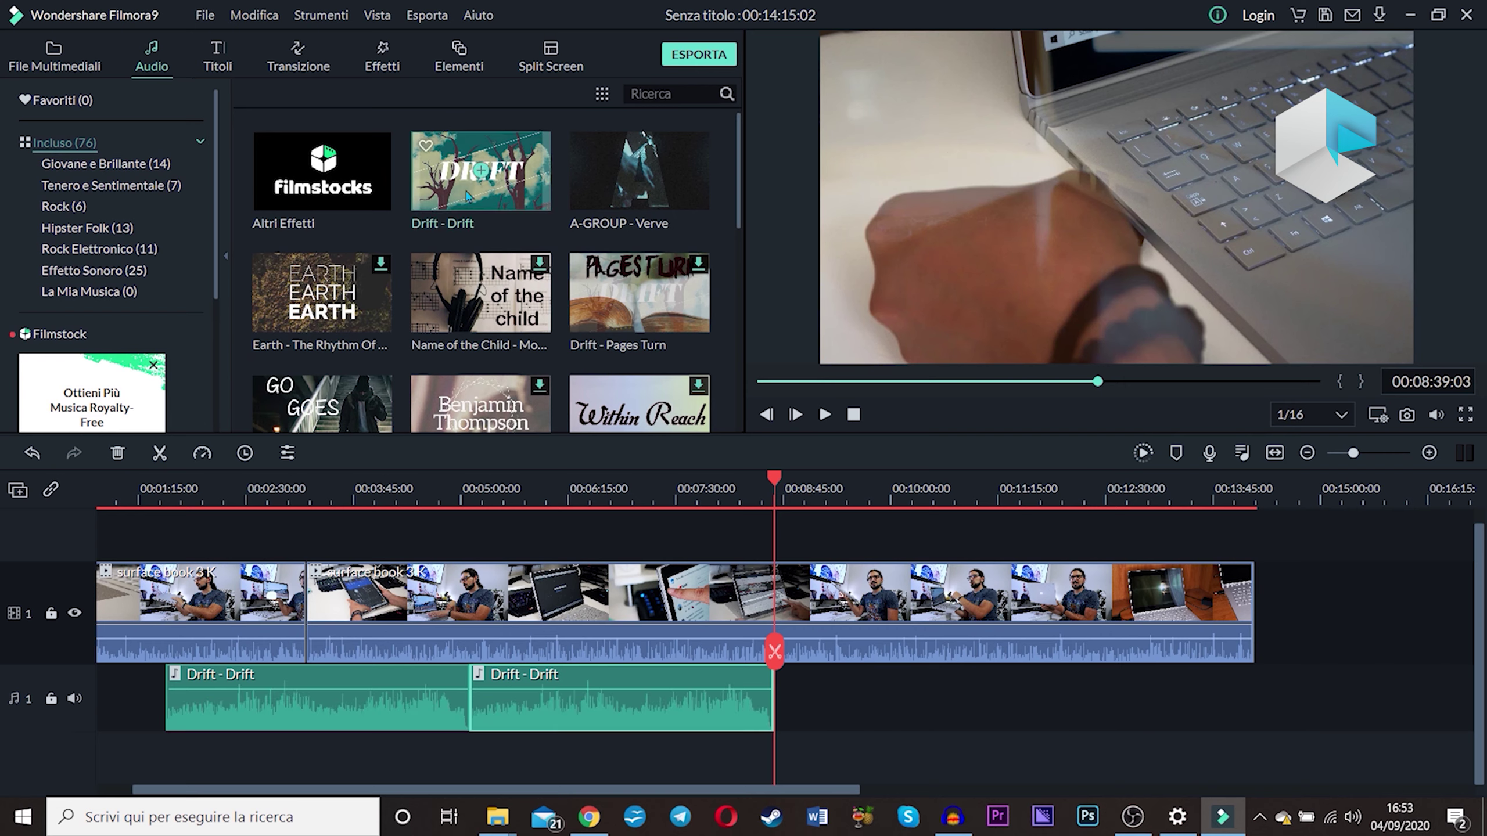
{"action": "double_click", "coordinate": [512, 179]}
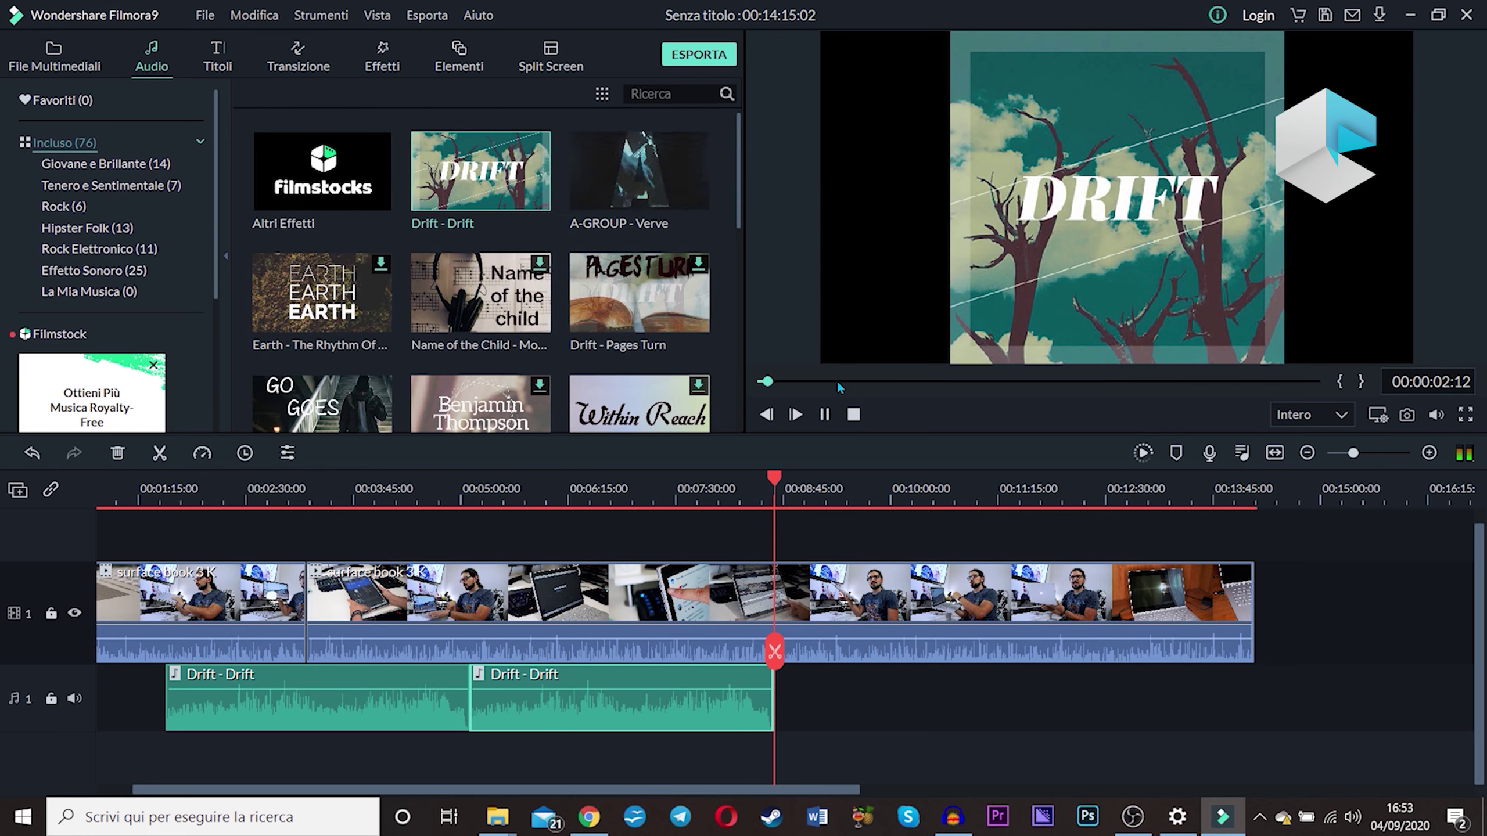
{"action": "left_click", "coordinate": [854, 414]}
- Place a third Drift - Drift clip on audio track 1 near 00:11:17 and lower its volume to -5.36 dB
{"action": "left_click_drag", "start_coordinate": [1028, 203], "coordinate": [1005, 696]}
{"action": "left_click", "coordinate": [1076, 495]}
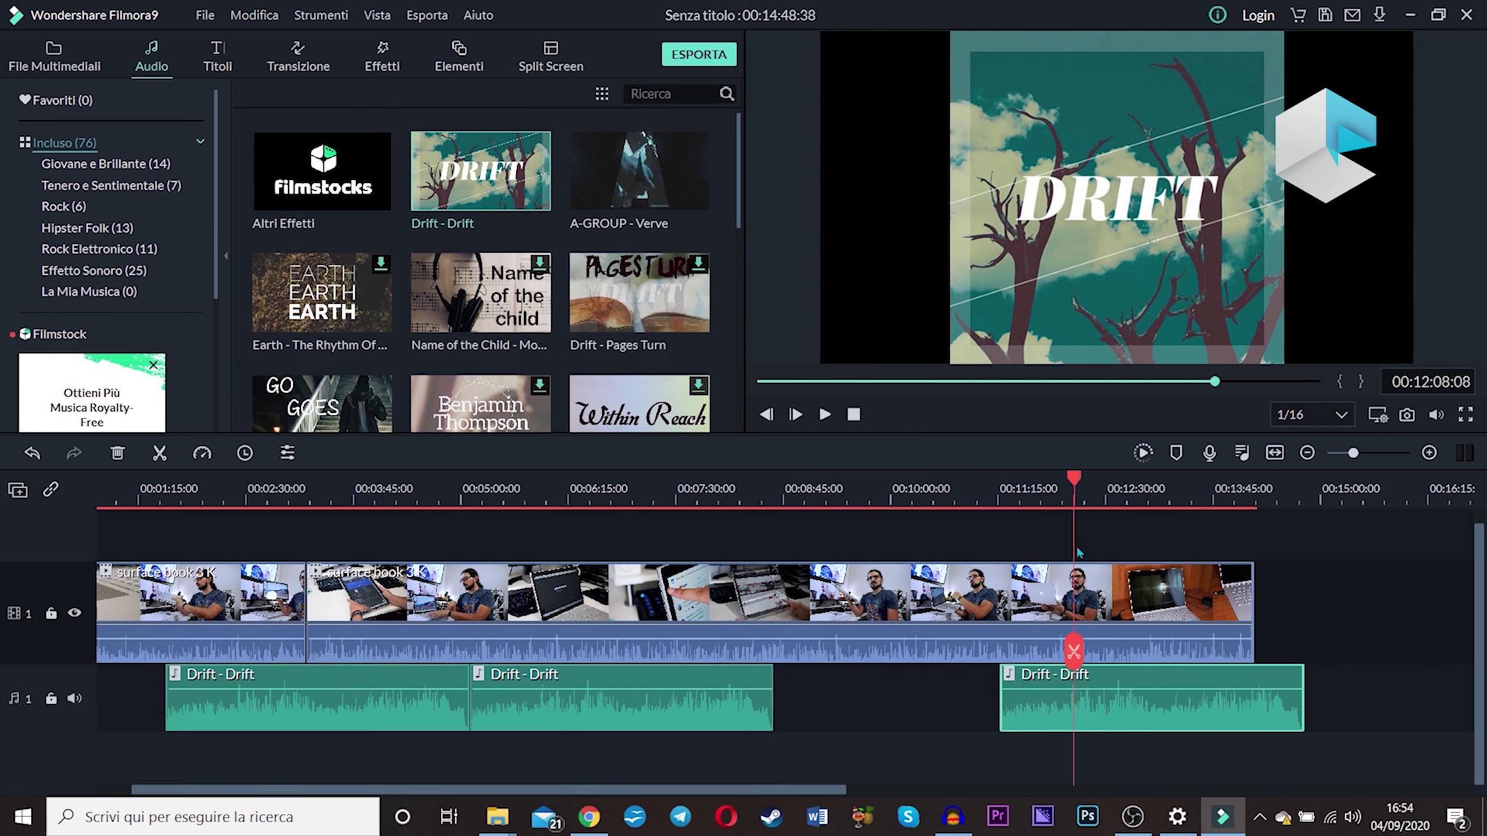
{"action": "left_click", "coordinate": [989, 498]}
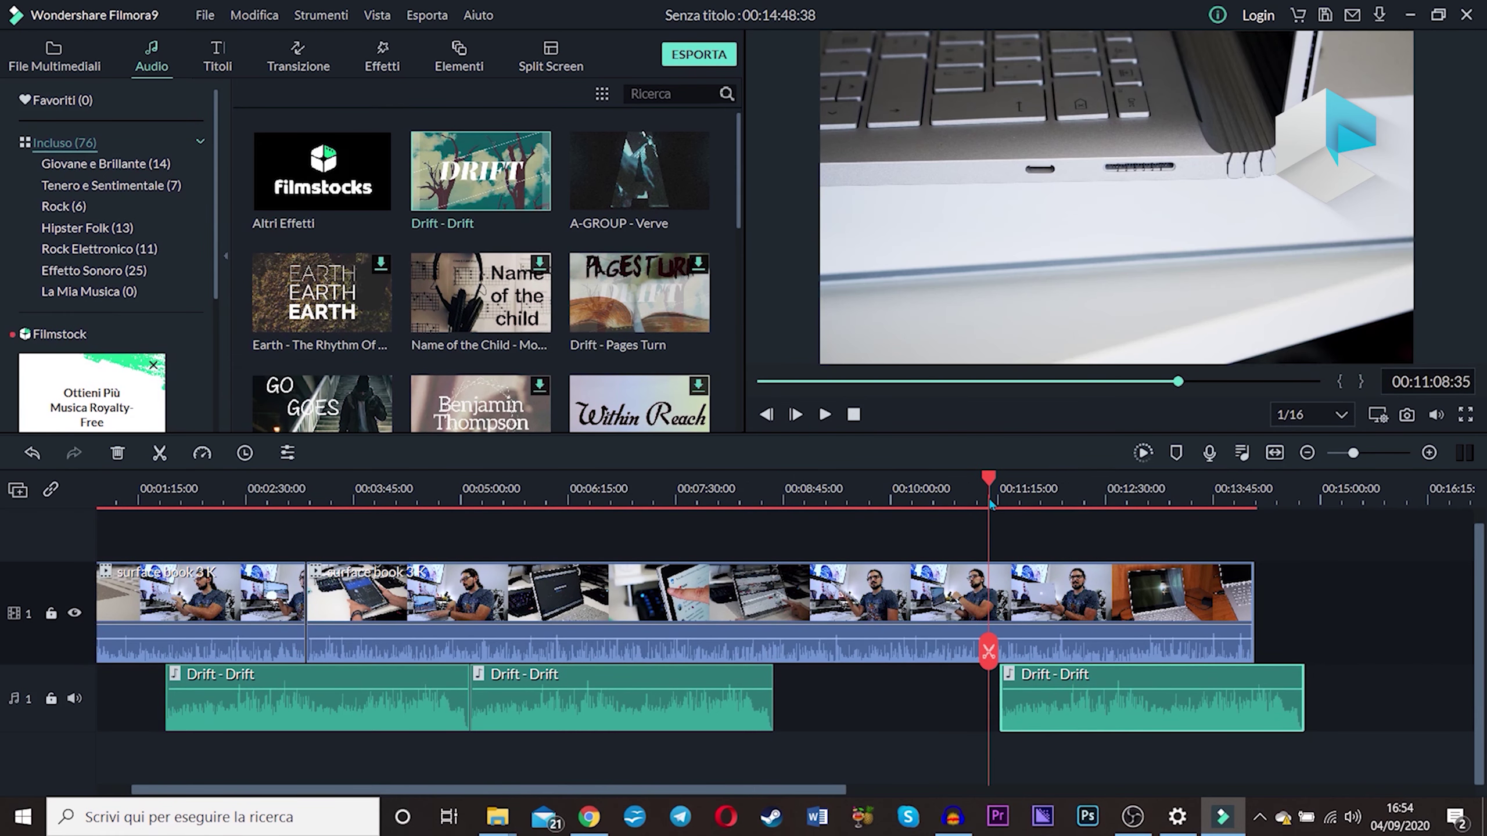
{"action": "left_click", "coordinate": [1003, 497]}
{"action": "mouse_move", "coordinate": [1056, 688]}
{"action": "left_mouse_down"}
{"action": "mouse_move", "coordinate": [1054, 711]}
{"action": "mouse_move", "coordinate": [1057, 694]}
{"action": "mouse_move", "coordinate": [1035, 694]}
{"action": "mouse_move", "coordinate": [1046, 718]}
{"action": "mouse_move", "coordinate": [1045, 700]}
{"action": "left_mouse_up"}
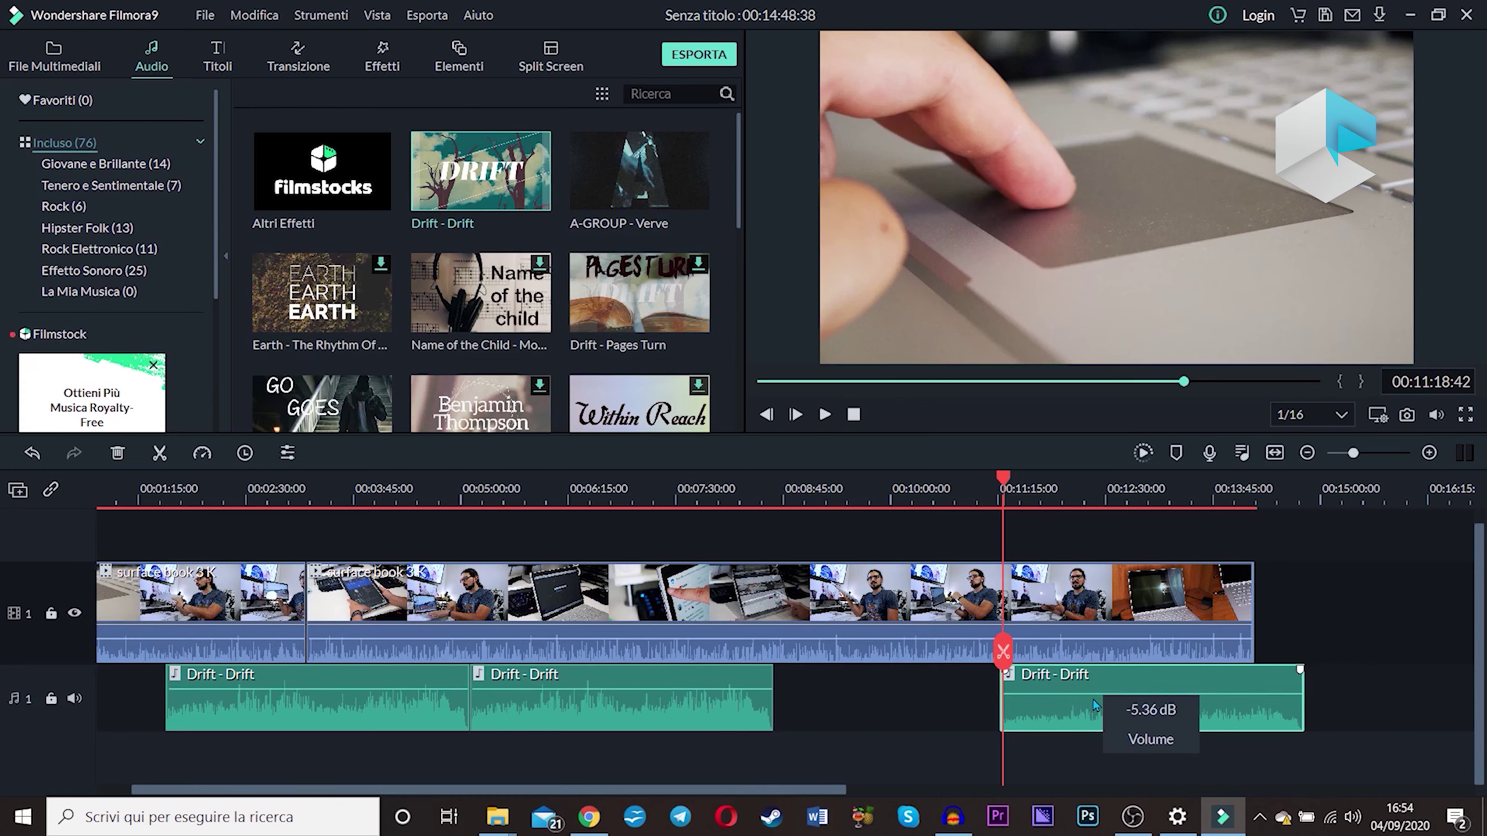
- Play the third Drift - Drift clip from about 00:11:56 with the audio level meter displayed, and stop playback
{"action": "left_click", "coordinate": [1058, 475]}
{"action": "key", "text": "space"}
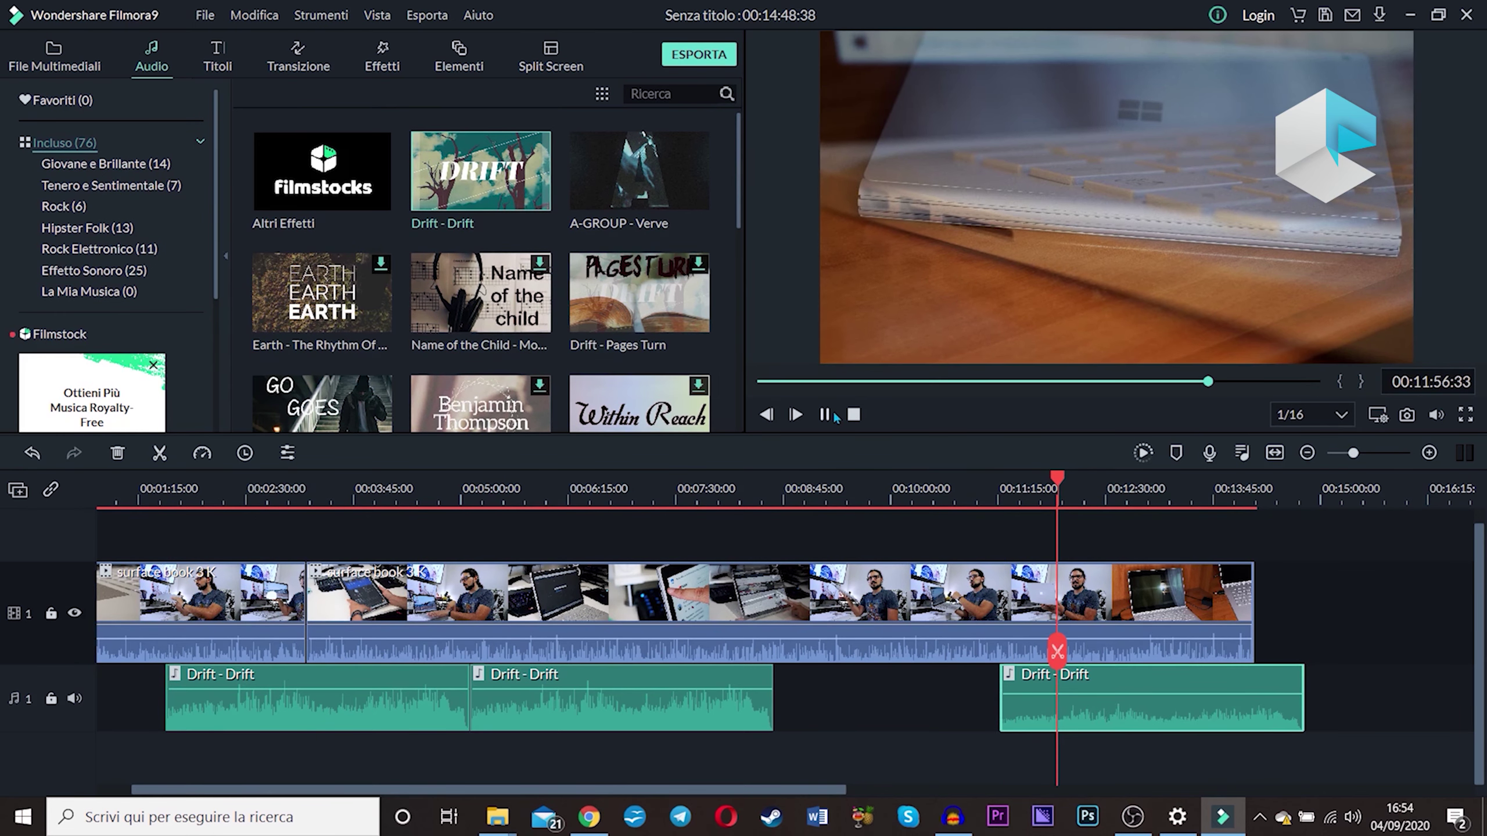
{"action": "left_click", "coordinate": [1466, 455]}
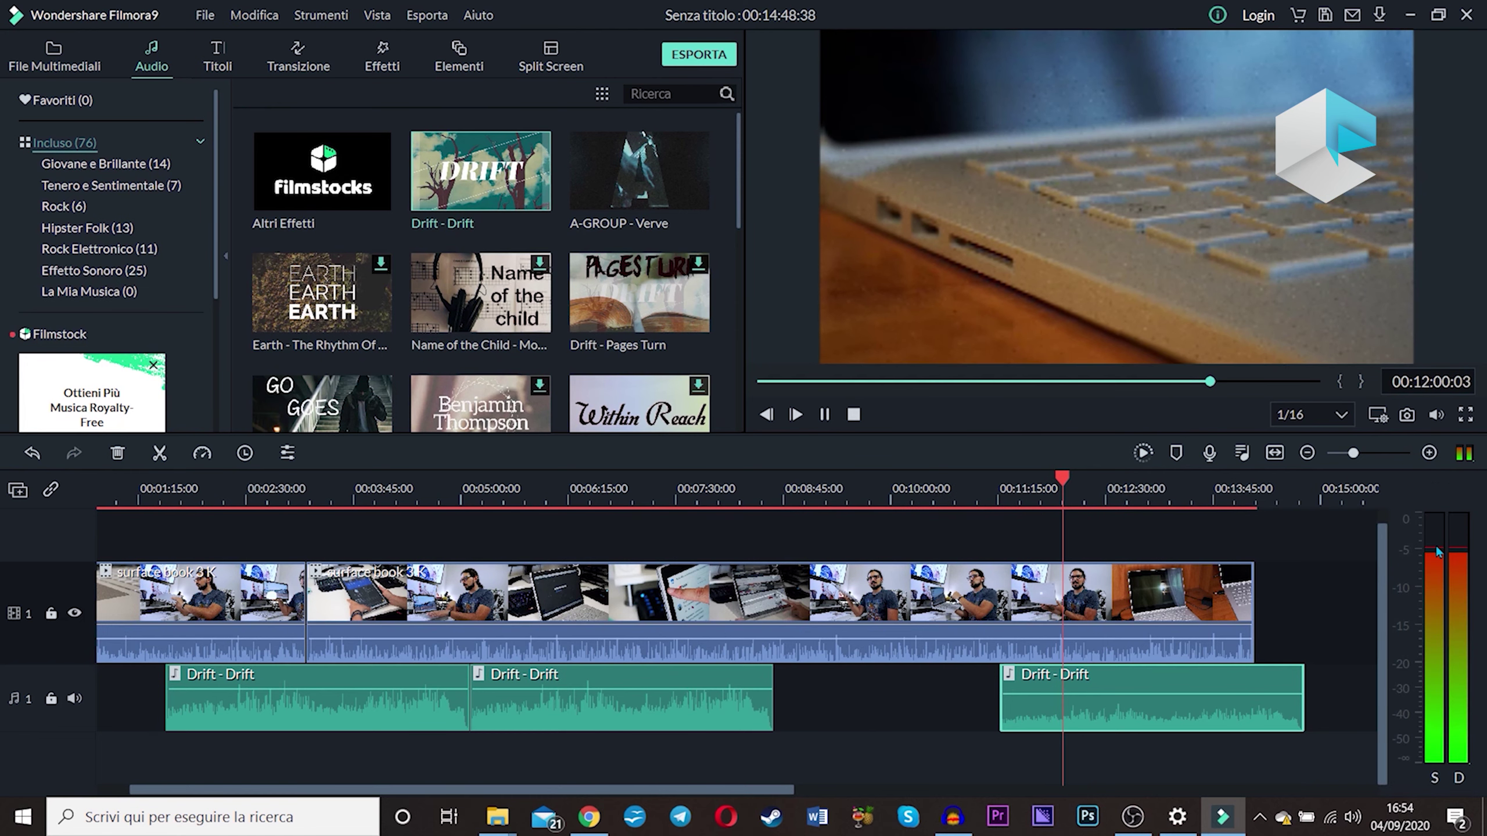
{"action": "left_click", "coordinate": [856, 414]}
{"action": "left_click", "coordinate": [1123, 534]}
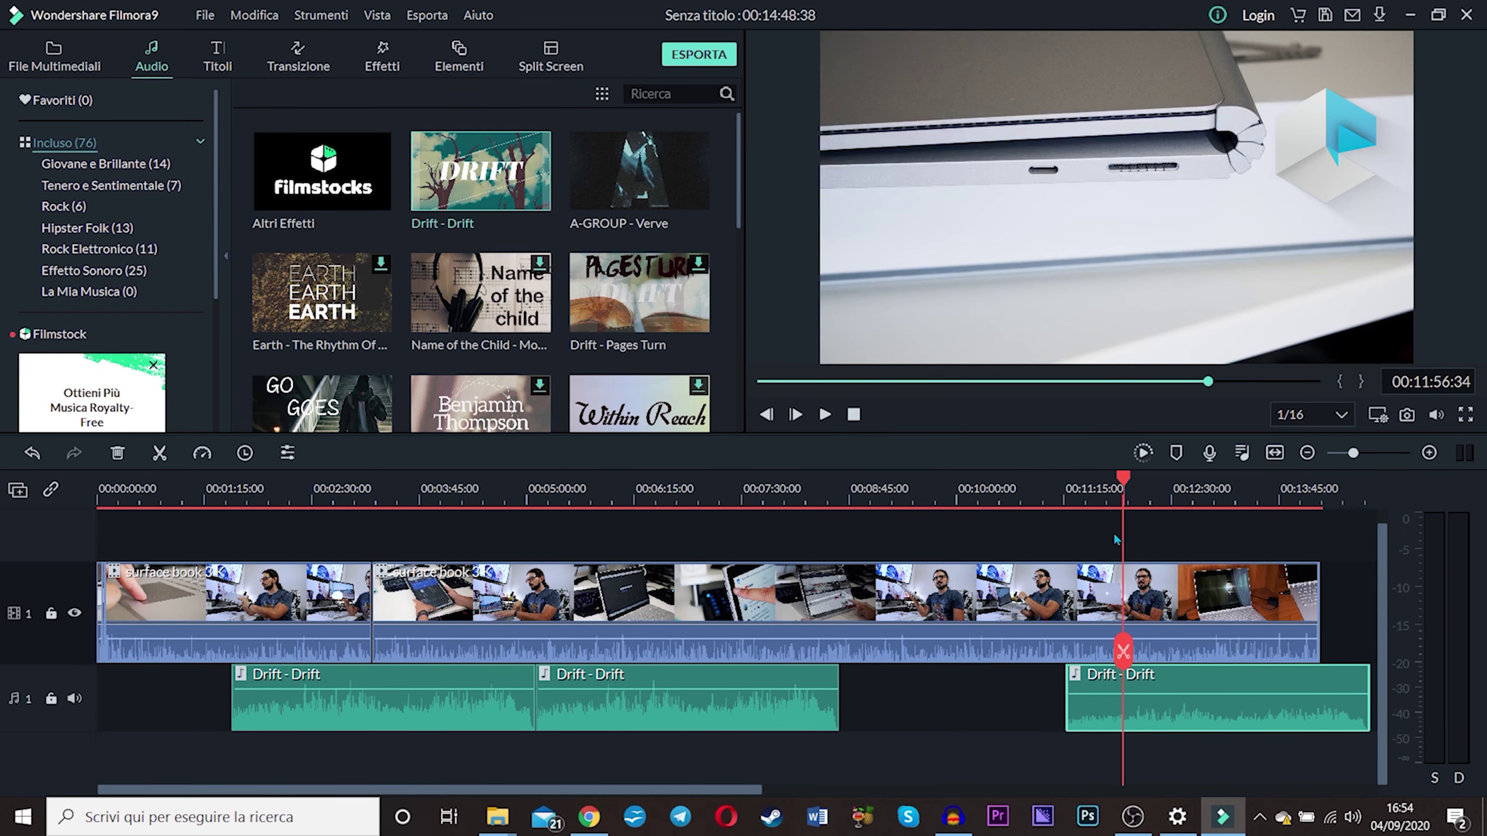
- Add four volume keyframes to the third Drift - Drift clip and lower the later ones so the music drops in volume
{"action": "mouse_move", "coordinate": [1099, 697]}
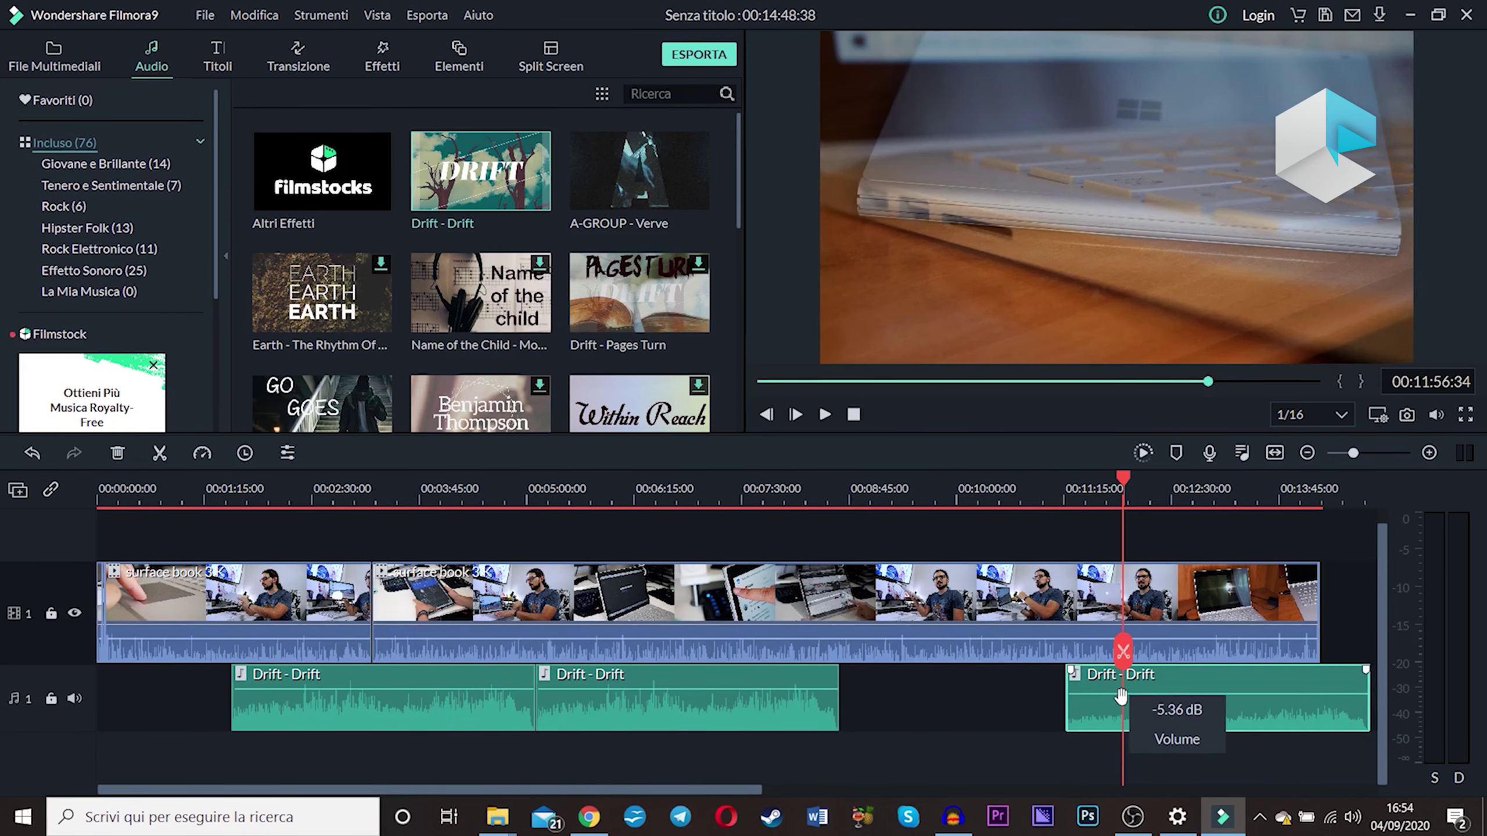
{"action": "left_click", "coordinate": [1117, 694]}
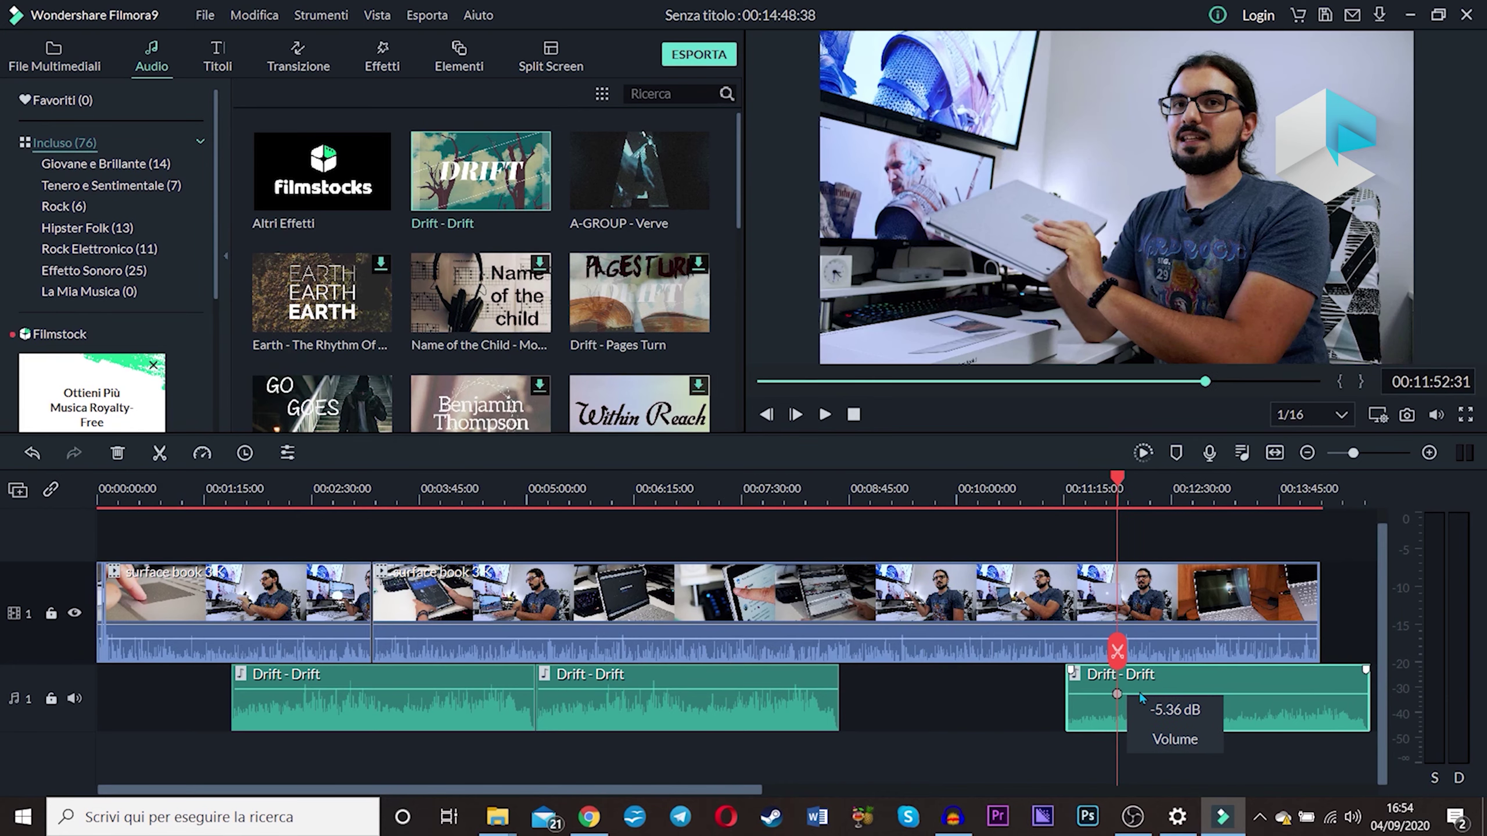
{"action": "left_click", "coordinate": [1101, 695]}
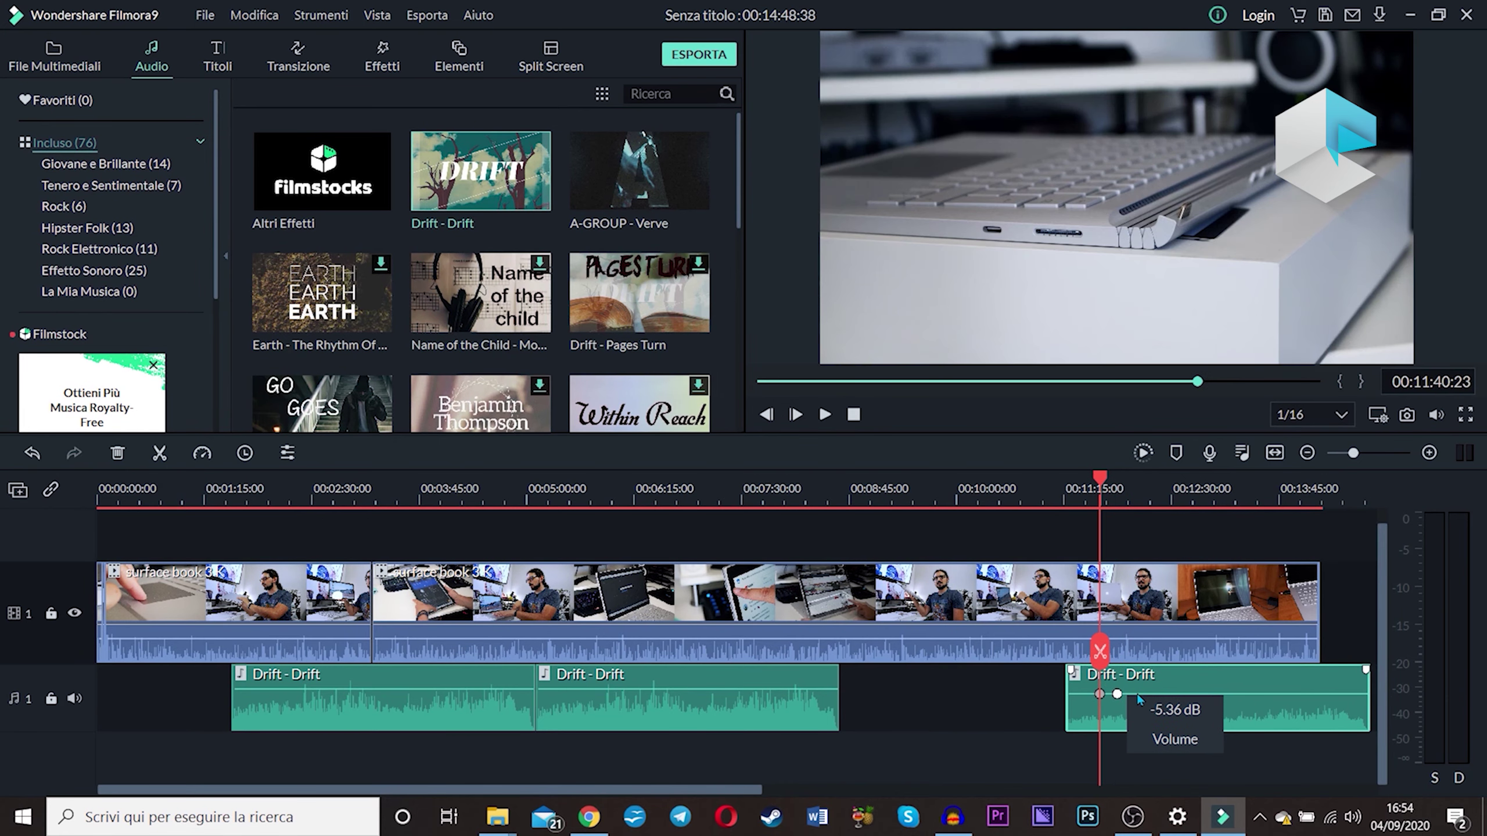
{"action": "left_click", "coordinate": [1136, 695]}
{"action": "left_click", "coordinate": [1179, 695]}
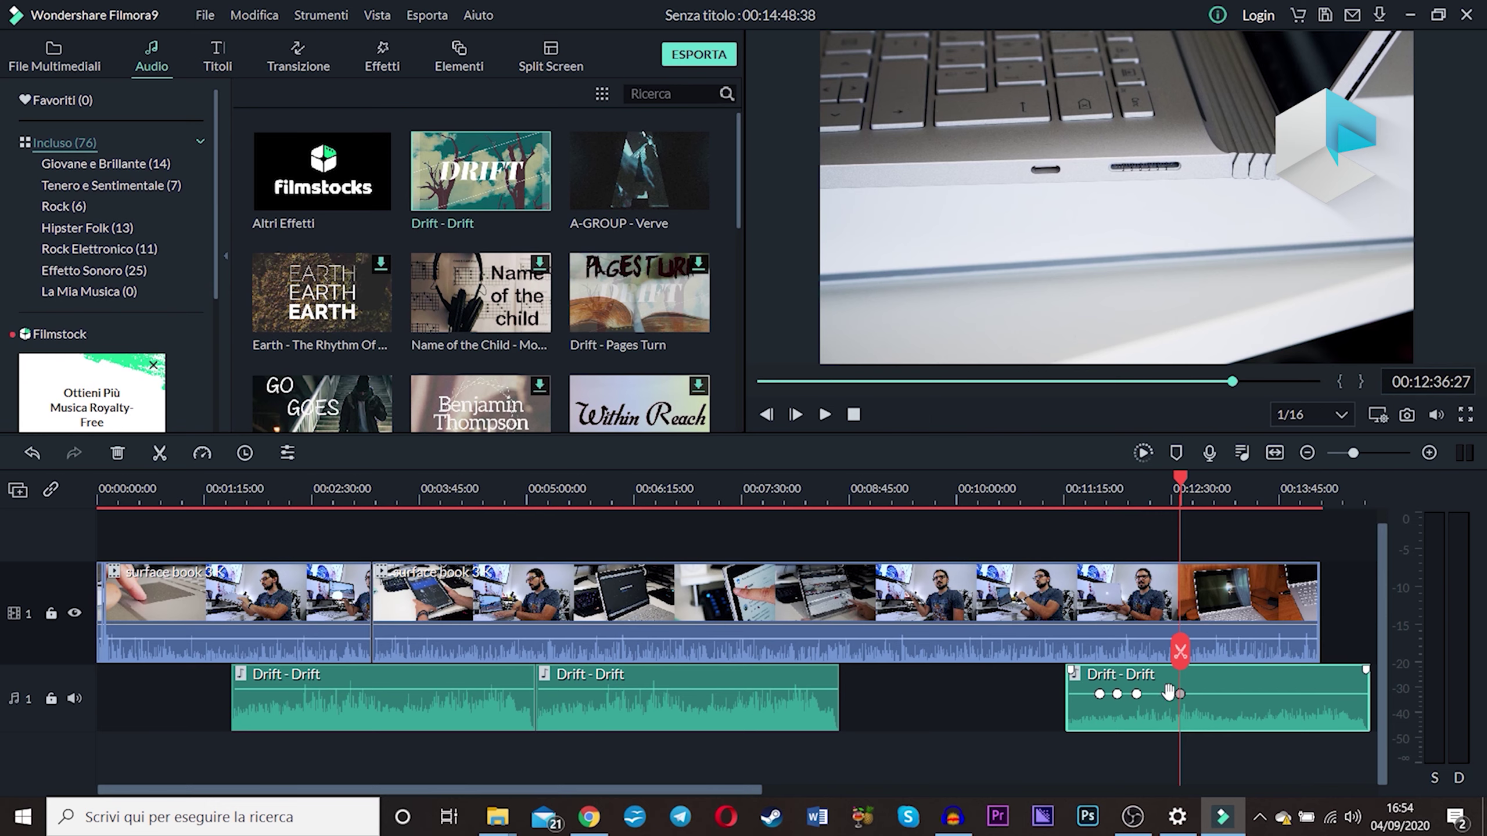
{"action": "left_click_drag", "start_coordinate": [1155, 697], "coordinate": [1123, 707]}
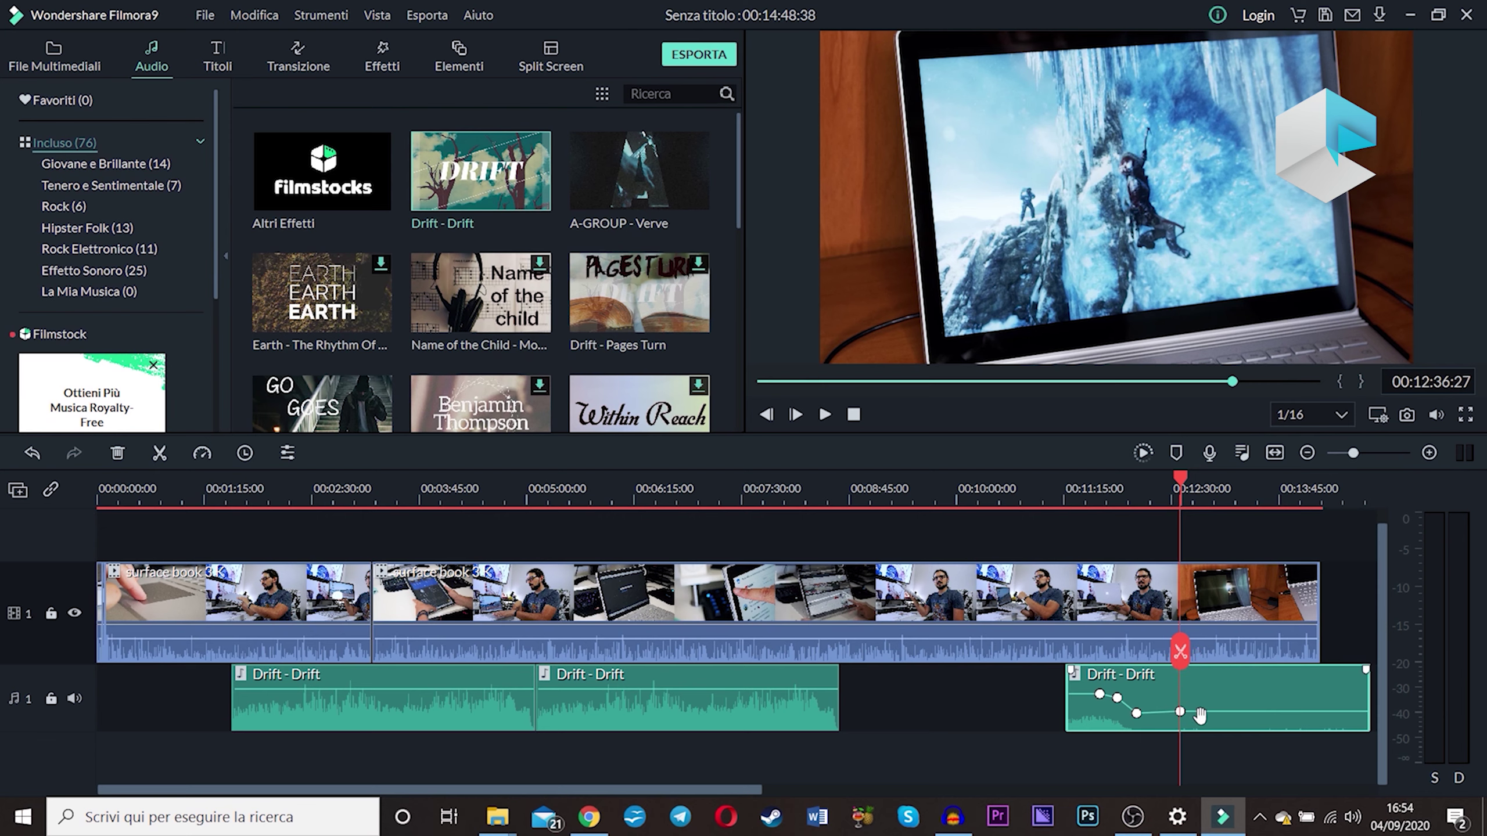
{"action": "mouse_move", "coordinate": [1211, 721]}
- Mark the third Drift - Drift clip on the audio track with the red colour label
{"action": "scroll", "coordinate": [1174, 688], "scroll_direction": "right", "scroll_amount": 1}
{"action": "right_click", "coordinate": [1203, 689]}
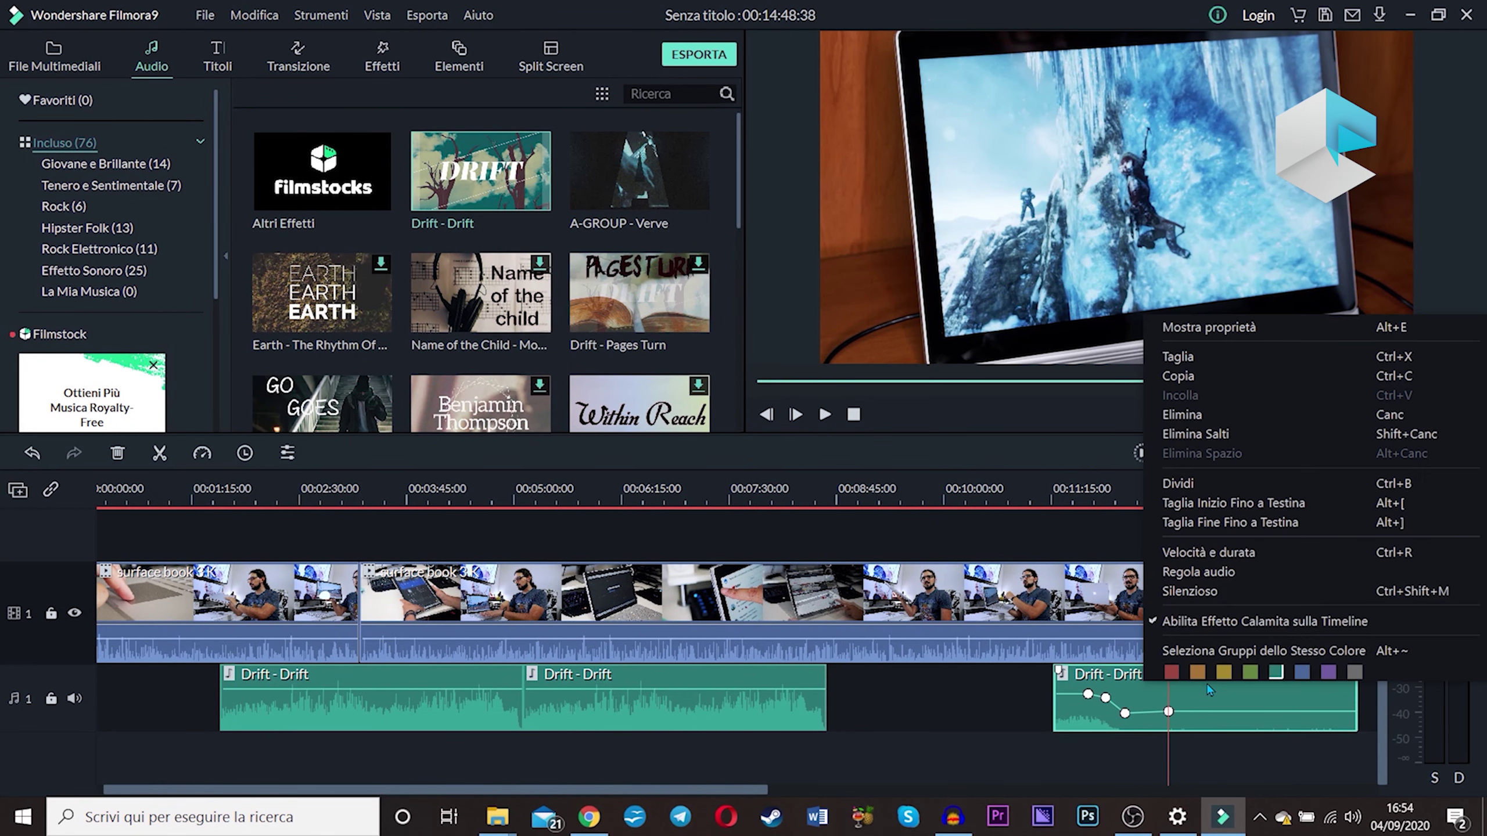
{"action": "left_click", "coordinate": [1177, 680]}
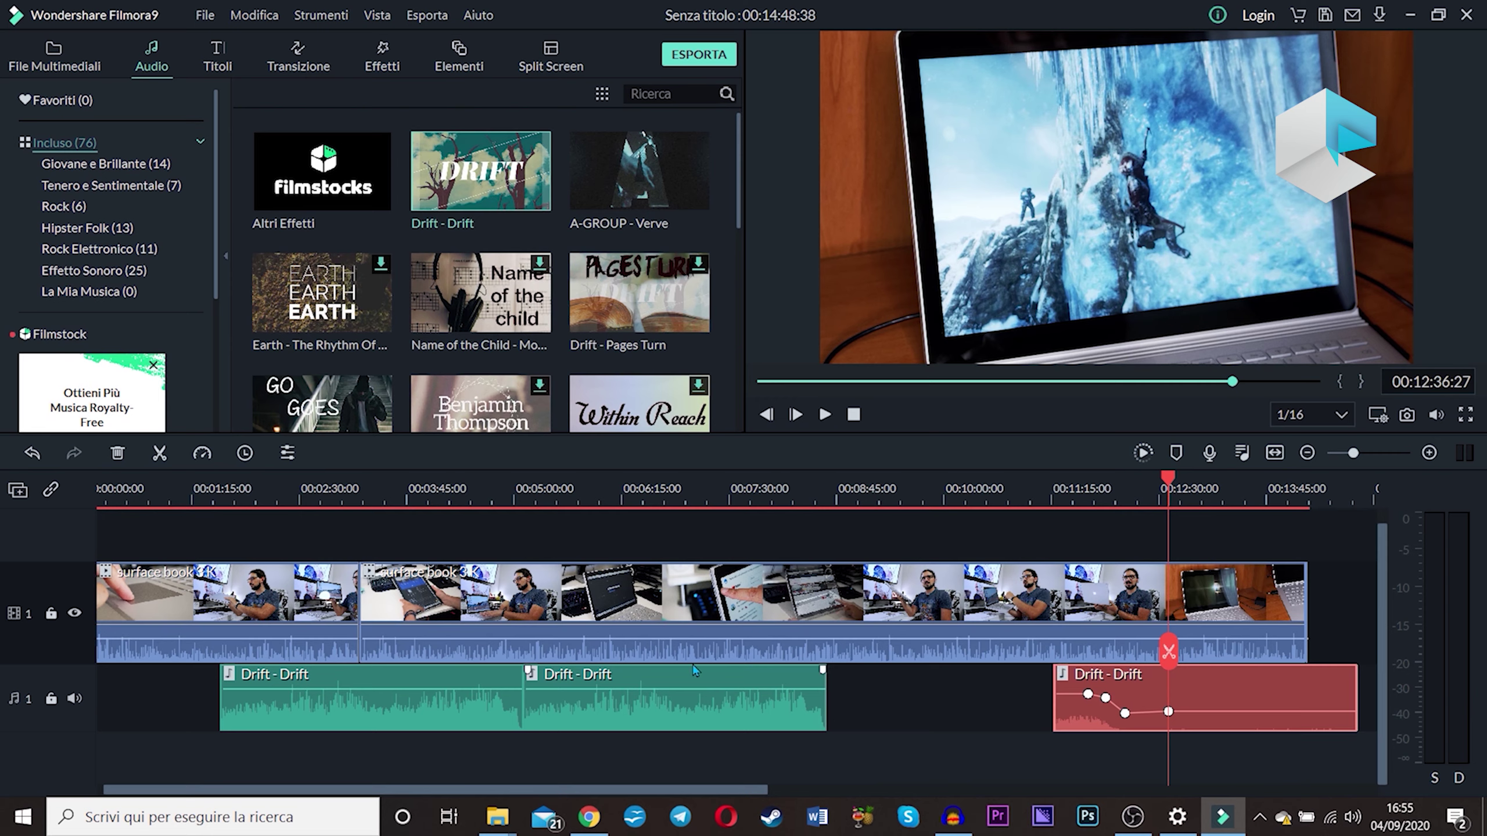
- Mark the first Drift - Drift clip with the red colour label and change it to orange
{"action": "left_click", "coordinate": [646, 495]}
{"action": "left_click", "coordinate": [434, 498]}
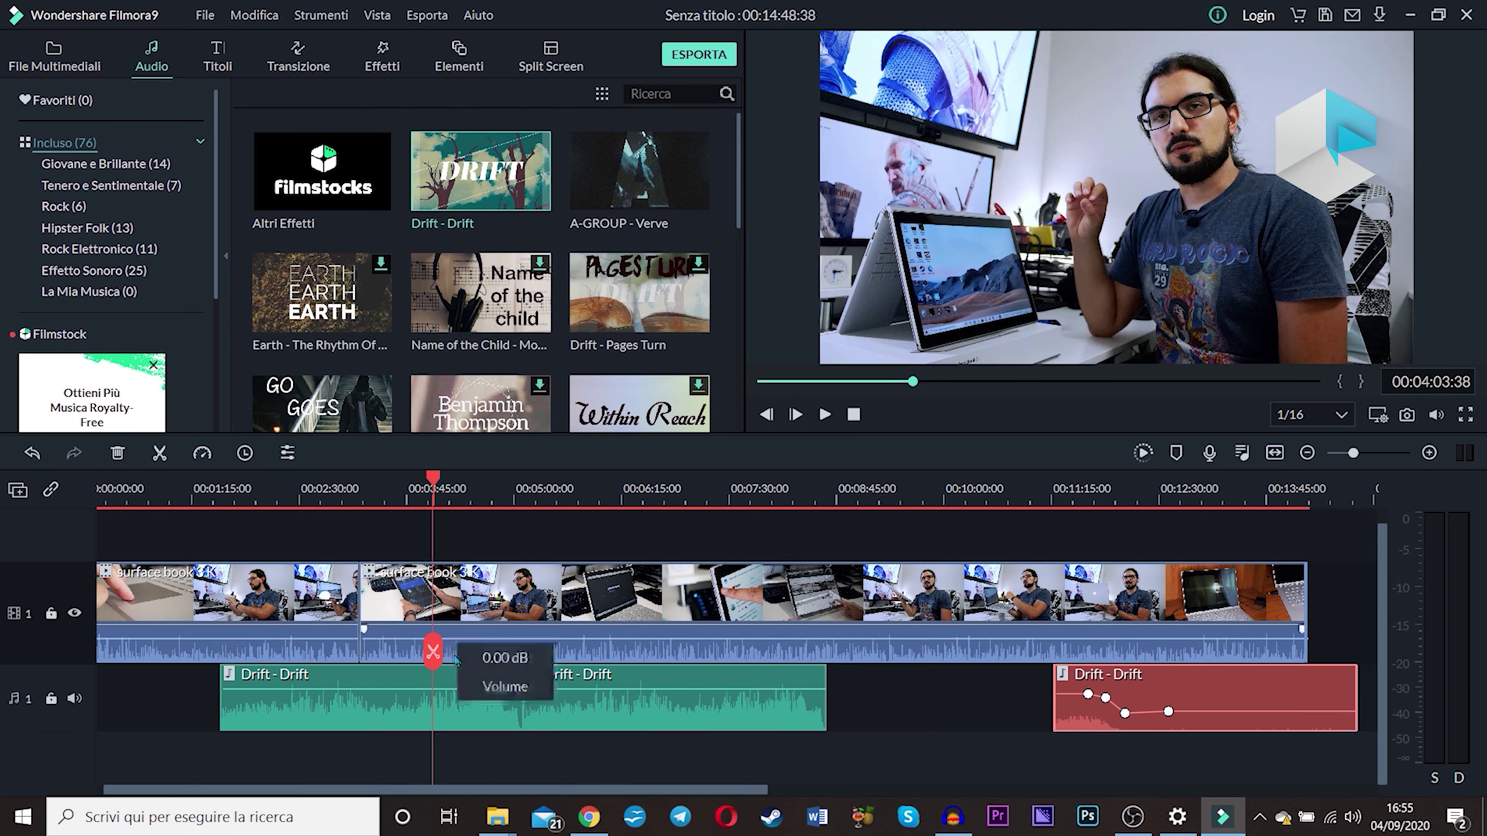
{"action": "right_click", "coordinate": [481, 688]}
{"action": "left_click", "coordinate": [496, 671]}
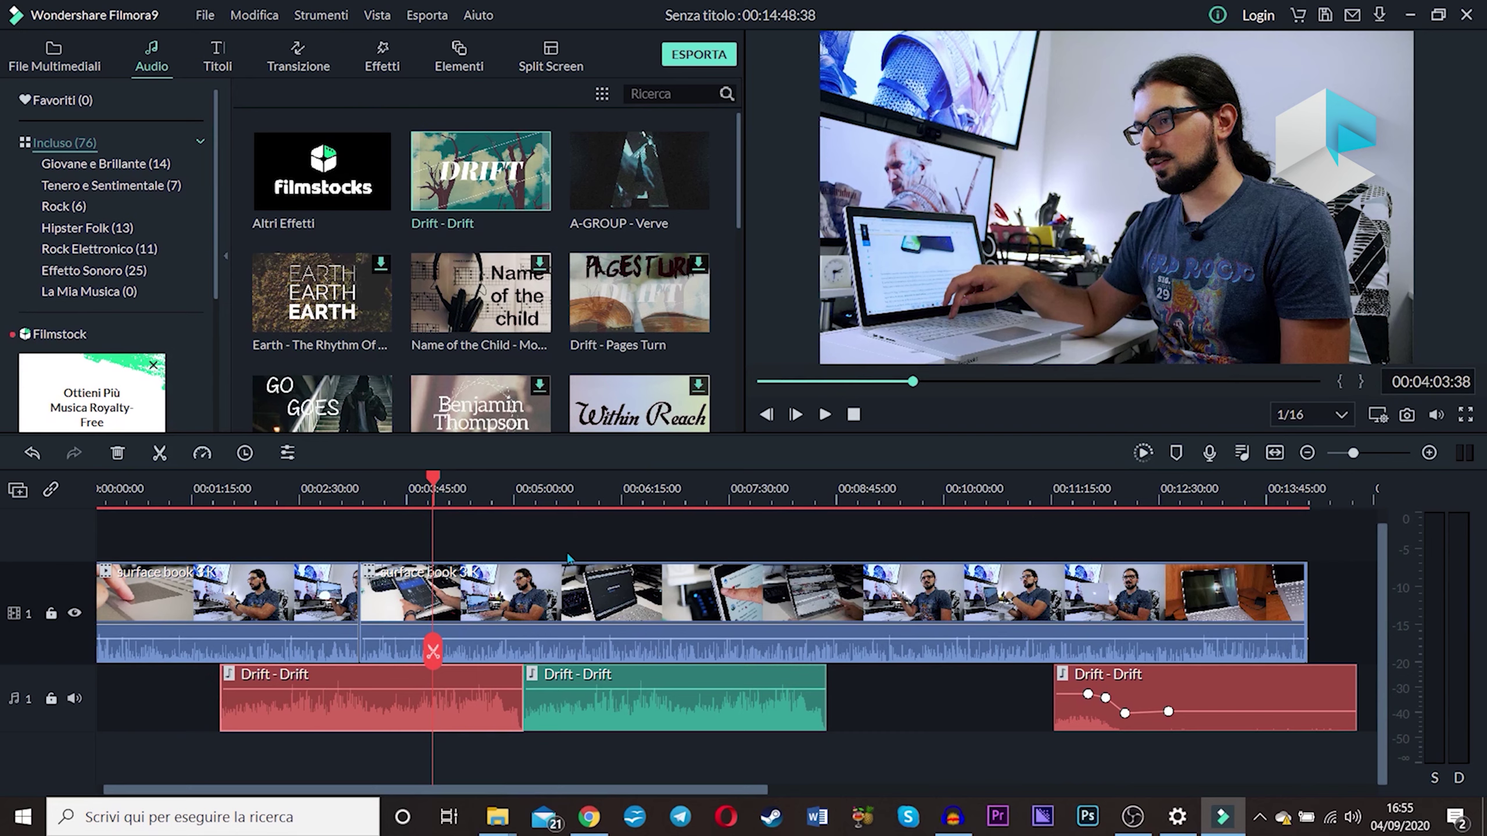
{"action": "right_click", "coordinate": [478, 674]}
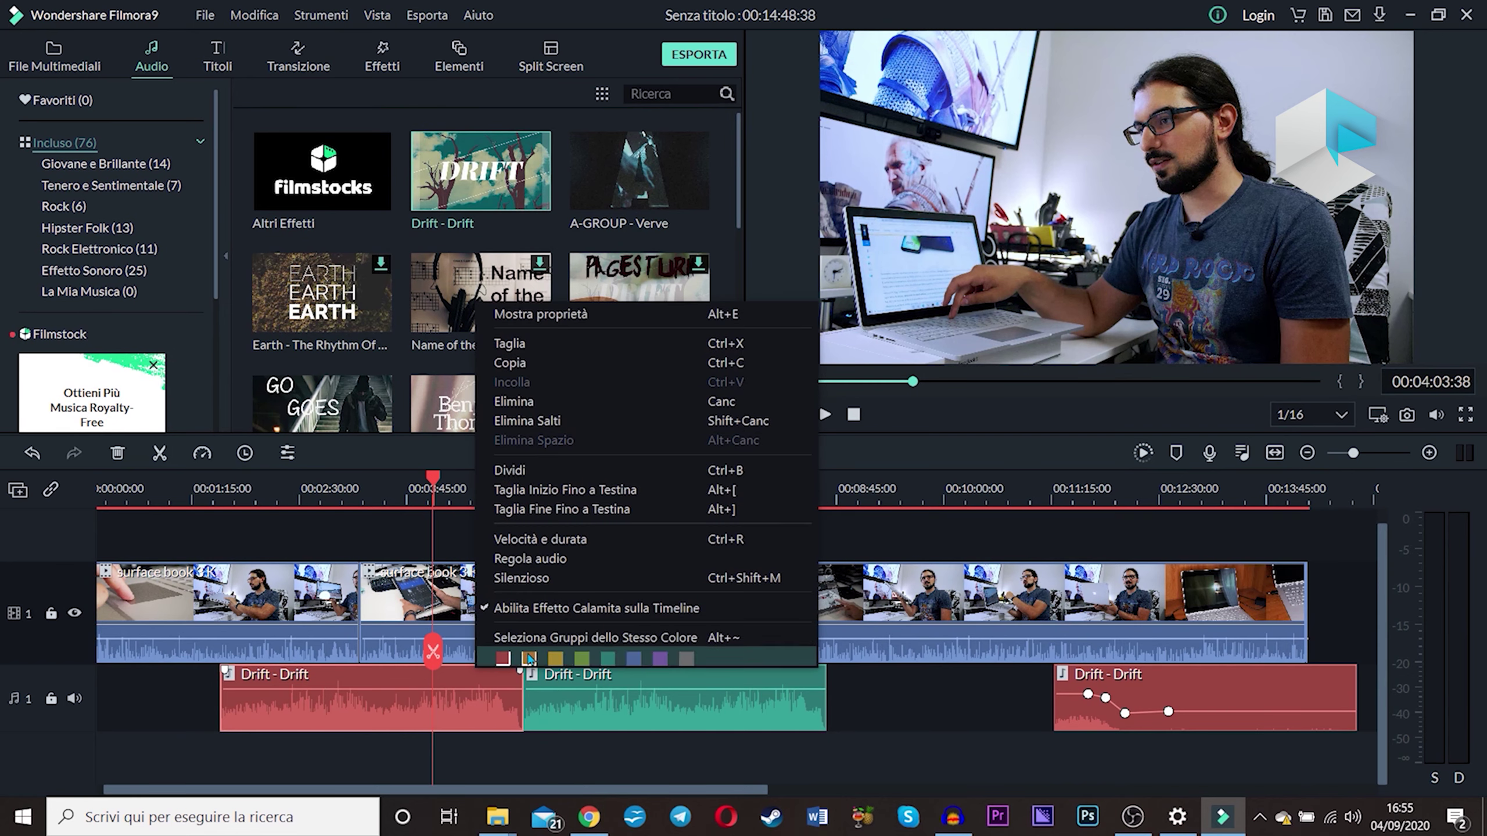
{"action": "left_click", "coordinate": [528, 659]}
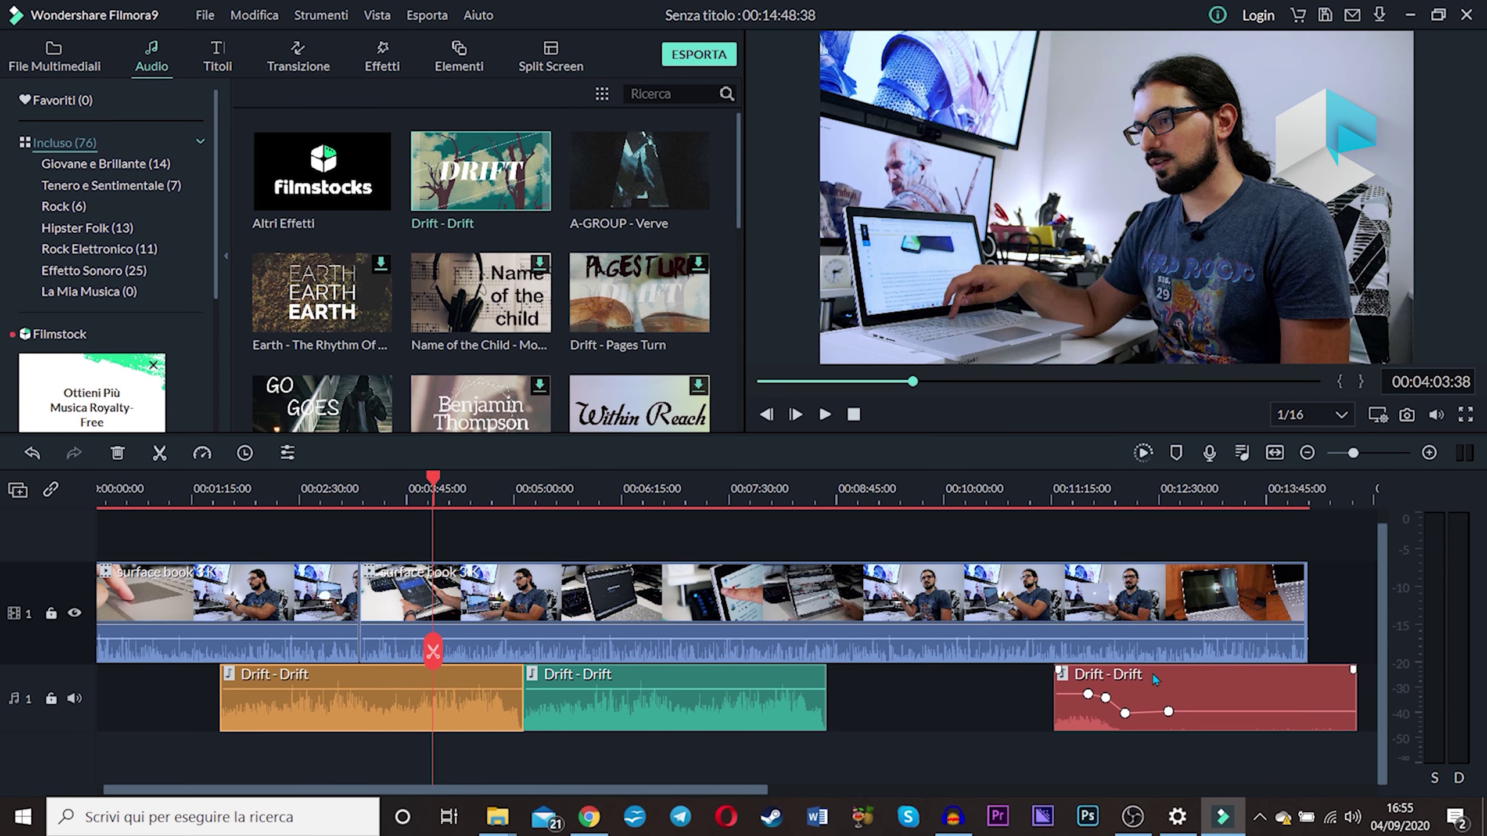
- Start rendering a preview of the timeline and cancel it
{"action": "left_click", "coordinate": [1192, 501]}
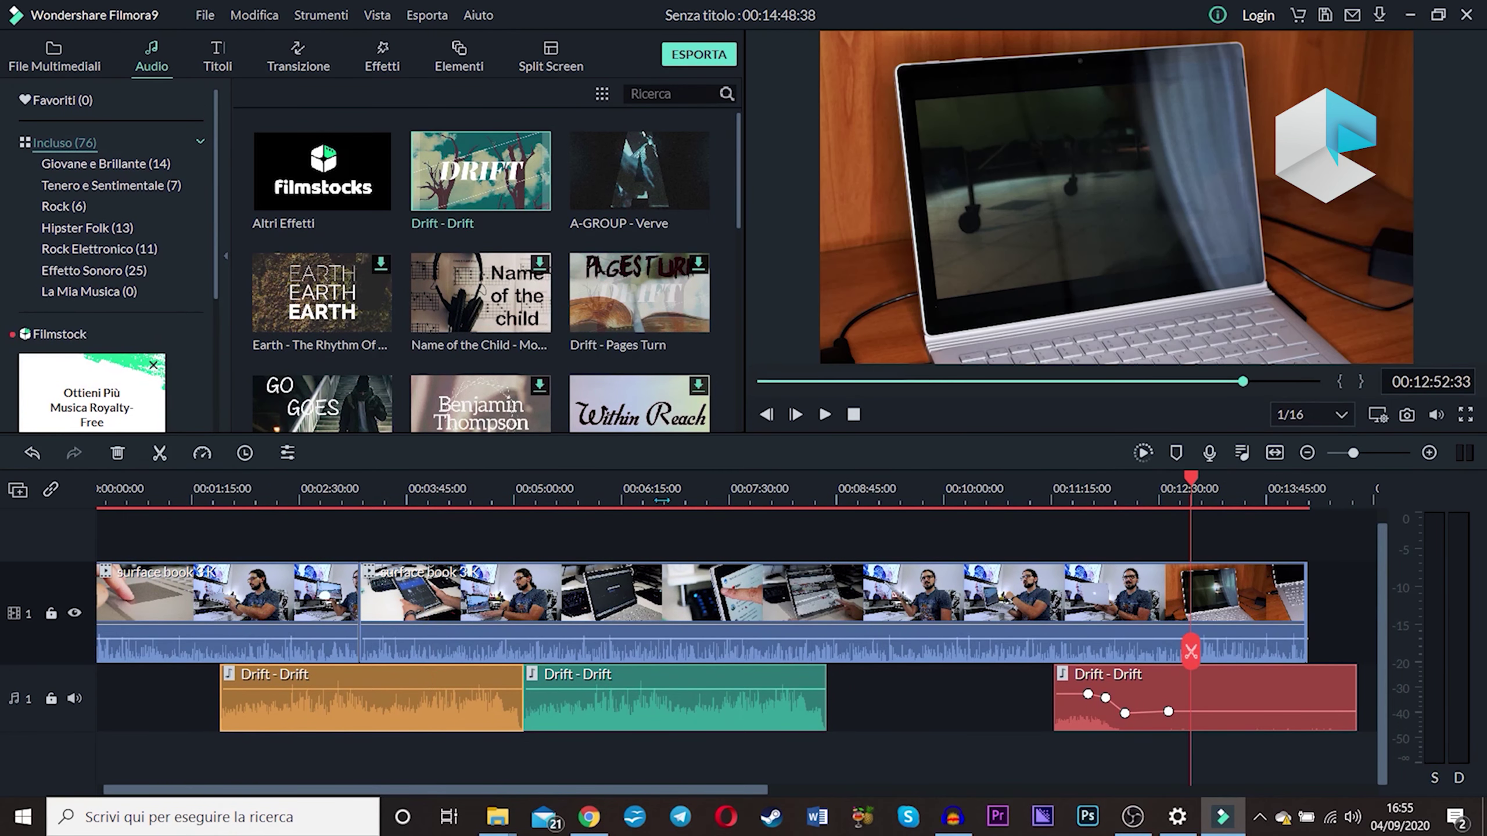
{"action": "left_click_drag", "start_coordinate": [625, 496], "coordinate": [580, 504]}
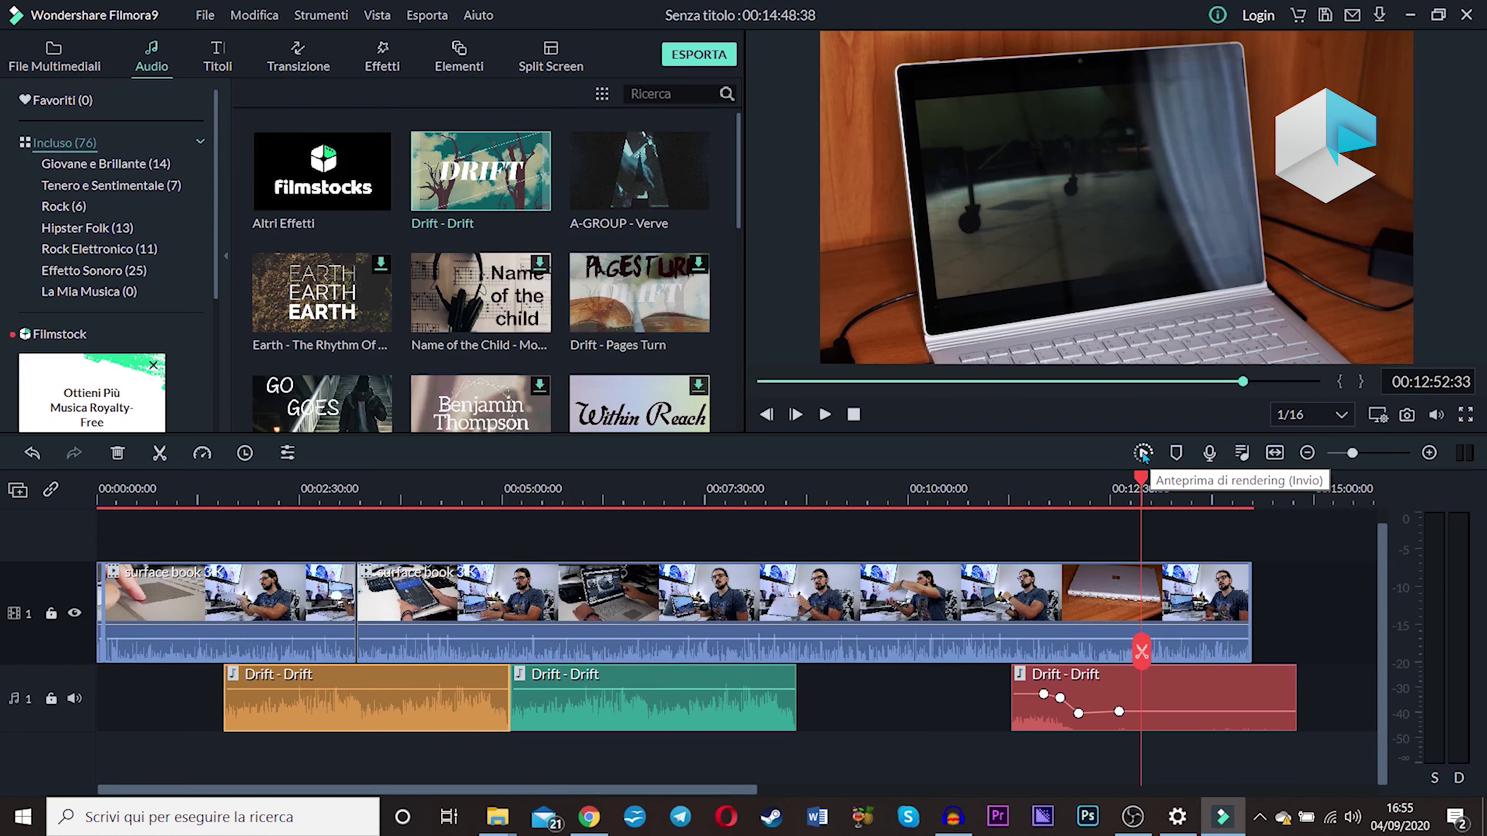
{"action": "left_click", "coordinate": [1151, 457]}
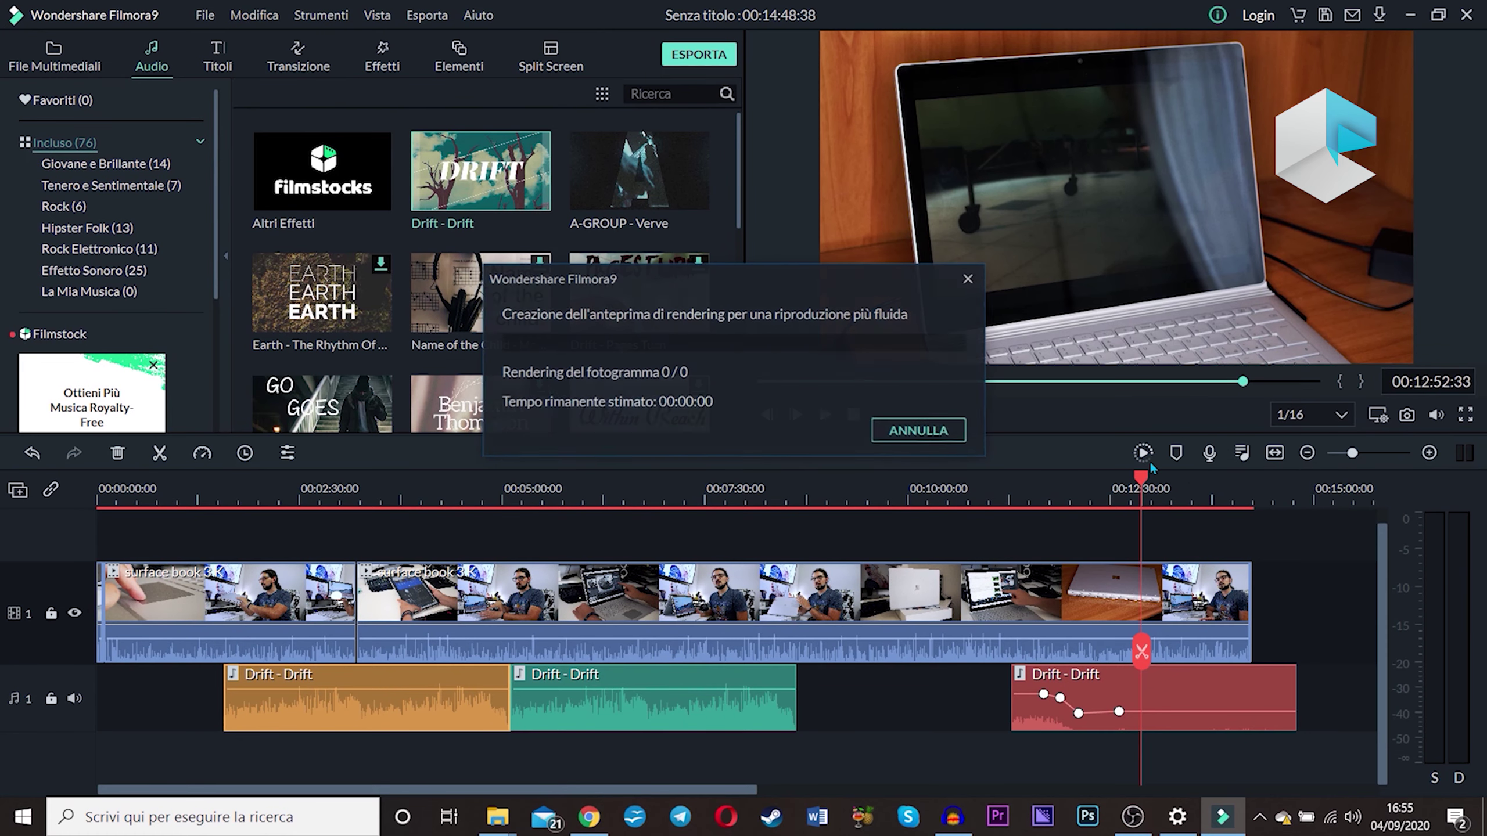
{"action": "left_click", "coordinate": [968, 281]}
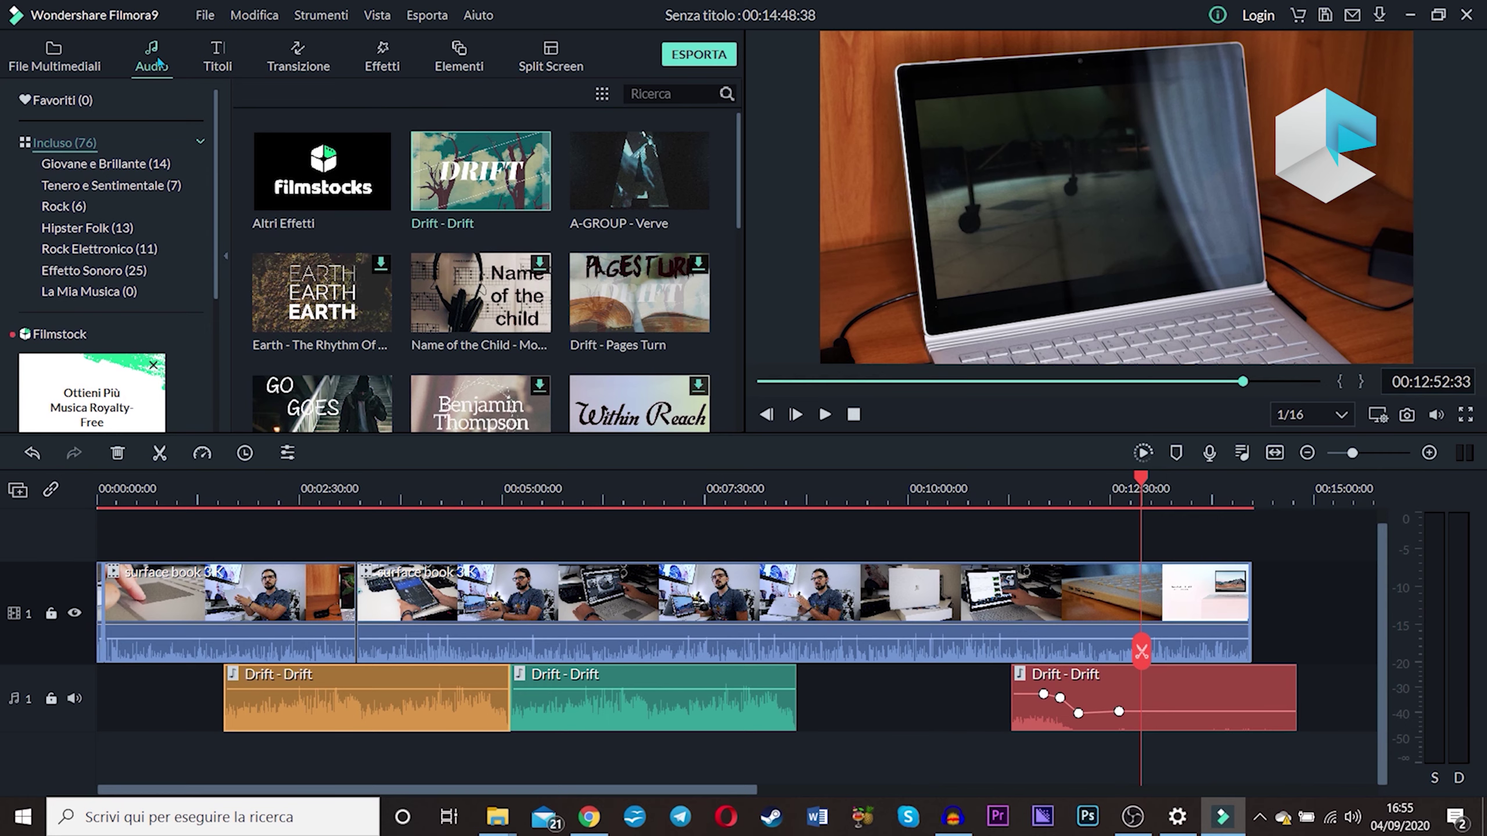
- Add the Titolo 2 title on a new track above the video near 00:06:37, check it in the preview and browse the other title presets
{"action": "left_click", "coordinate": [216, 59]}
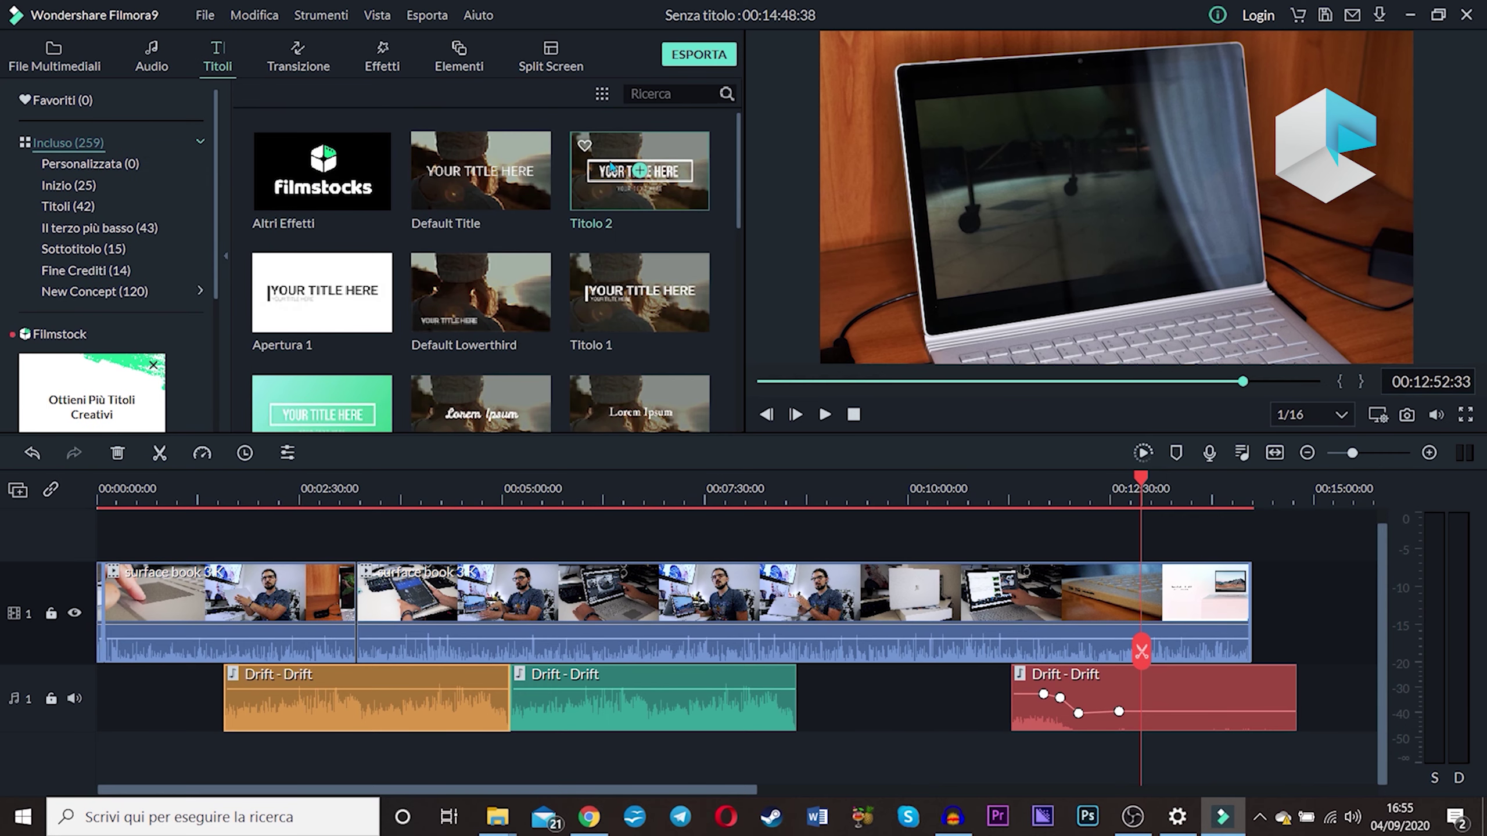
{"action": "left_click_drag", "start_coordinate": [626, 189], "coordinate": [638, 533]}
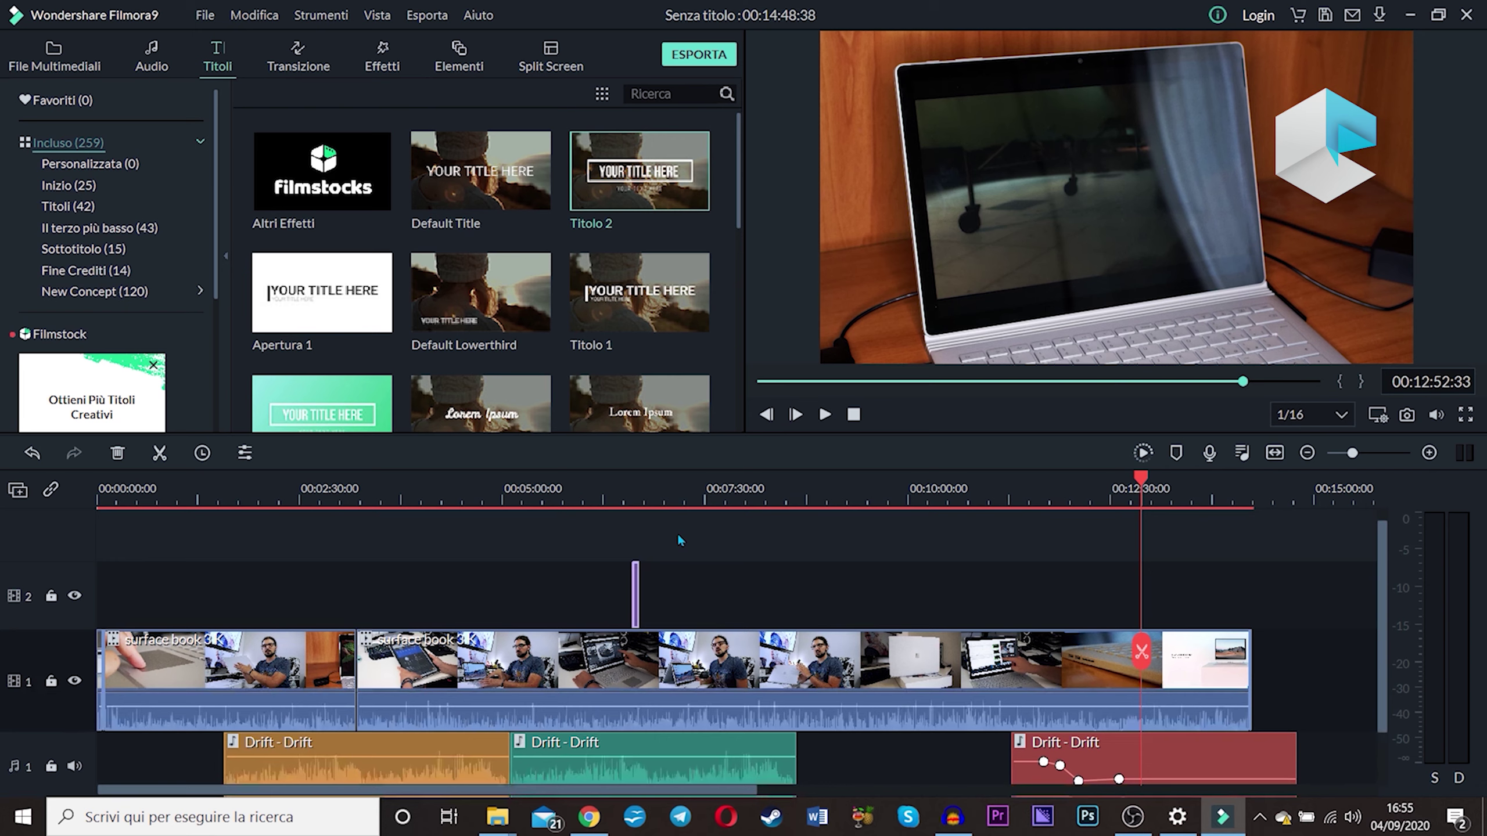
{"action": "left_click", "coordinate": [638, 502]}
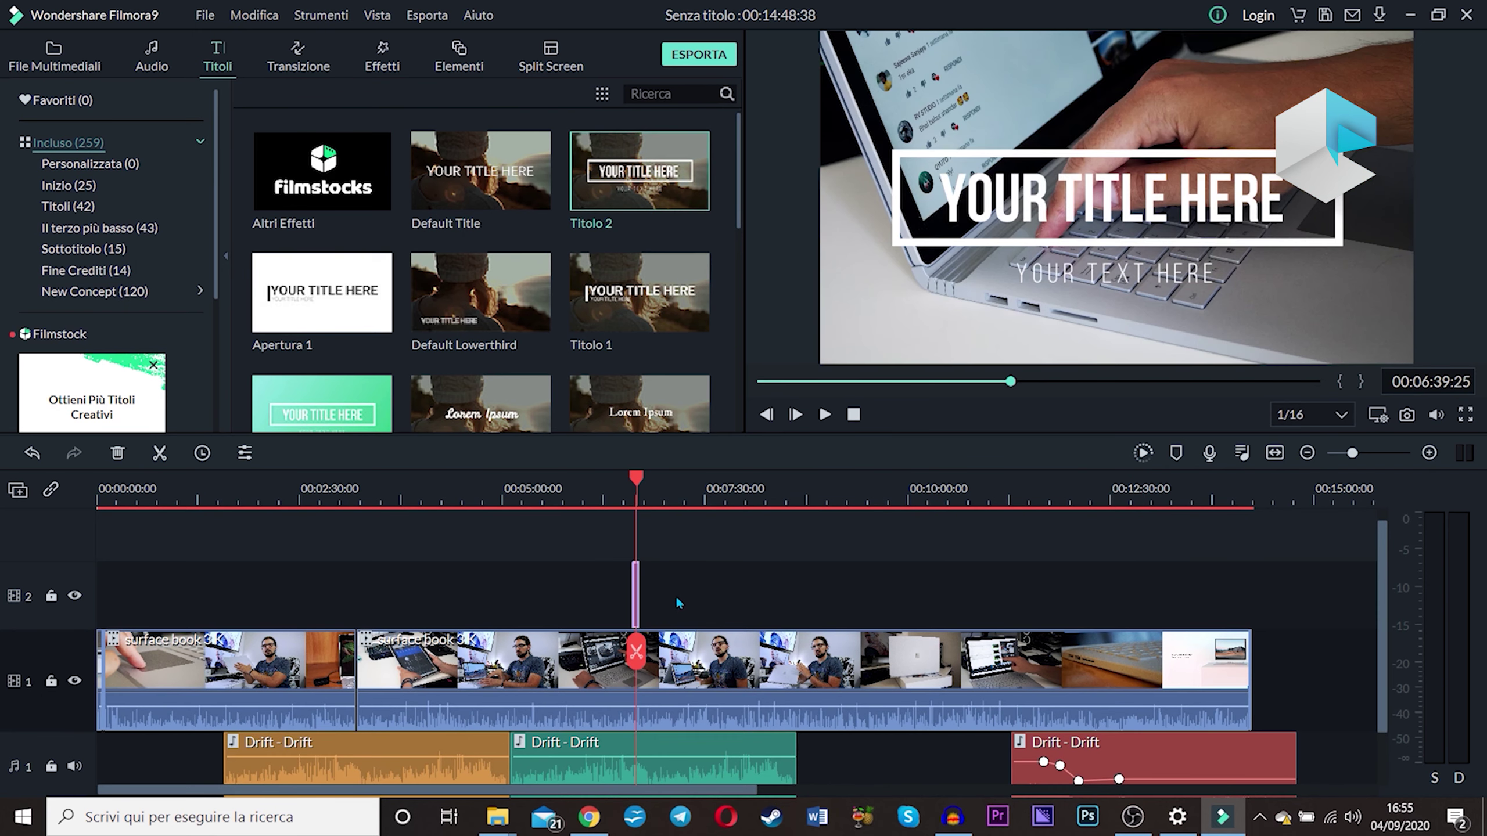
{"action": "left_click", "coordinate": [646, 498]}
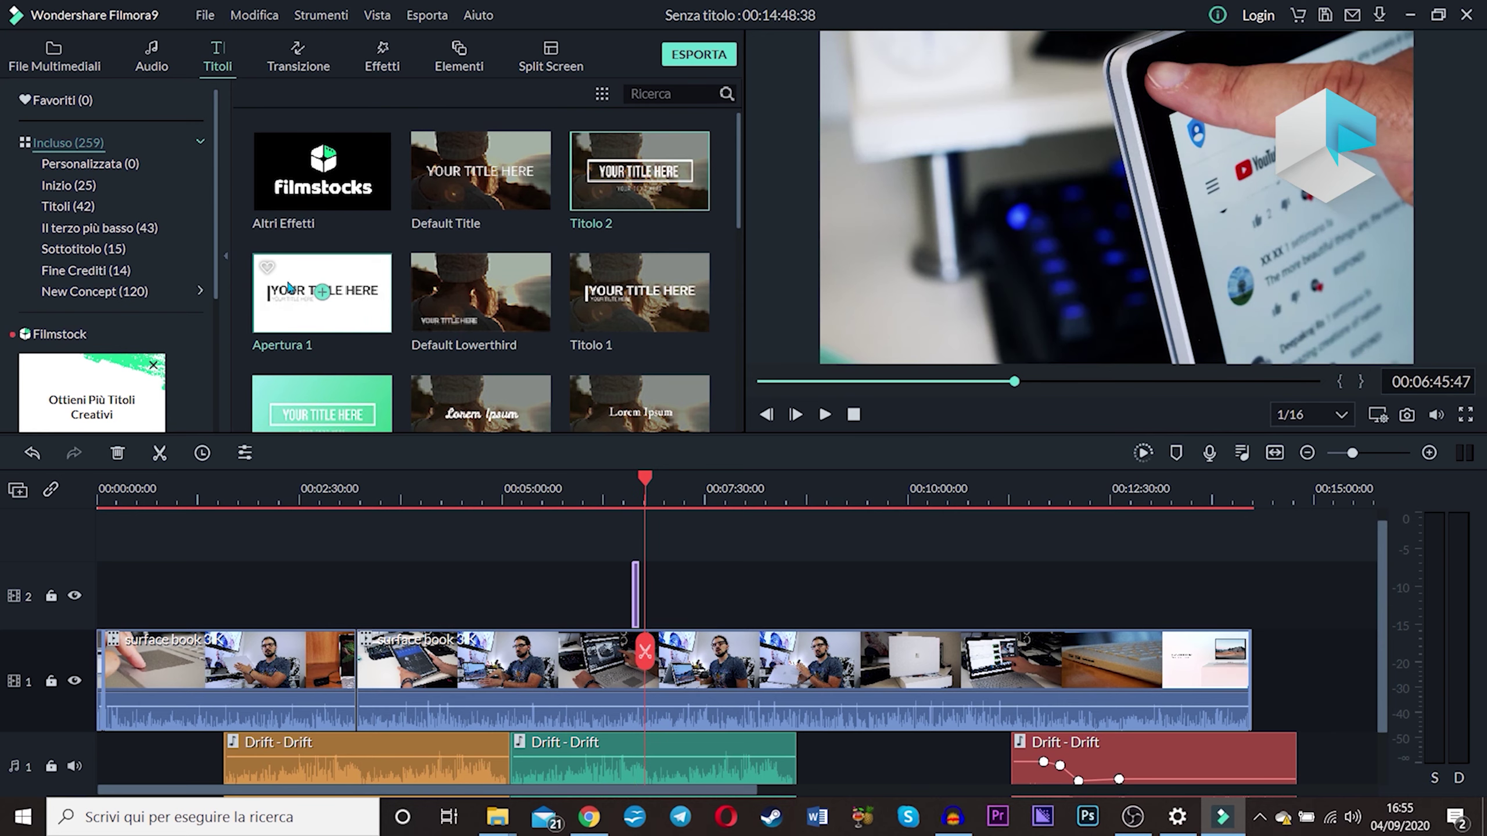
{"action": "left_click_drag", "start_coordinate": [739, 170], "coordinate": [740, 228]}
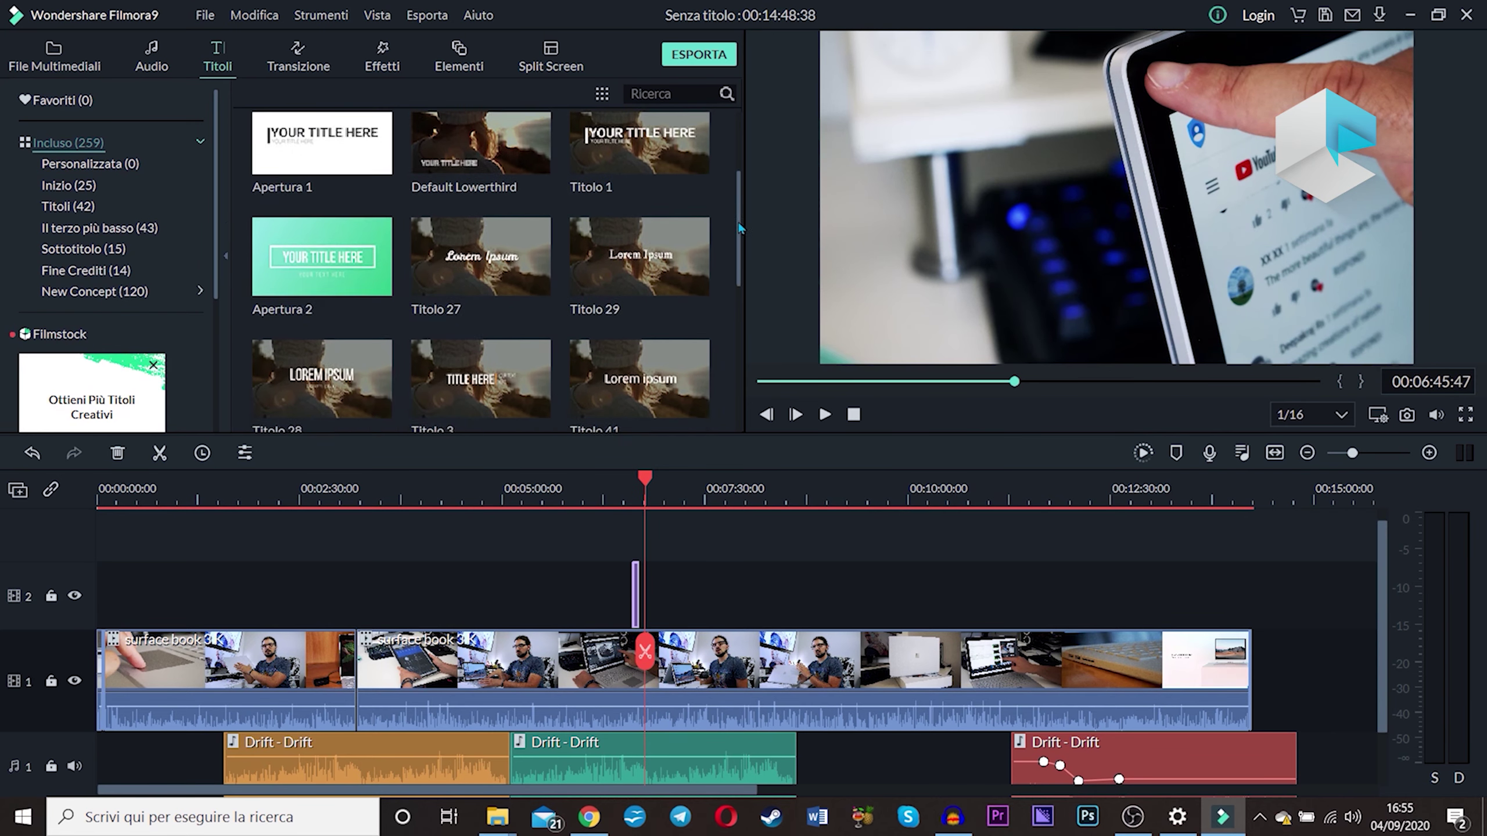
{"action": "scroll", "coordinate": [352, 241], "scroll_direction": "down", "scroll_amount": 3}
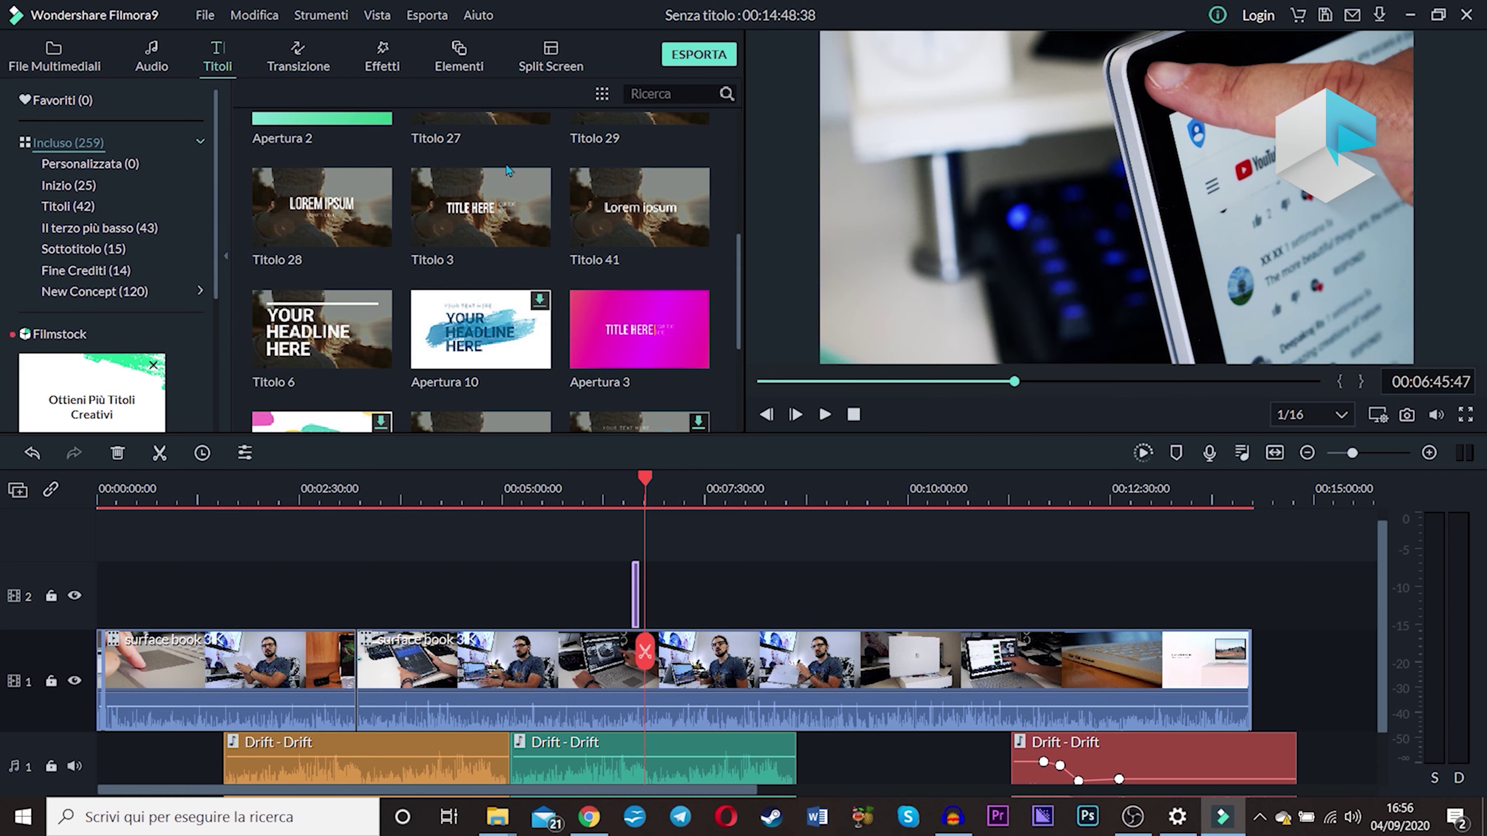
{"action": "scroll", "coordinate": [737, 264], "scroll_direction": "down", "scroll_amount": 1}
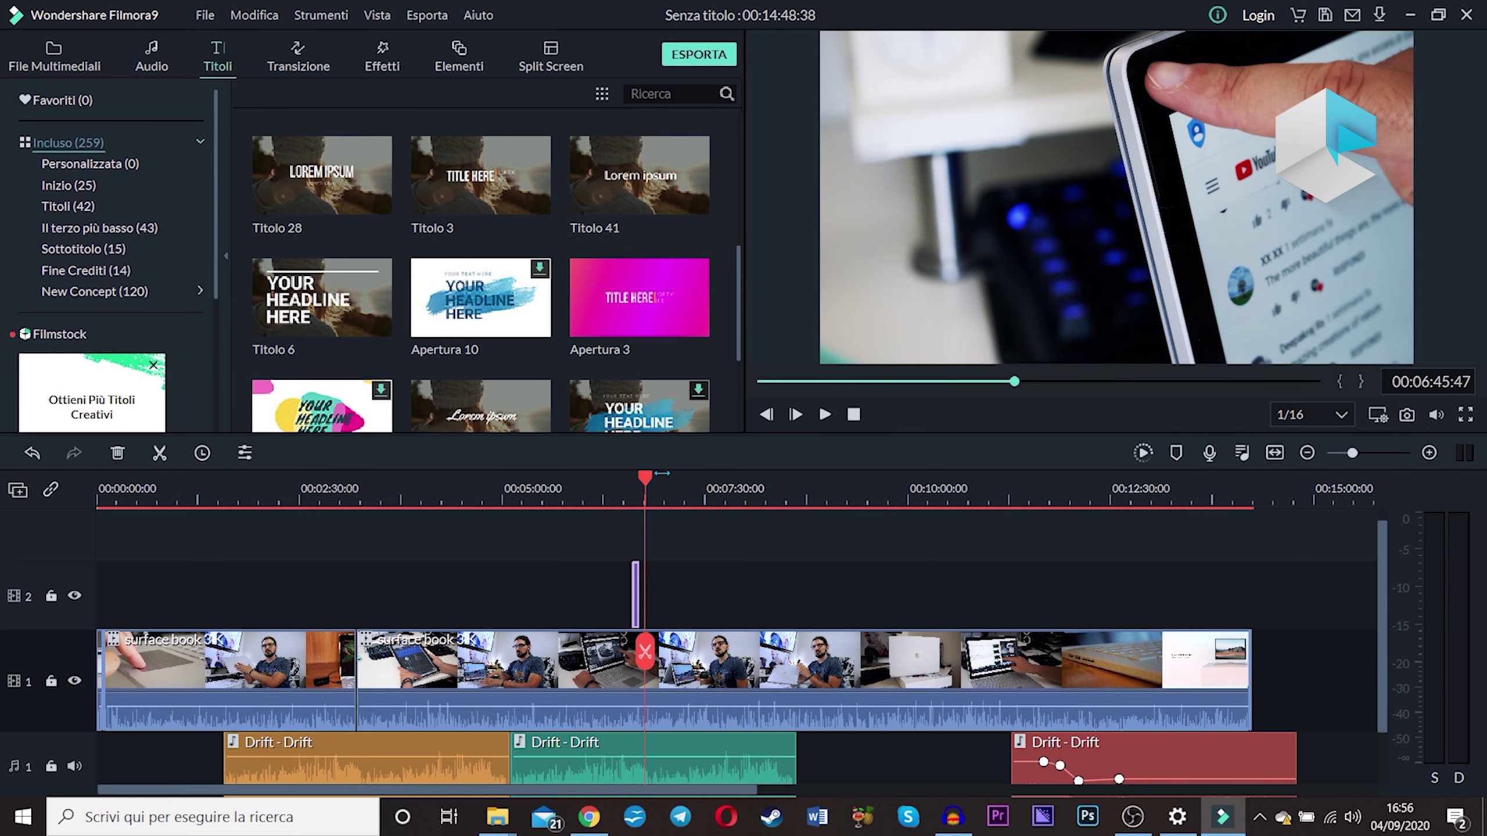
- Replace the main line of the Titolo 2 title with "ciao amici" and look at the available text animations
{"action": "left_click_drag", "start_coordinate": [662, 473], "coordinate": [639, 498]}
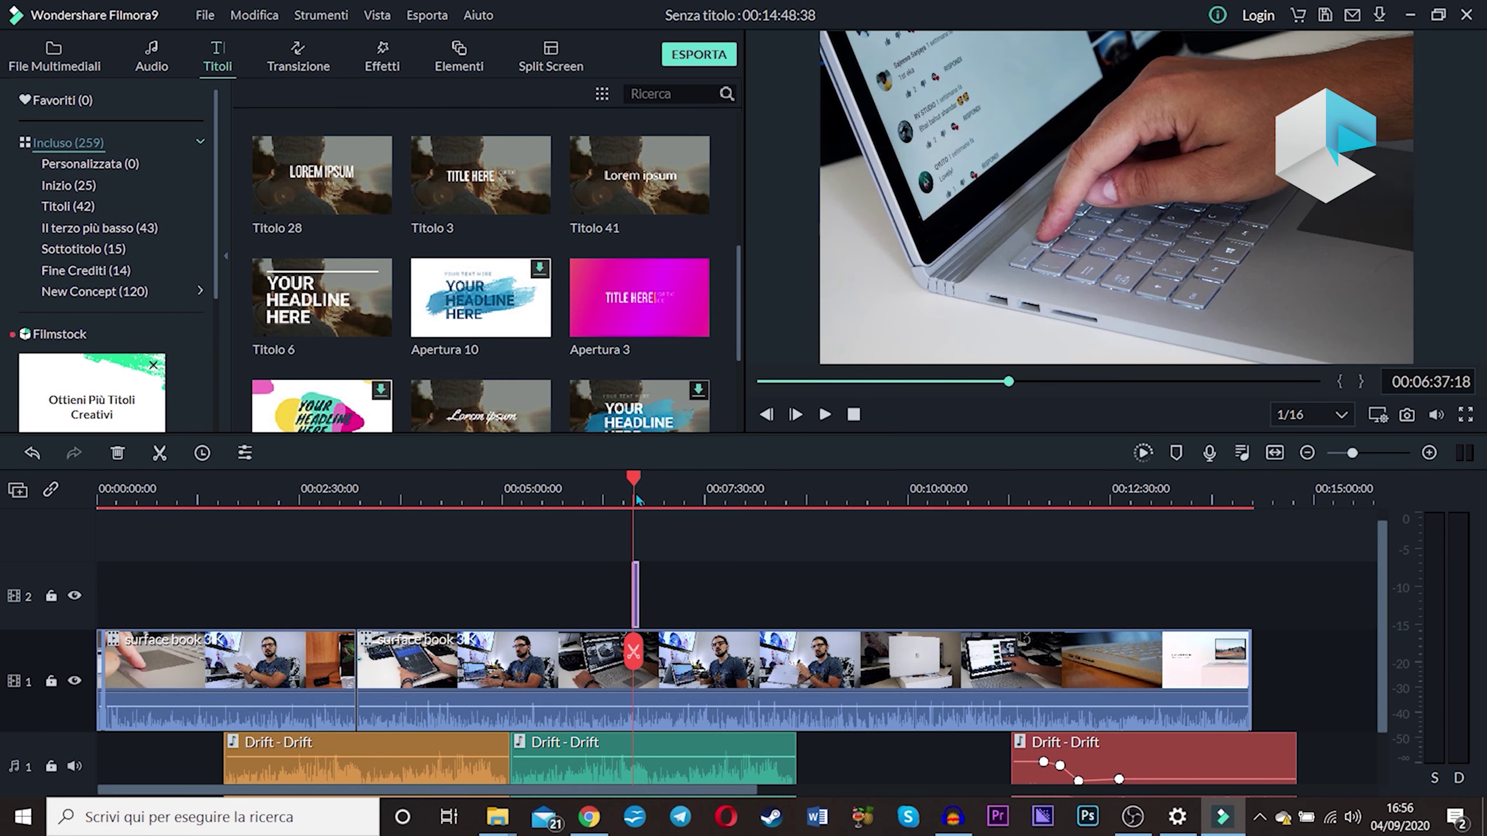
{"action": "scroll", "coordinate": [658, 494], "scroll_direction": "up", "scroll_amount": 5}
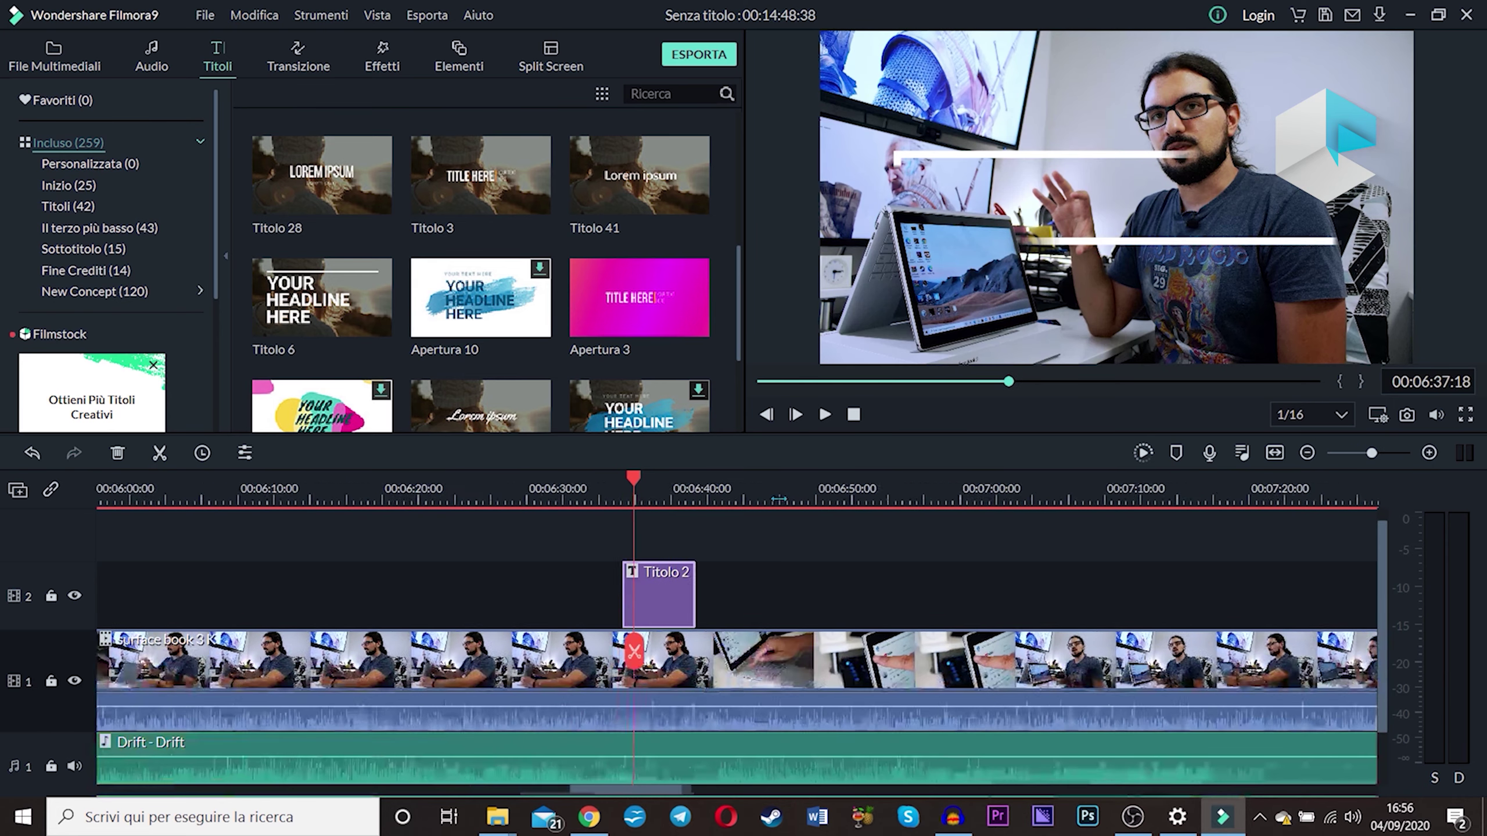
{"action": "double_click", "coordinate": [688, 591]}
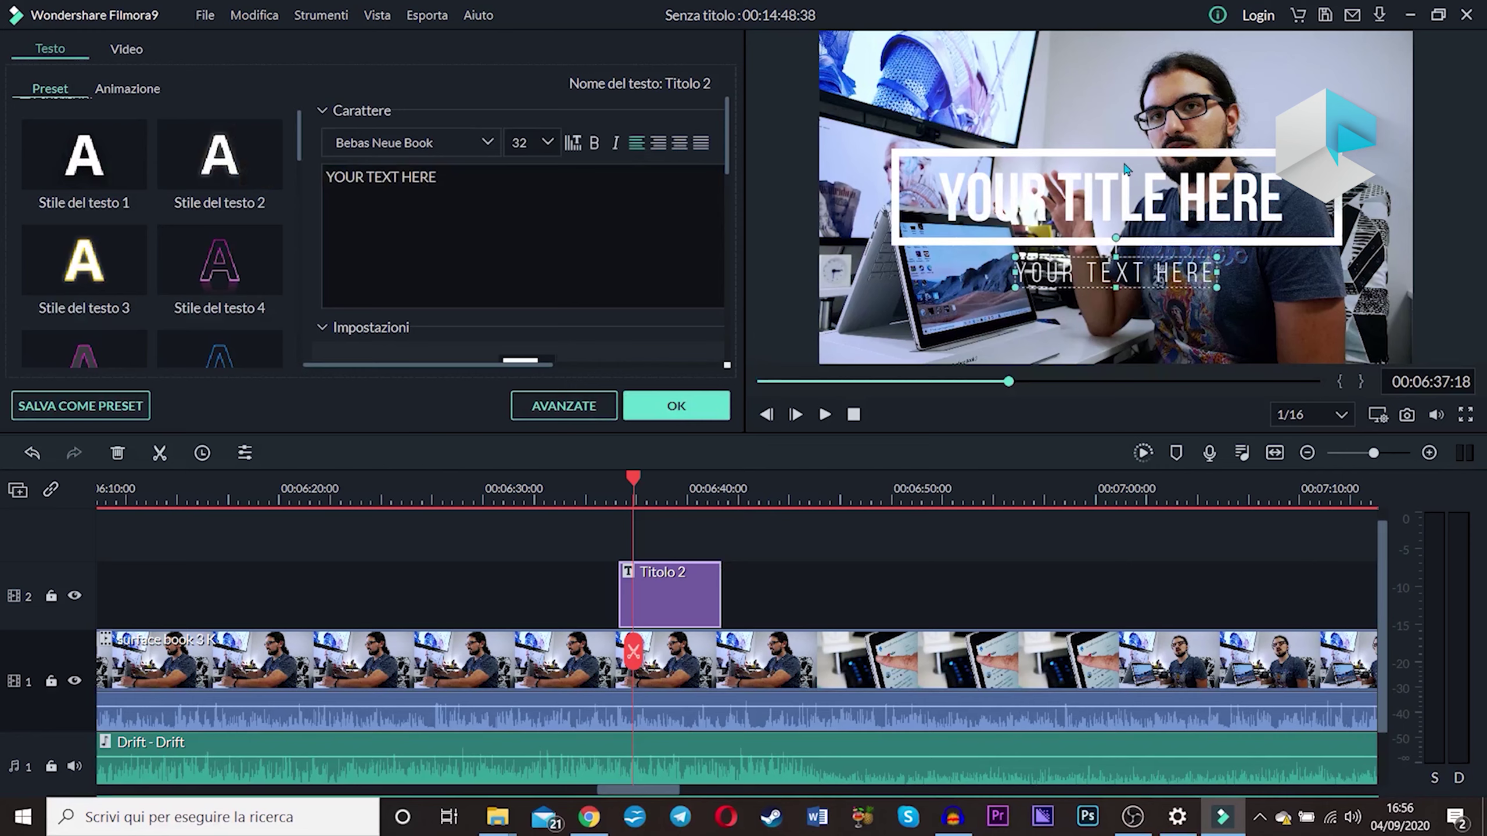
{"action": "left_click", "coordinate": [975, 172]}
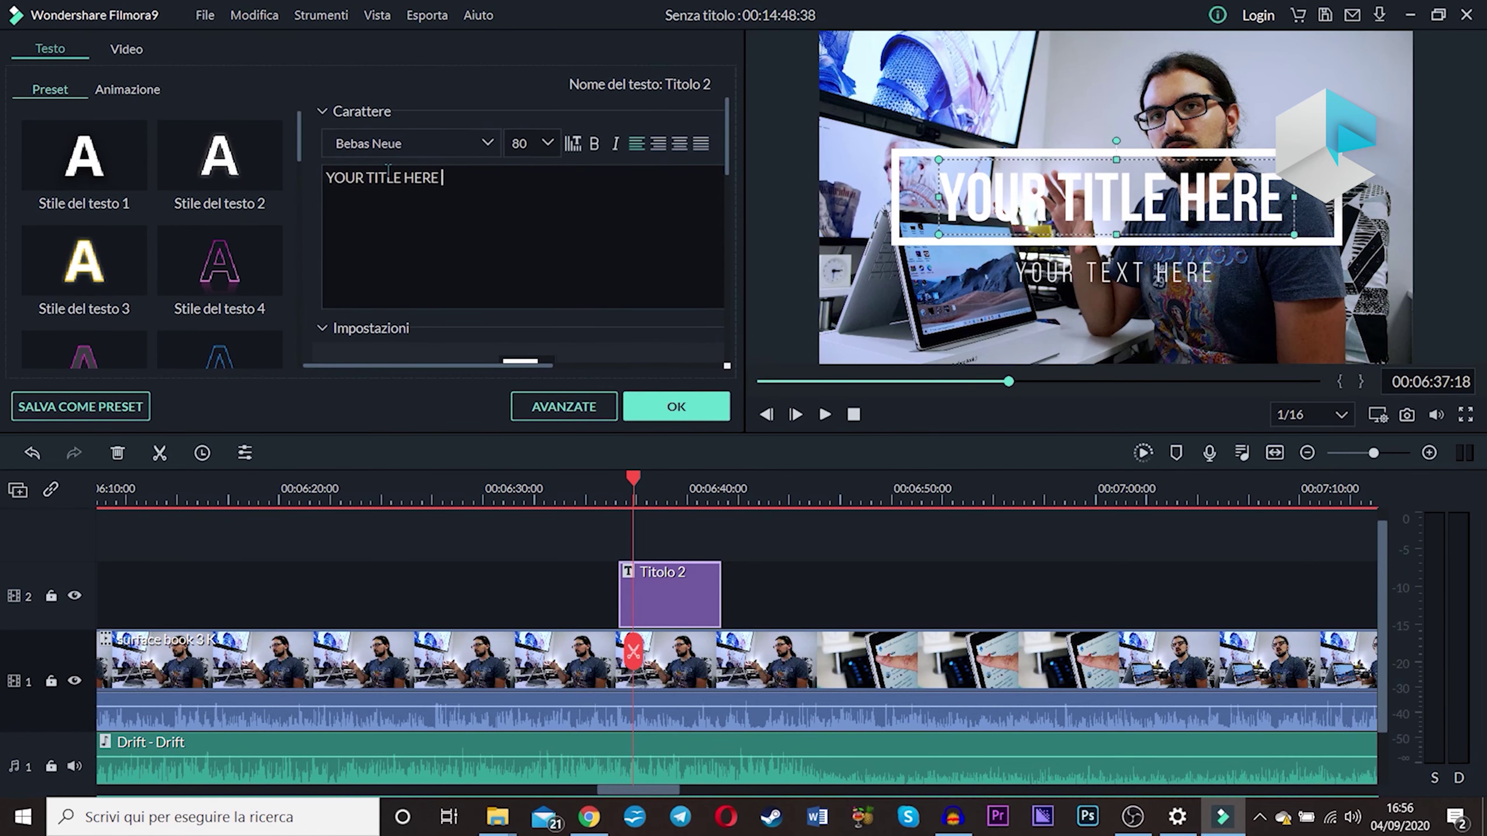
{"action": "triple_click", "coordinate": [367, 170]}
{"action": "type", "text": "cia"}
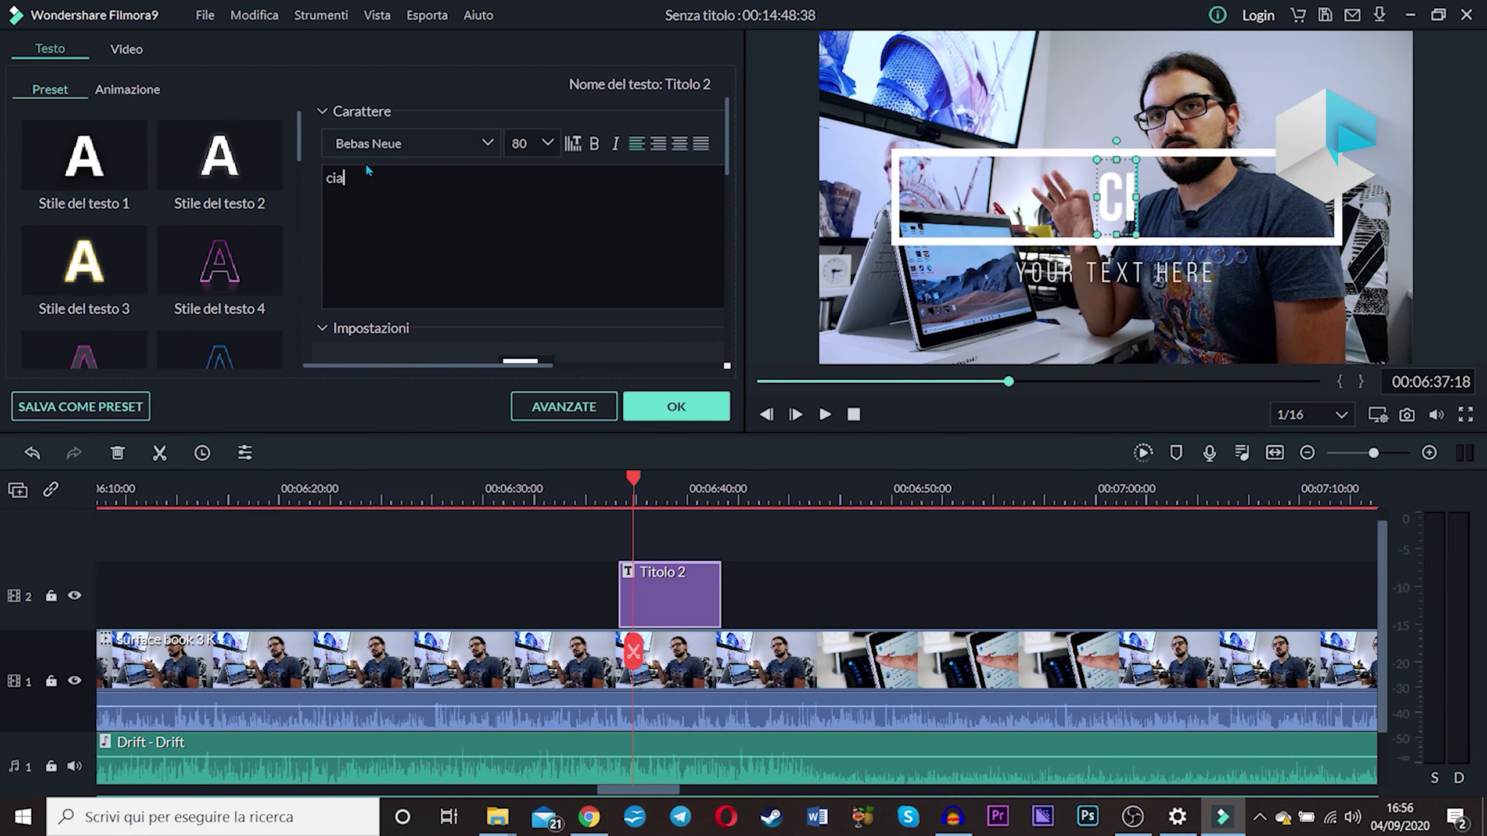
{"action": "type", "text": "o amici"}
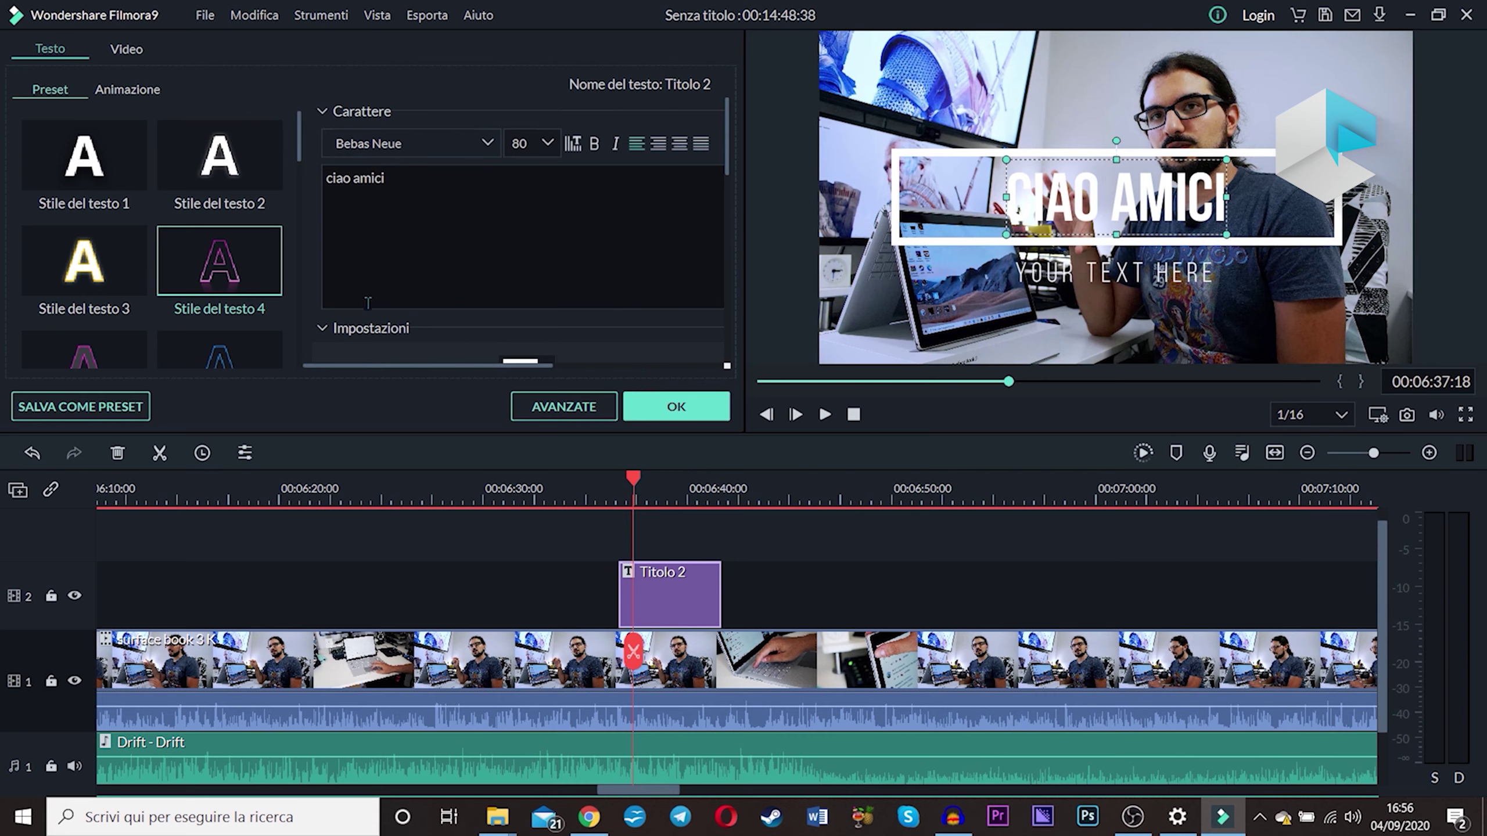
{"action": "left_click", "coordinate": [128, 88]}
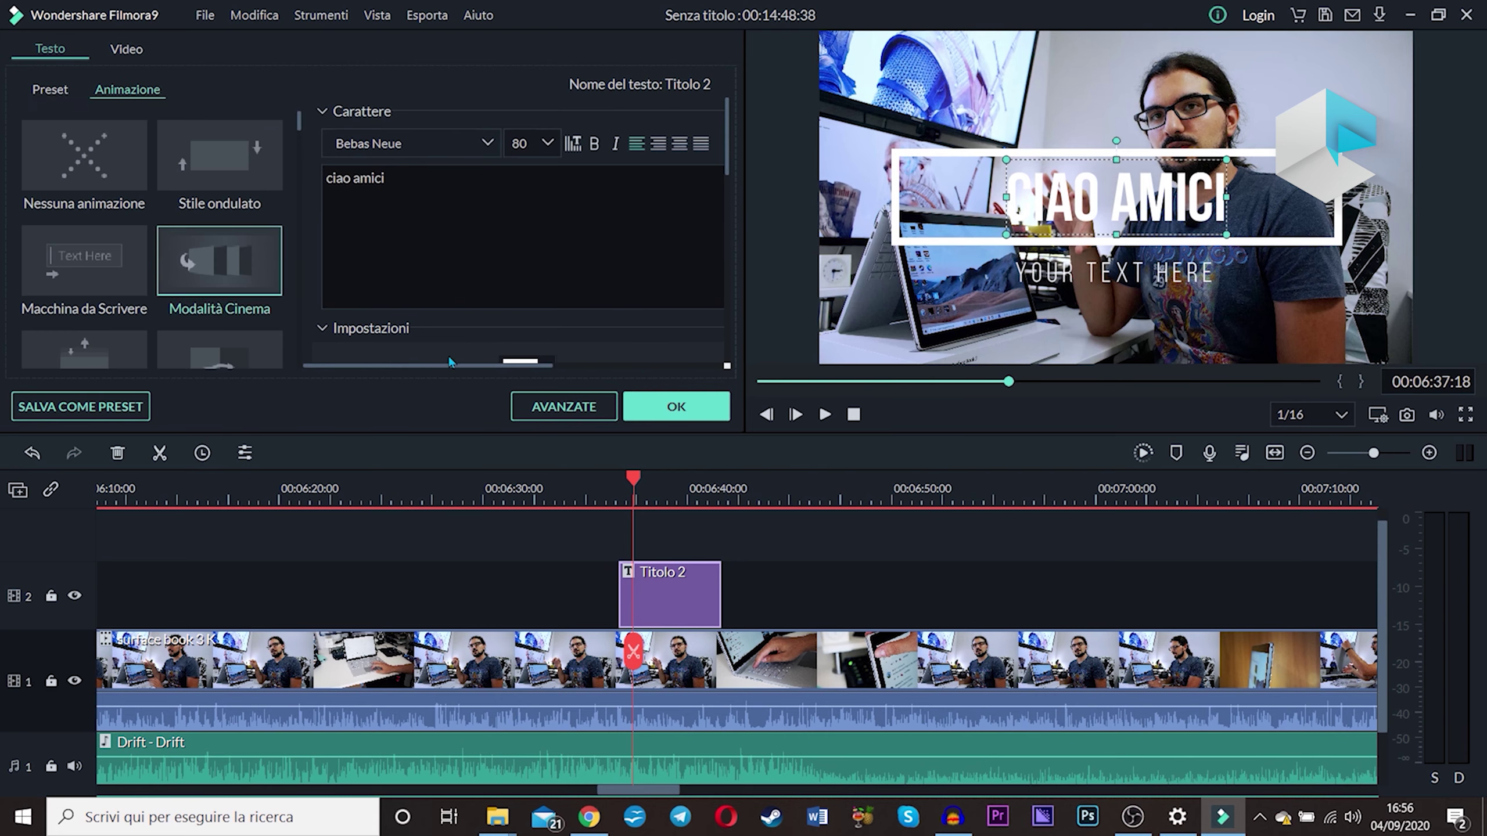
{"action": "left_click", "coordinate": [696, 420]}
- Play the edited Titolo 2 title in the preview, starting shortly before its clip
{"action": "left_click", "coordinate": [563, 486]}
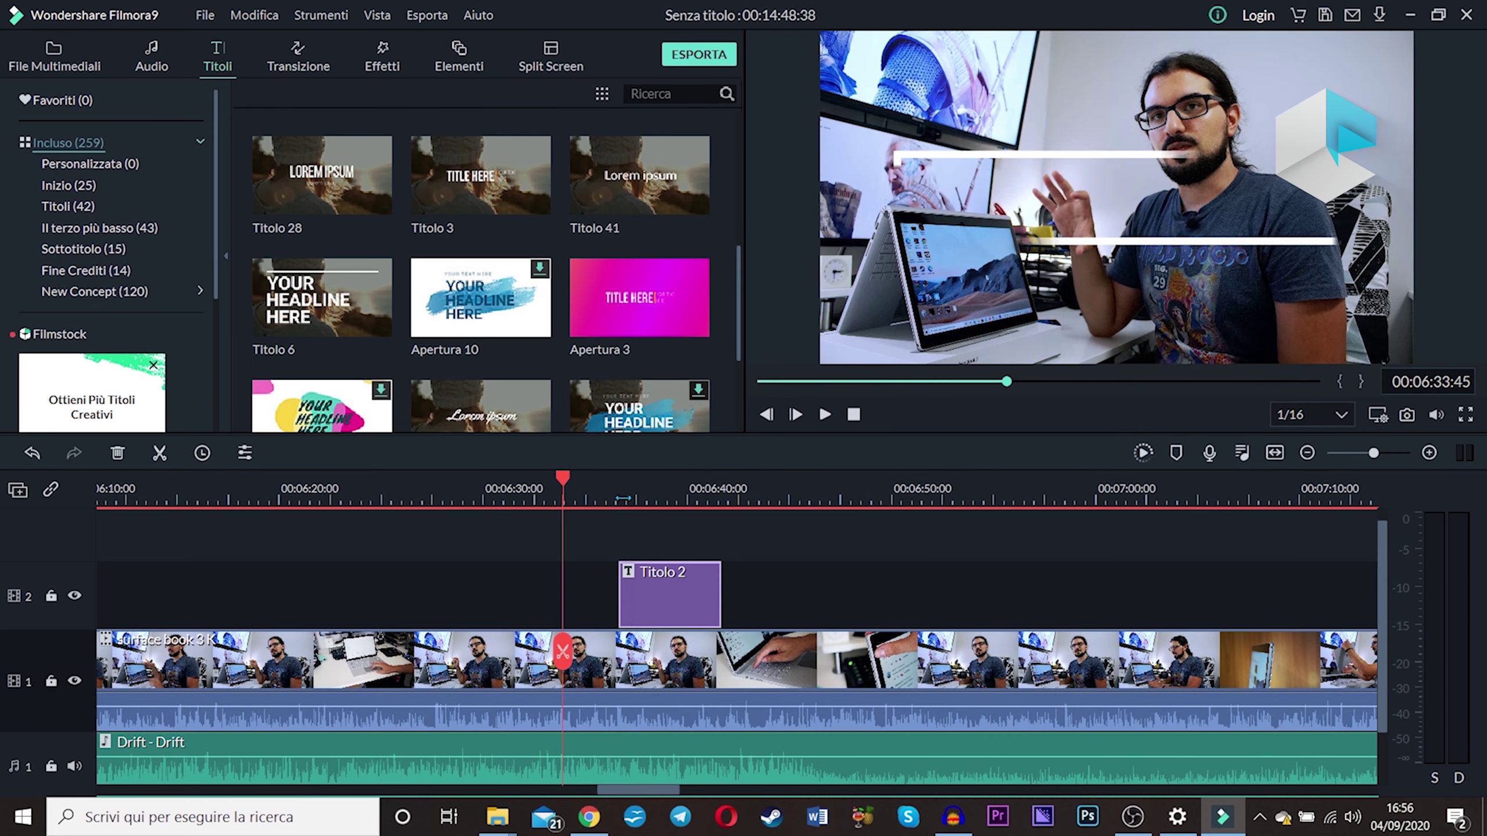
{"action": "key", "text": "space"}
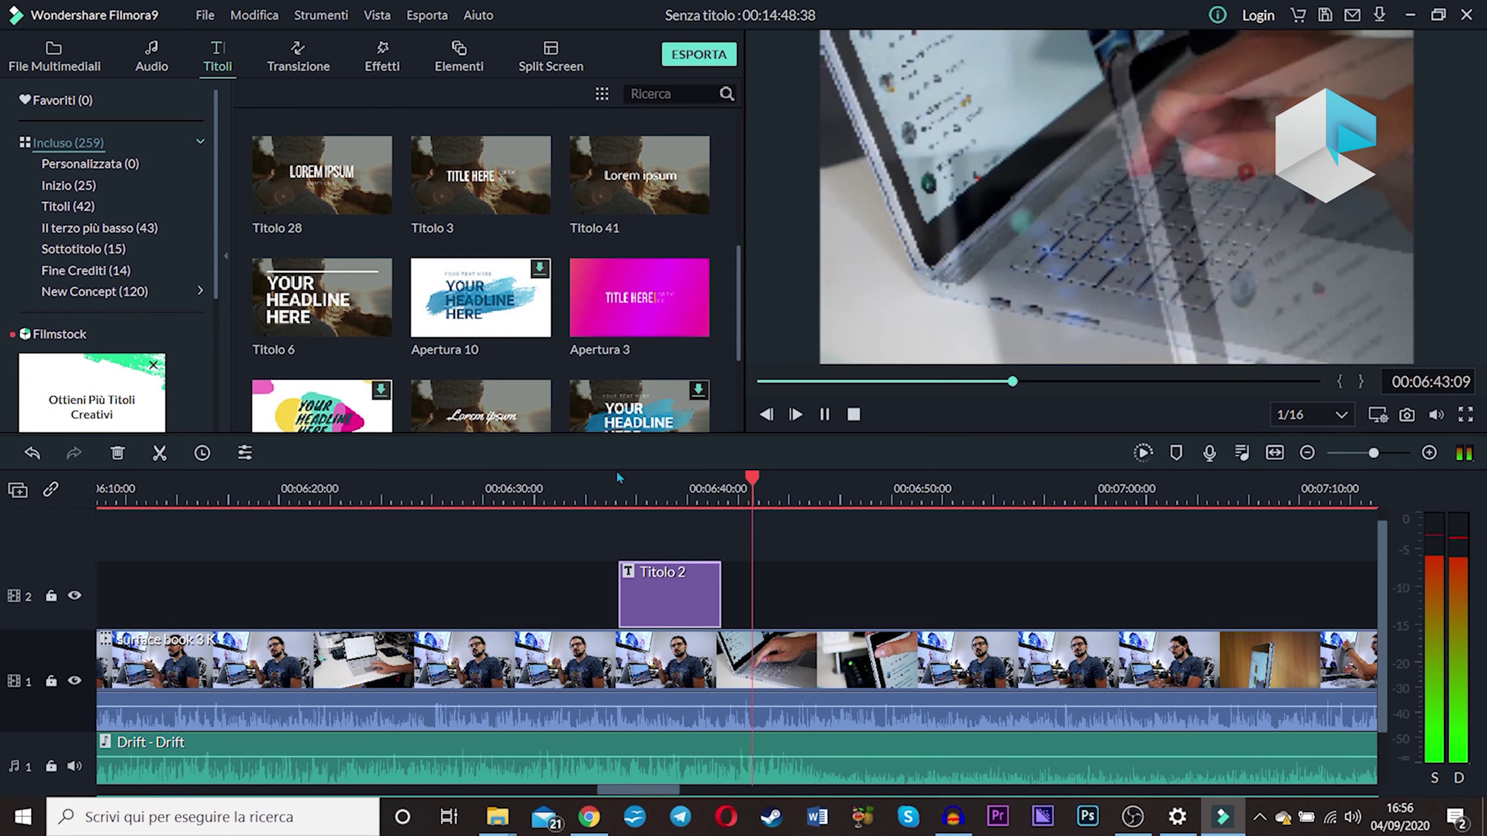
{"action": "left_click", "coordinate": [616, 472]}
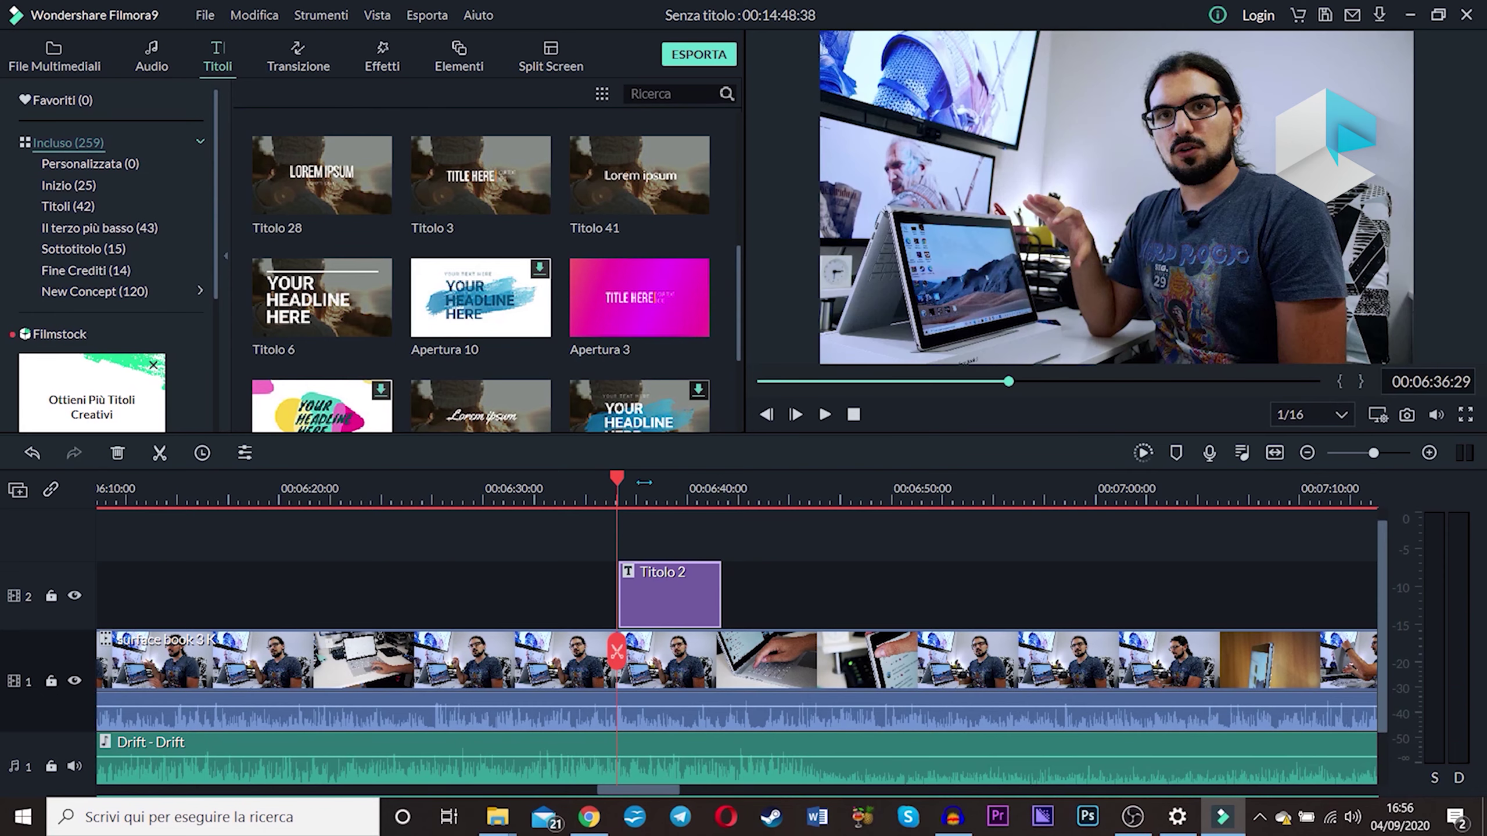
{"action": "key", "text": "space"}
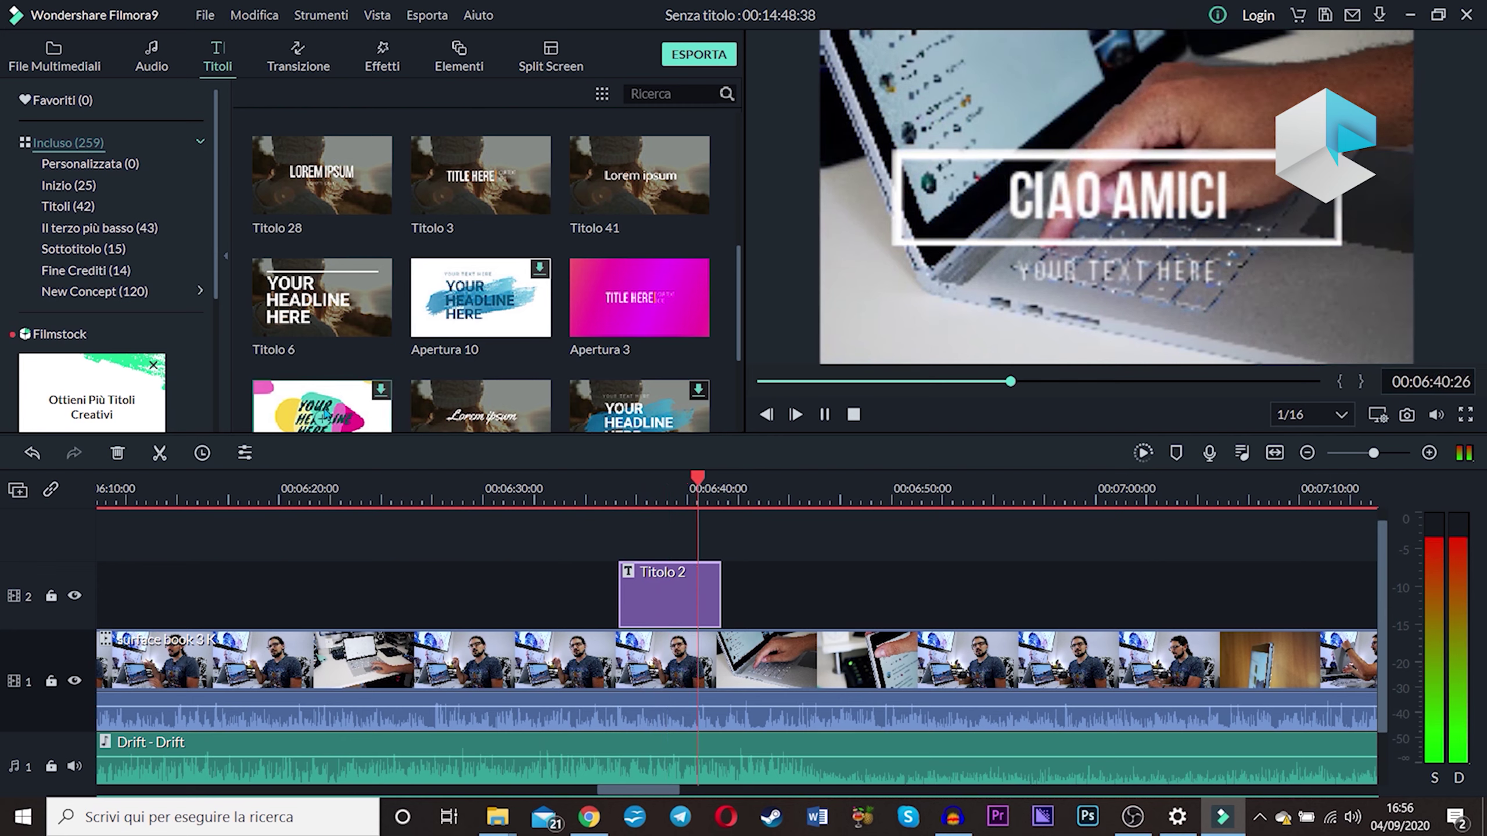
- Add the Apertura 11 title on track 2 after Titolo 2, near 00:06:45, and check it in the preview
{"action": "left_click_drag", "start_coordinate": [323, 418], "coordinate": [792, 582]}
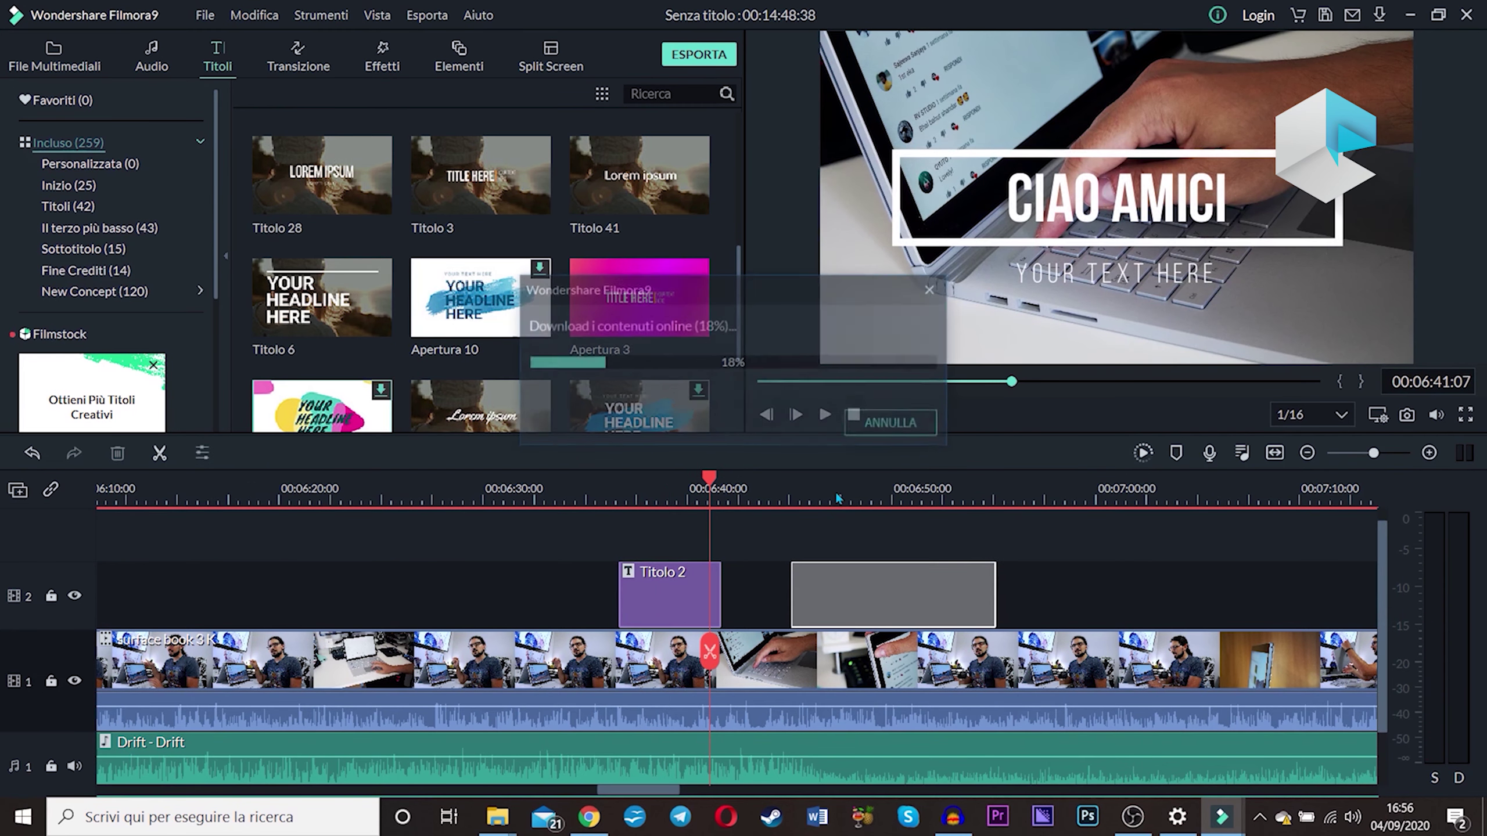
{"action": "left_click", "coordinate": [818, 501]}
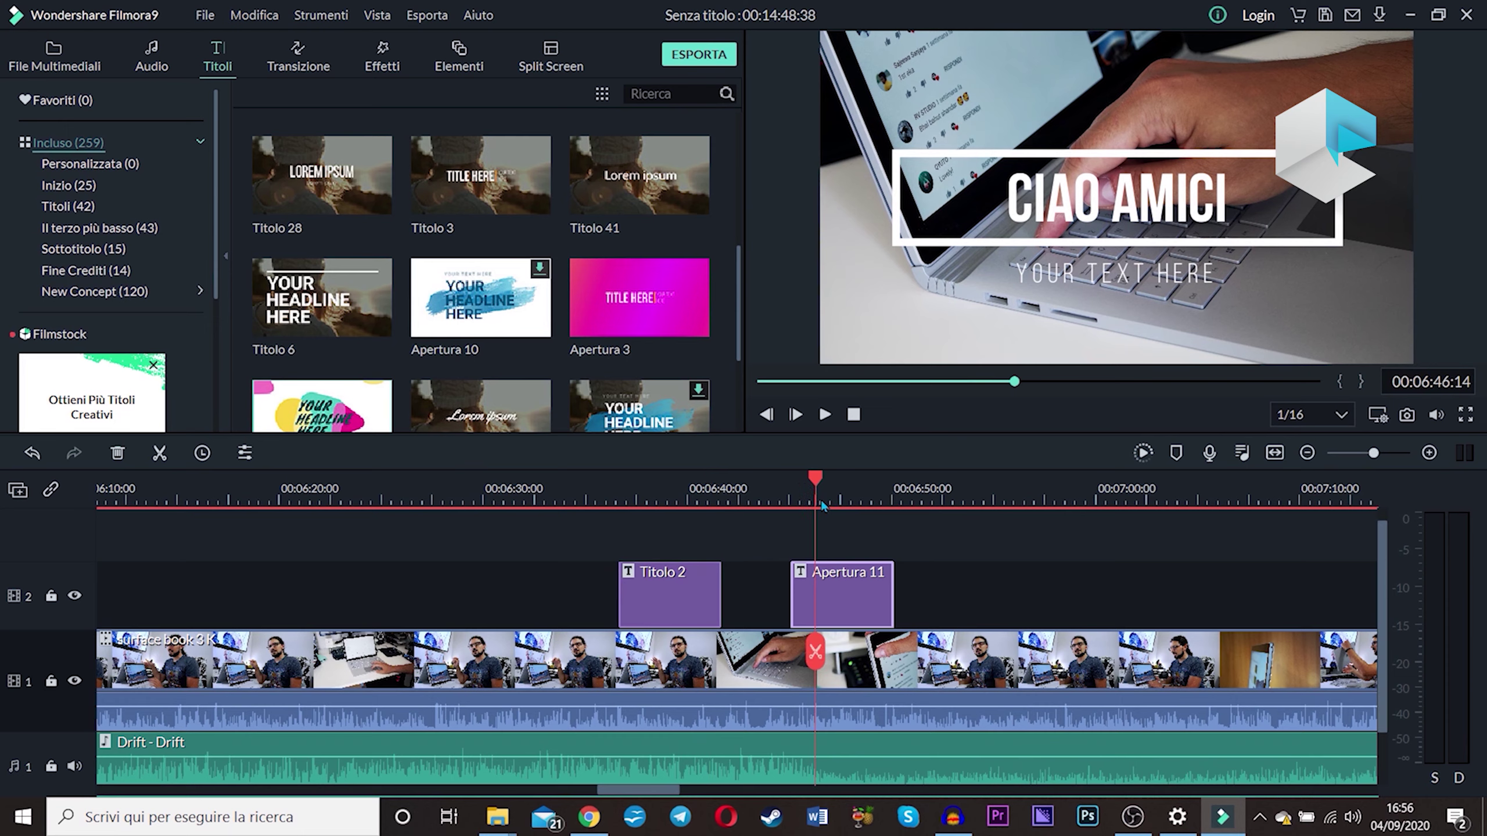
{"action": "left_click_drag", "start_coordinate": [815, 479], "coordinate": [877, 480]}
{"action": "left_click", "coordinate": [820, 485]}
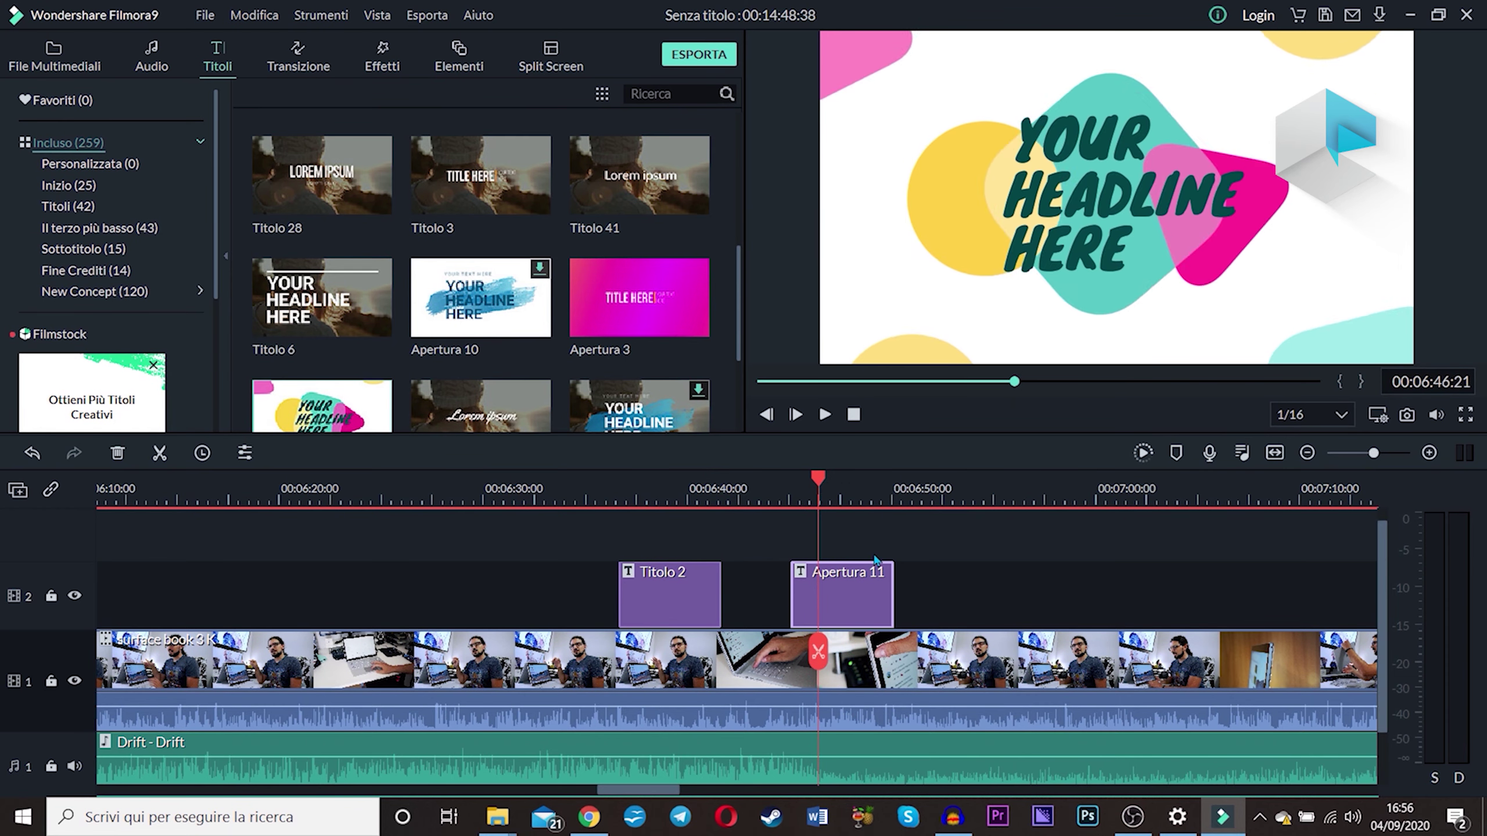
- Change the YOUR and HEADLINE lines of the Apertura 11 title to "ciao" and "amici"
{"action": "left_click", "coordinate": [1121, 140]}
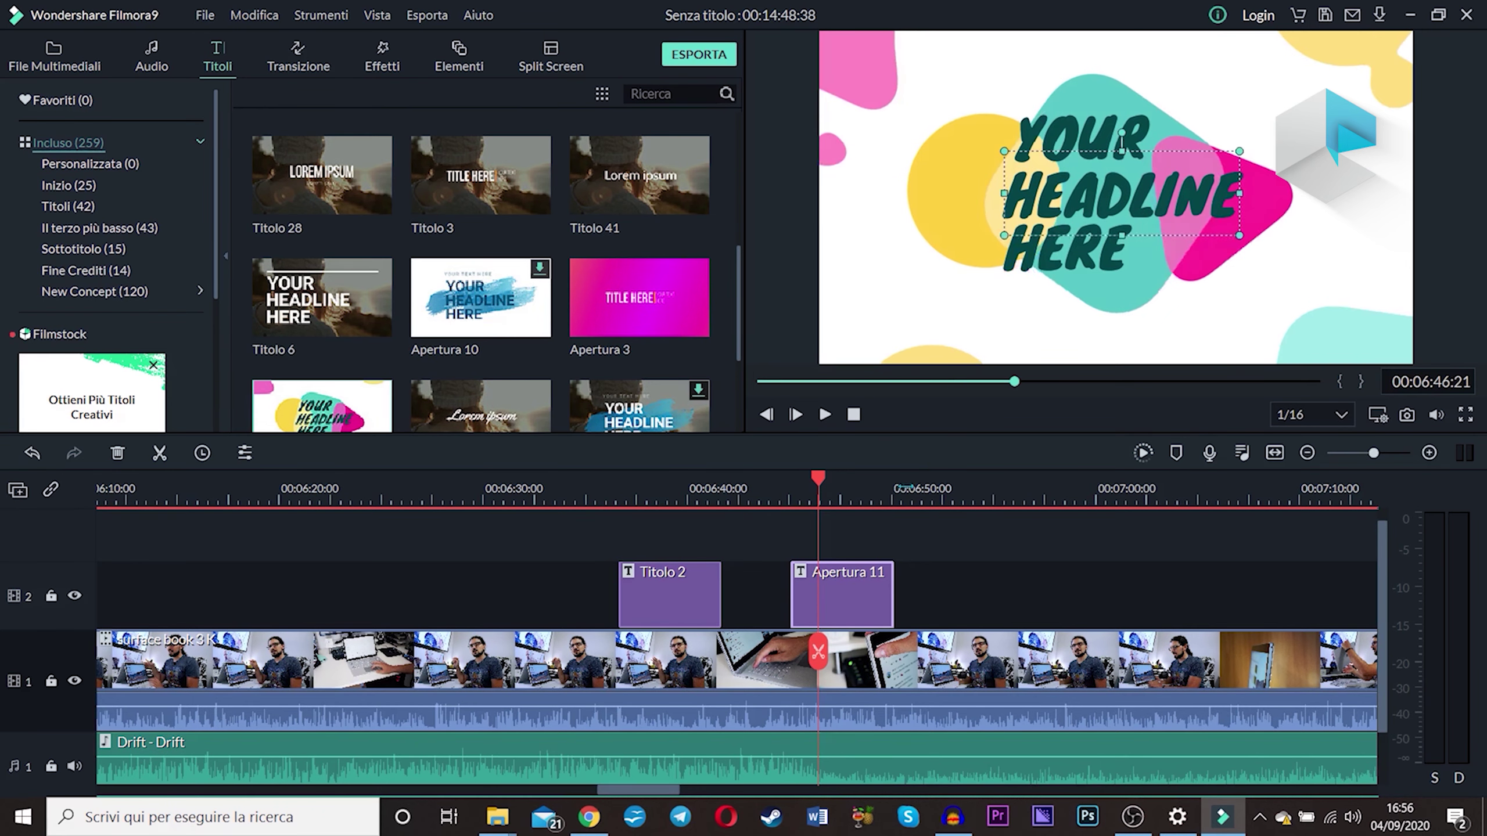
{"action": "left_click", "coordinate": [1126, 131]}
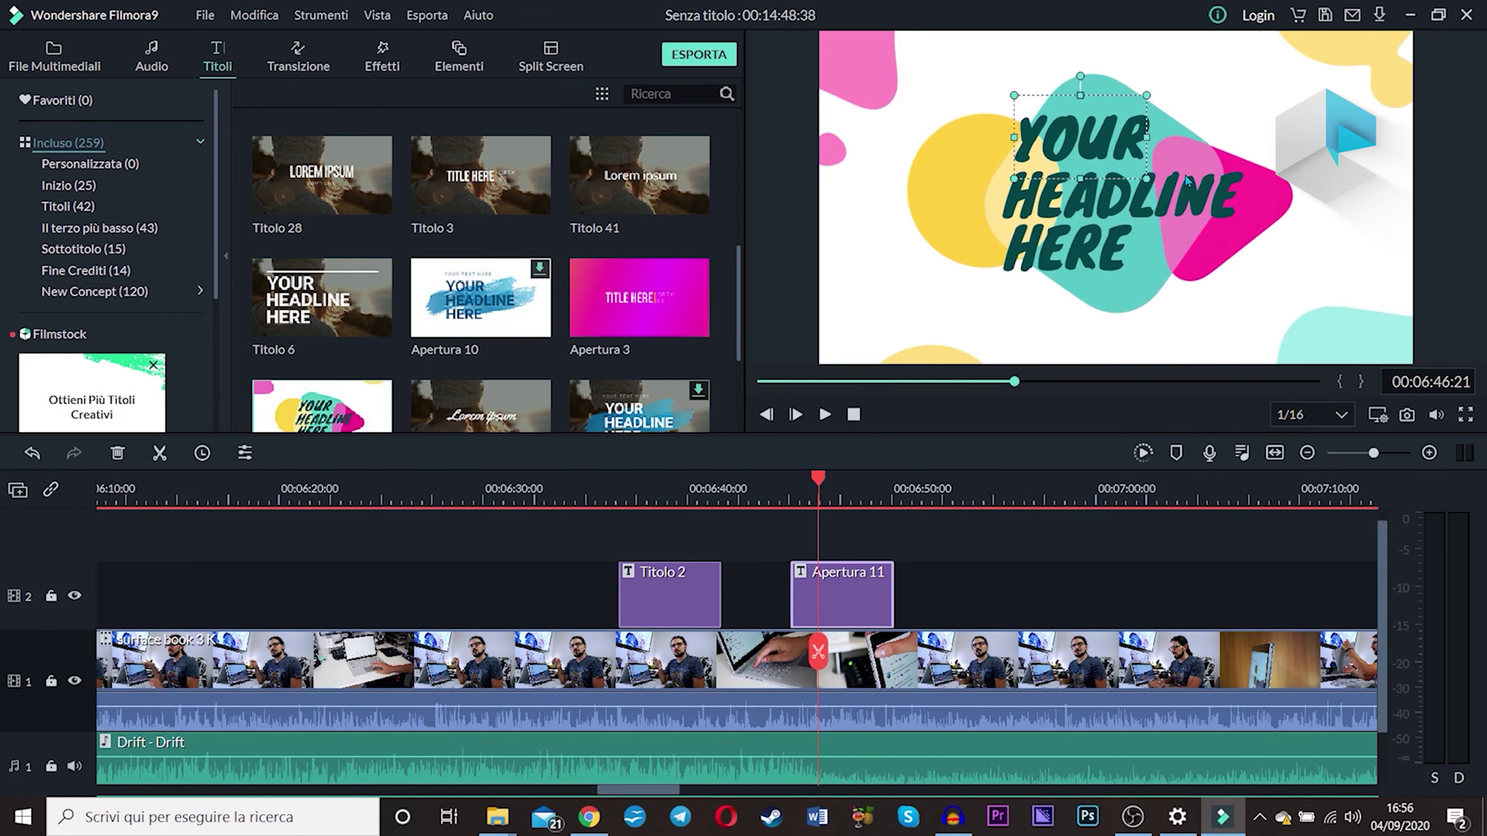
{"action": "double_click", "coordinate": [1163, 135]}
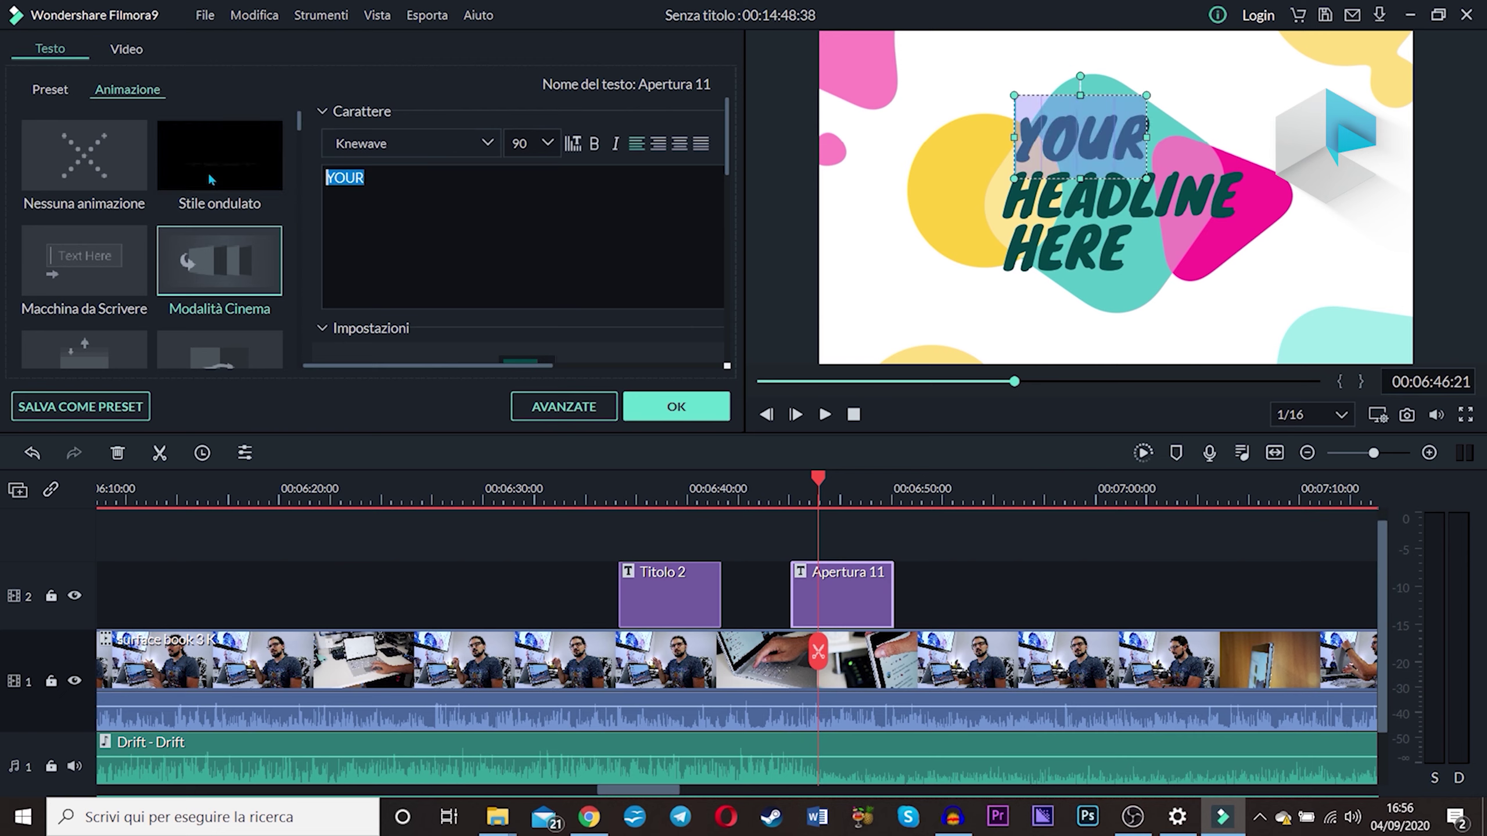
{"action": "type", "text": "ciao"}
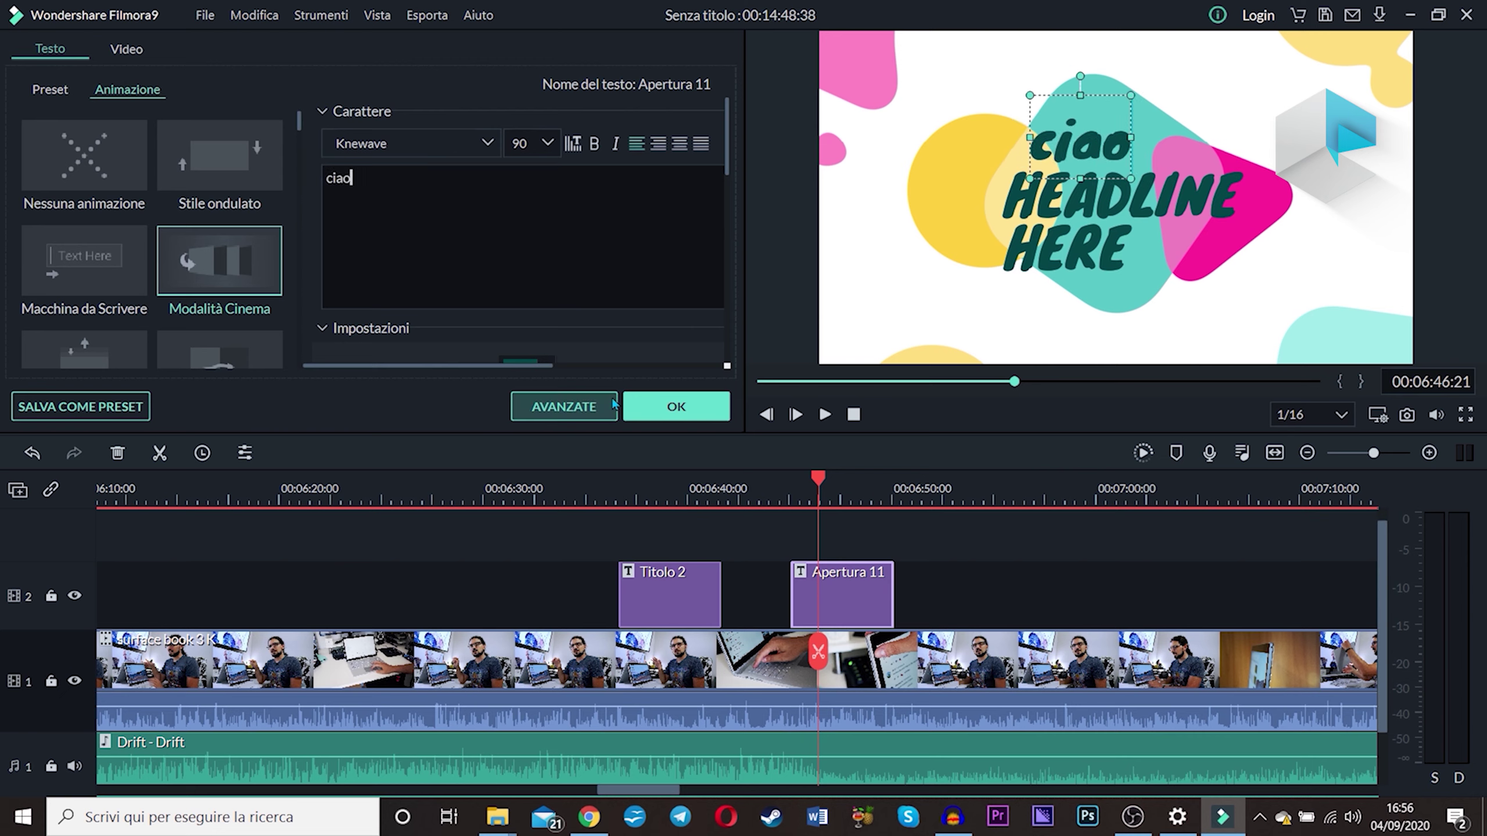
{"action": "left_click", "coordinate": [699, 406]}
{"action": "double_click", "coordinate": [1127, 191]}
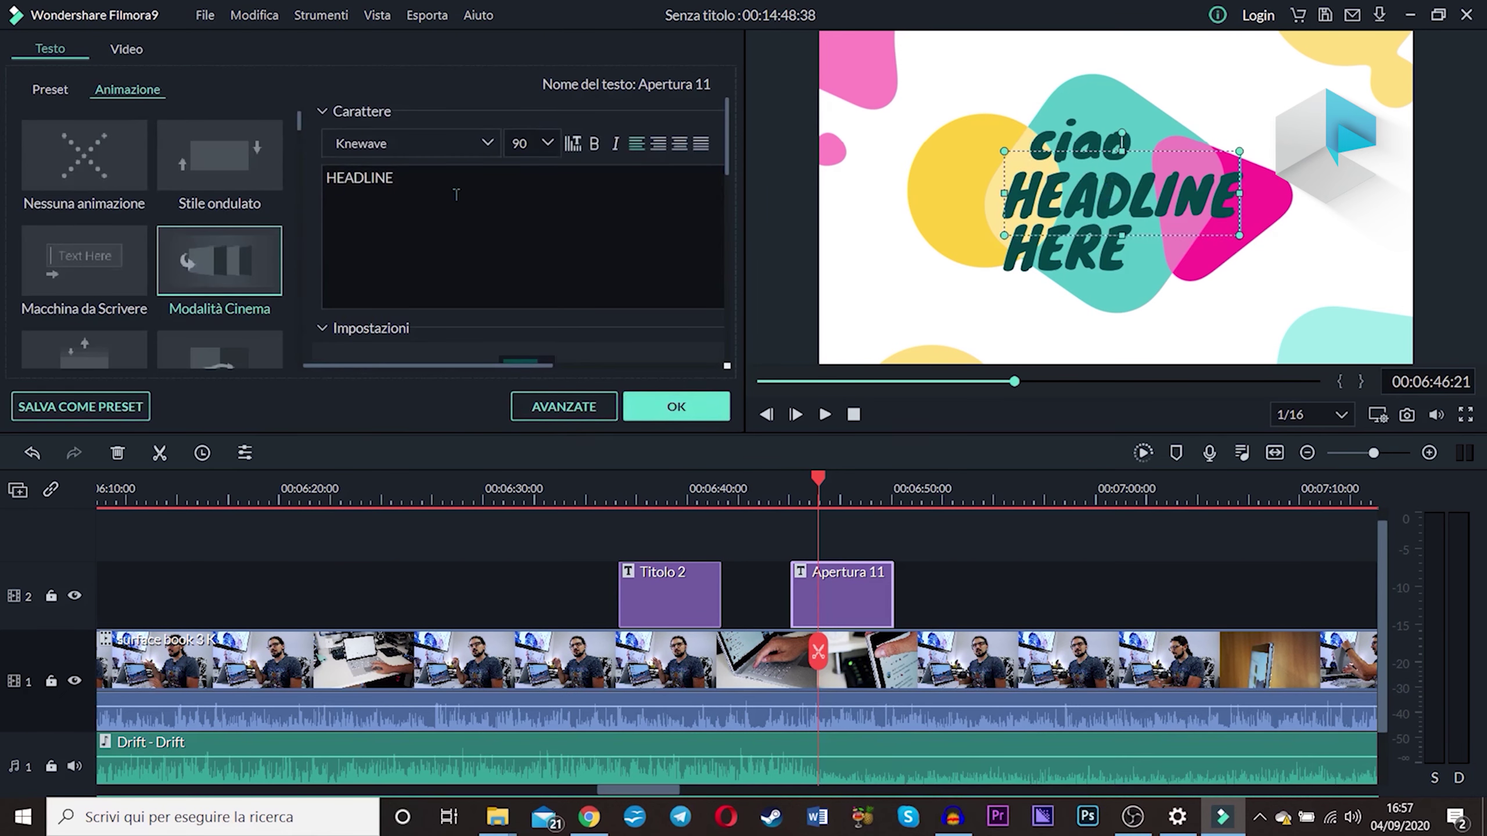
{"action": "type", "text": "amici"}
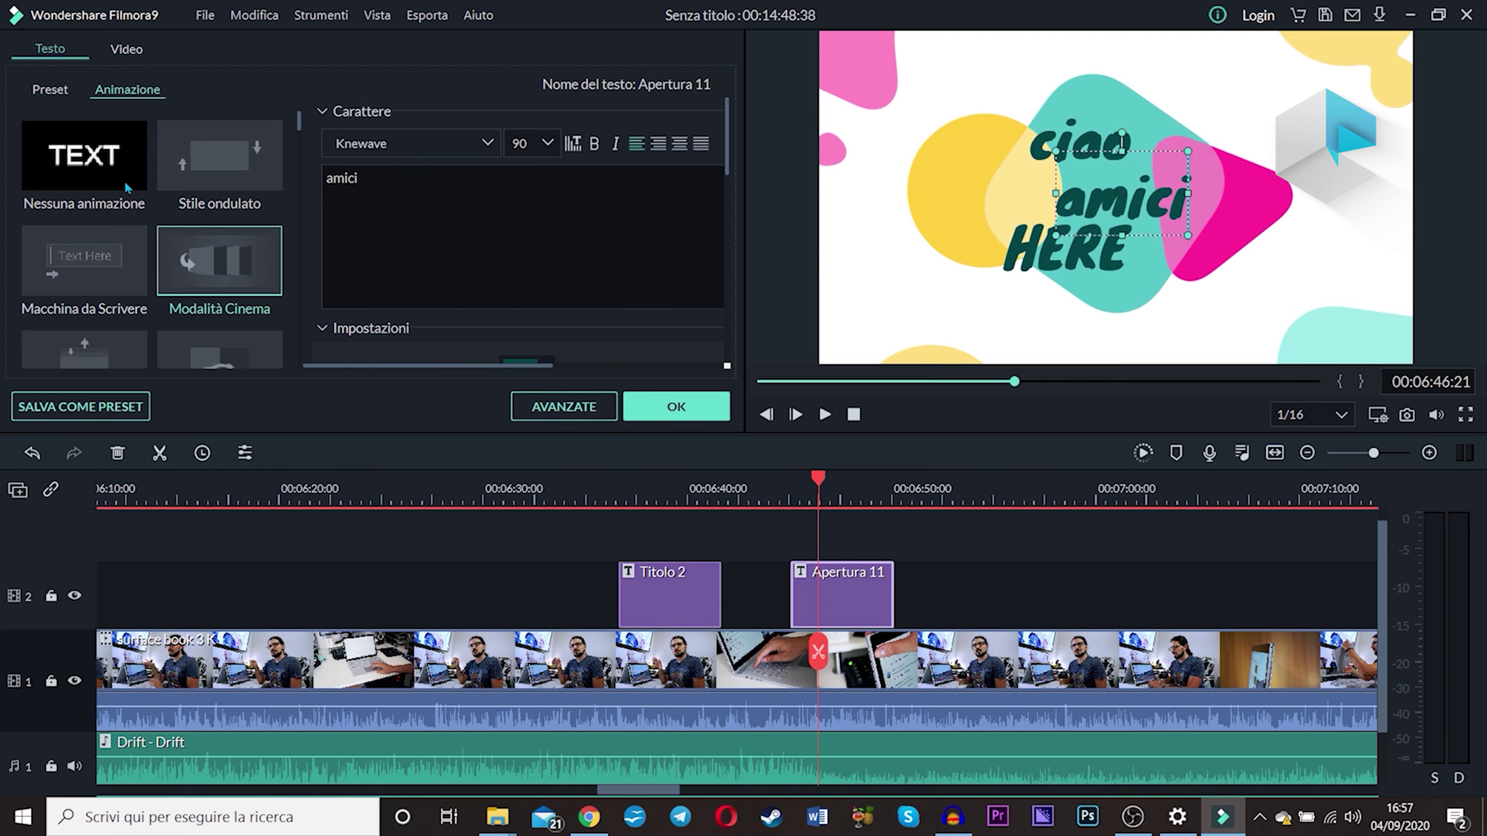
{"action": "left_click", "coordinate": [676, 407]}
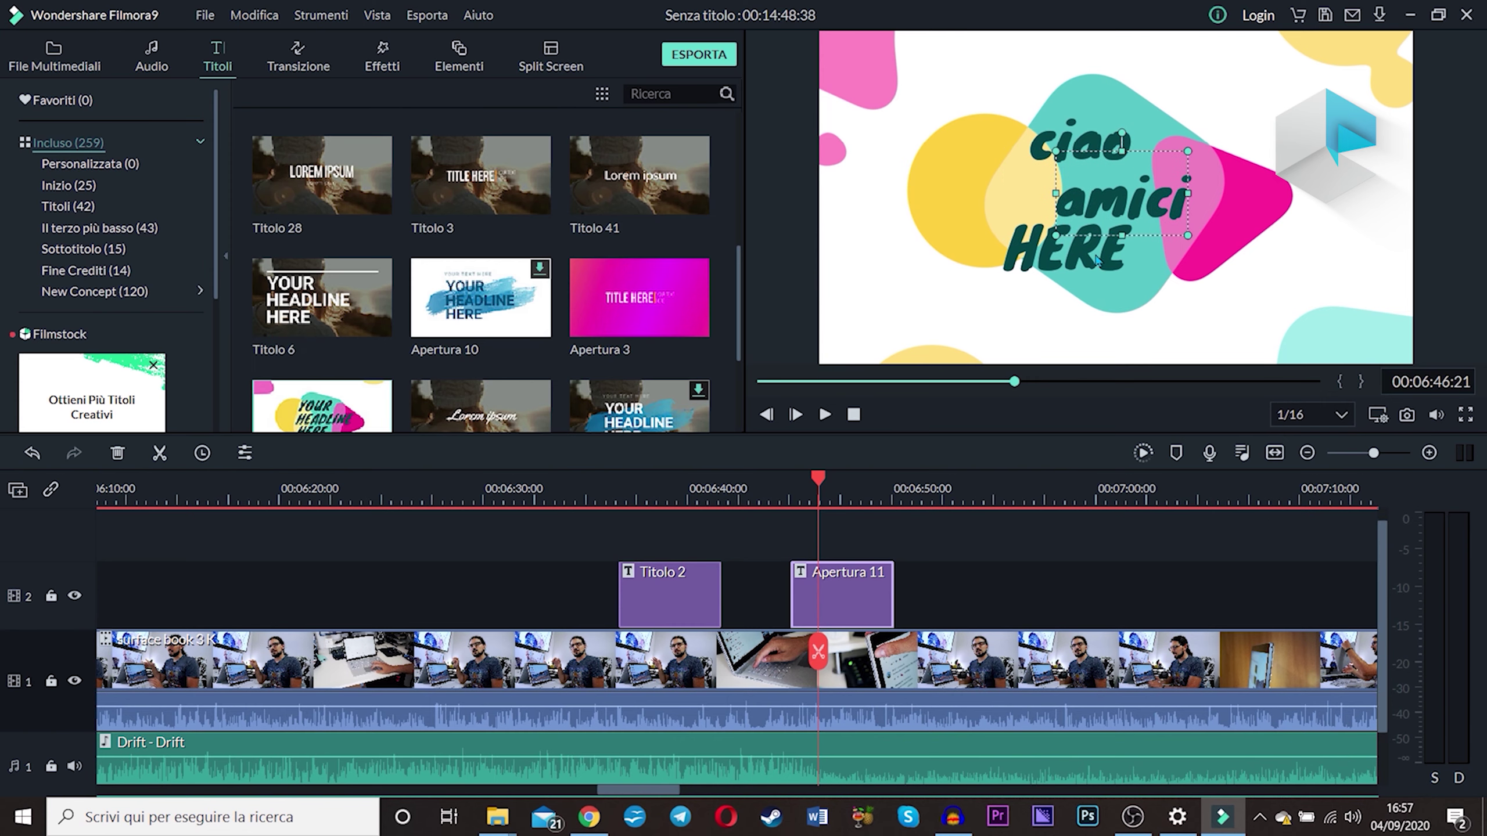
- Change the HERE line of the Apertura 11 title to "notebook italia"
{"action": "double_click", "coordinate": [1096, 261]}
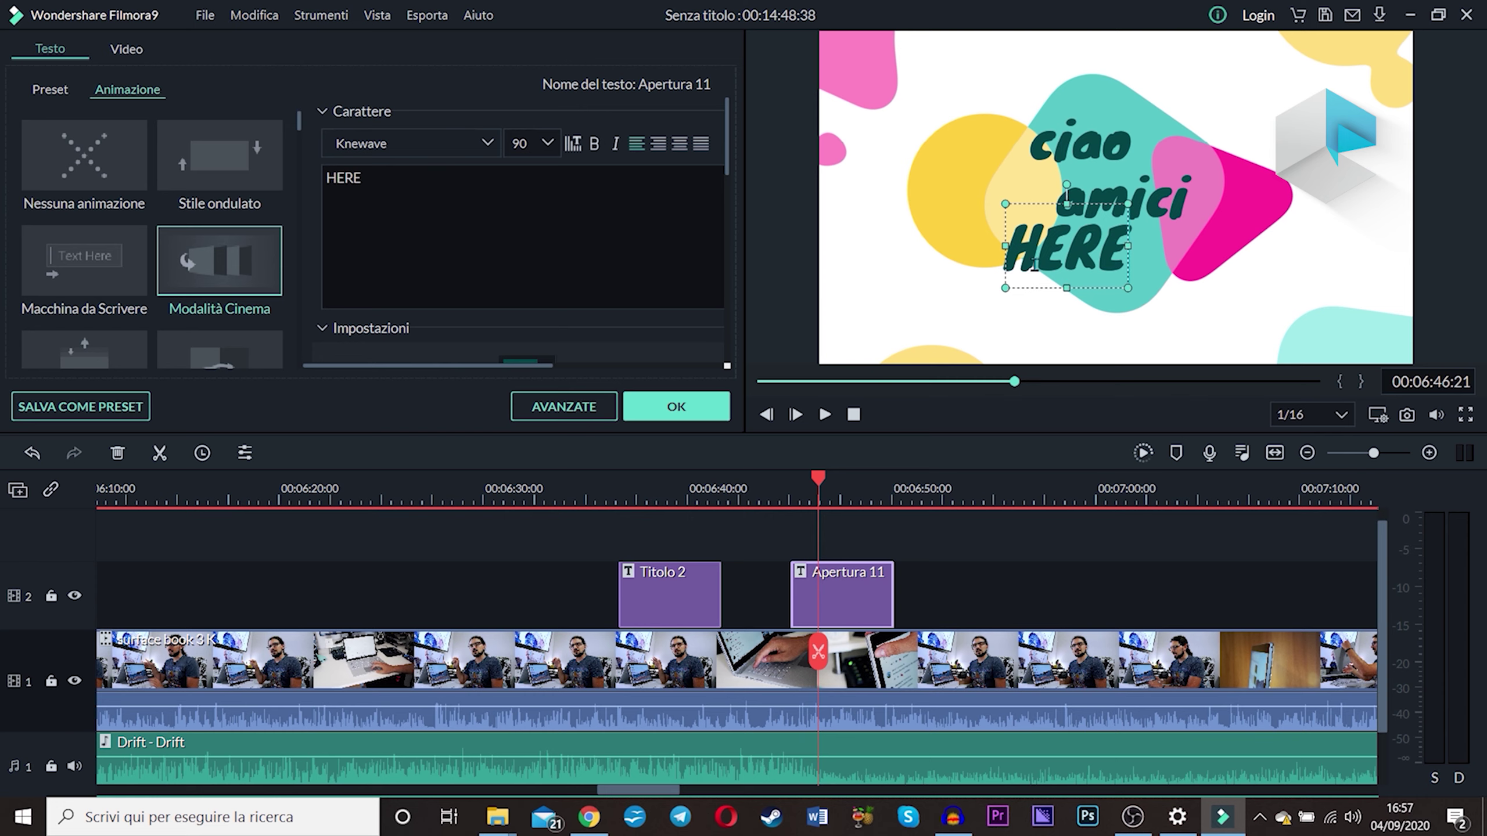
{"action": "key", "text": "ctrl+a"}
{"action": "type", "text": "noteb"}
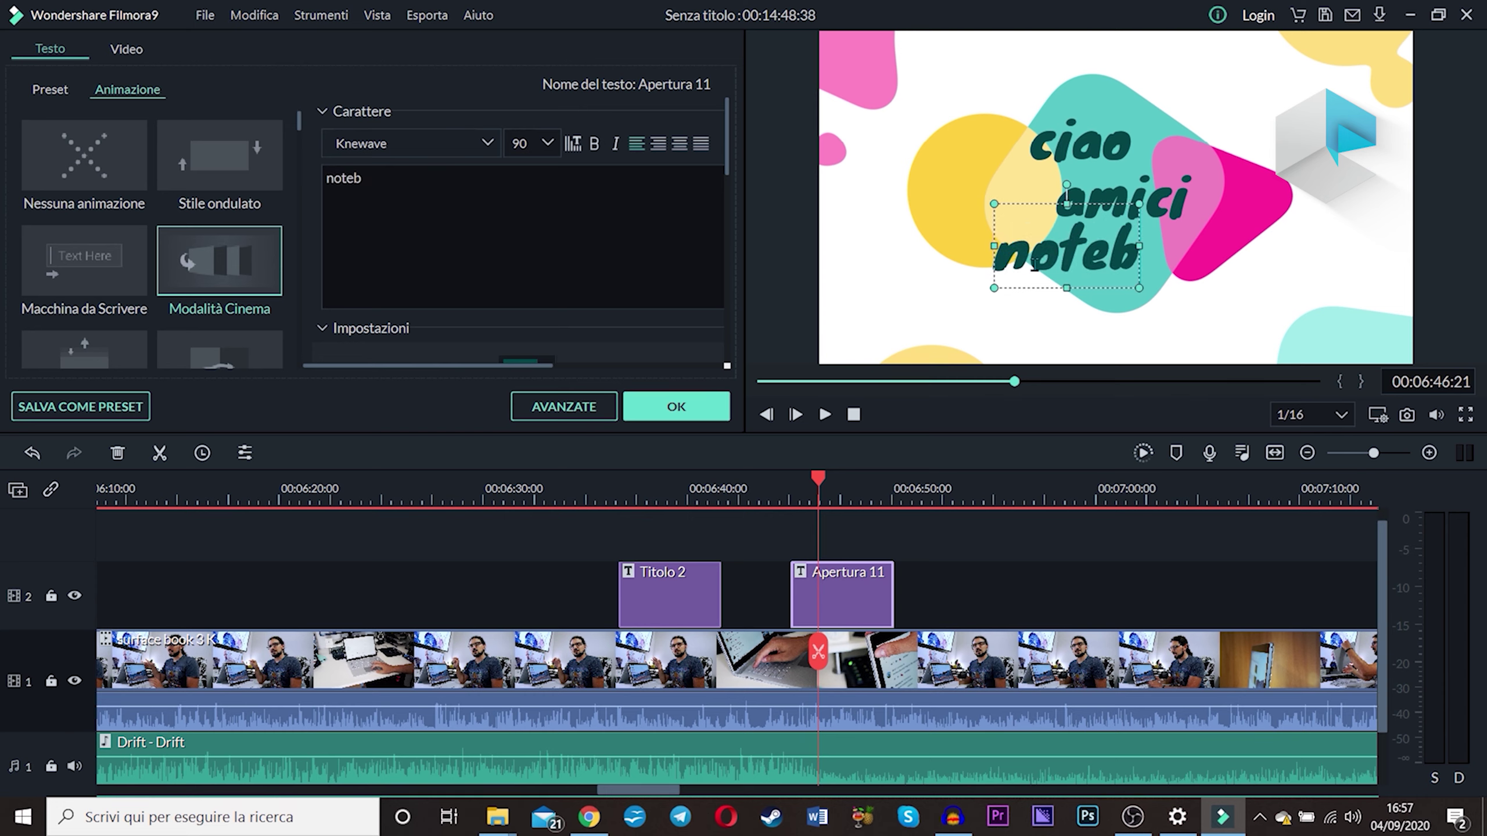
{"action": "type", "text": "ook italia"}
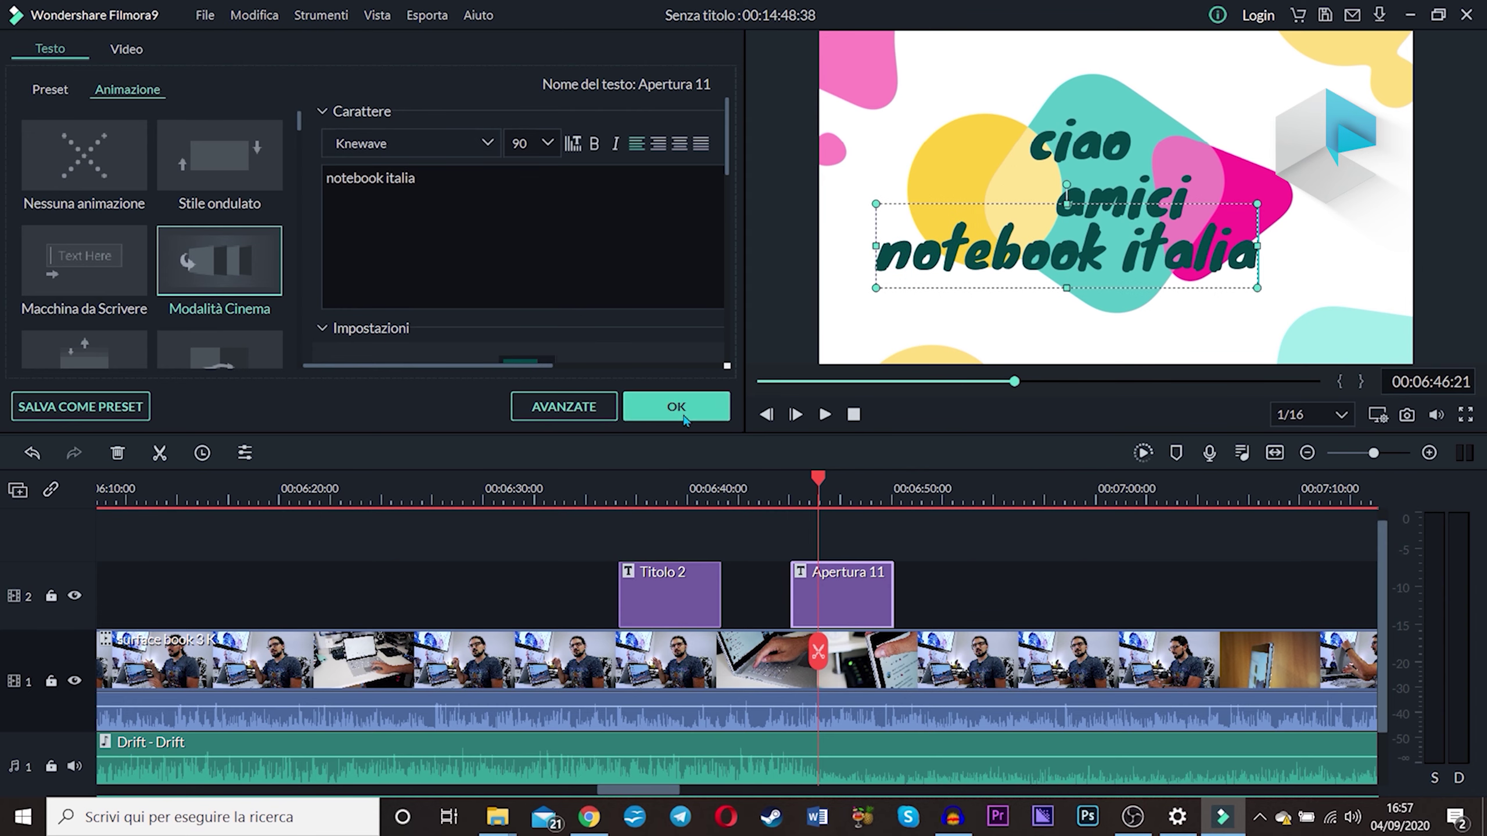
{"action": "left_click", "coordinate": [715, 417]}
- Play the edited Apertura 11 title in the preview from just before its clip
{"action": "left_click", "coordinate": [787, 488]}
{"action": "key", "text": "space"}
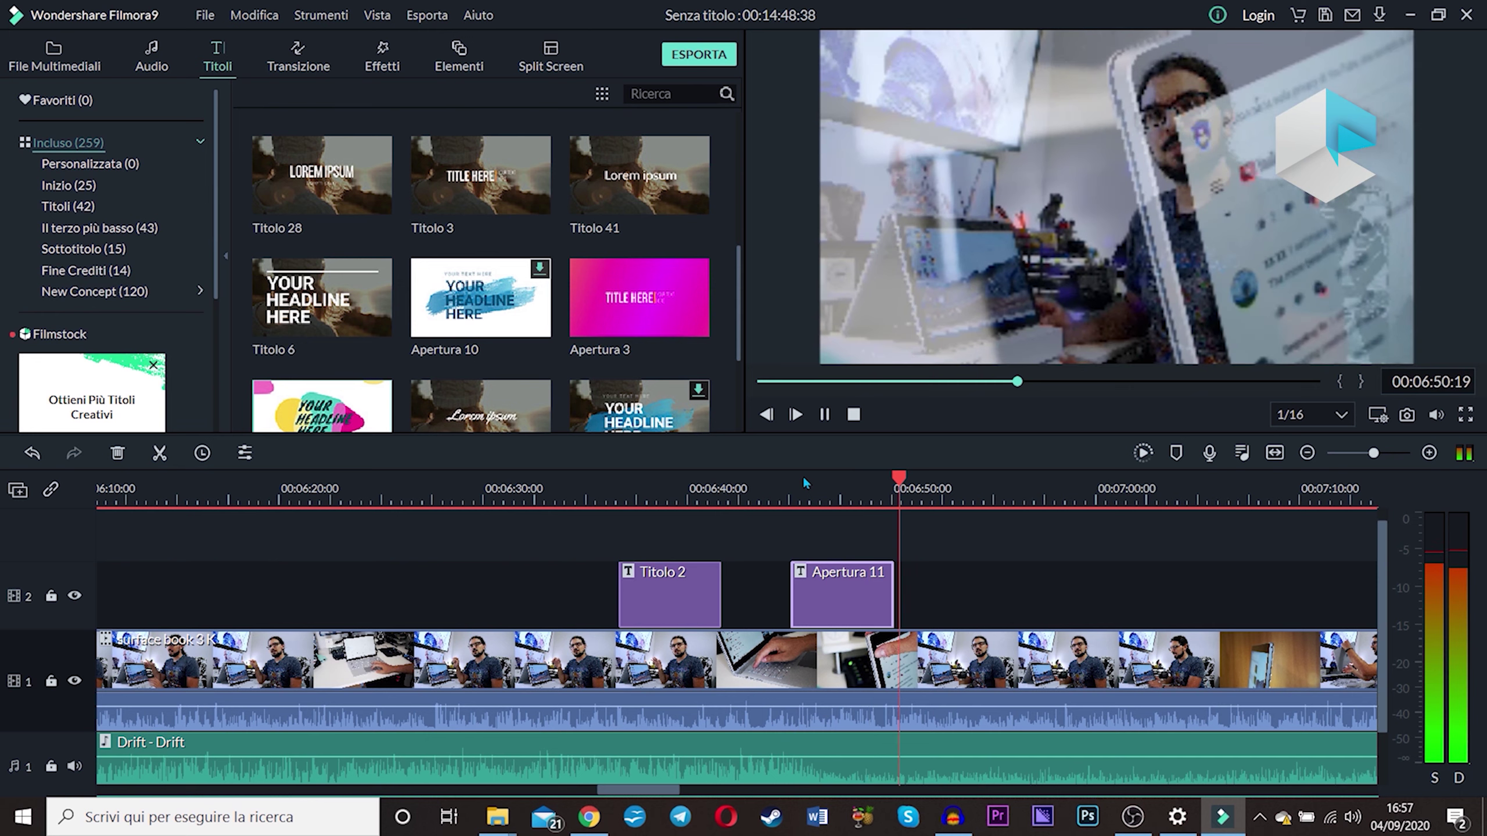
{"action": "key", "text": "space"}
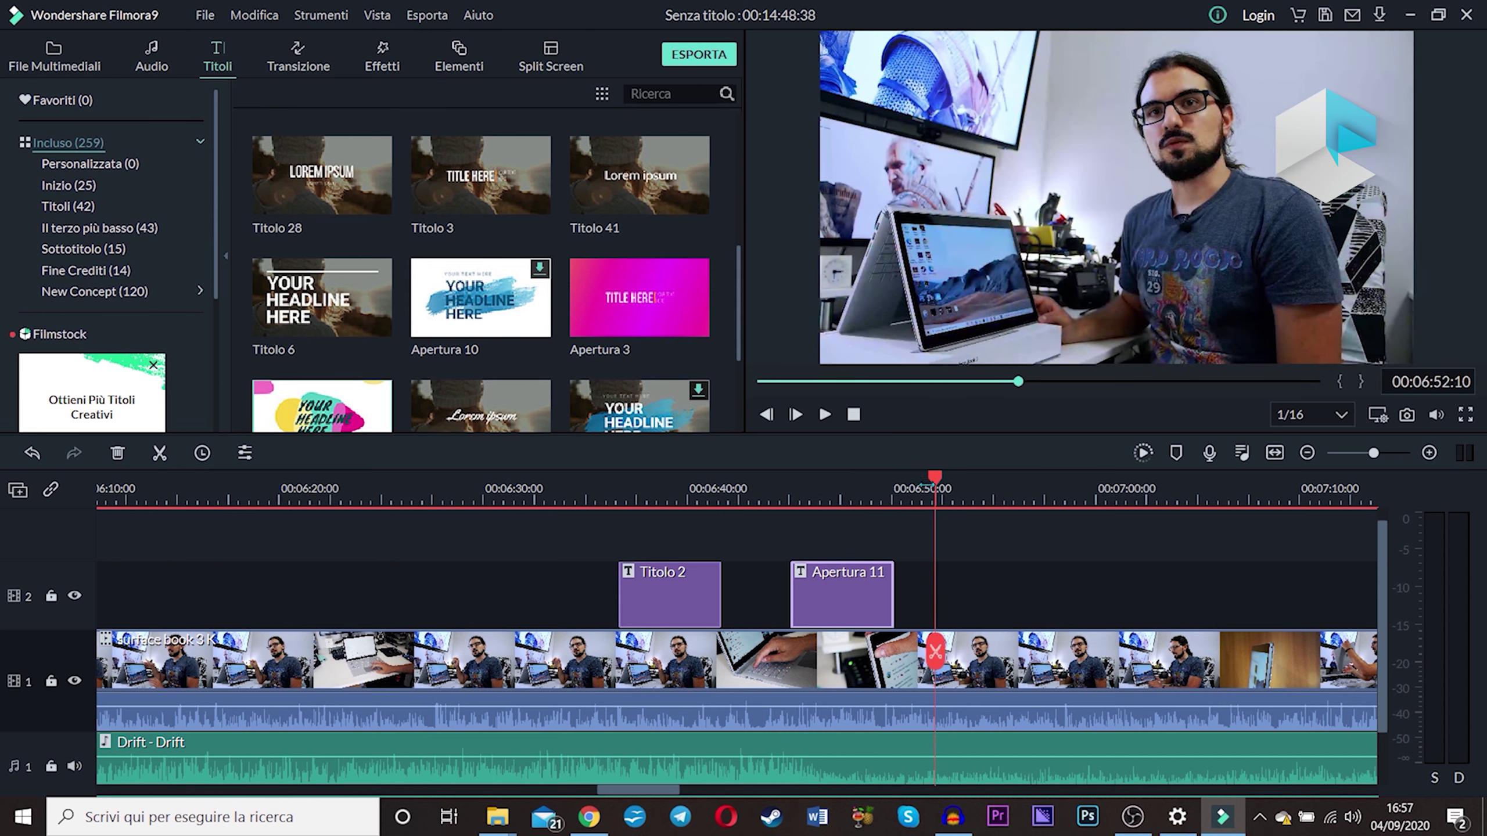
- Split the video and music clips at 00:06:57:21 and place a Dissolvi transition over the video cut
{"action": "left_click_drag", "start_coordinate": [939, 482], "coordinate": [1043, 482]}
{"action": "left_click", "coordinate": [298, 65]}
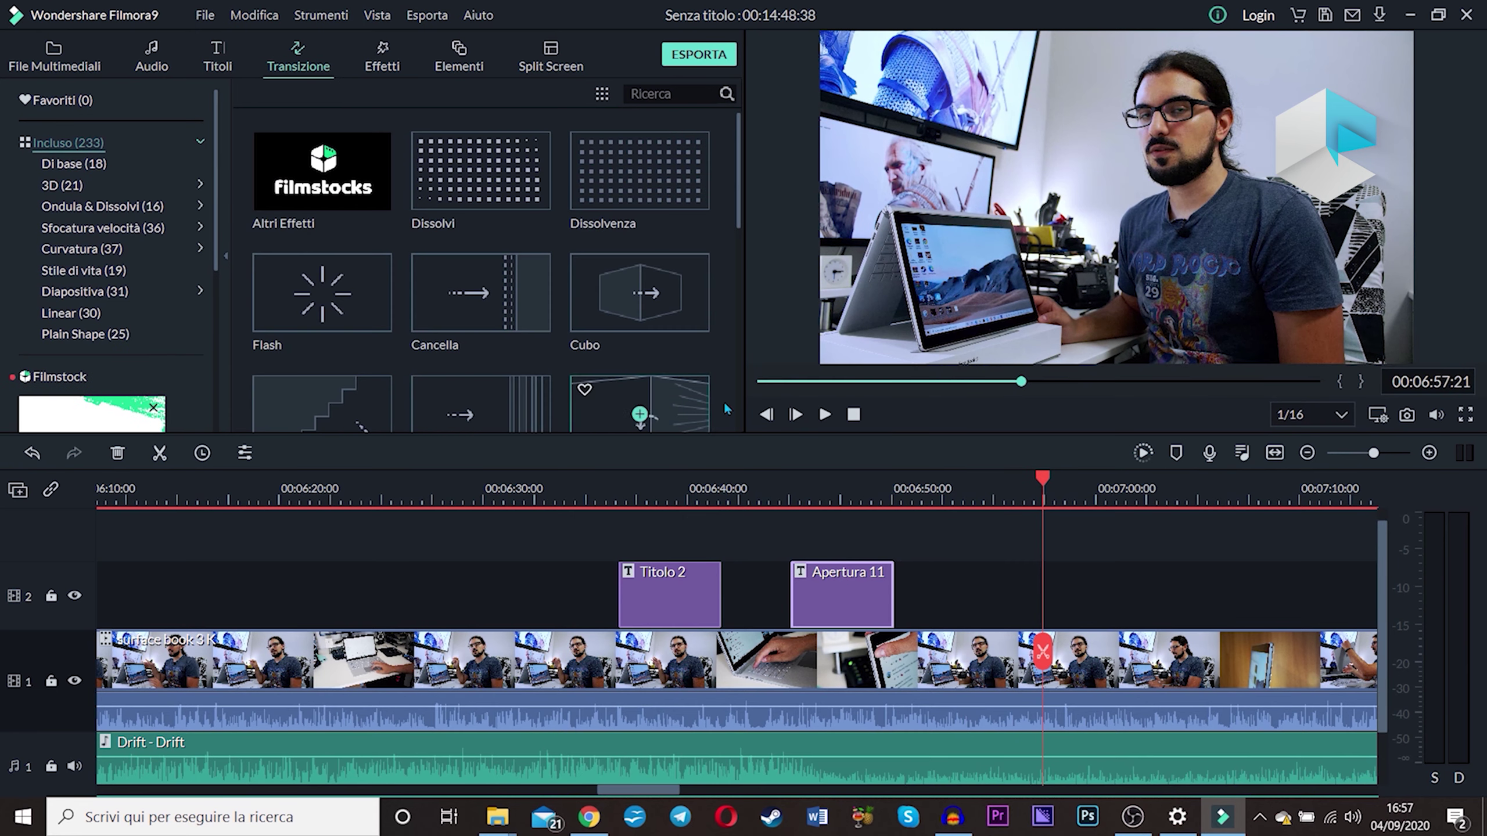
{"action": "left_click", "coordinate": [1047, 666]}
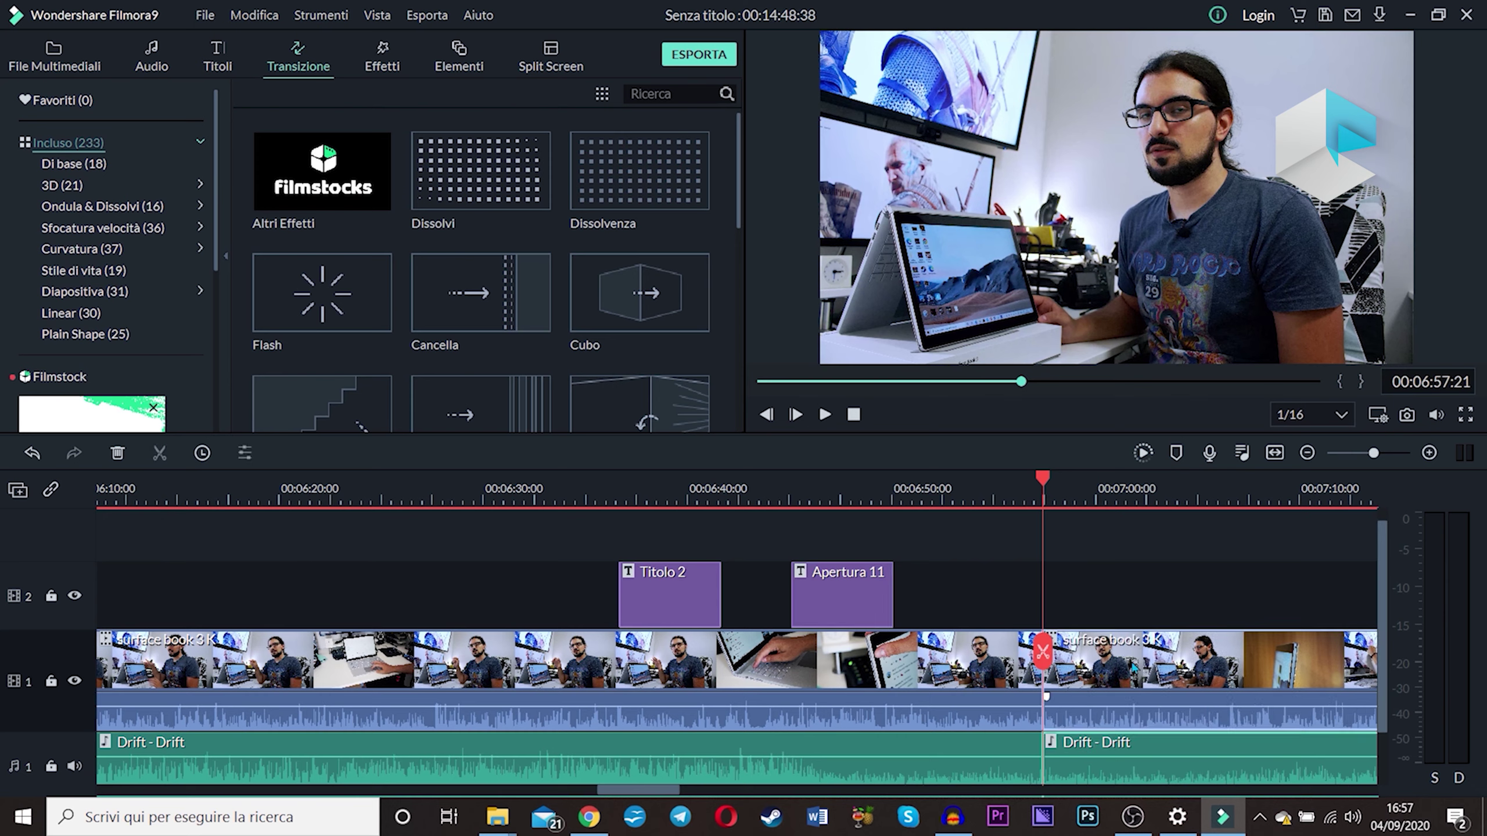
{"action": "left_click_drag", "start_coordinate": [443, 200], "coordinate": [1042, 715]}
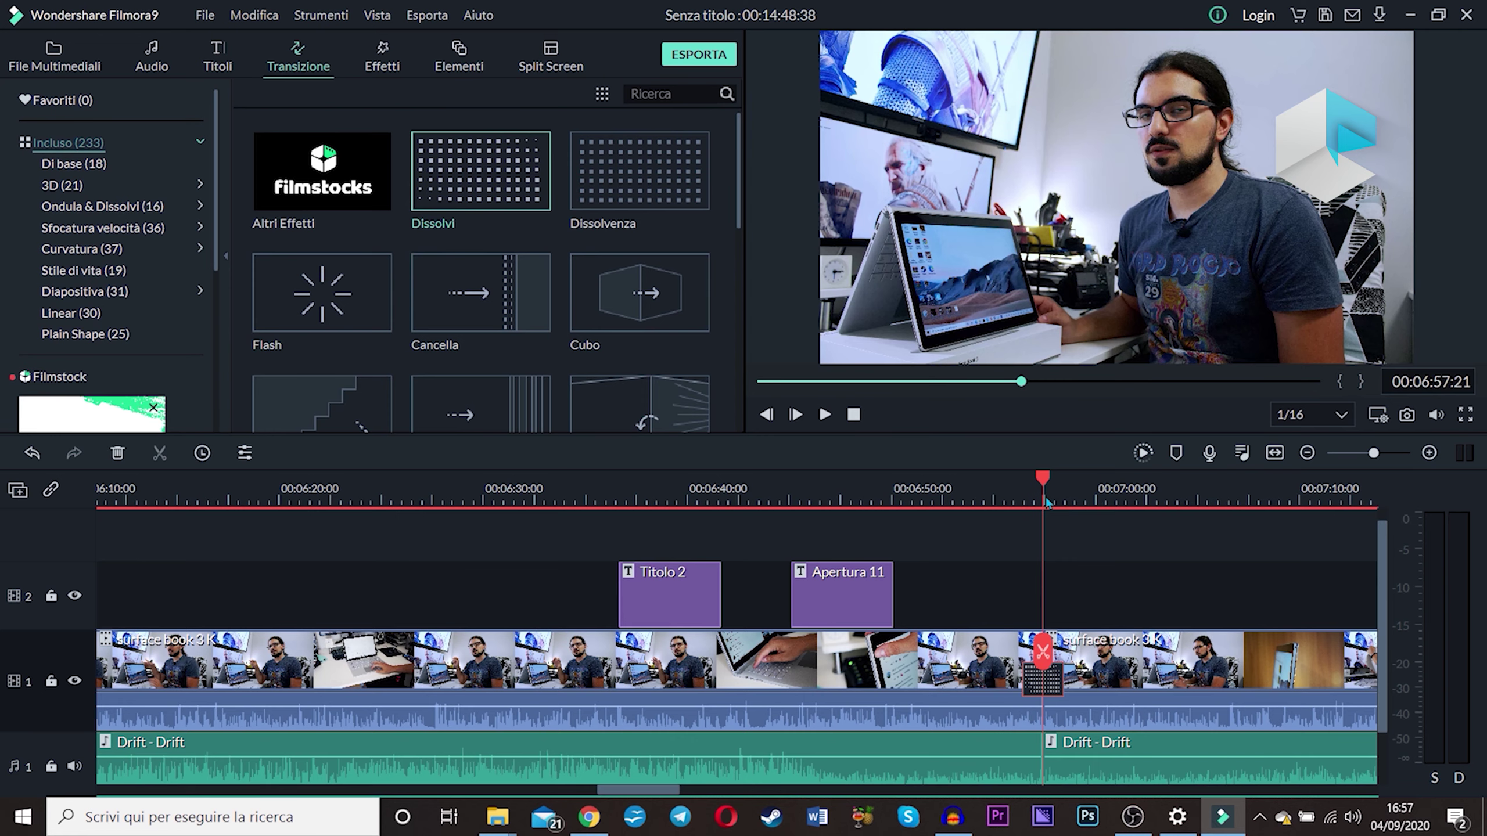
- Preview the Dissolvi transition shifted to end at the cut, and re-centre it over the cut
{"action": "scroll", "coordinate": [1001, 497], "scroll_direction": "up", "scroll_amount": 5}
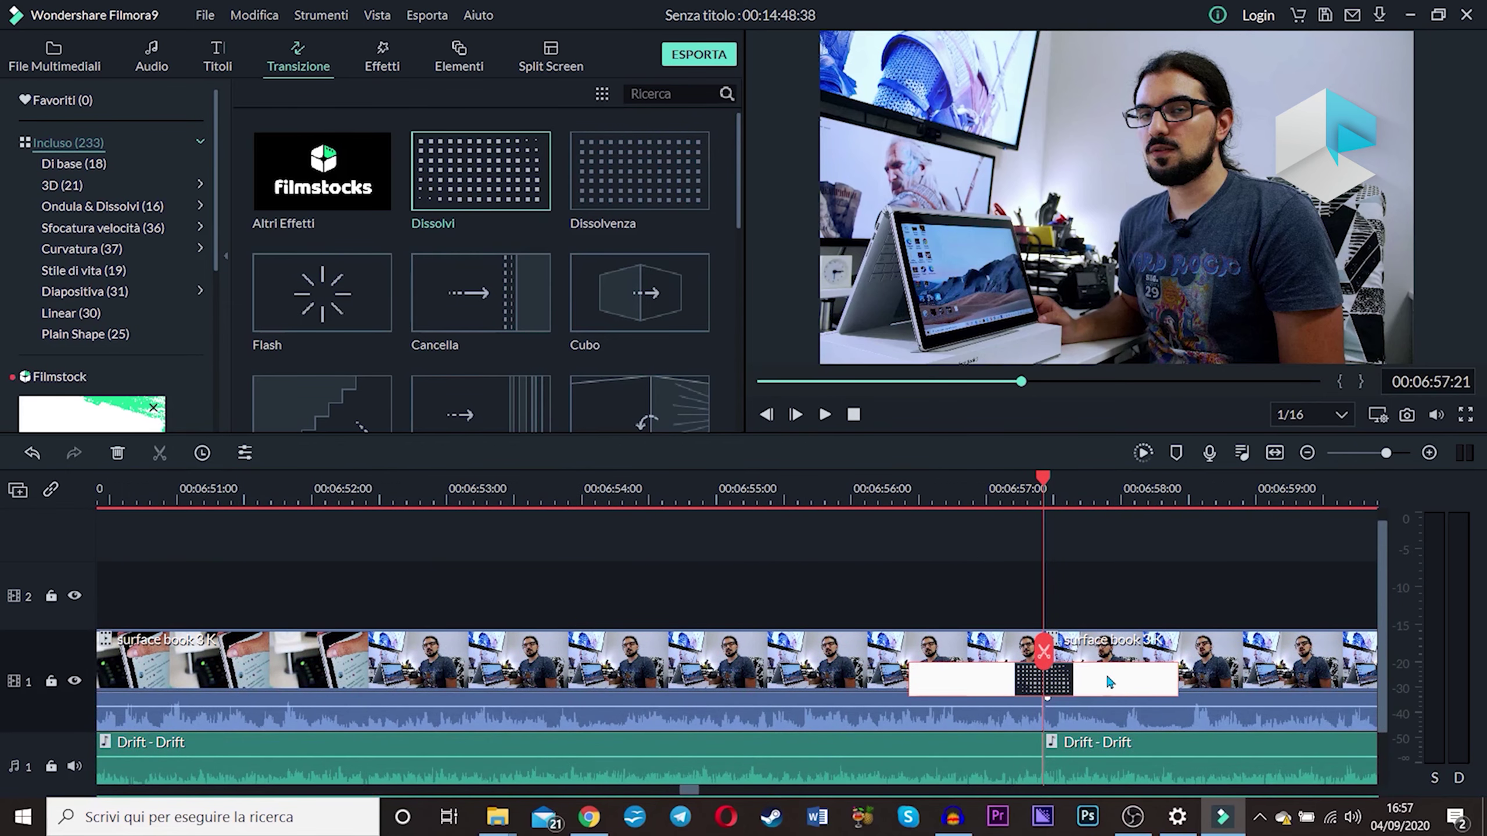
{"action": "left_click_drag", "start_coordinate": [1111, 681], "coordinate": [843, 687]}
{"action": "left_click", "coordinate": [739, 498]}
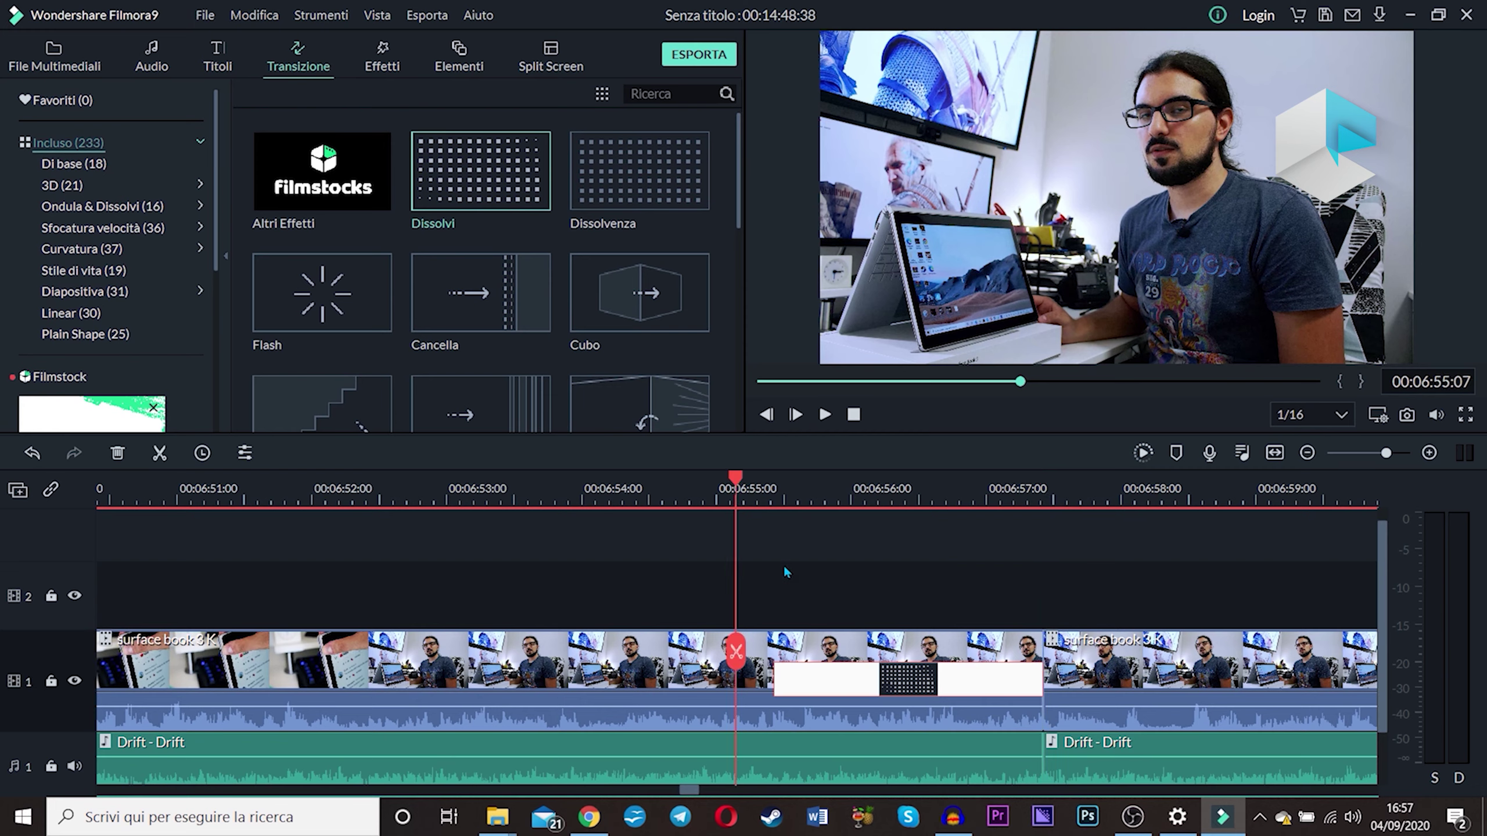
{"action": "key", "text": "space"}
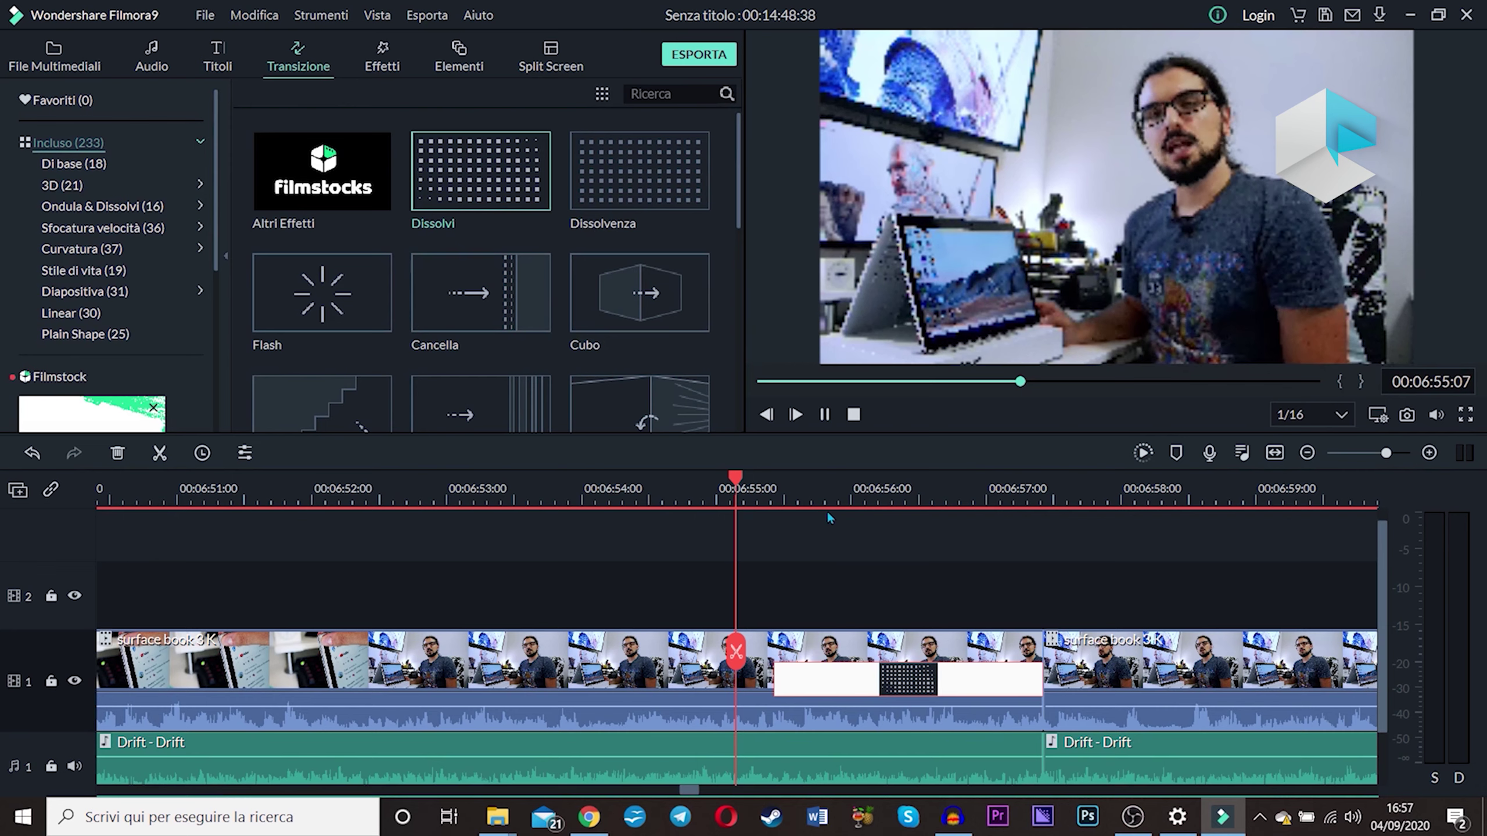
{"action": "left_click", "coordinate": [706, 492]}
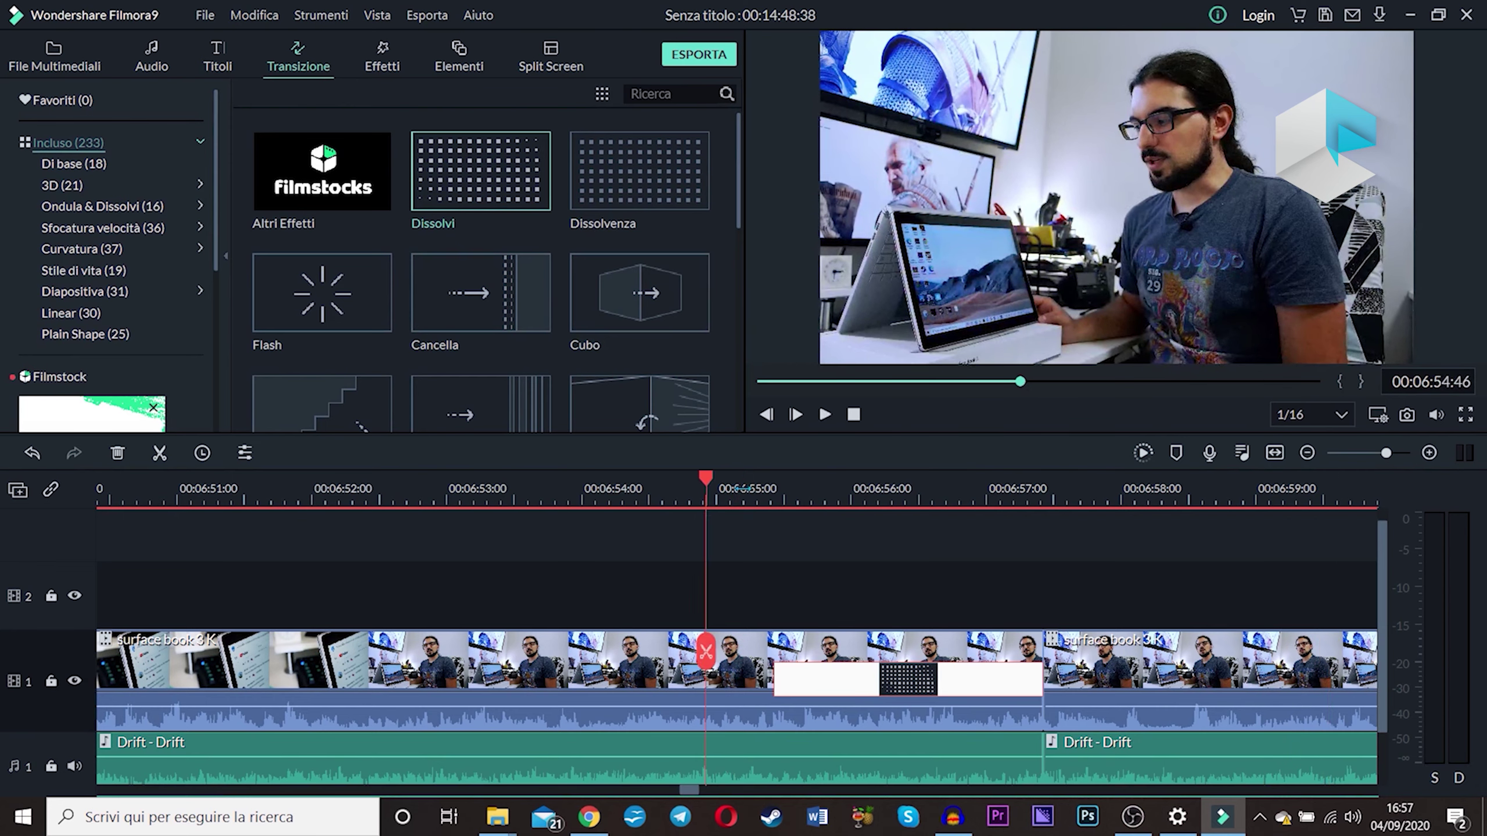
{"action": "key", "text": "space"}
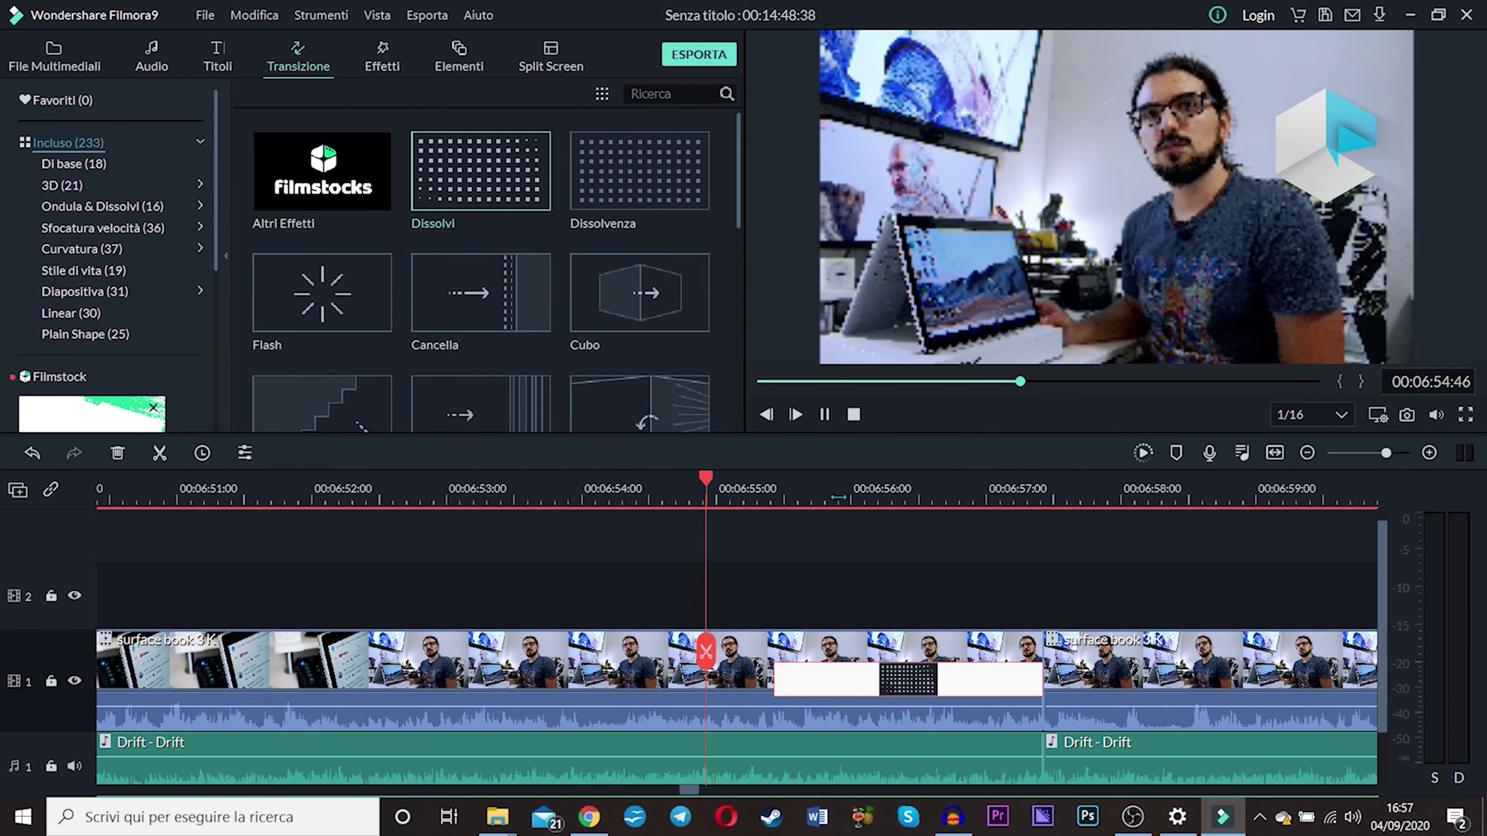
{"action": "left_click_drag", "start_coordinate": [861, 692], "coordinate": [1054, 688]}
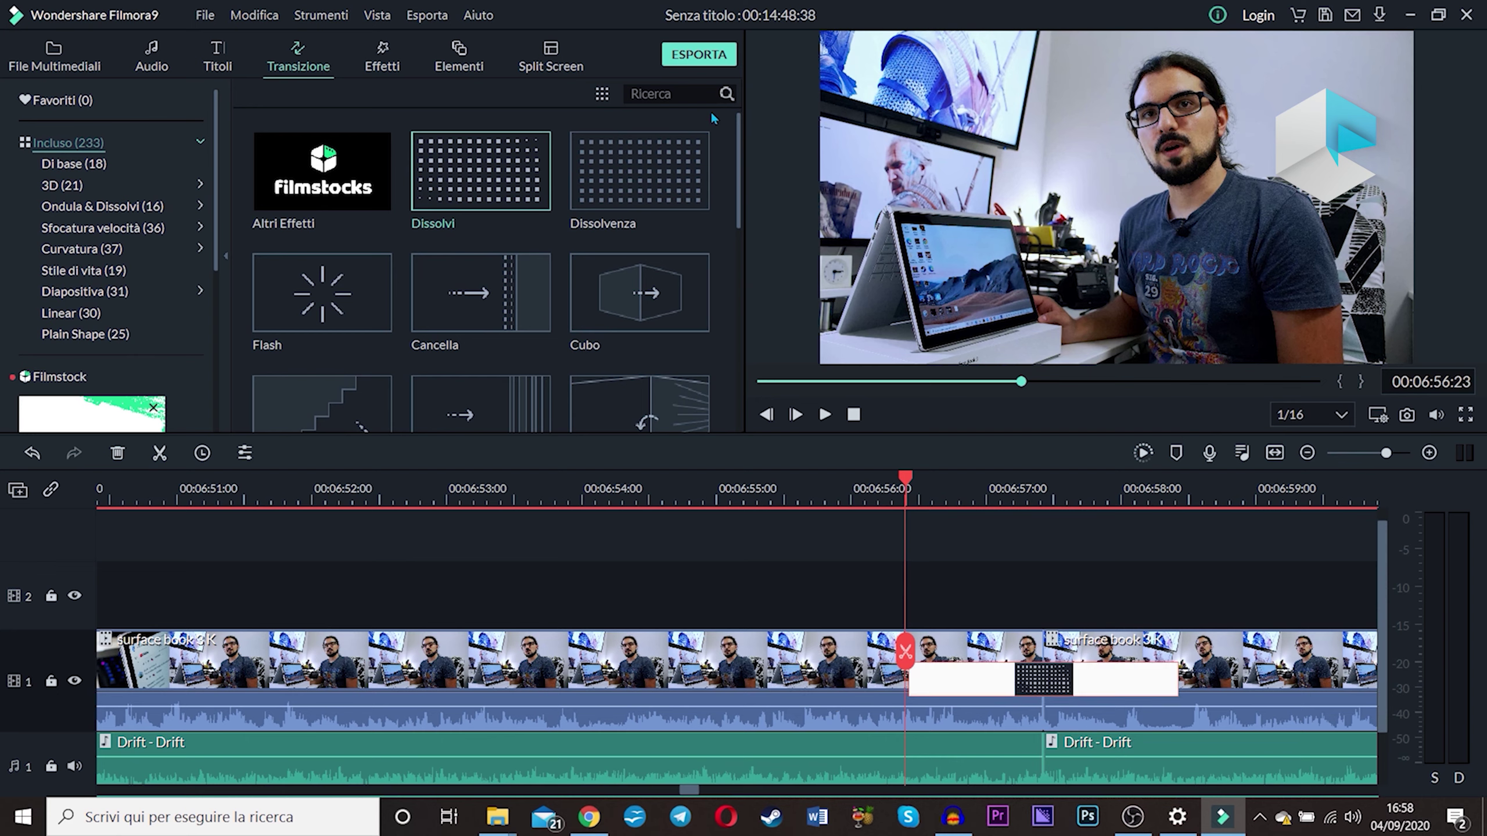
- Replace the Dissolvi transition over the video cut with Plain Shape 12 from the Plain Shape transitions
{"action": "left_click", "coordinate": [102, 227]}
{"action": "left_click", "coordinate": [82, 249]}
{"action": "left_click", "coordinate": [87, 271]}
{"action": "left_click", "coordinate": [101, 293]}
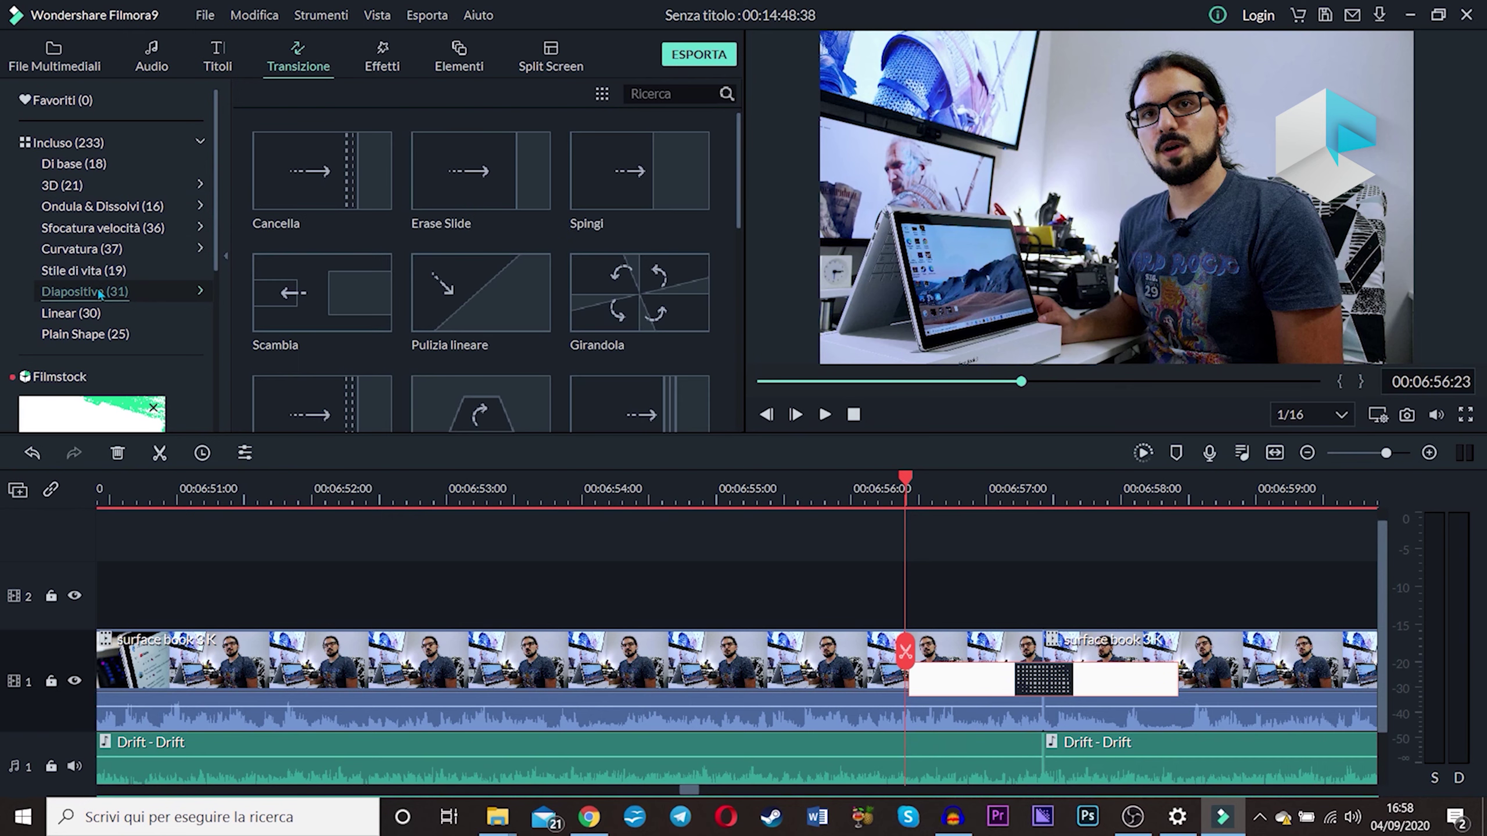
{"action": "left_click", "coordinate": [98, 315]}
{"action": "left_click", "coordinate": [99, 336]}
{"action": "left_click", "coordinate": [71, 313]}
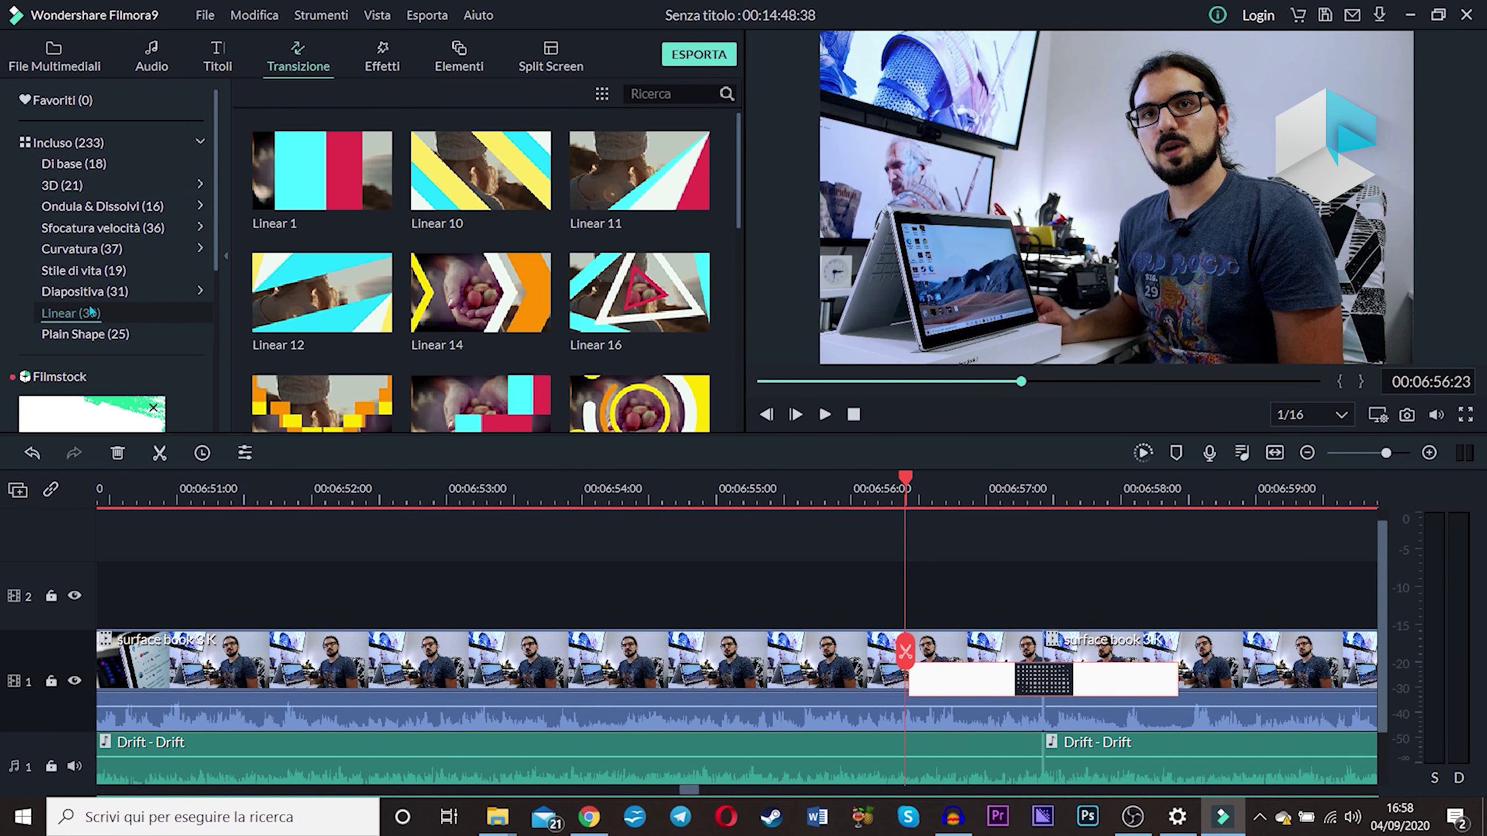
{"action": "left_click", "coordinate": [84, 334]}
{"action": "left_click_drag", "start_coordinate": [363, 274], "coordinate": [1022, 633]}
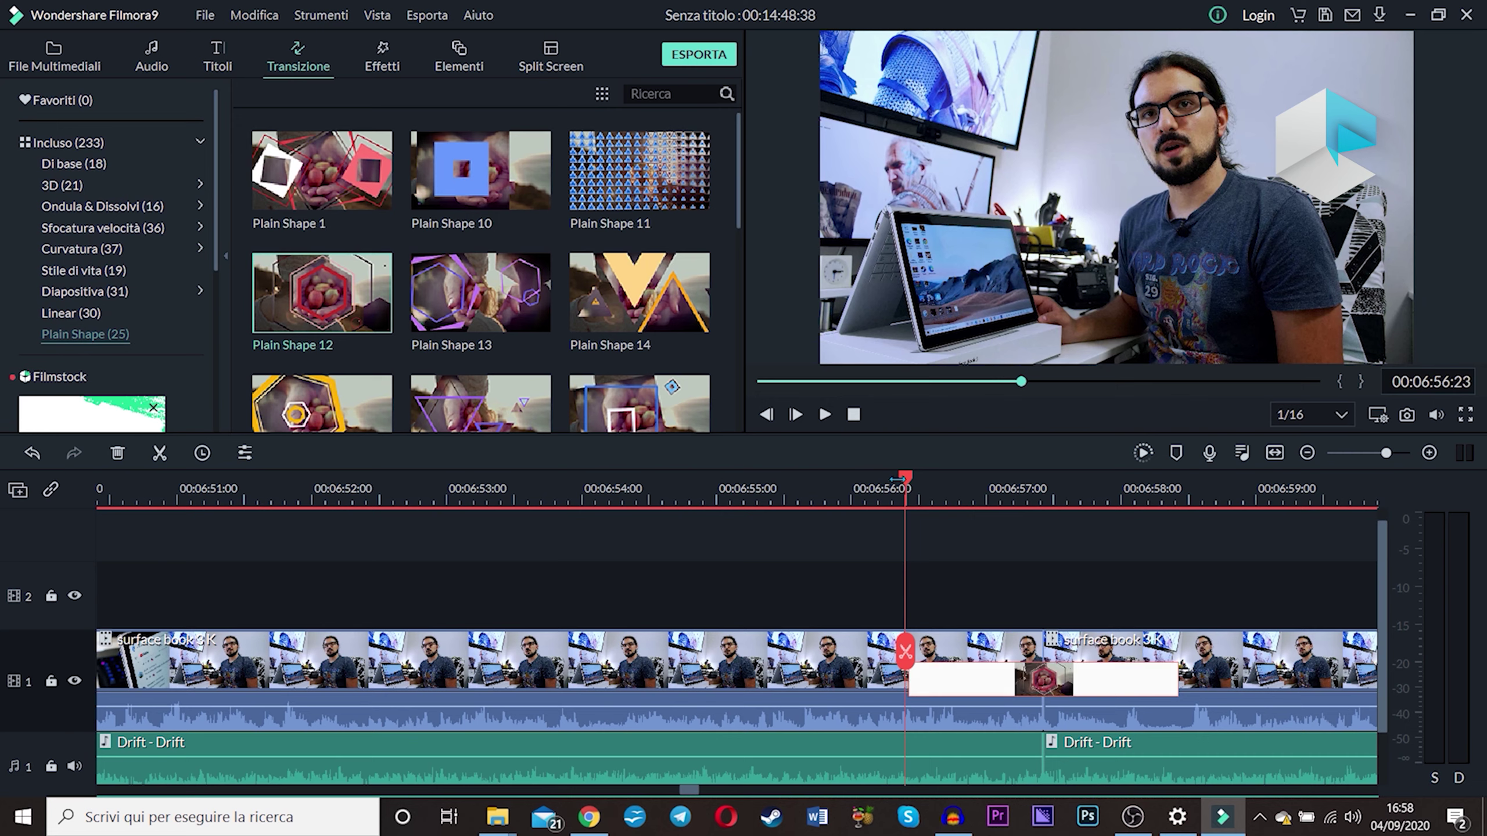
{"action": "left_click_drag", "start_coordinate": [907, 479], "coordinate": [896, 479]}
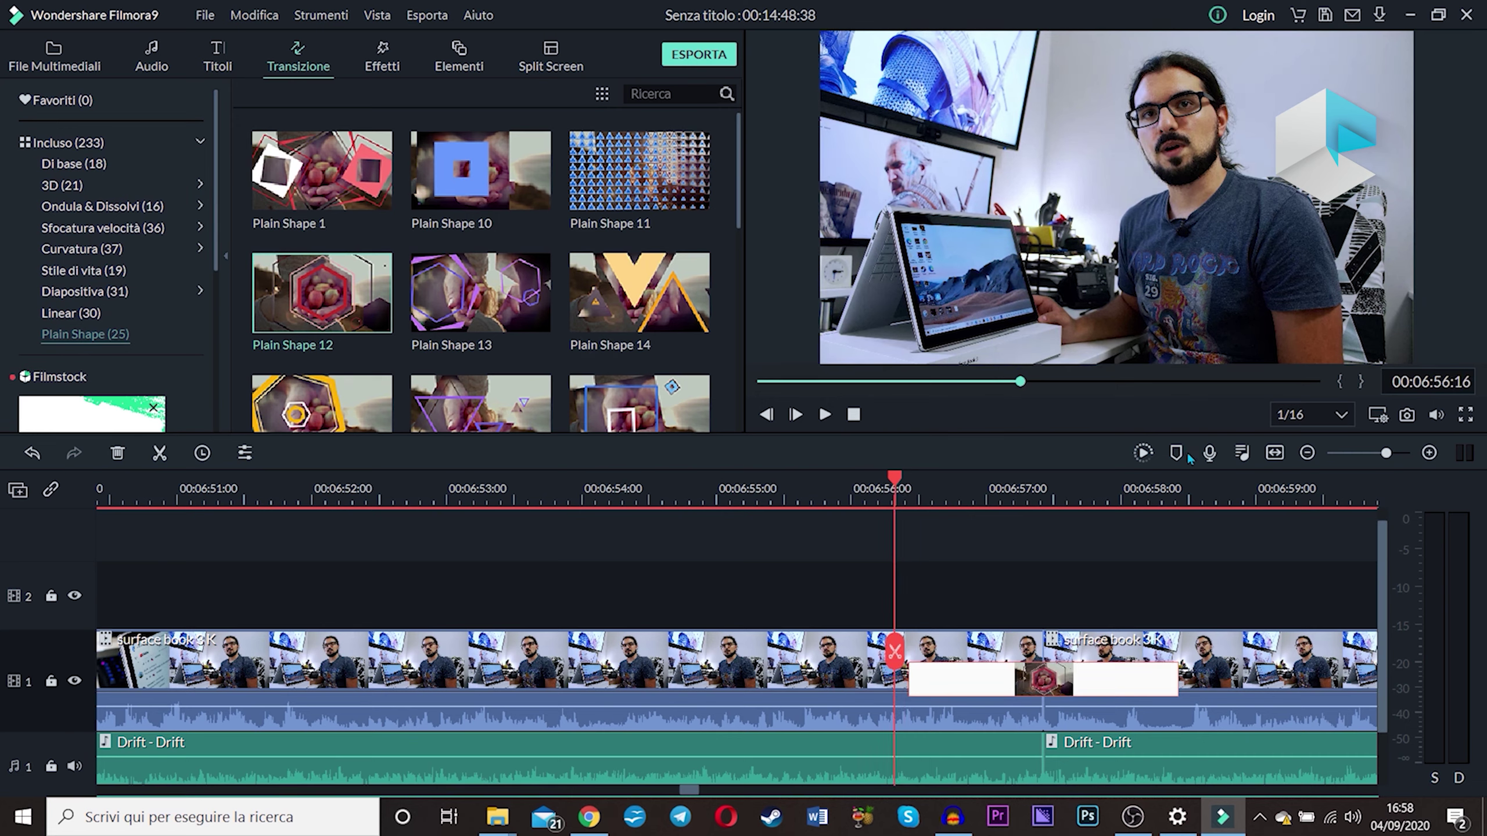
{"action": "left_click", "coordinate": [1142, 452]}
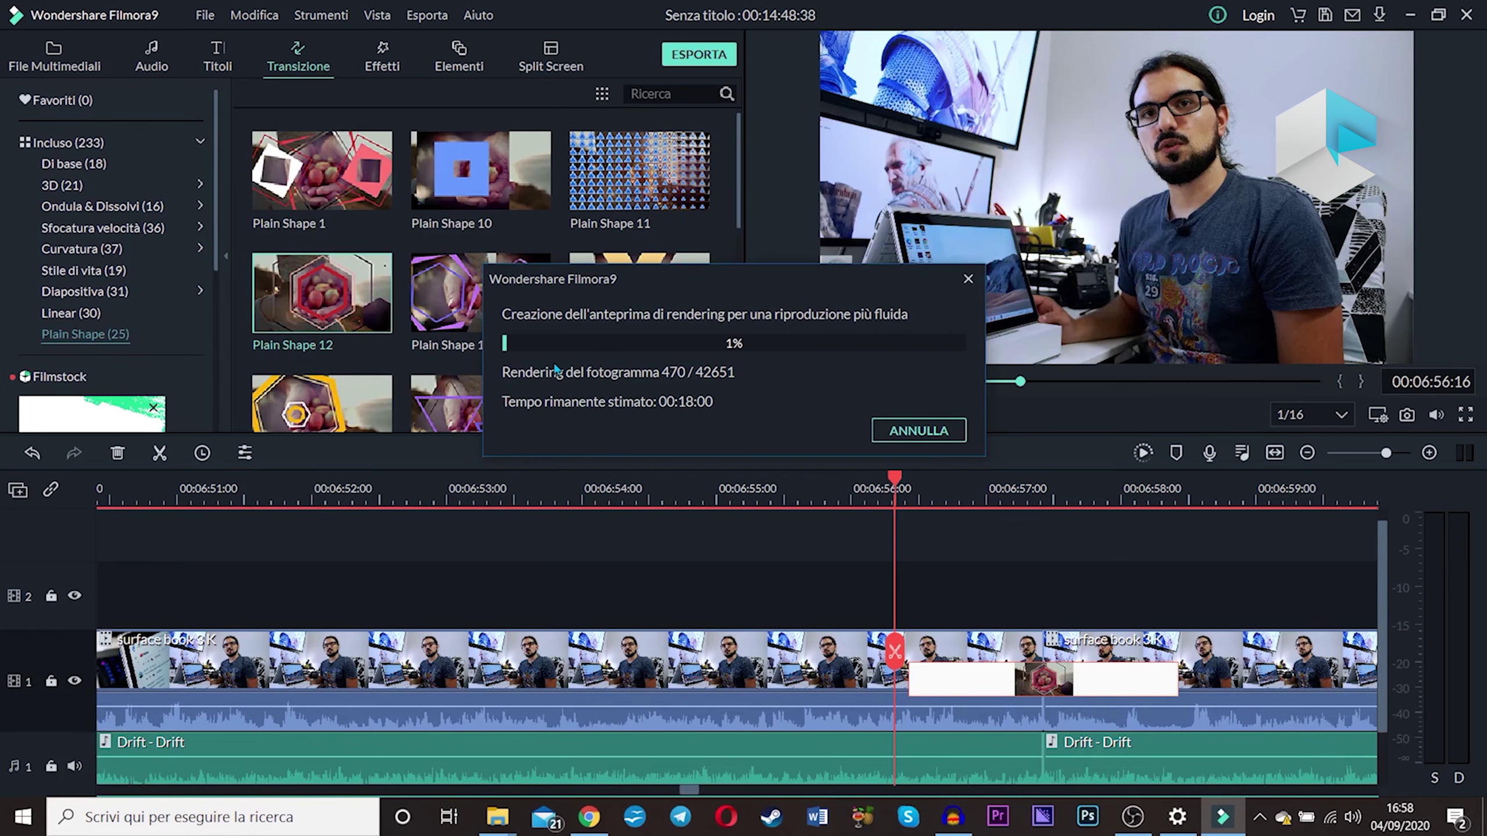
{"action": "left_click", "coordinate": [969, 279]}
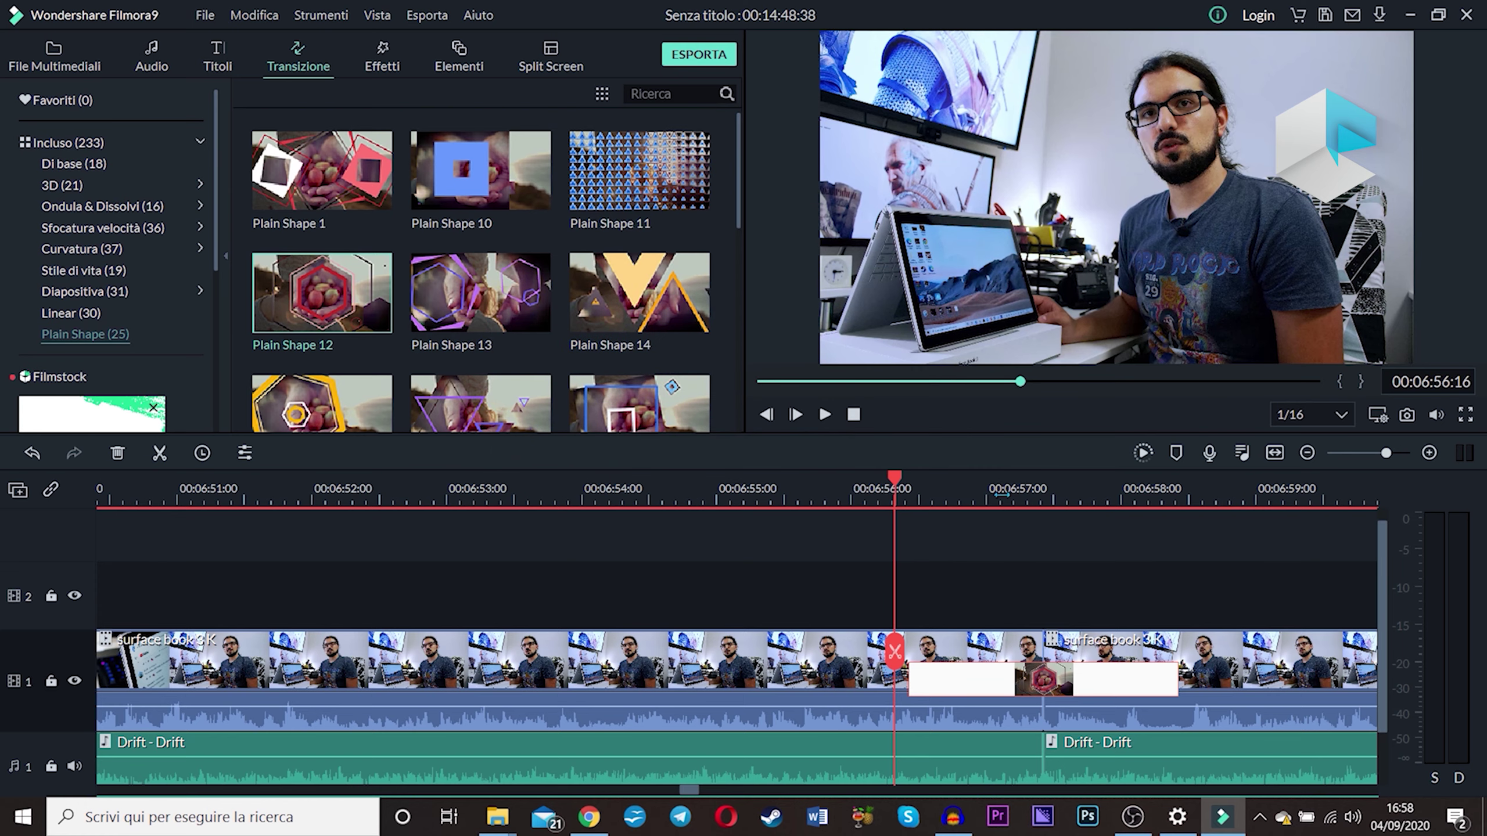
- Play the Plain Shape 12 transition in the preview with the timeline enlarged around the cut
{"action": "scroll", "coordinate": [1001, 495], "scroll_direction": "up", "scroll_amount": 2}
{"action": "left_click_drag", "start_coordinate": [889, 475], "coordinate": [1168, 519]}
{"action": "key", "text": "space"}
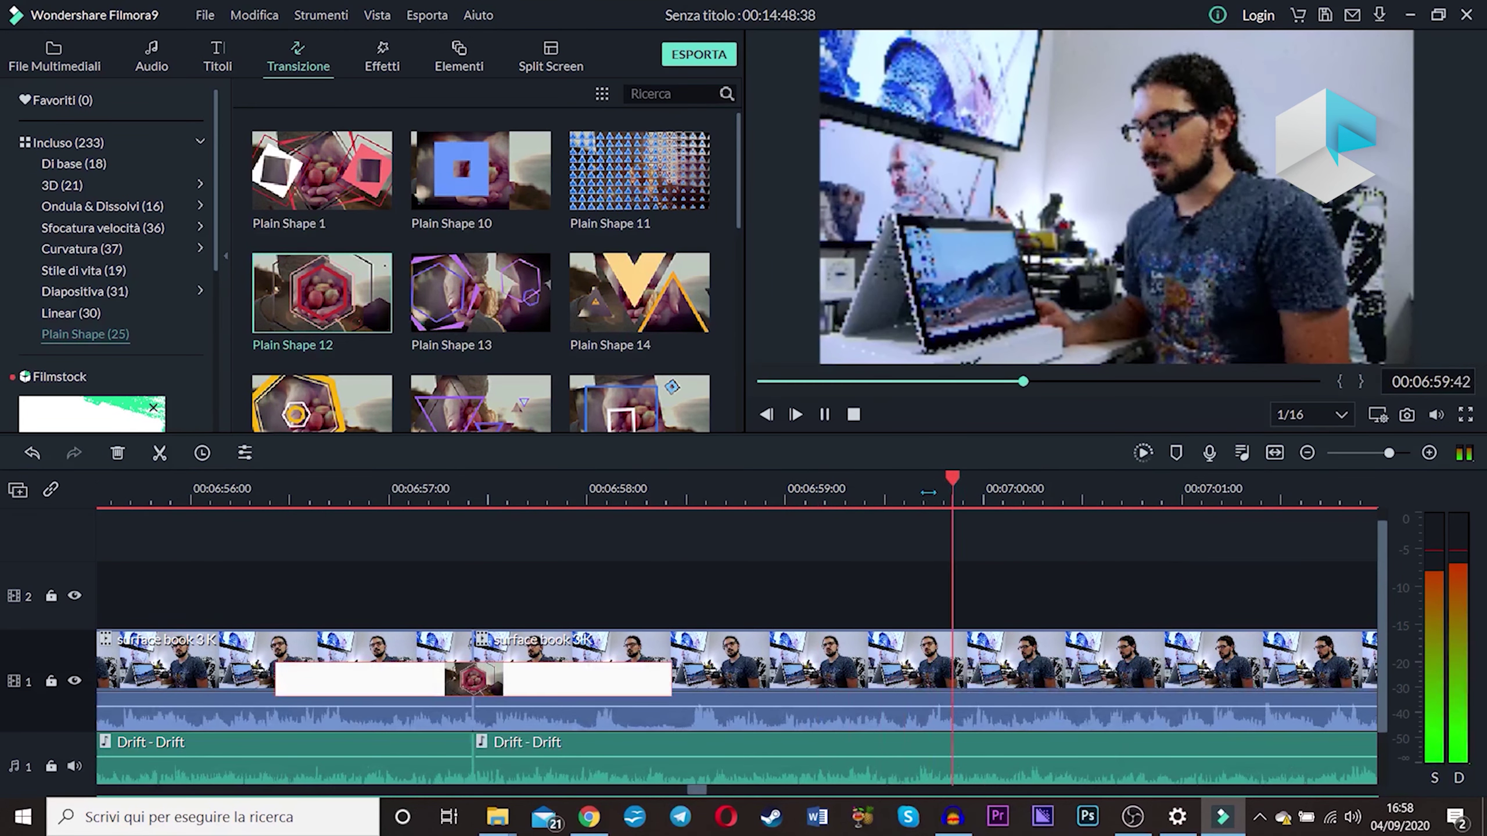
{"action": "key", "text": "space"}
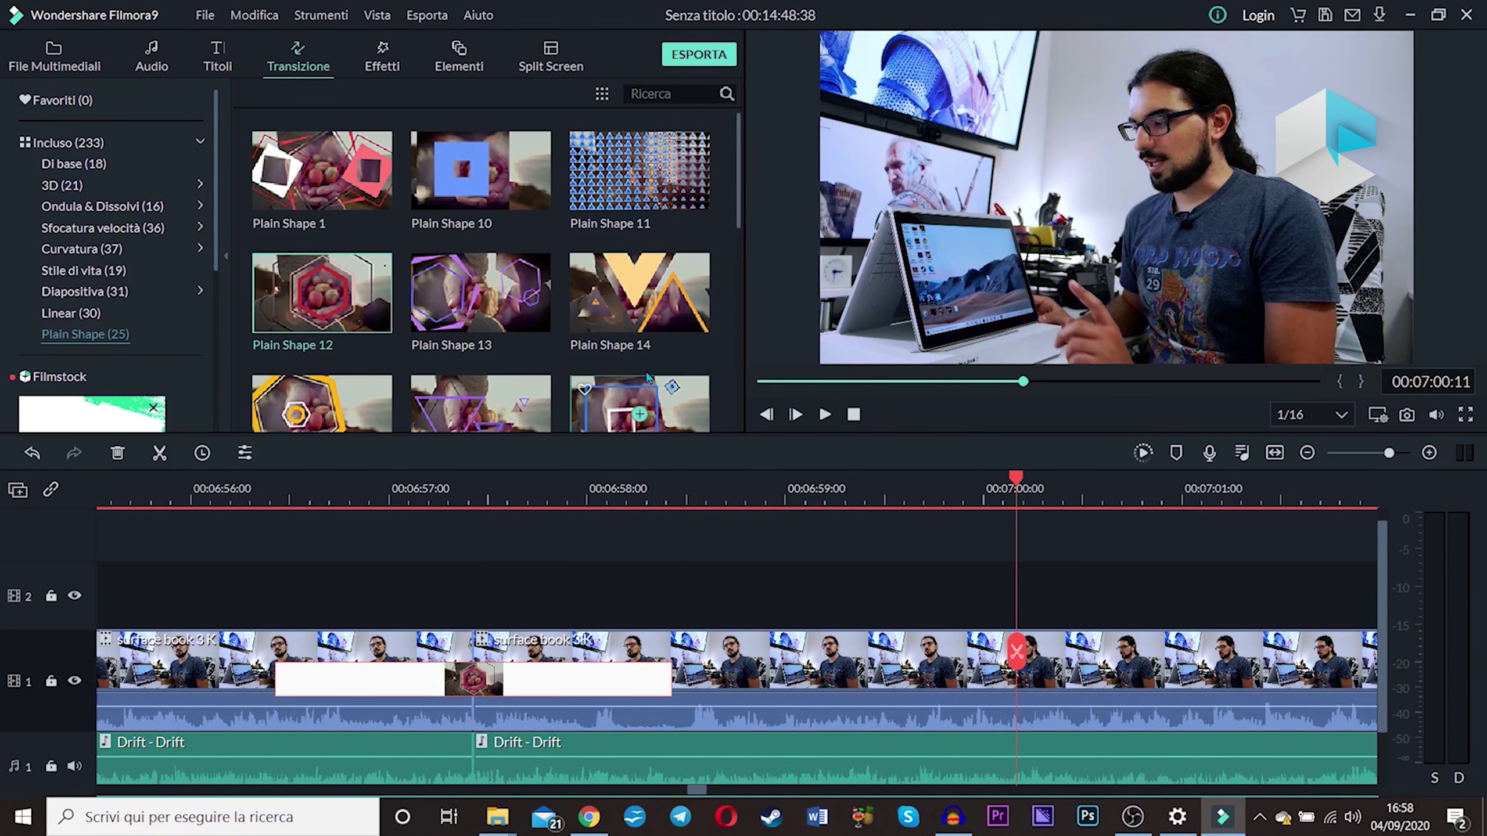
- Apply the '70 effect to the surface book 3 K clip after the transition and play the clip in the preview
{"action": "left_click", "coordinate": [381, 62]}
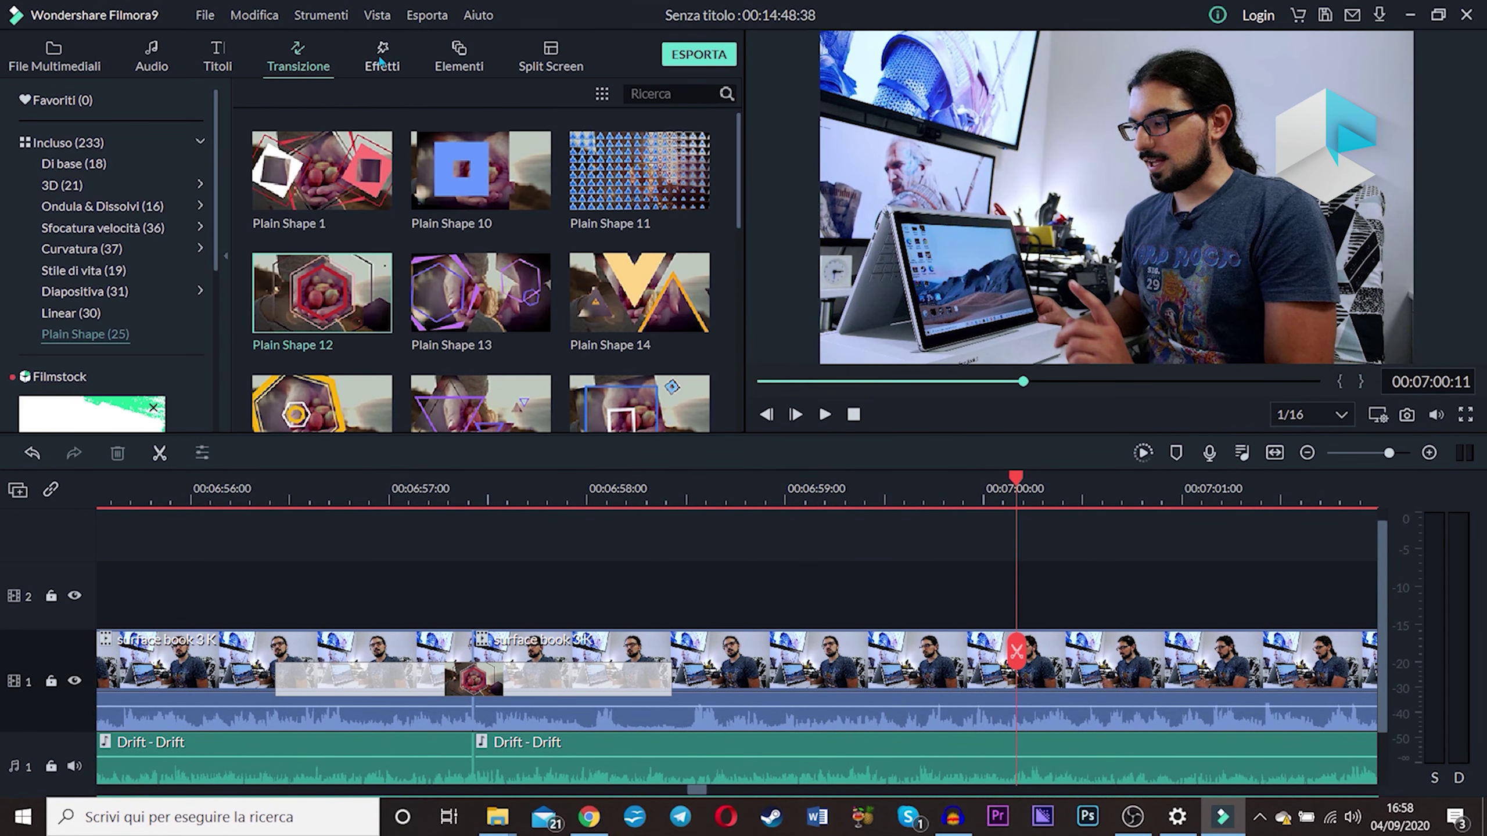
{"action": "left_click", "coordinate": [381, 61]}
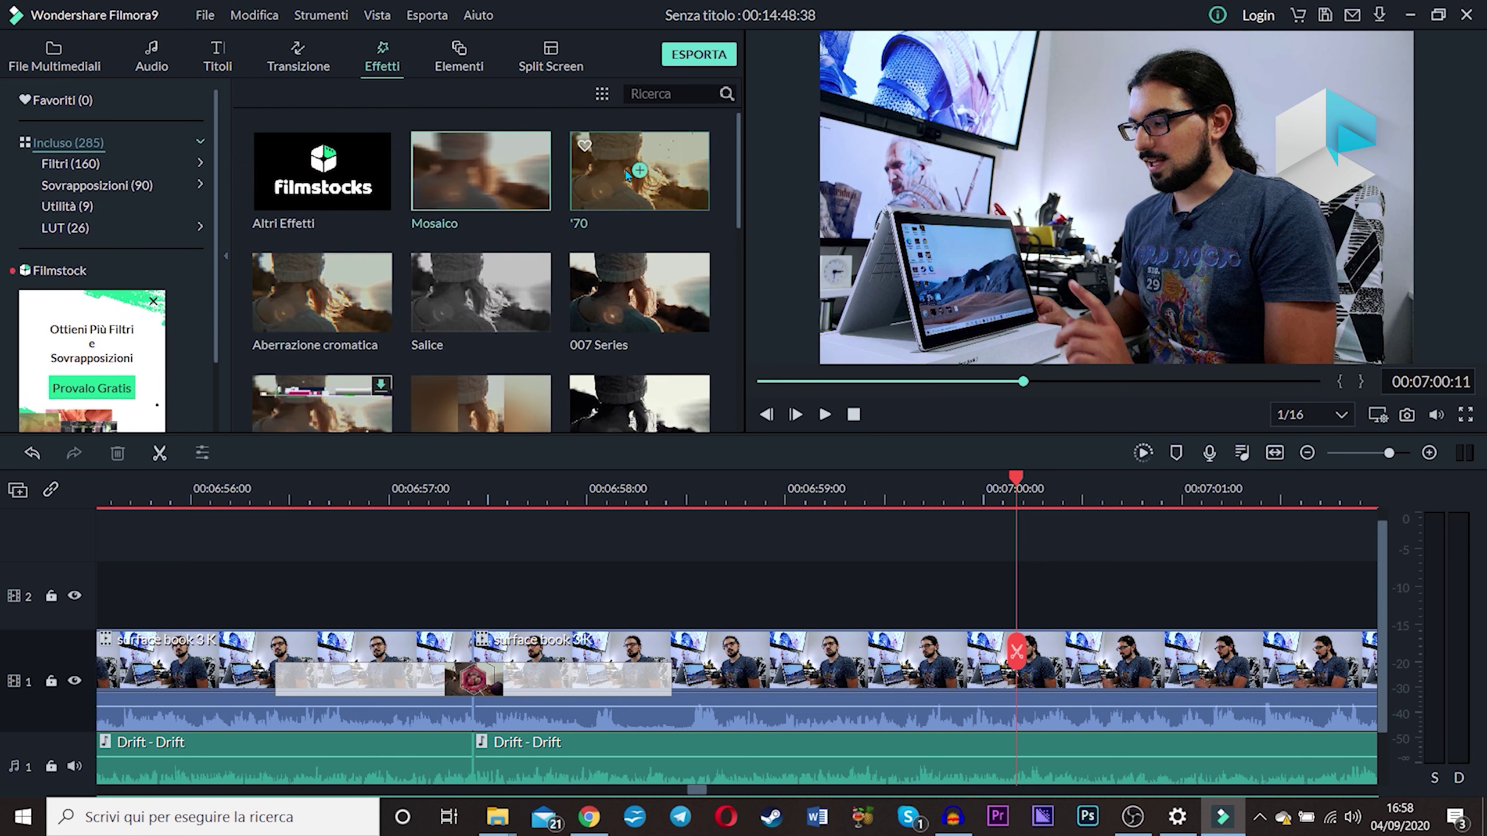
{"action": "left_click", "coordinate": [869, 668]}
{"action": "left_click", "coordinate": [832, 501]}
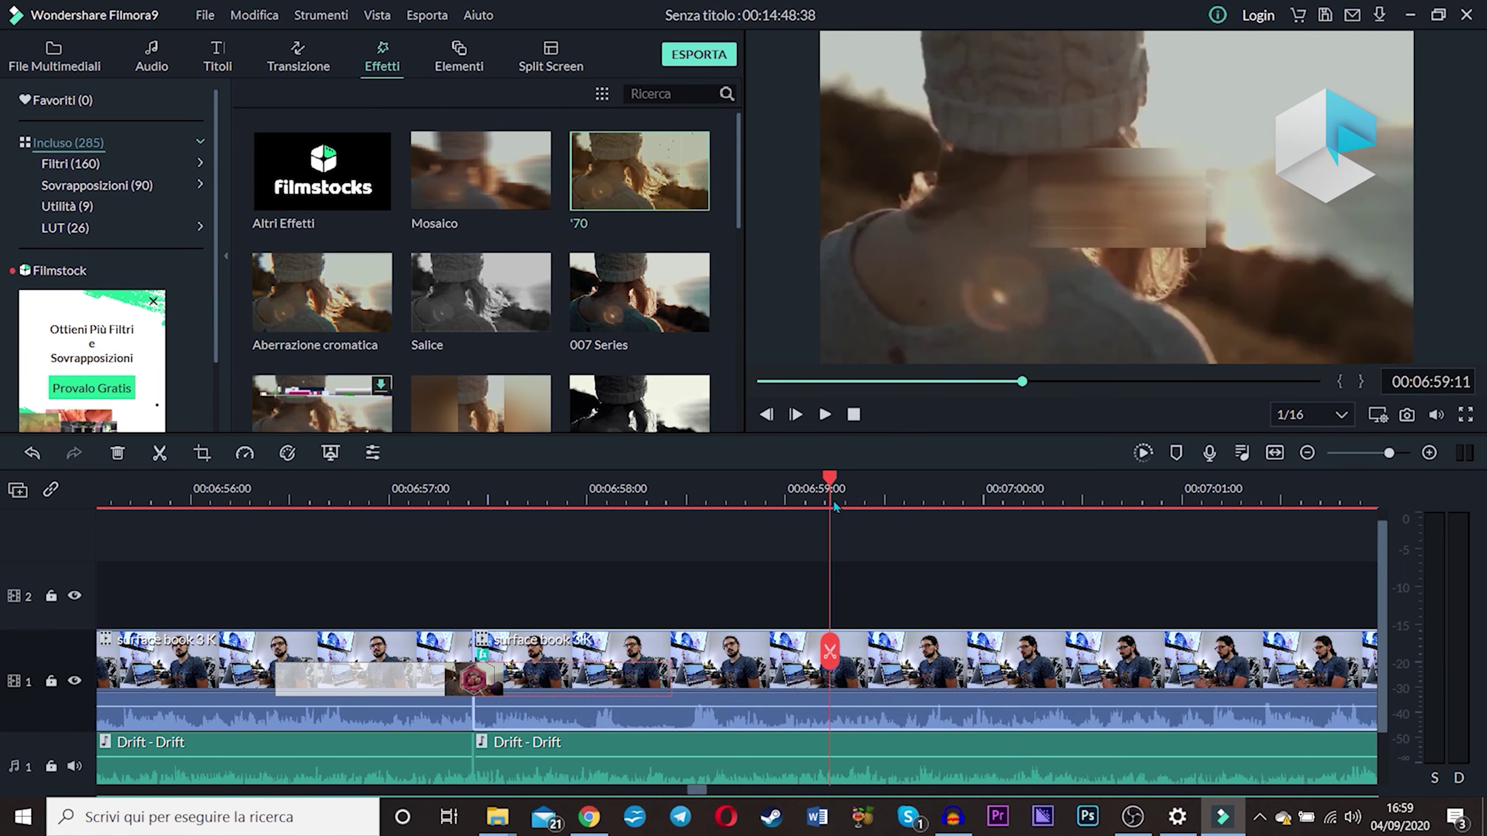
{"action": "mouse_move", "coordinate": [677, 166]}
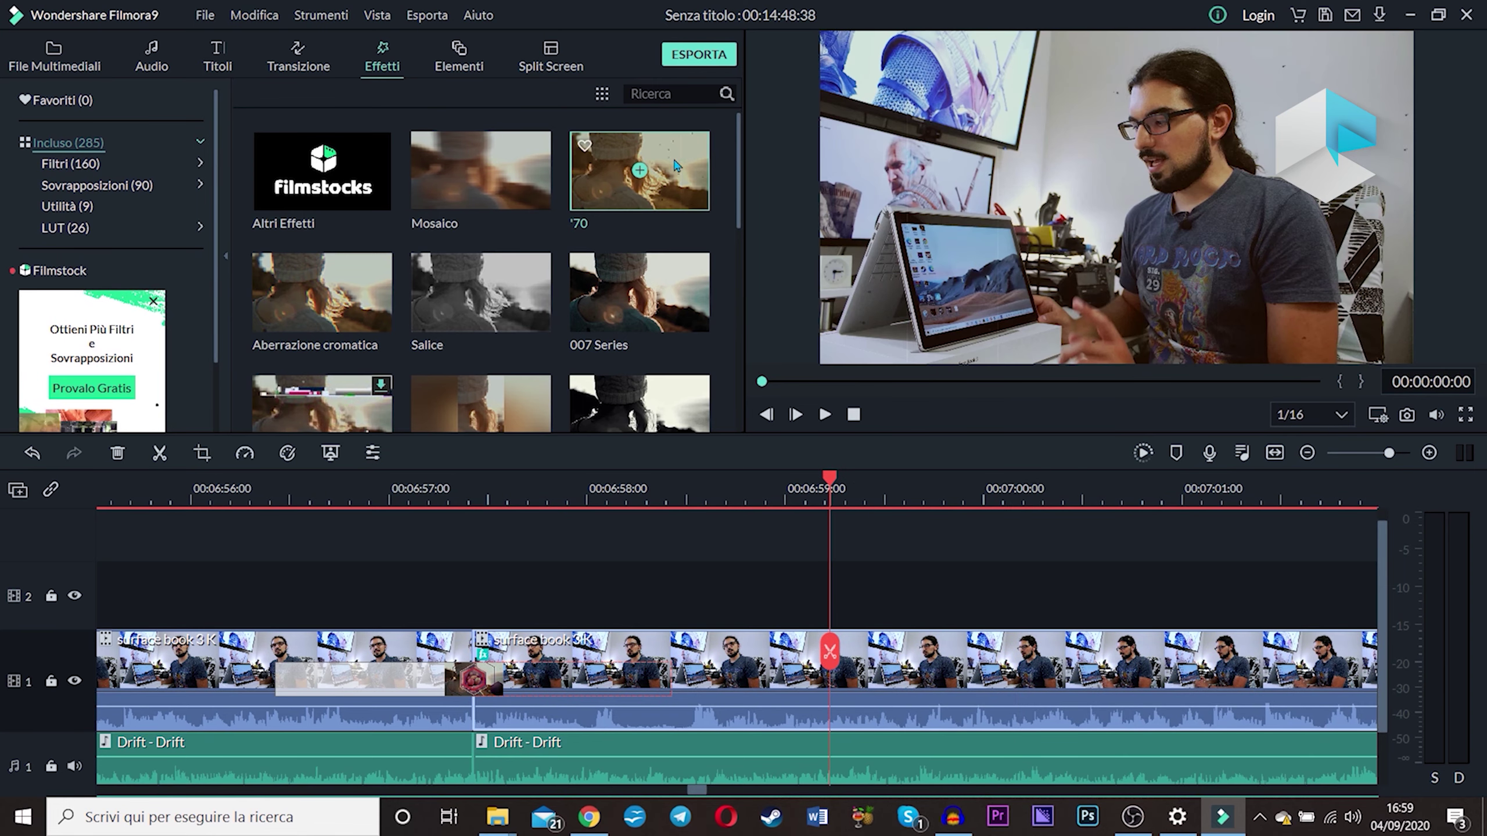
{"action": "left_click_drag", "start_coordinate": [829, 480], "coordinate": [763, 481]}
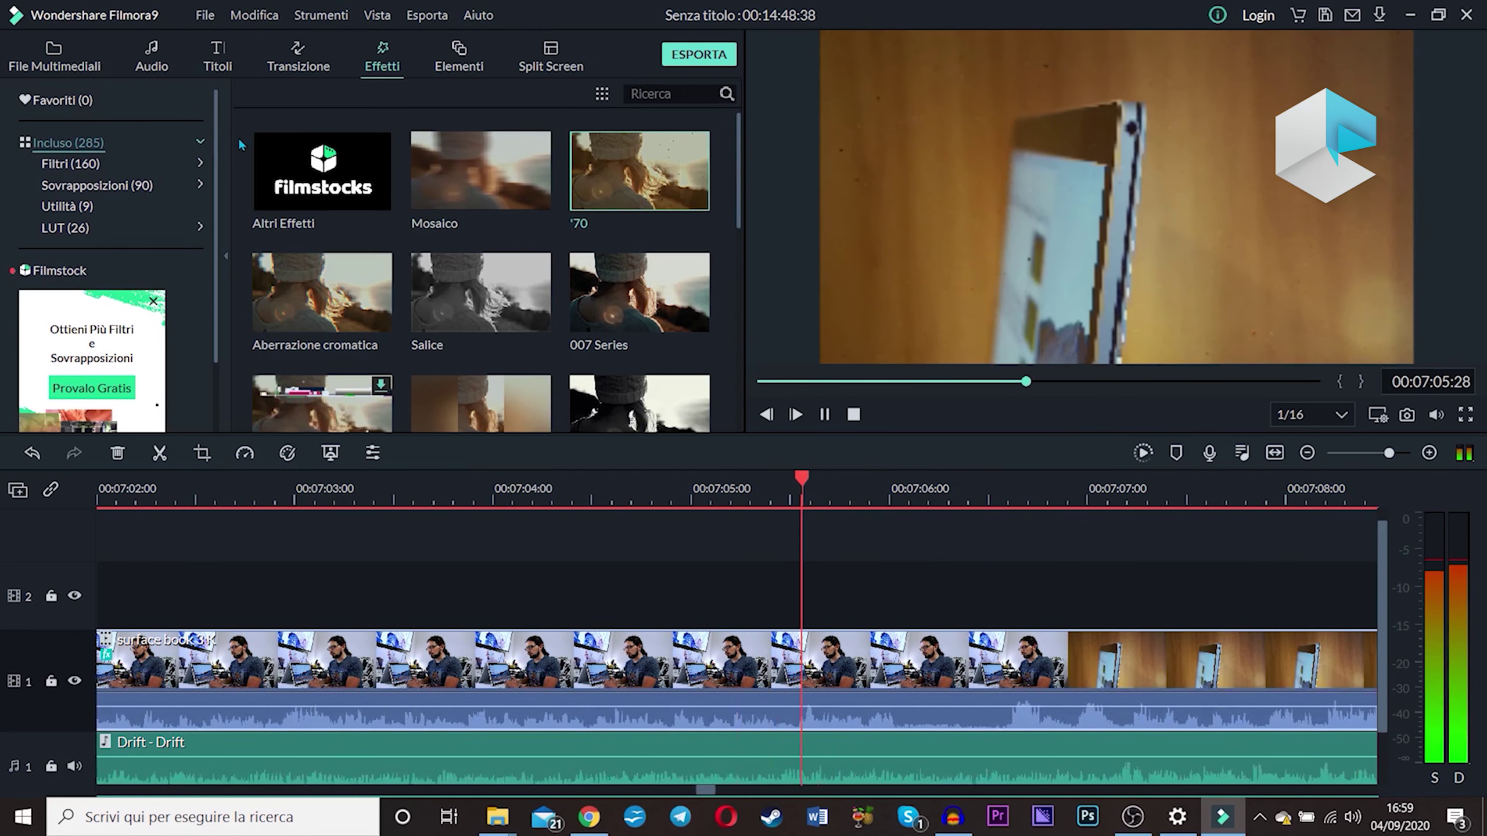
{"action": "left_click", "coordinate": [854, 414]}
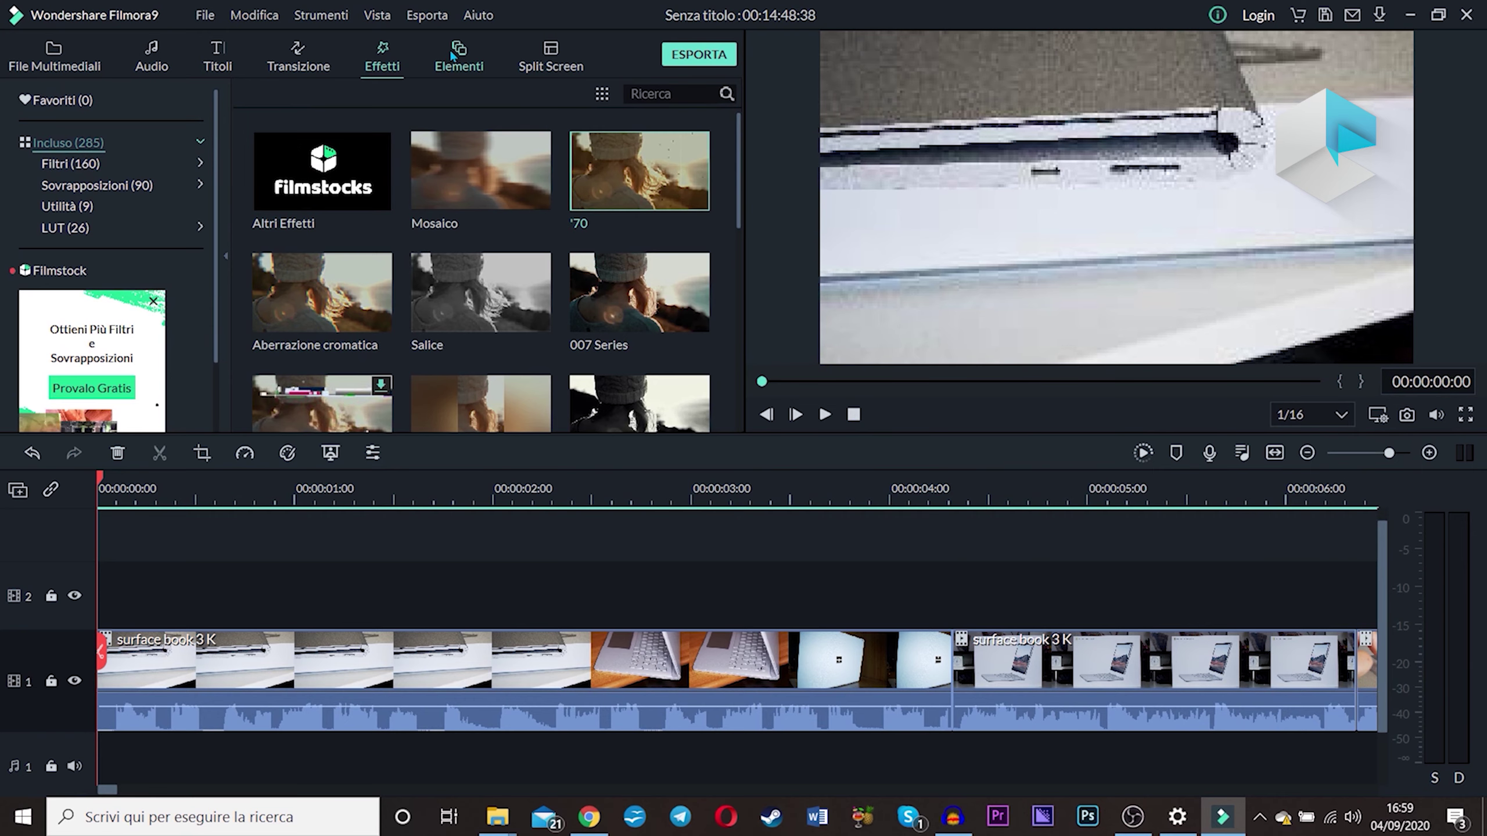
- Add Elemento Love 2 to video track 2 at about 2.5 seconds and scrub through it
{"action": "left_click", "coordinate": [454, 56]}
{"action": "left_click_drag", "start_coordinate": [652, 196], "coordinate": [588, 568]}
{"action": "left_click", "coordinate": [548, 489]}
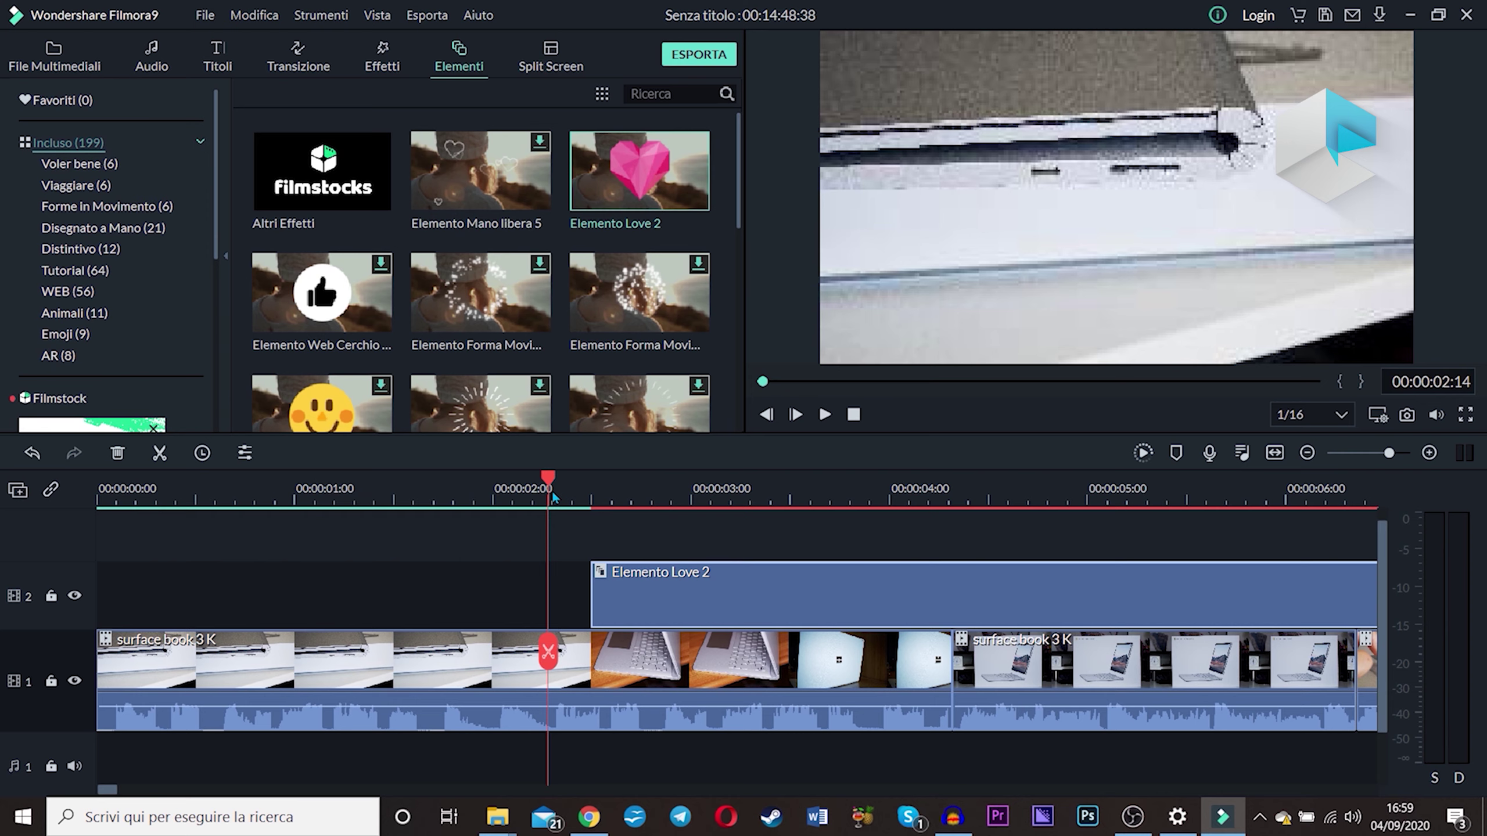
{"action": "left_click_drag", "start_coordinate": [549, 487], "coordinate": [1026, 514]}
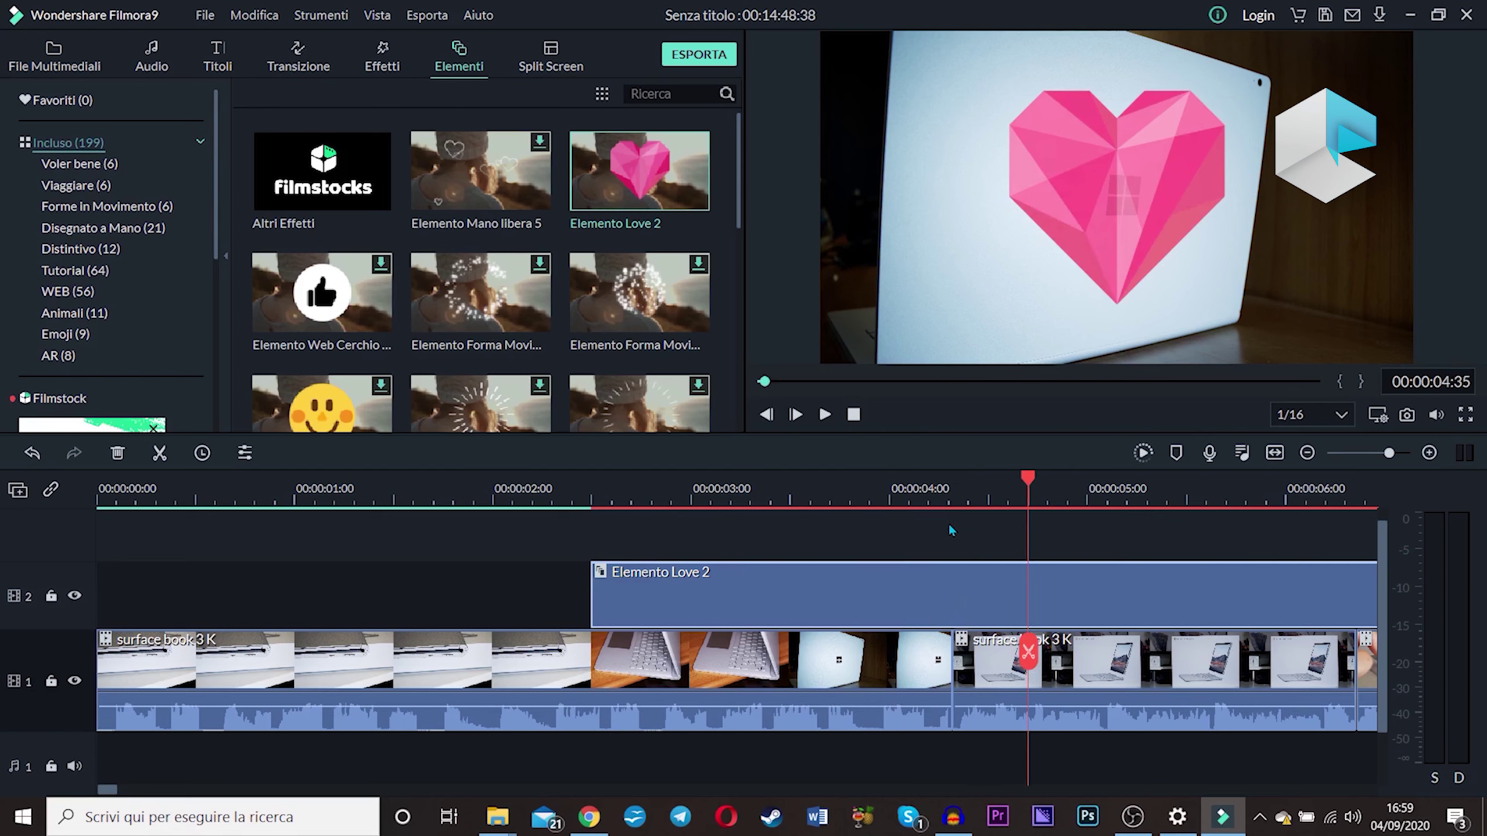
{"action": "left_click", "coordinate": [625, 524]}
{"action": "left_click_drag", "start_coordinate": [630, 535], "coordinate": [937, 533]}
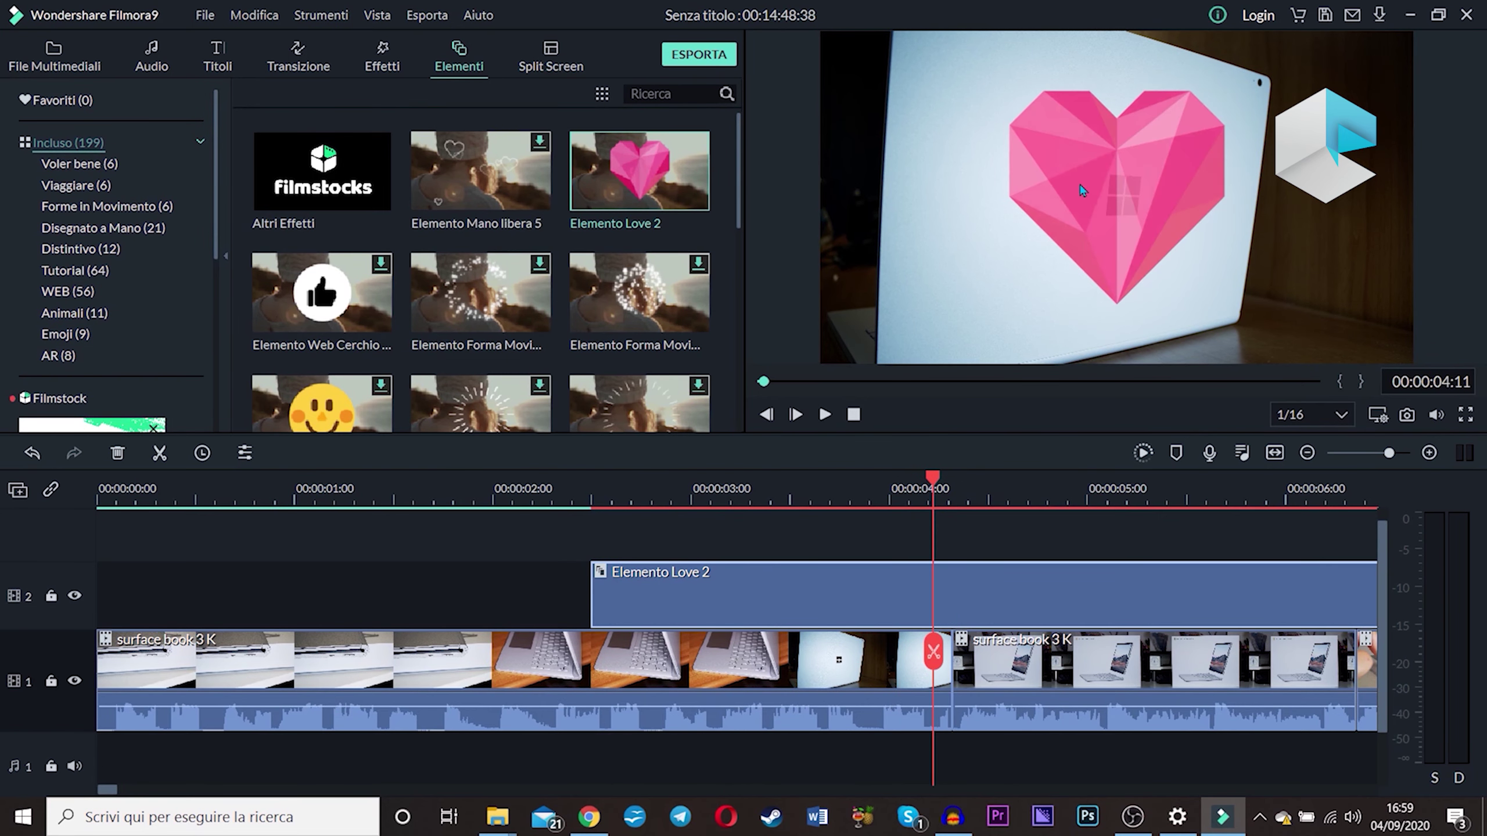
- Shrink the heart element, move it to the lower-right corner of the video frame, and play that section
{"action": "left_click", "coordinate": [1143, 171]}
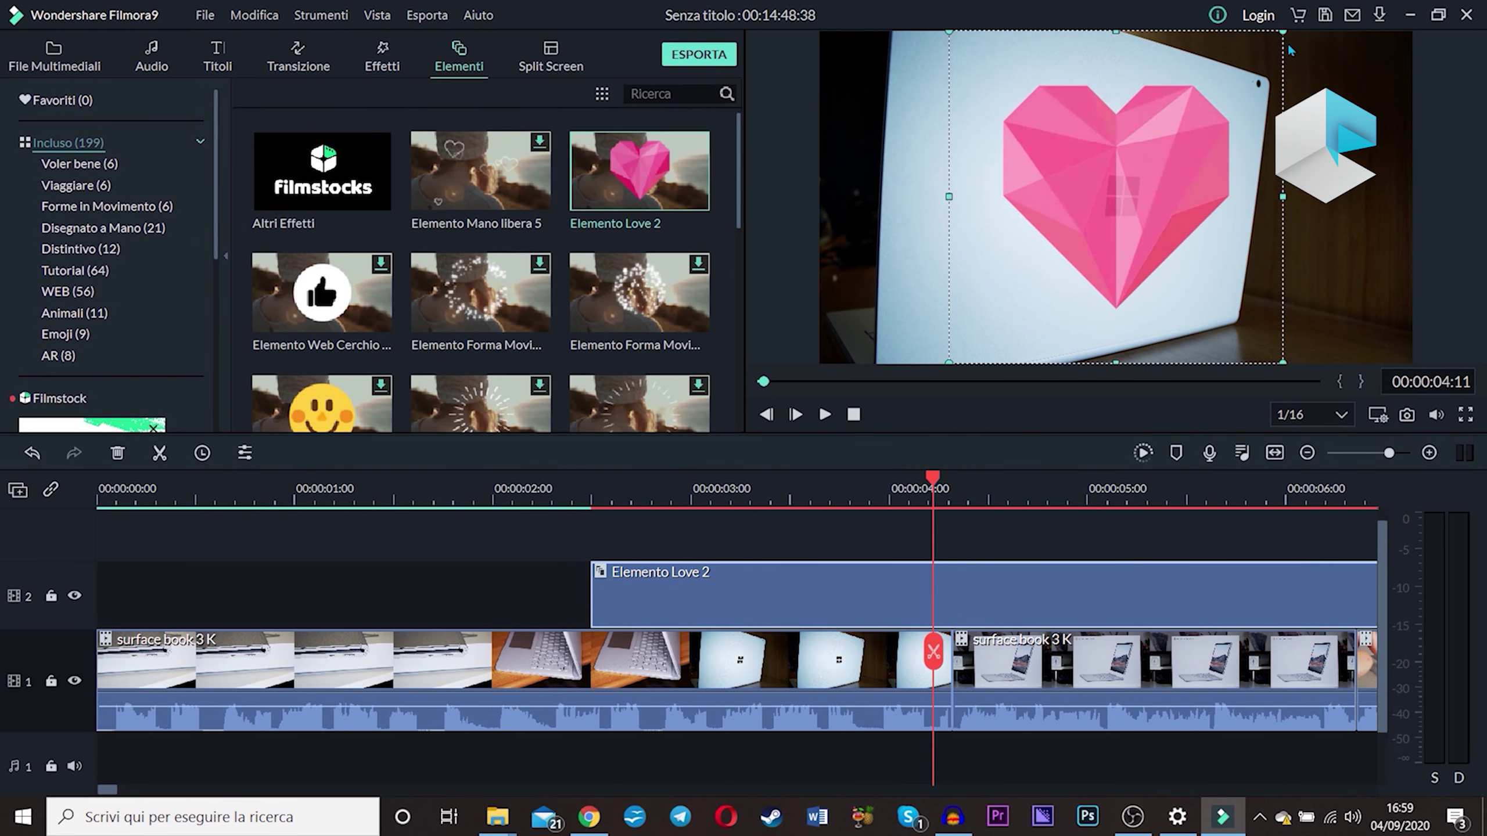
{"action": "left_click_drag", "start_coordinate": [1283, 30], "coordinate": [1166, 146]}
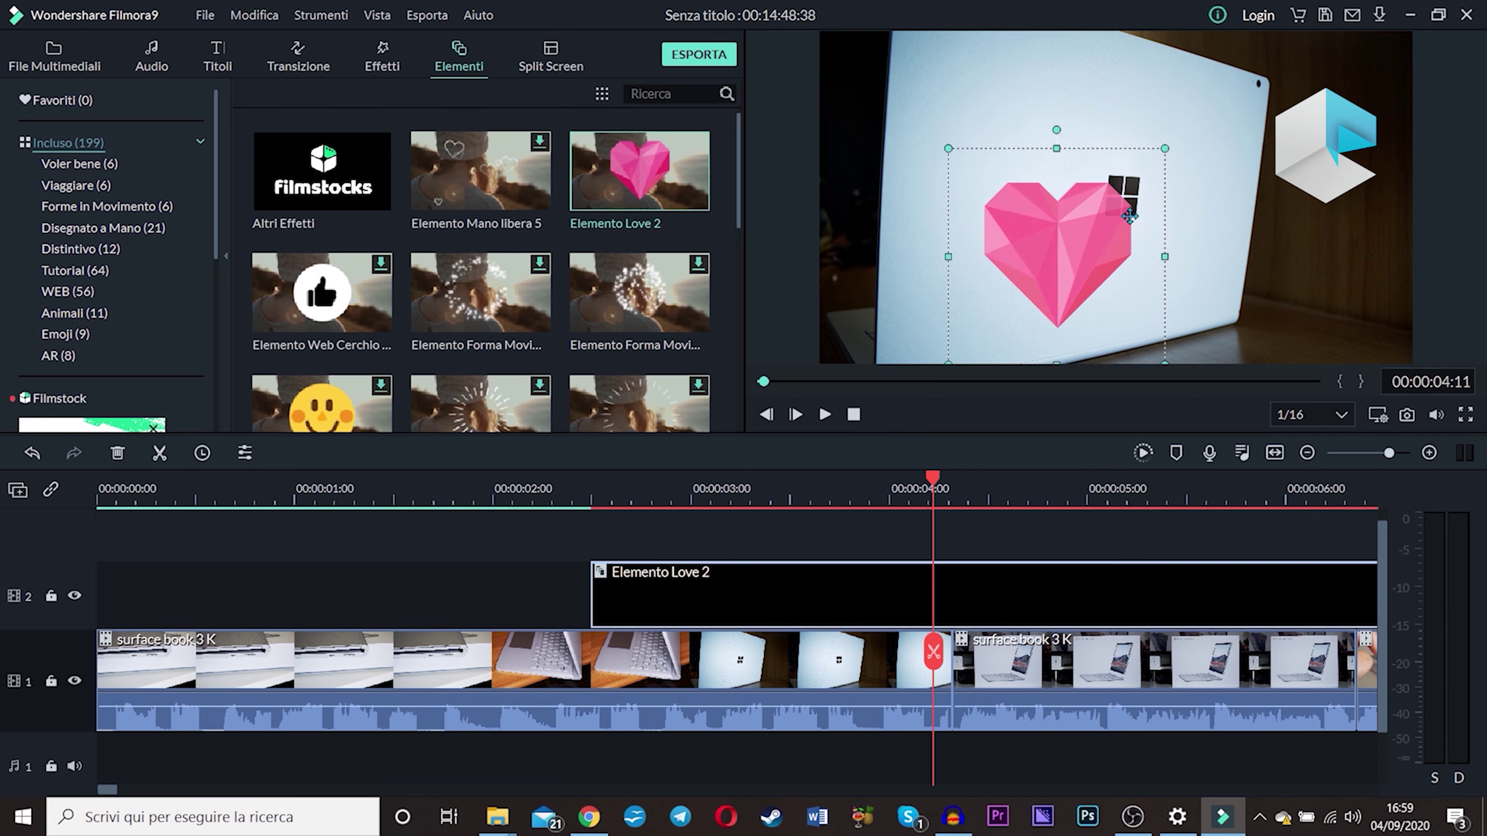
{"action": "left_click_drag", "start_coordinate": [1081, 237], "coordinate": [1340, 259]}
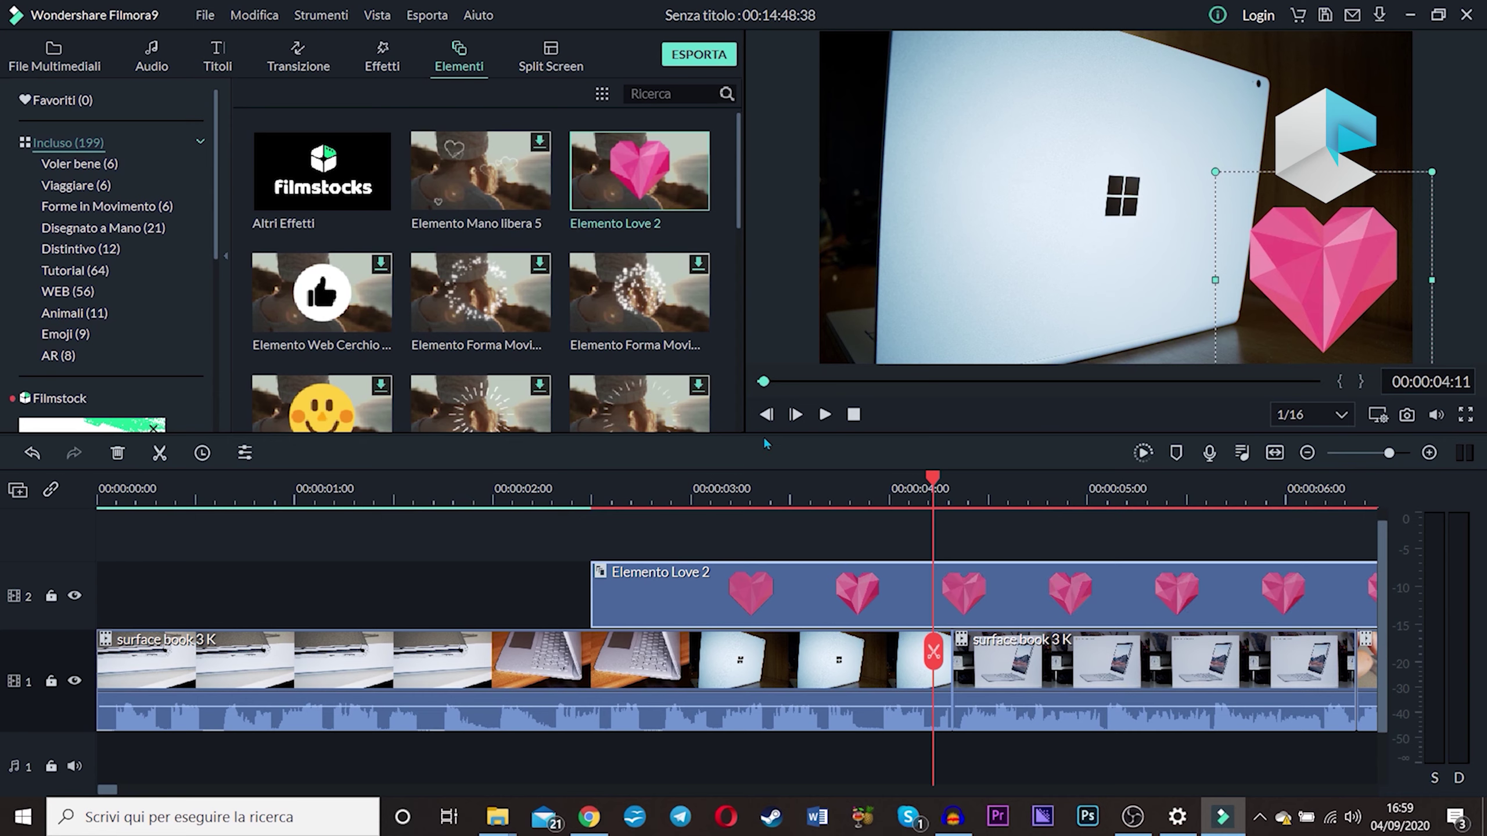
{"action": "left_click", "coordinate": [610, 519]}
{"action": "key", "text": "space"}
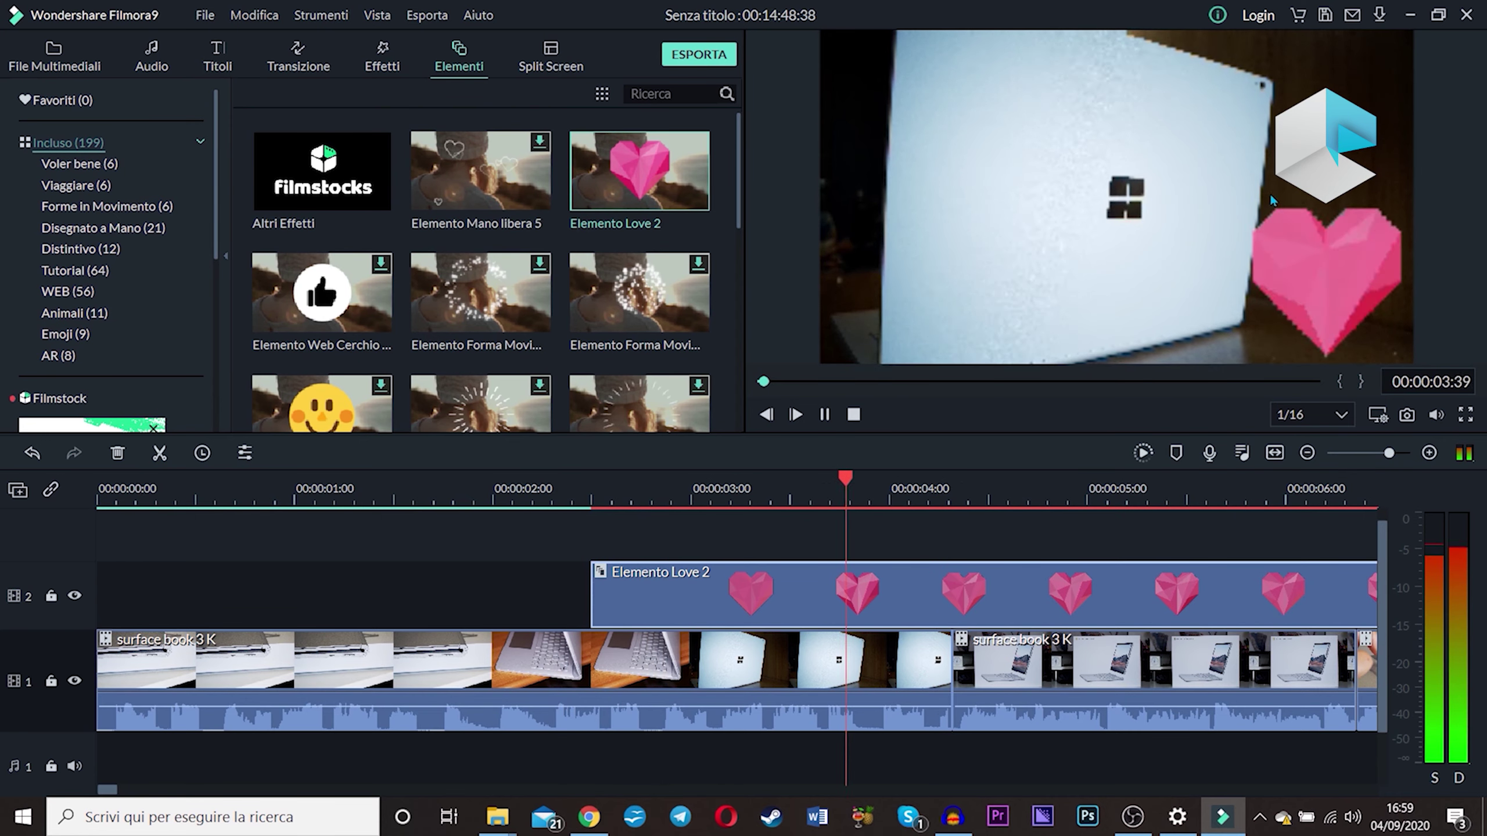
{"action": "key", "text": "space"}
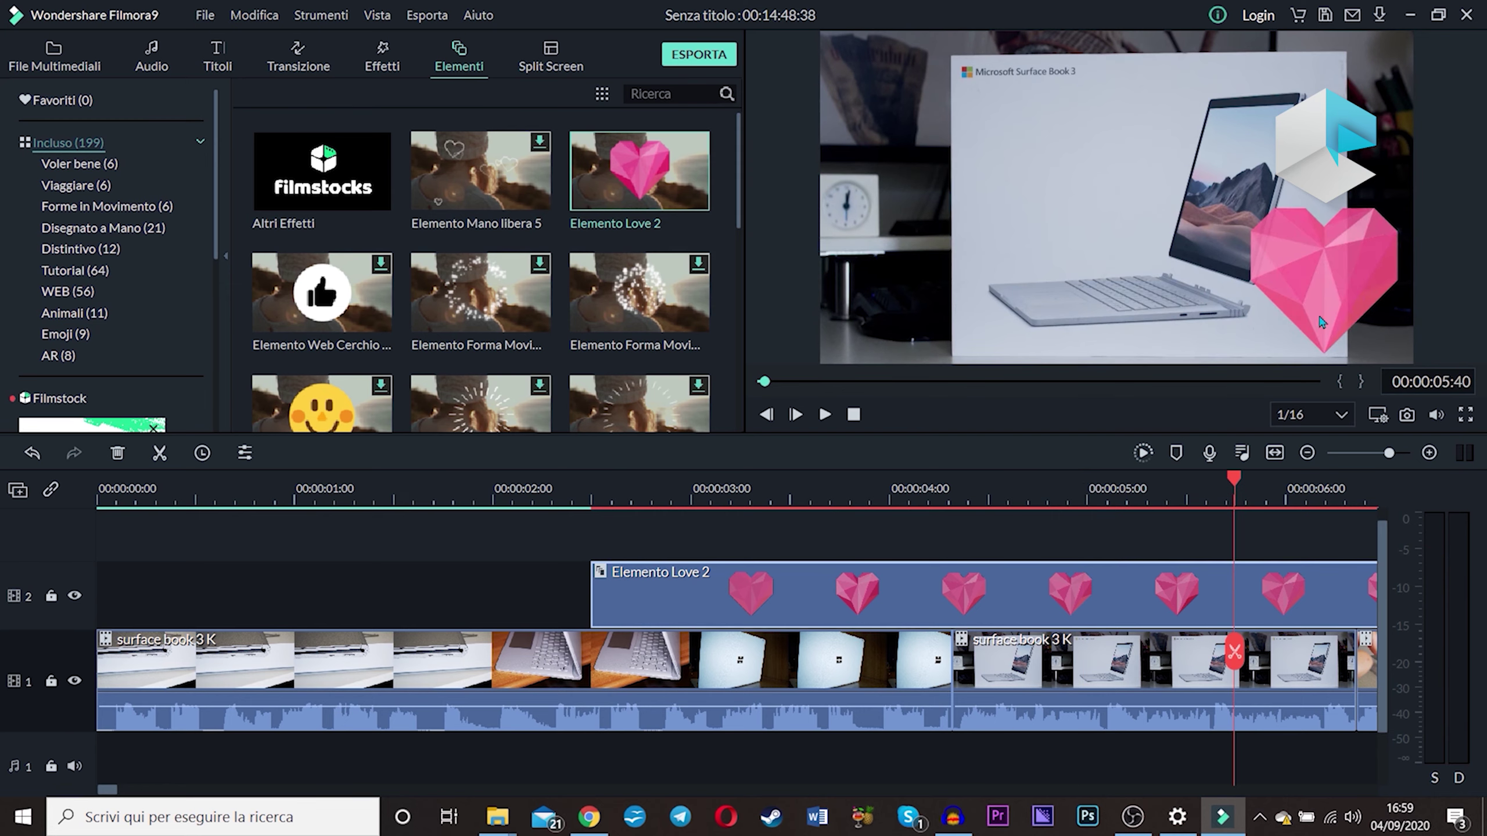
- Browse the split screen layouts and preview several, including the two-way, three-way, six-way and slanted five-way arrangements
{"action": "left_click", "coordinate": [555, 59]}
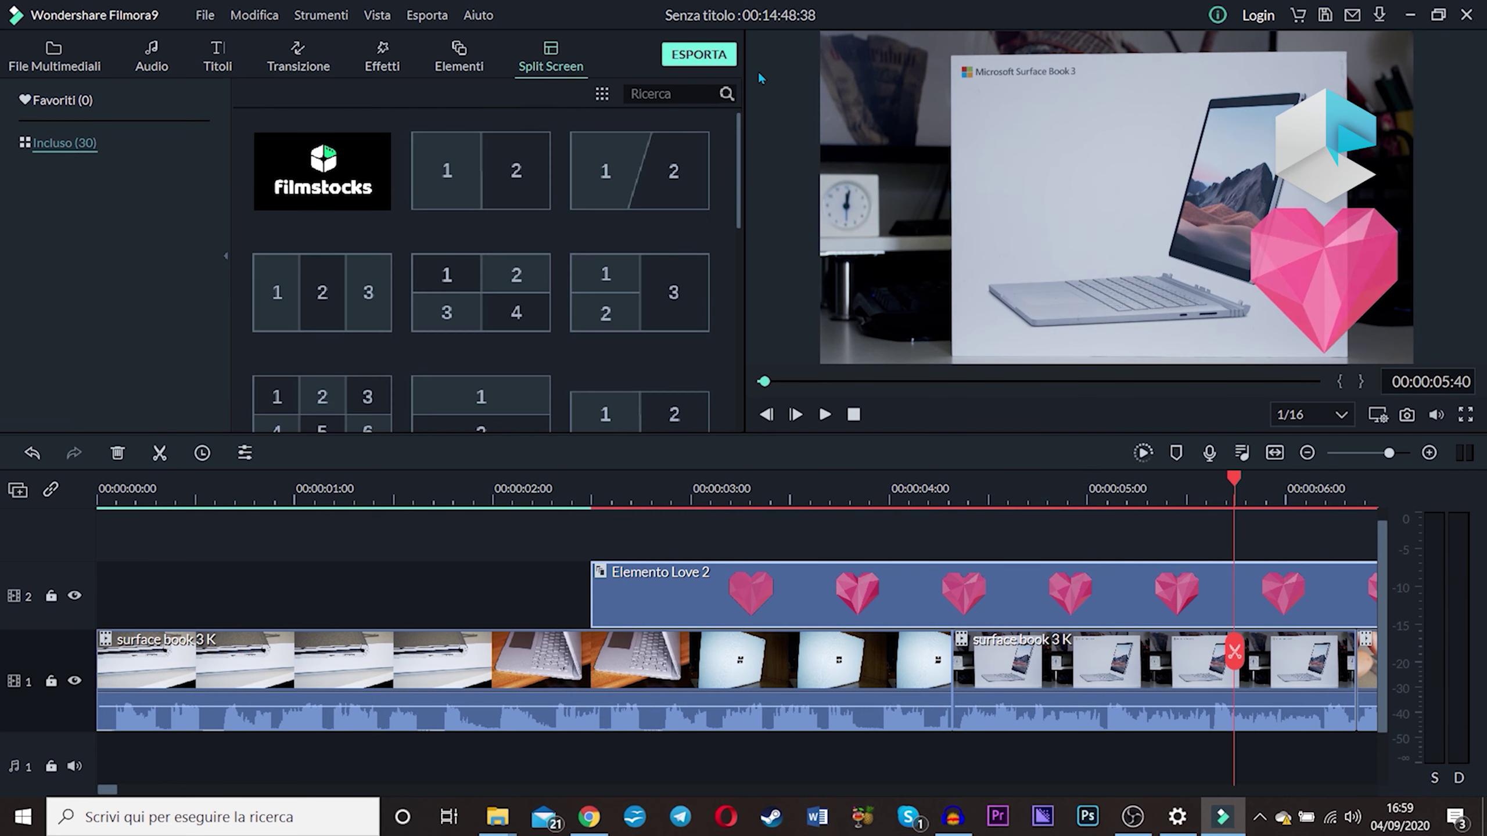
{"action": "left_click", "coordinate": [489, 169]}
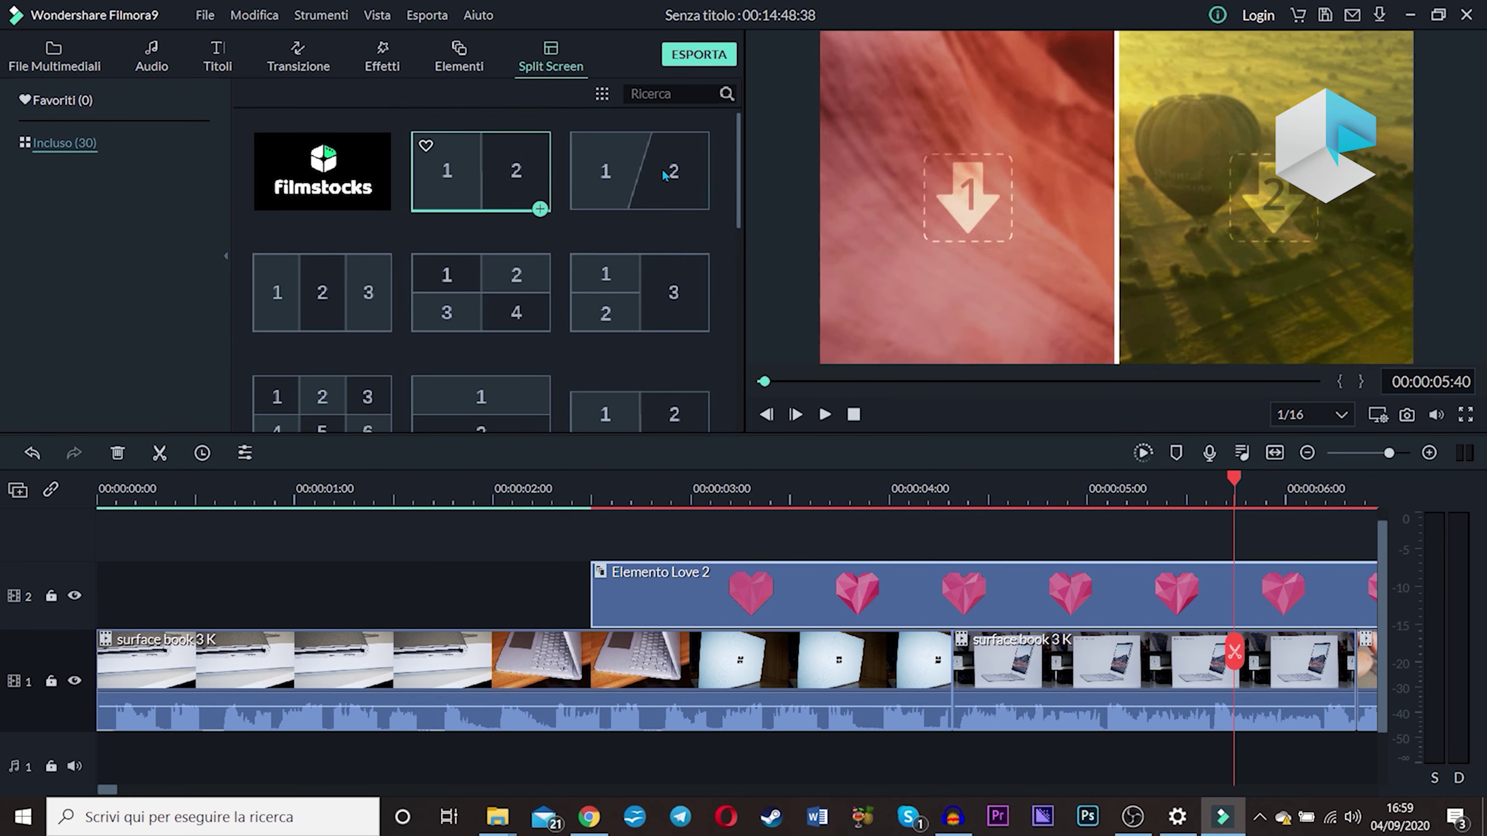
{"action": "left_click", "coordinate": [635, 292]}
{"action": "mouse_move", "coordinate": [593, 390]}
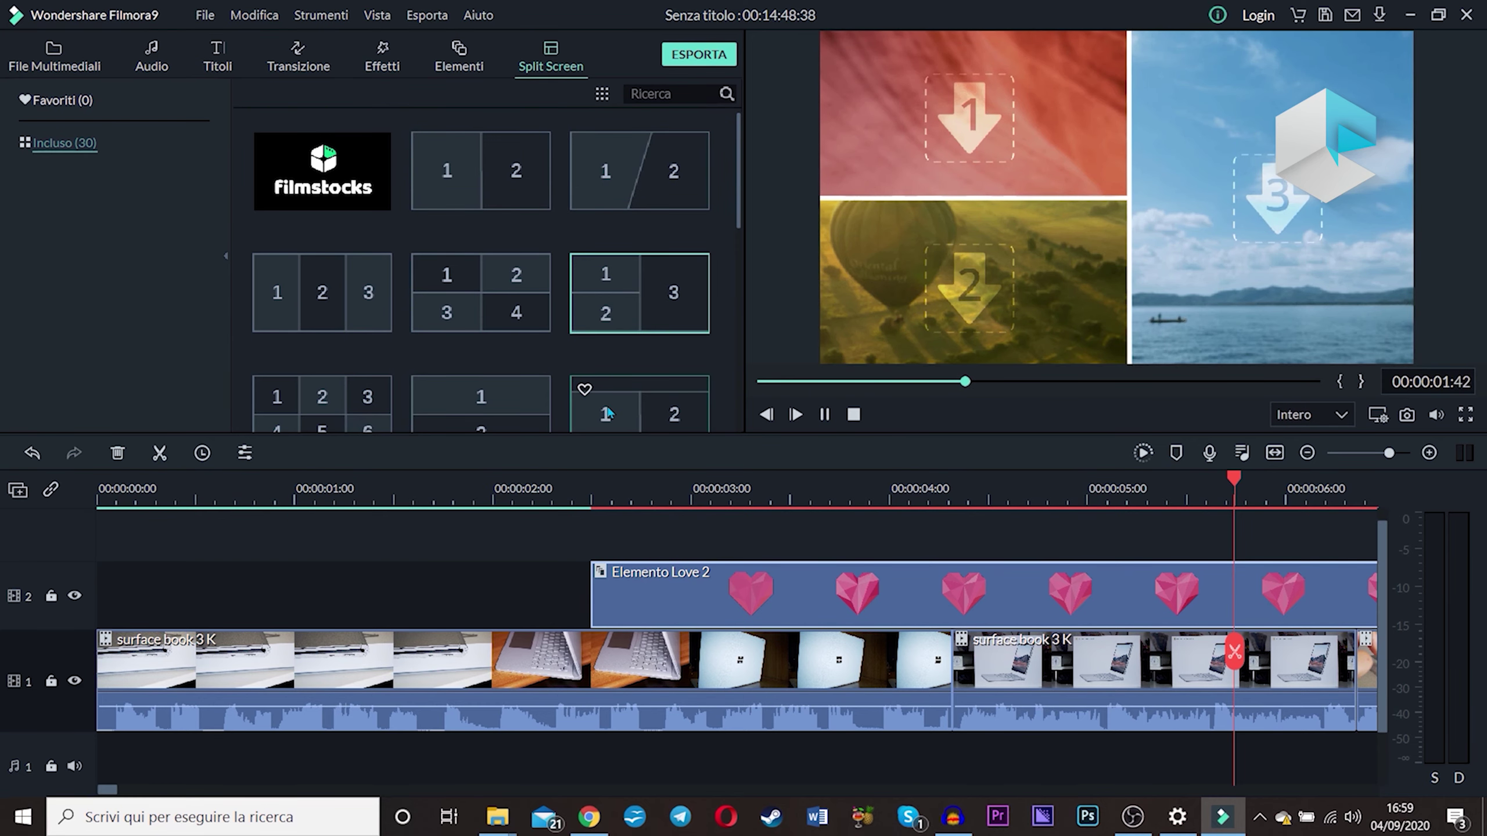
{"action": "left_click", "coordinate": [609, 413]}
{"action": "left_click", "coordinate": [509, 405]}
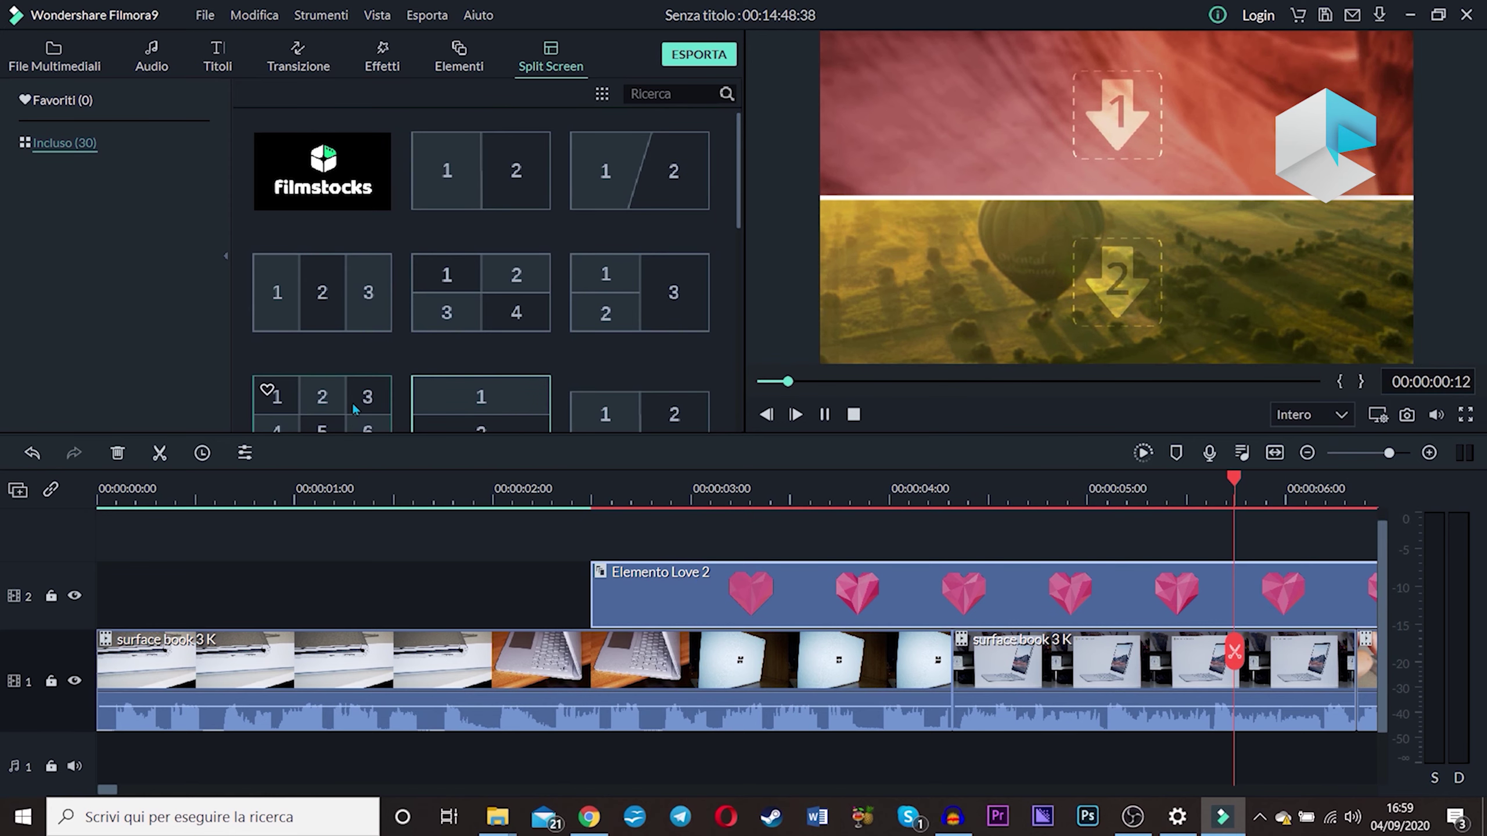
{"action": "left_click", "coordinate": [337, 404]}
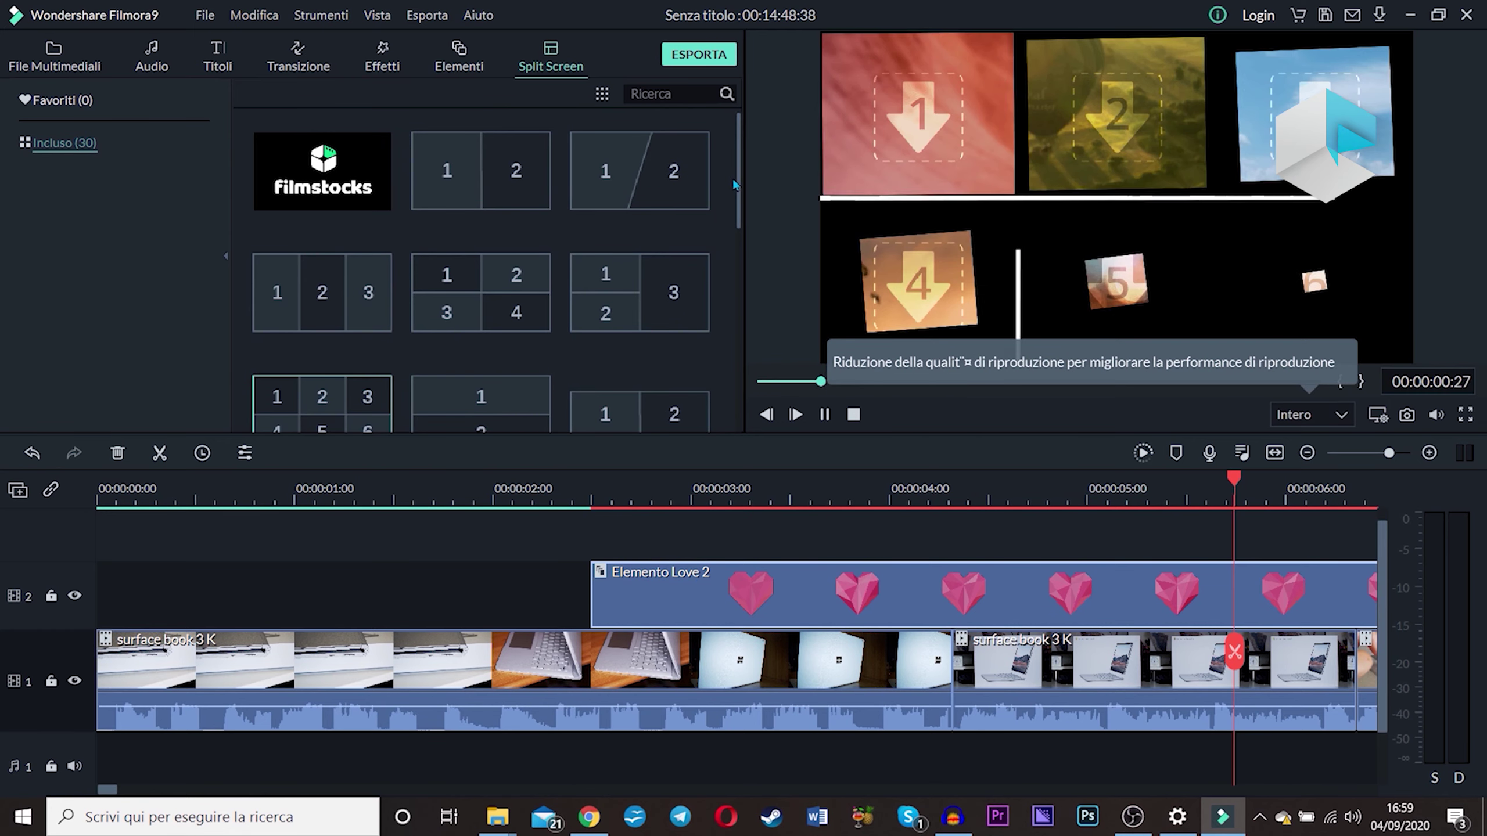
{"action": "left_click_drag", "start_coordinate": [735, 181], "coordinate": [750, 241]}
{"action": "mouse_move", "coordinate": [434, 334]}
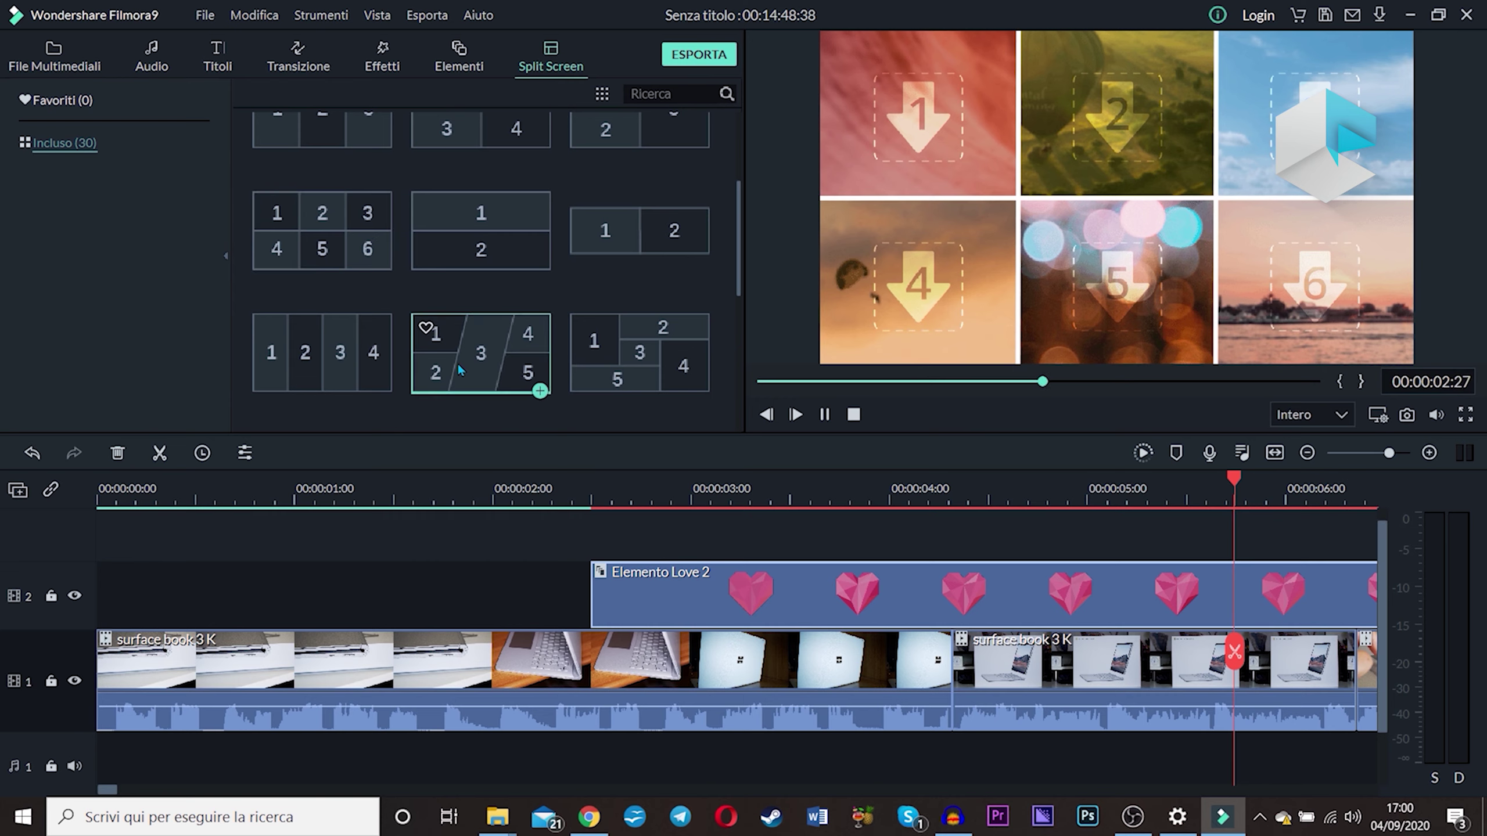
{"action": "left_click", "coordinate": [459, 366]}
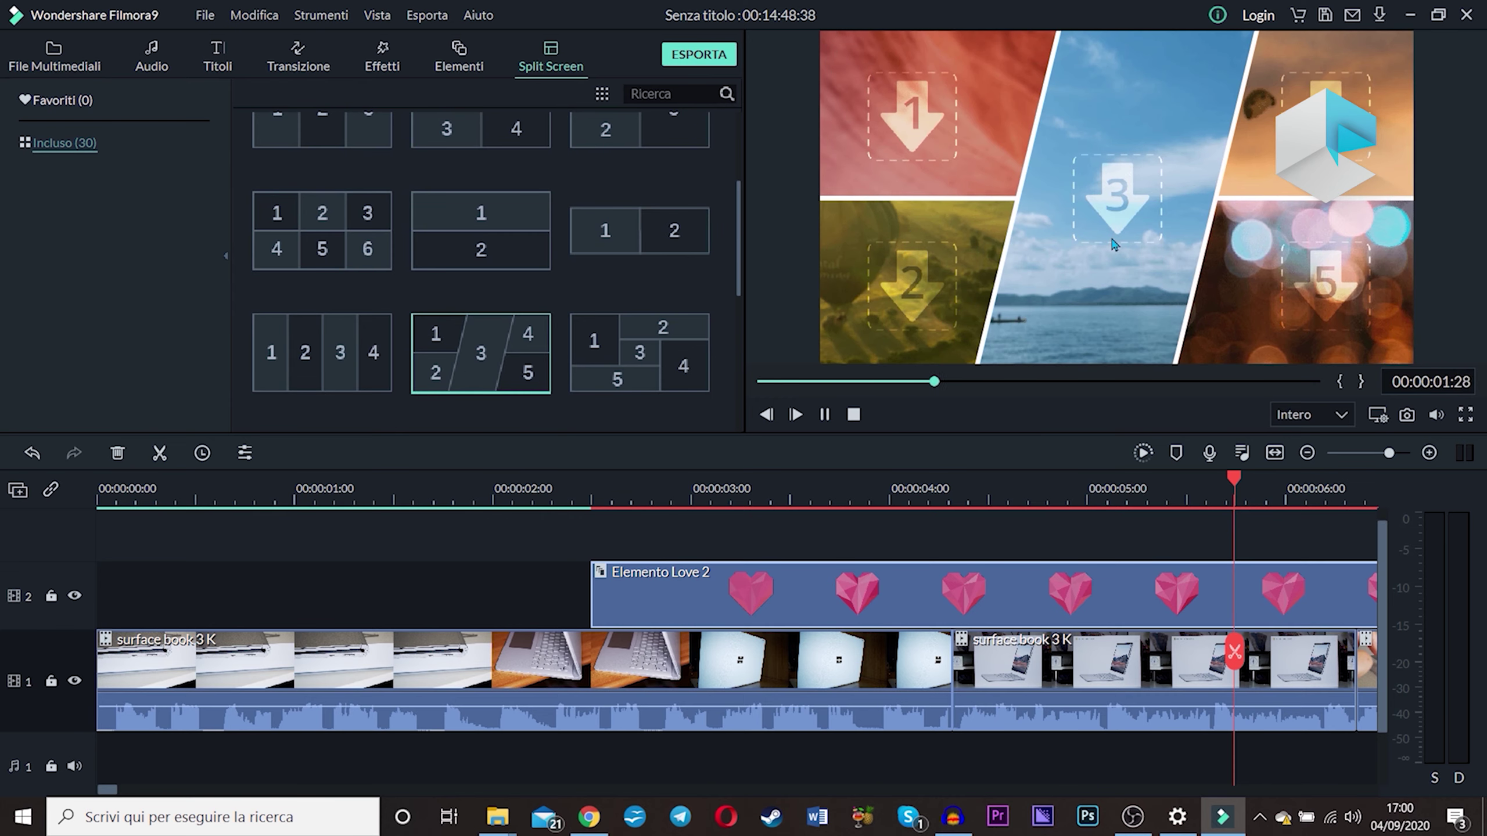
{"action": "scroll", "coordinate": [735, 317], "scroll_direction": "down", "scroll_amount": 3}
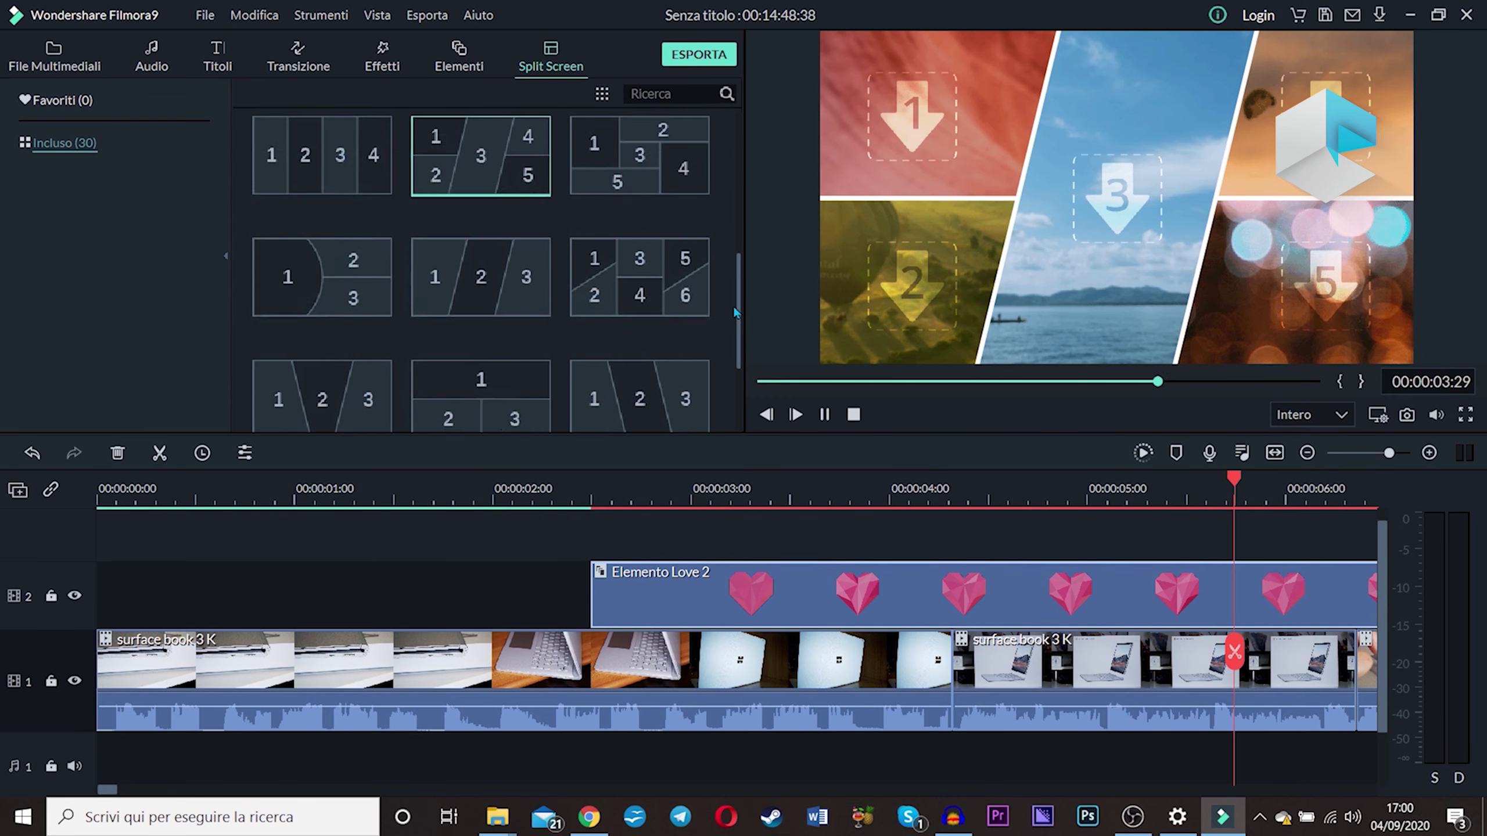
{"action": "left_click_drag", "start_coordinate": [735, 312], "coordinate": [741, 211]}
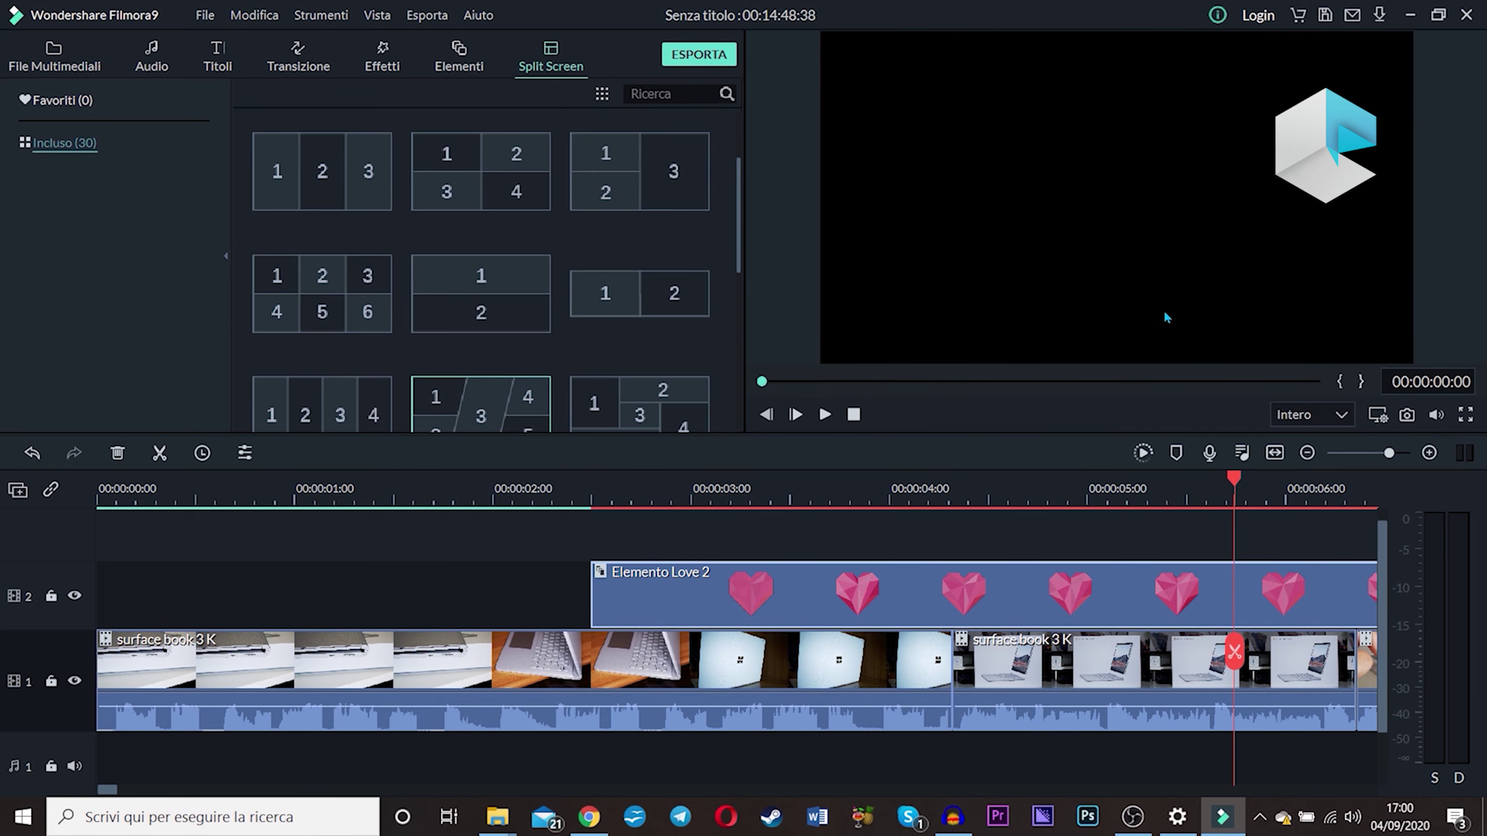
- Open the export offer to compare watermarked trial export with the full version, and close it without exporting
{"action": "left_click", "coordinate": [700, 55]}
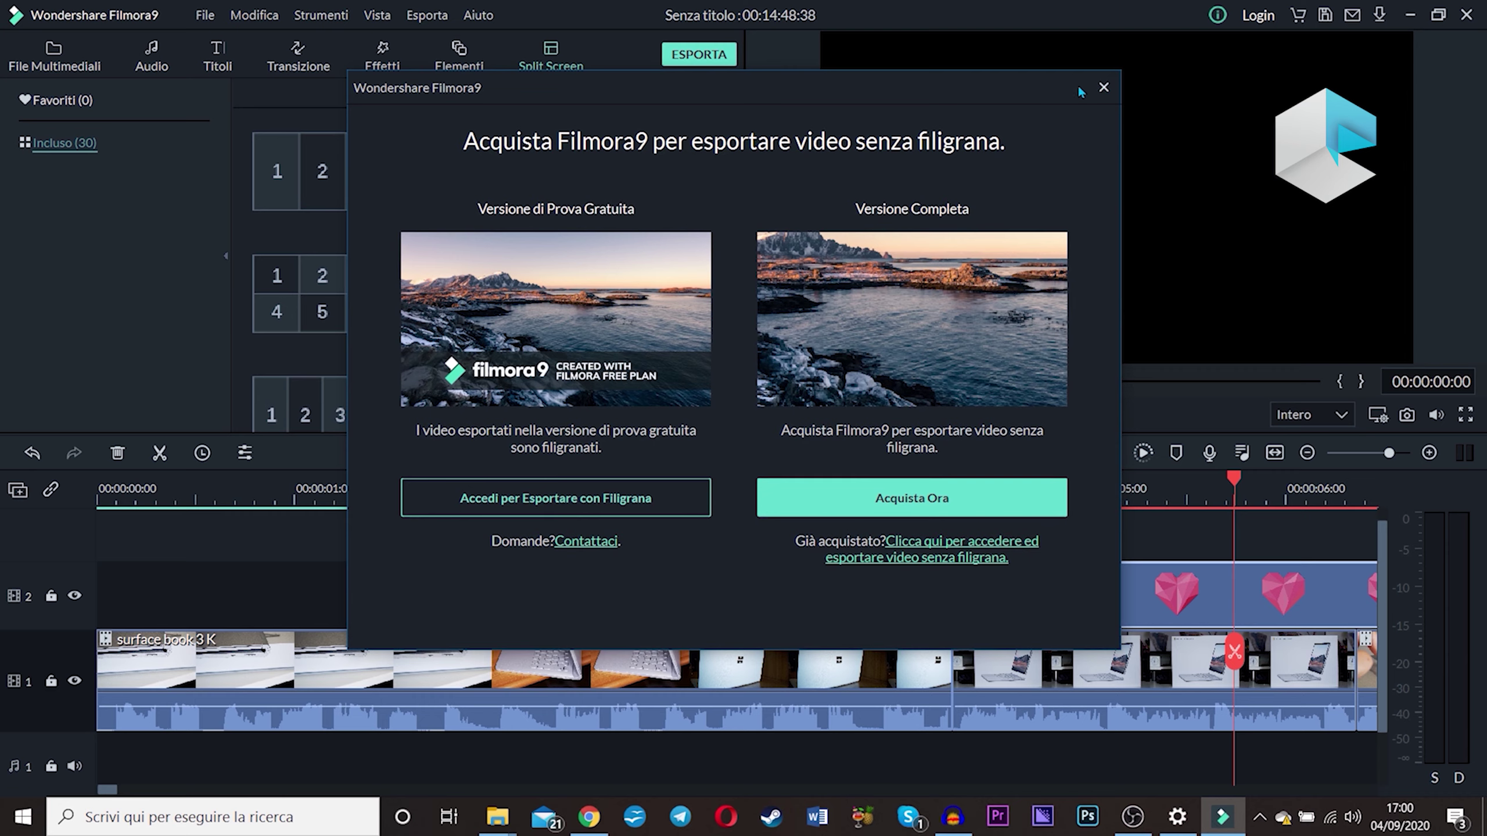
{"action": "left_click", "coordinate": [1103, 88]}
{"action": "left_click", "coordinate": [703, 61]}
{"action": "left_click", "coordinate": [1104, 89]}
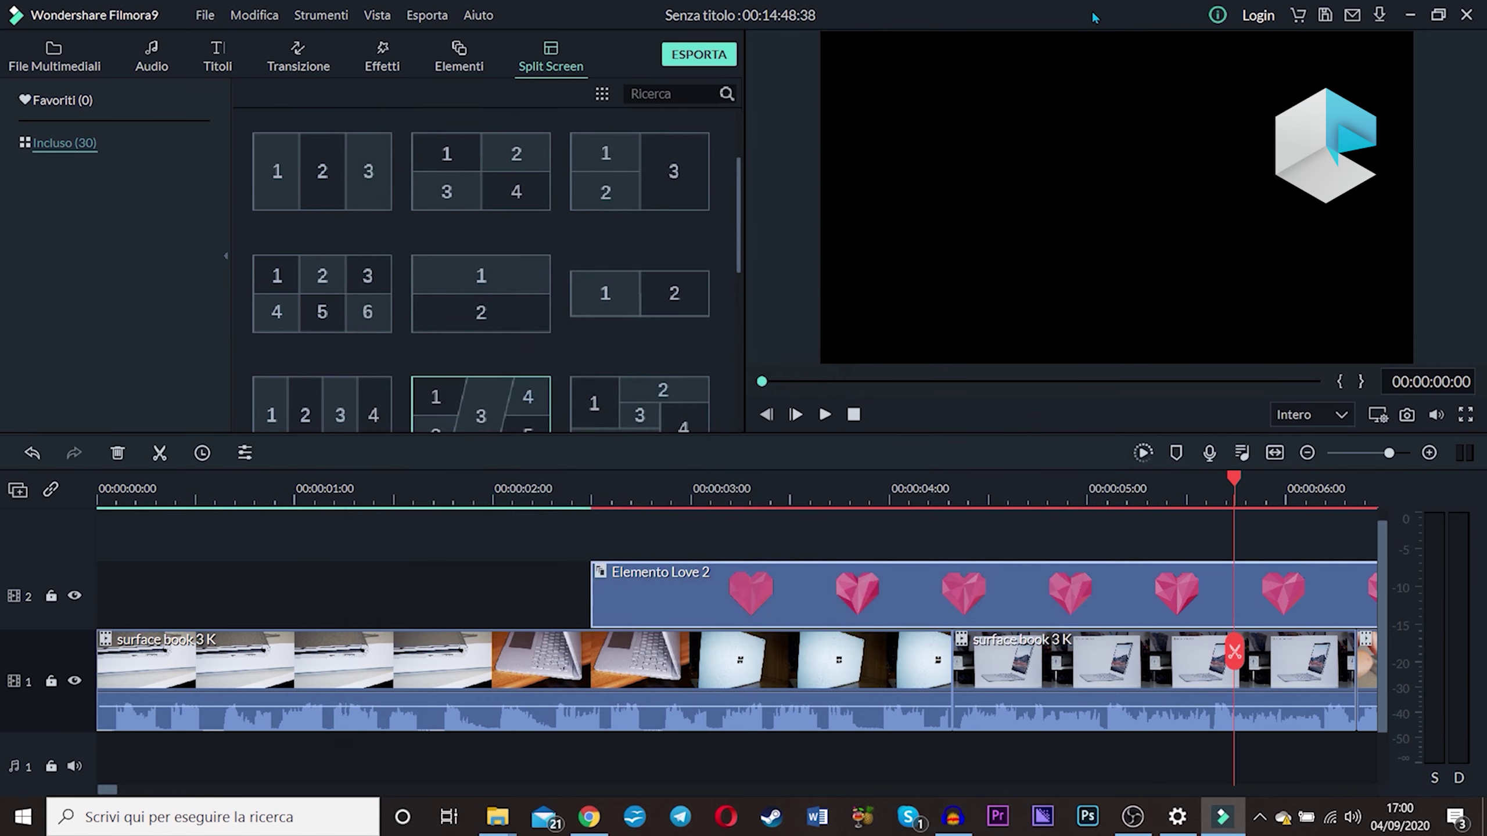
{"action": "left_click", "coordinate": [699, 50]}
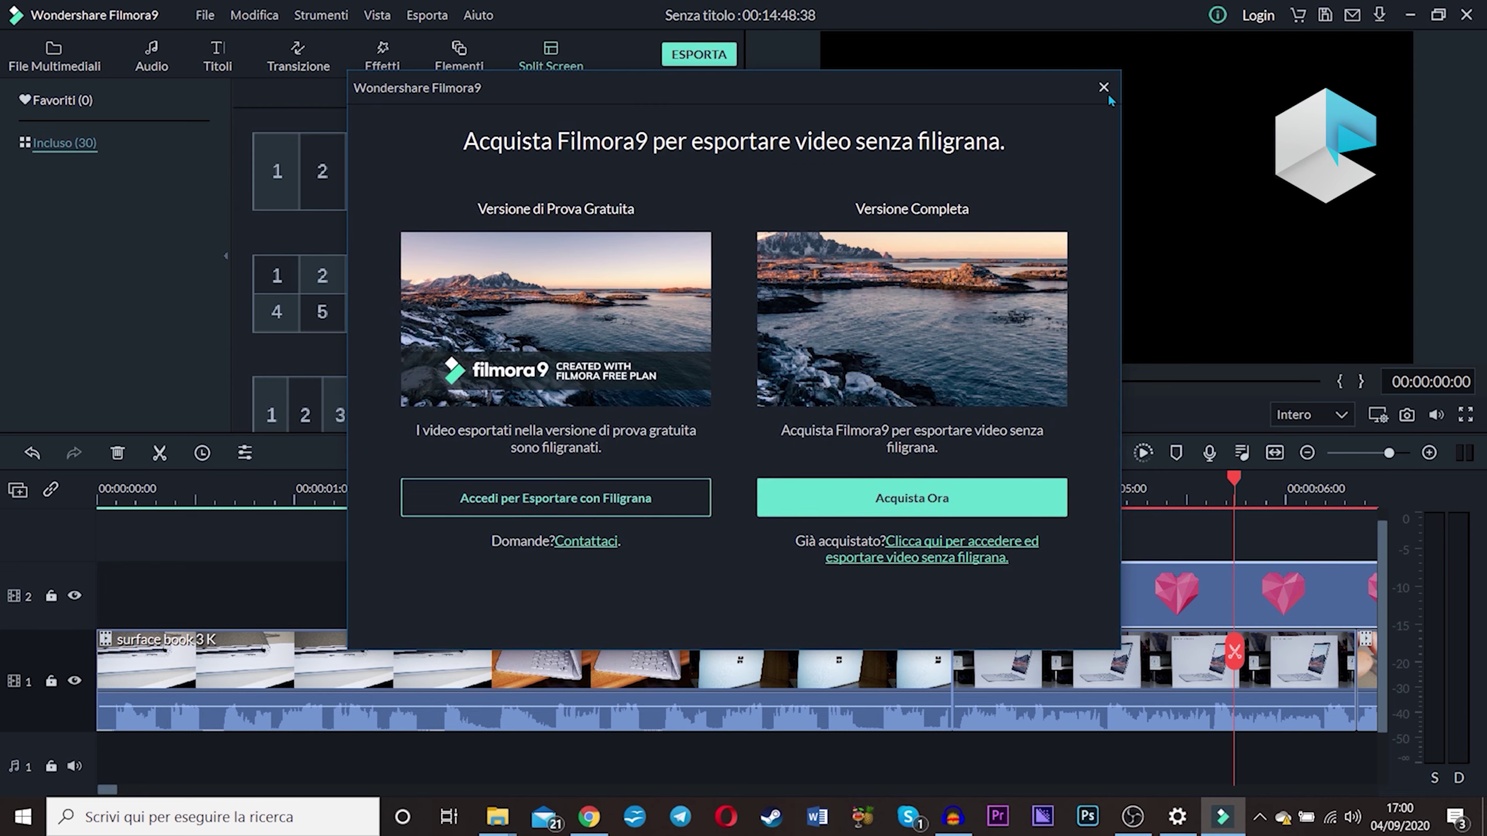
{"action": "left_click", "coordinate": [1105, 92]}
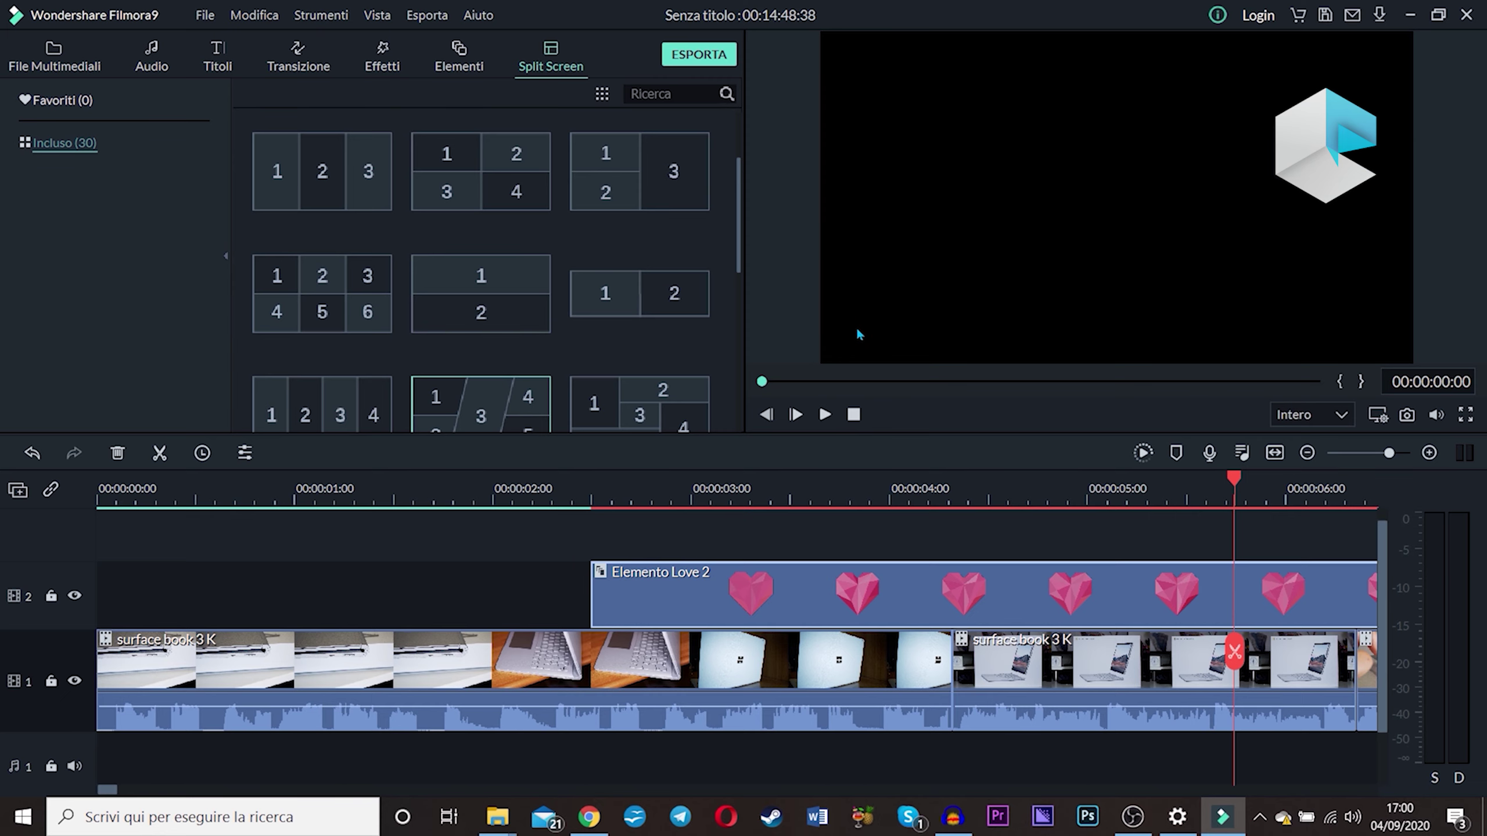
- Switch to Chrome and compare the prices and included features of Filmora's individual Annual, Lifetime and Annual Bundle plans
{"action": "left_click", "coordinate": [589, 817]}
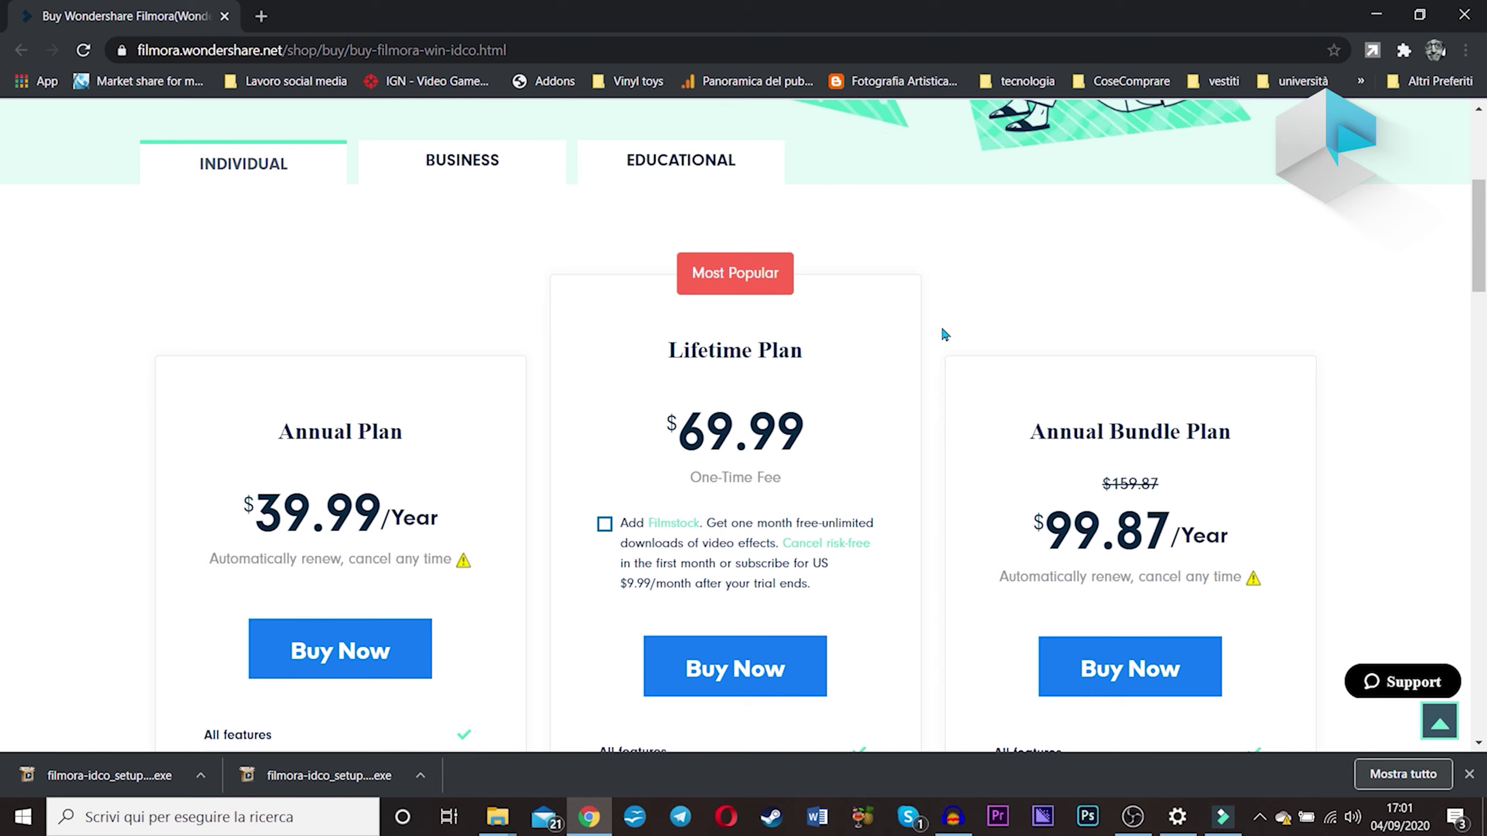
{"action": "left_click_drag", "start_coordinate": [1479, 237], "coordinate": [1478, 326]}
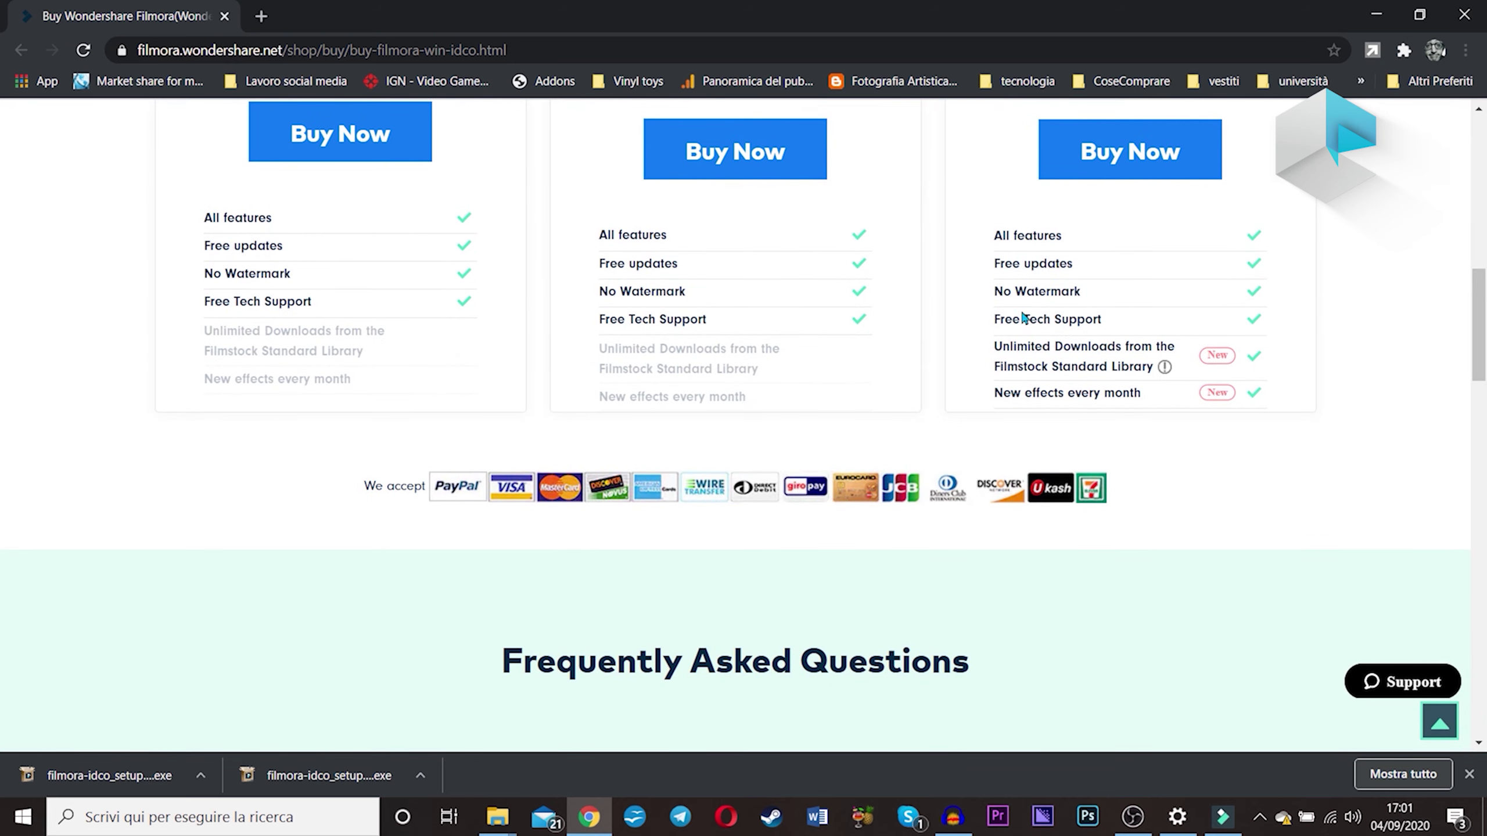
{"action": "left_click_drag", "start_coordinate": [1481, 346], "coordinate": [1476, 274]}
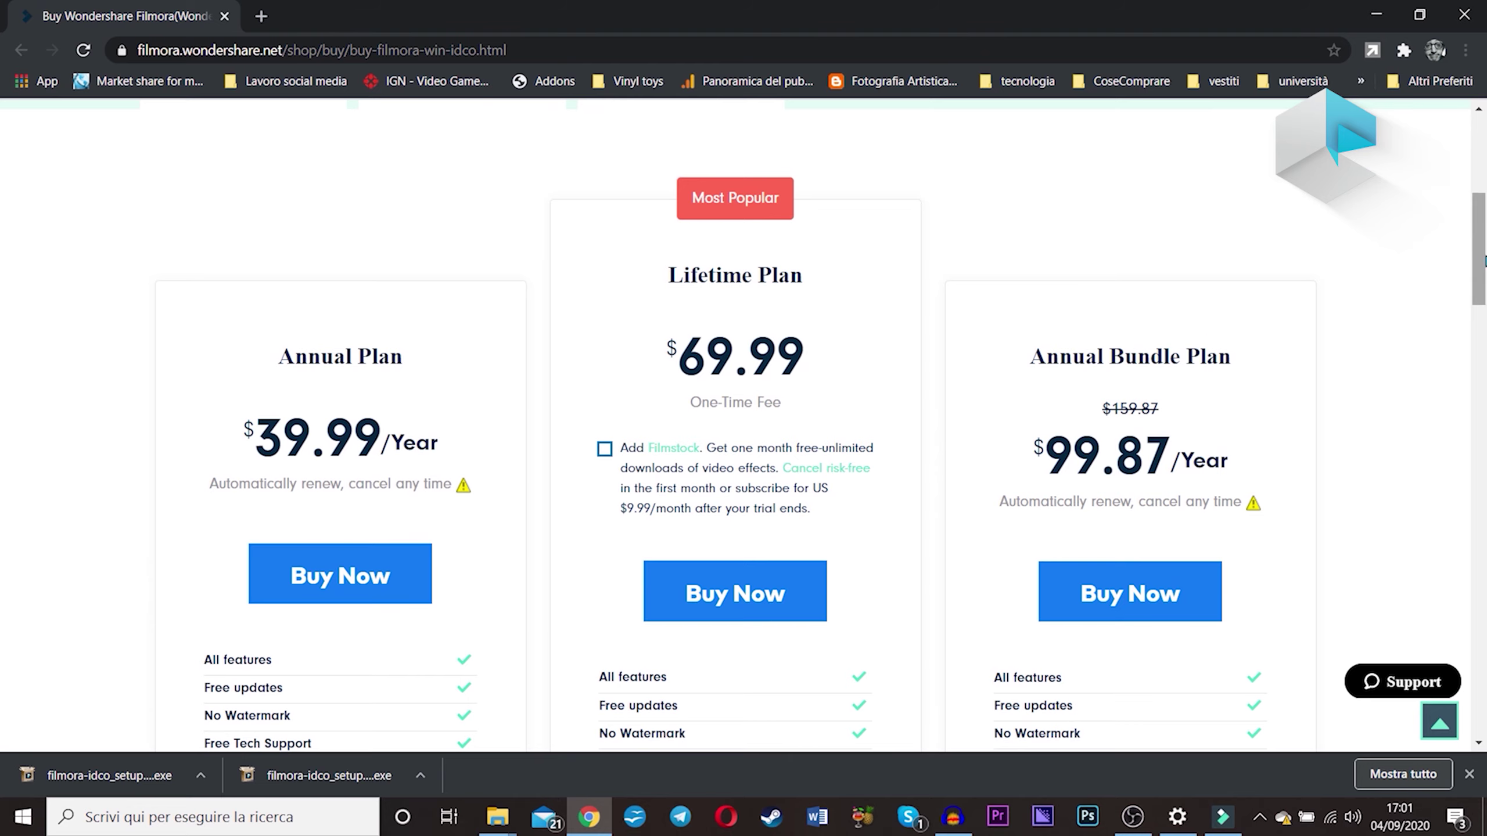
{"action": "left_click_drag", "start_coordinate": [1476, 254], "coordinate": [1475, 287]}
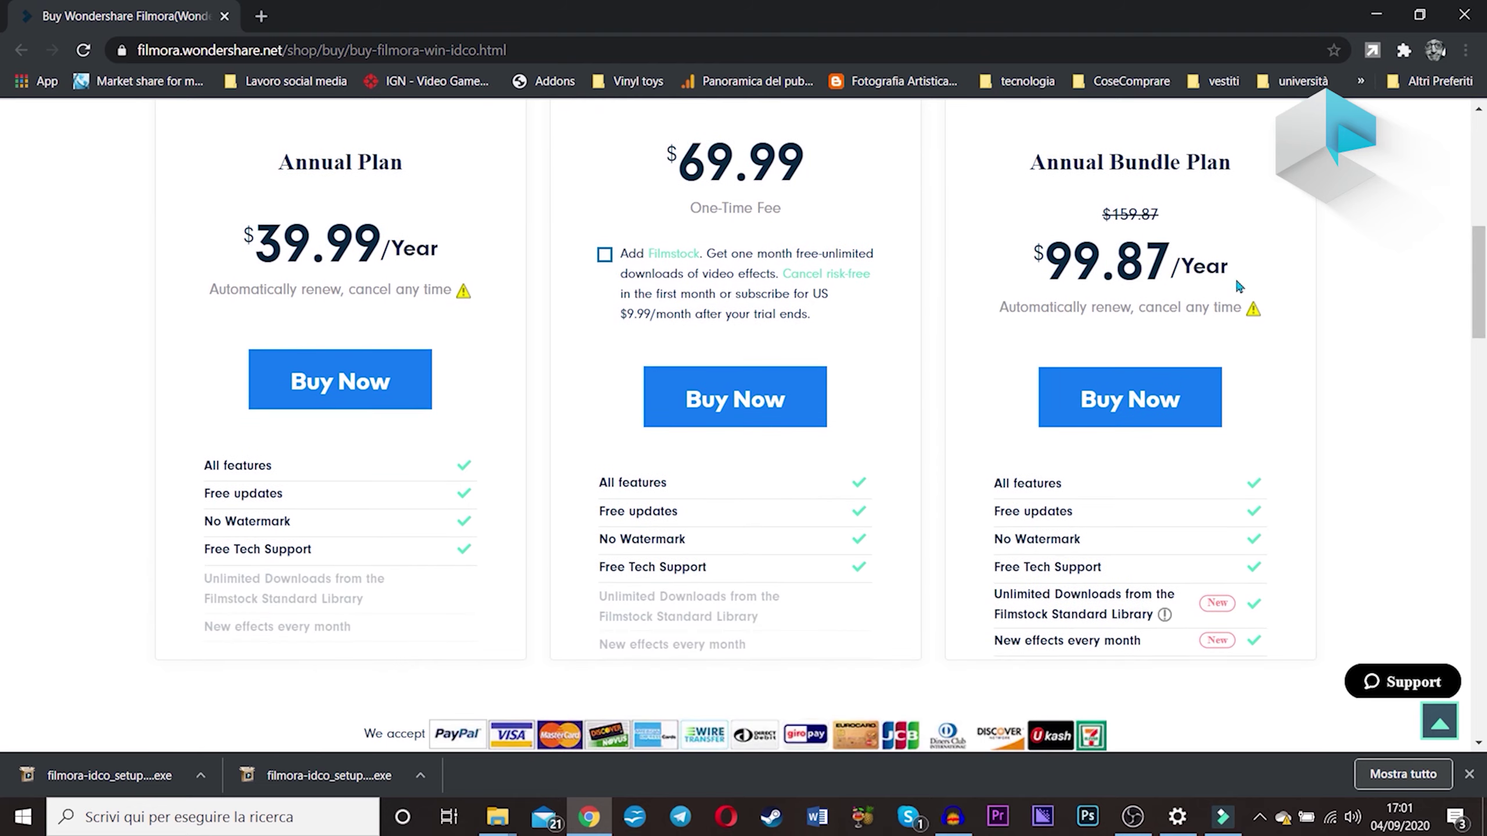
- Tick the Filmstock add-on under the Lifetime Plan, then clear it again
{"action": "left_click", "coordinate": [604, 264]}
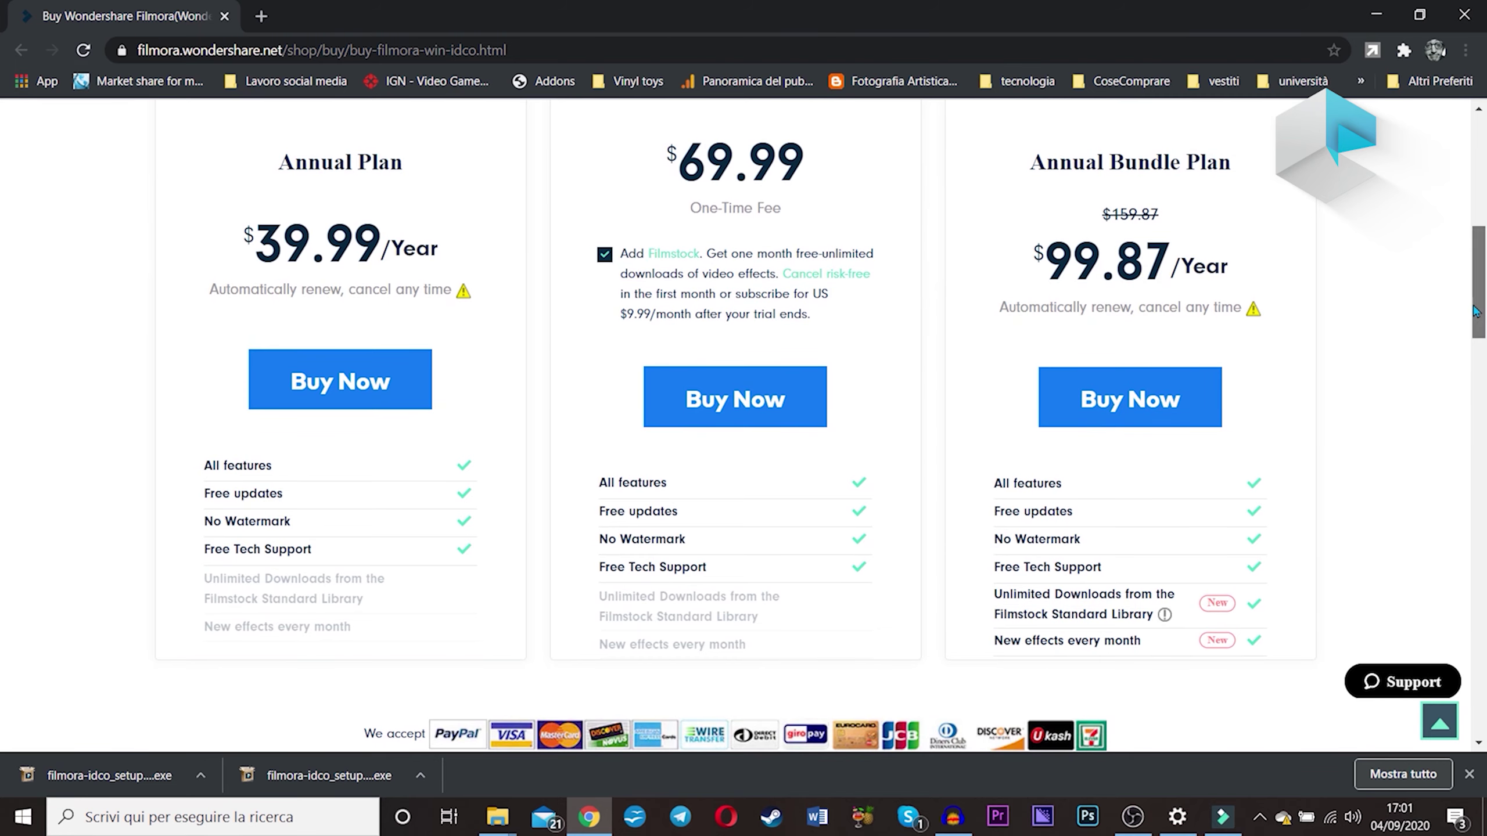
{"action": "scroll", "coordinate": [1475, 310], "scroll_direction": "up", "scroll_amount": 2}
{"action": "left_click", "coordinate": [605, 378]}
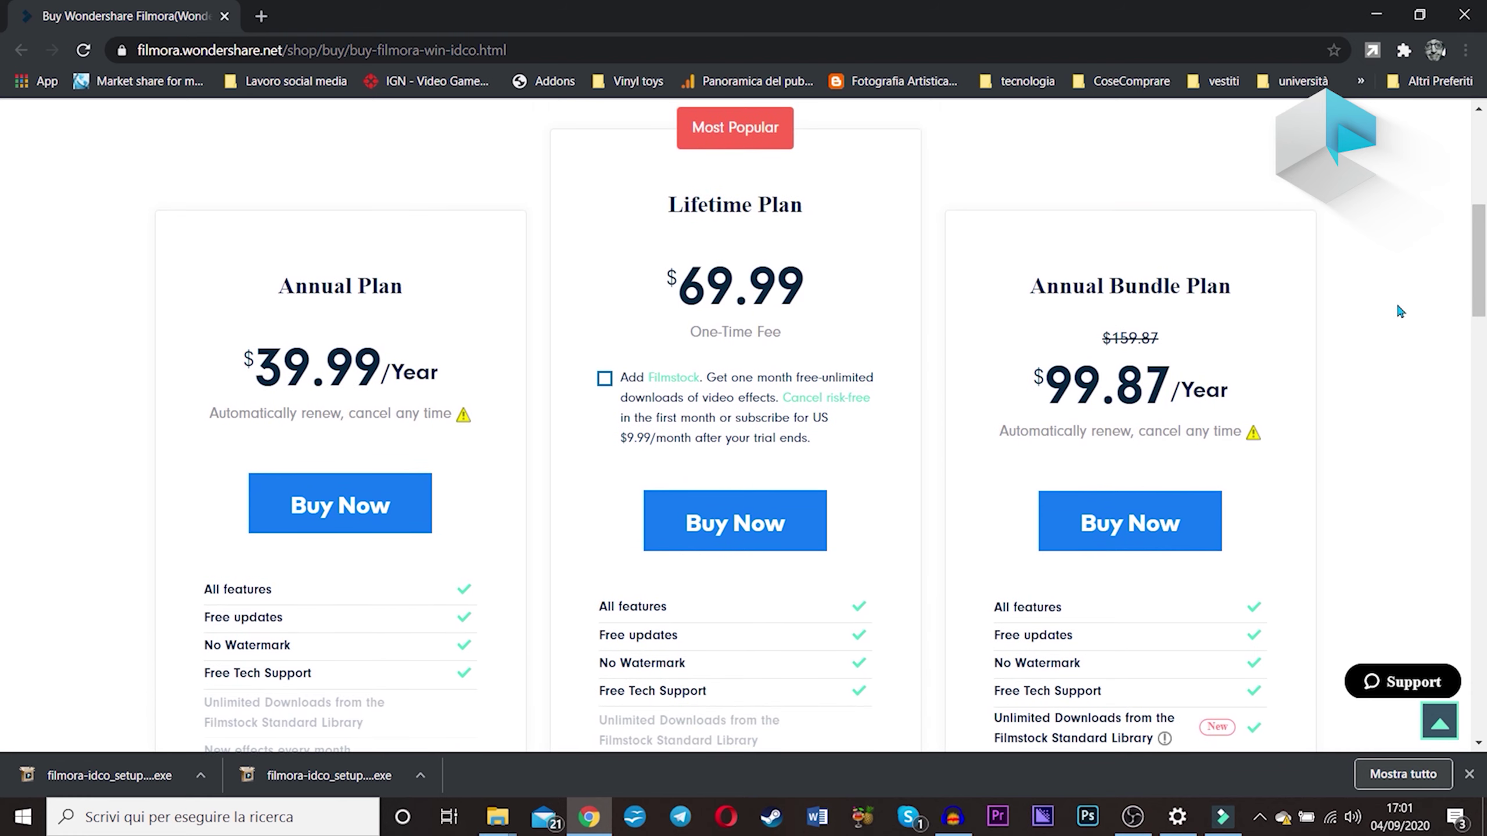
- Examine the Annual Bundle Plan's renewal terms and included features, and the accepted payment methods below the plans
{"action": "scroll", "coordinate": [1479, 263], "scroll_direction": "up", "scroll_amount": 1}
{"action": "scroll", "coordinate": [1478, 264], "scroll_direction": "down", "scroll_amount": 2}
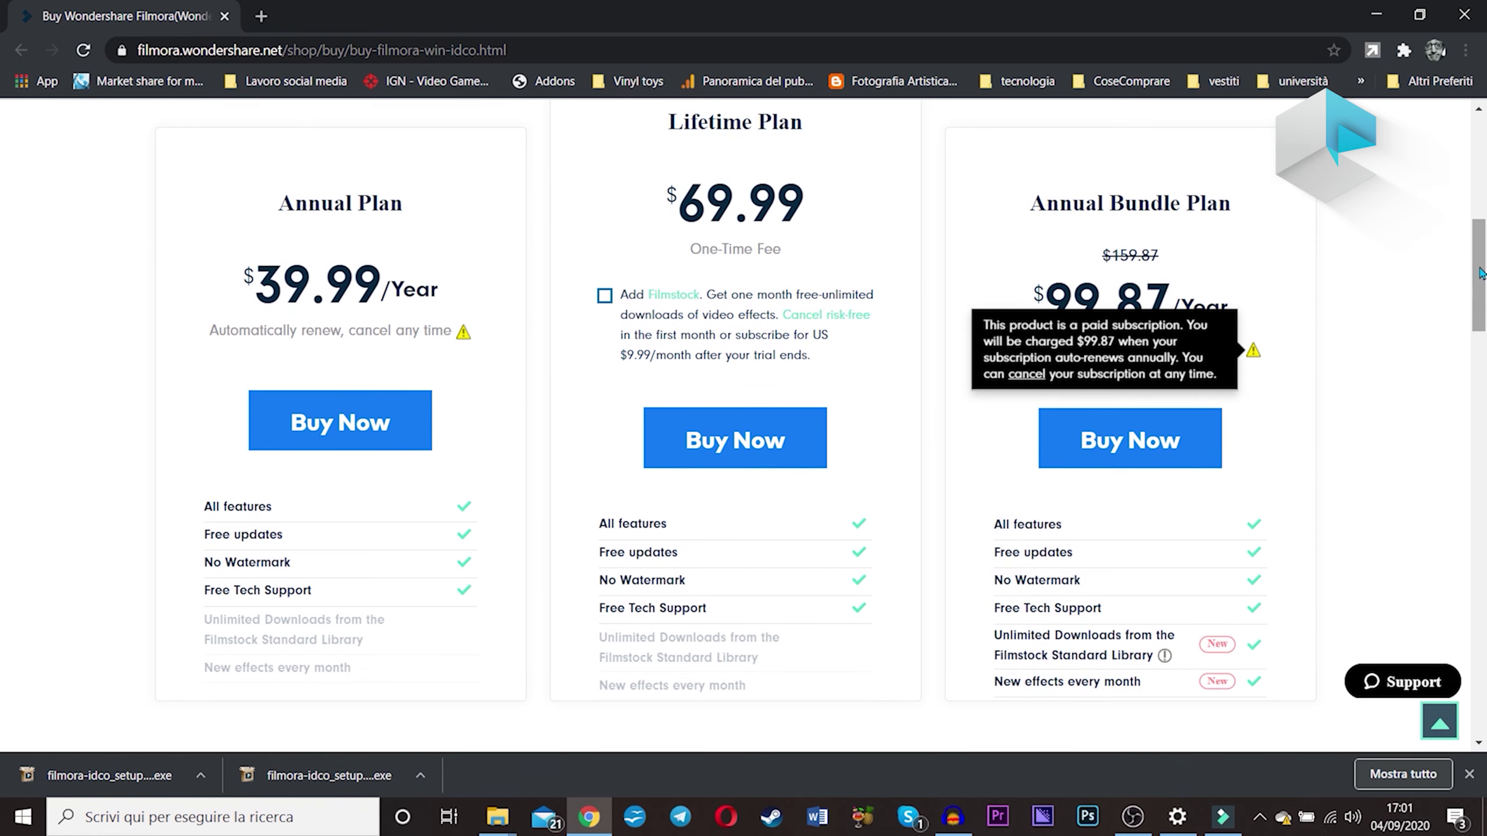
{"action": "scroll", "coordinate": [1480, 273], "scroll_direction": "up", "scroll_amount": 2}
{"action": "scroll", "coordinate": [1481, 274], "scroll_direction": "down", "scroll_amount": 2}
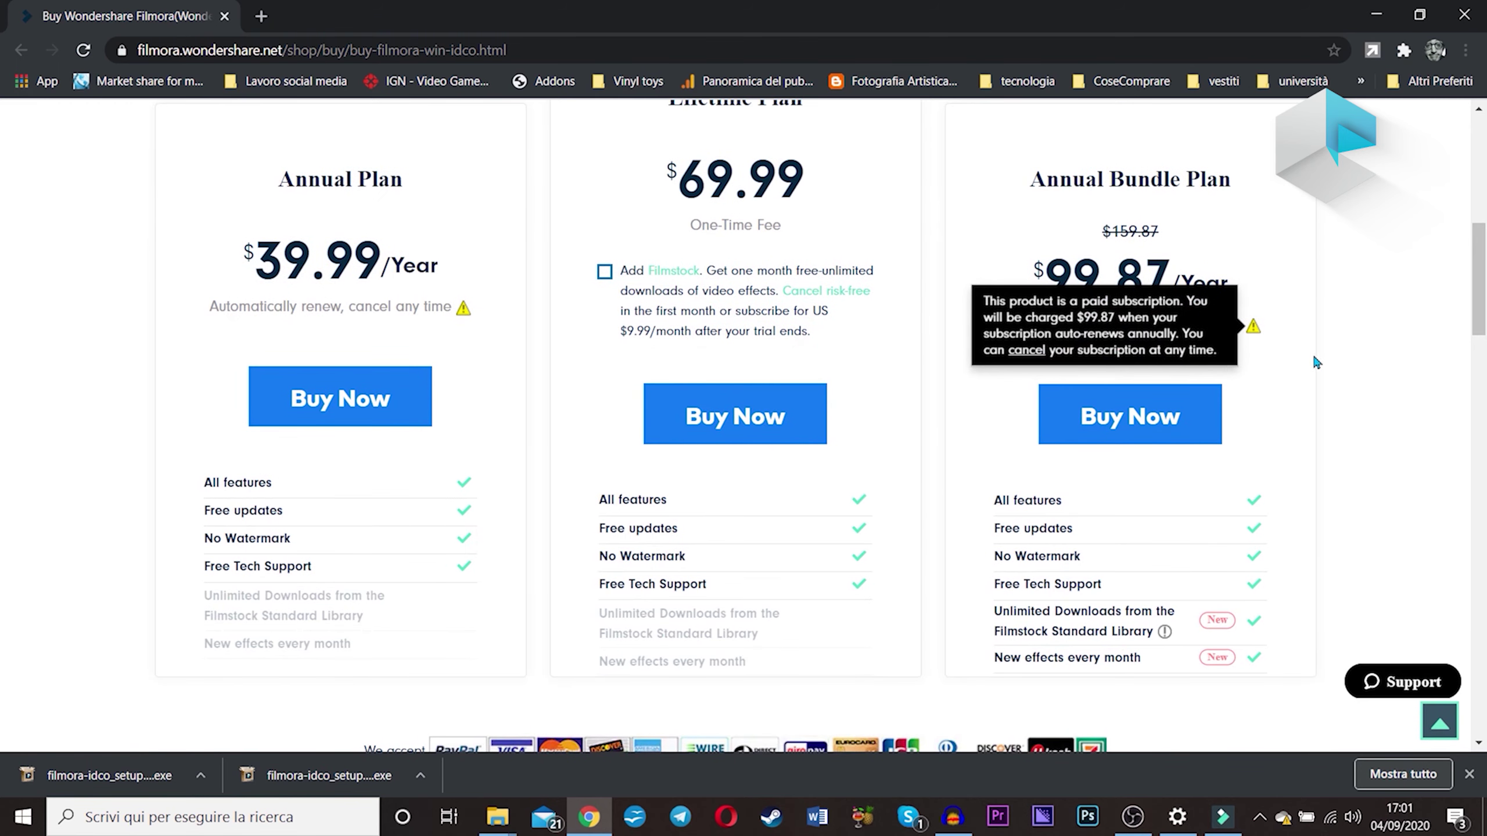
{"action": "left_click_drag", "start_coordinate": [1481, 310], "coordinate": [1483, 347]}
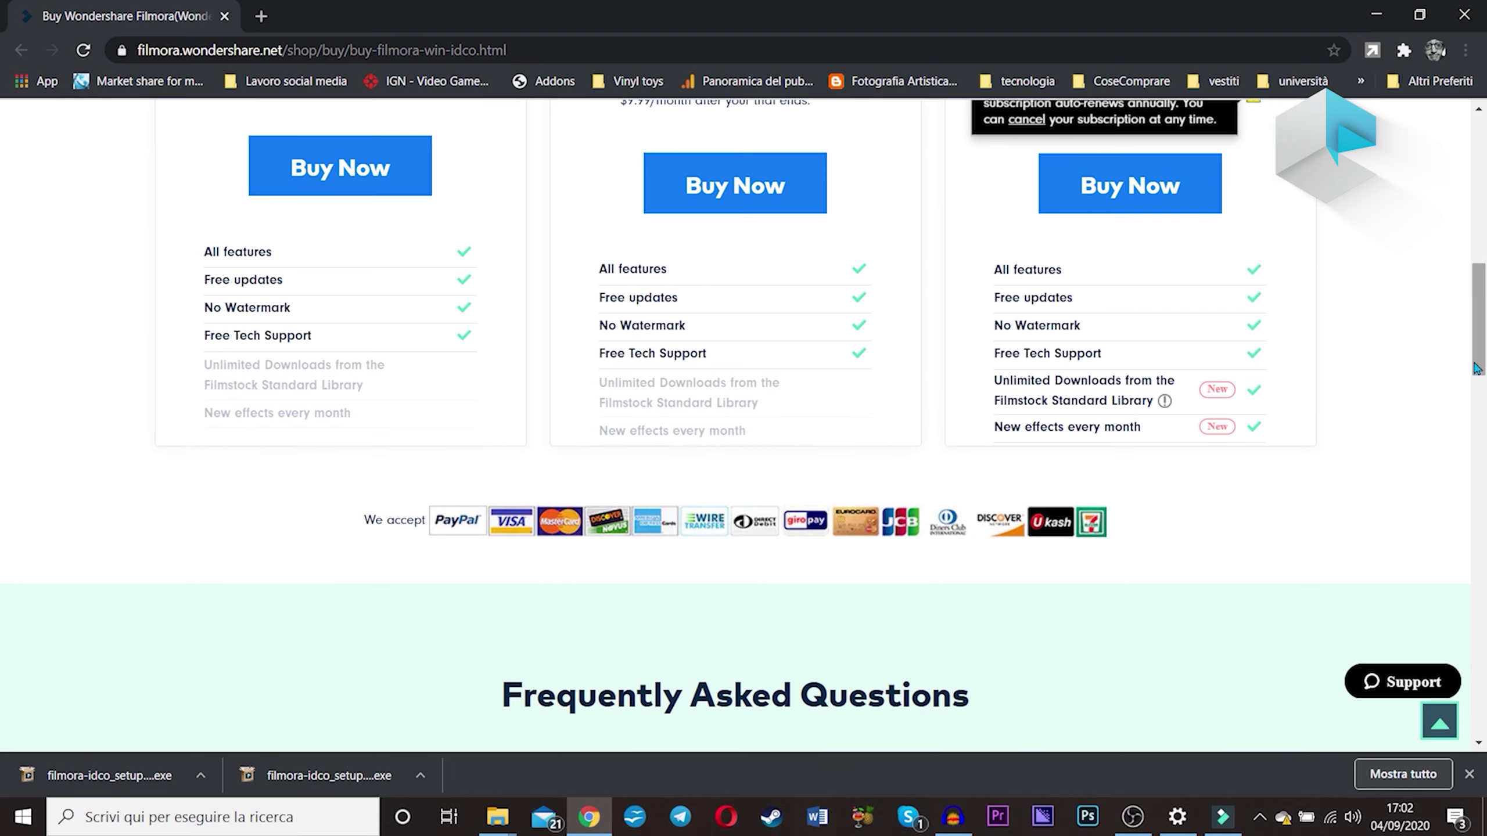
{"action": "left_click_drag", "start_coordinate": [1481, 356], "coordinate": [1482, 374]}
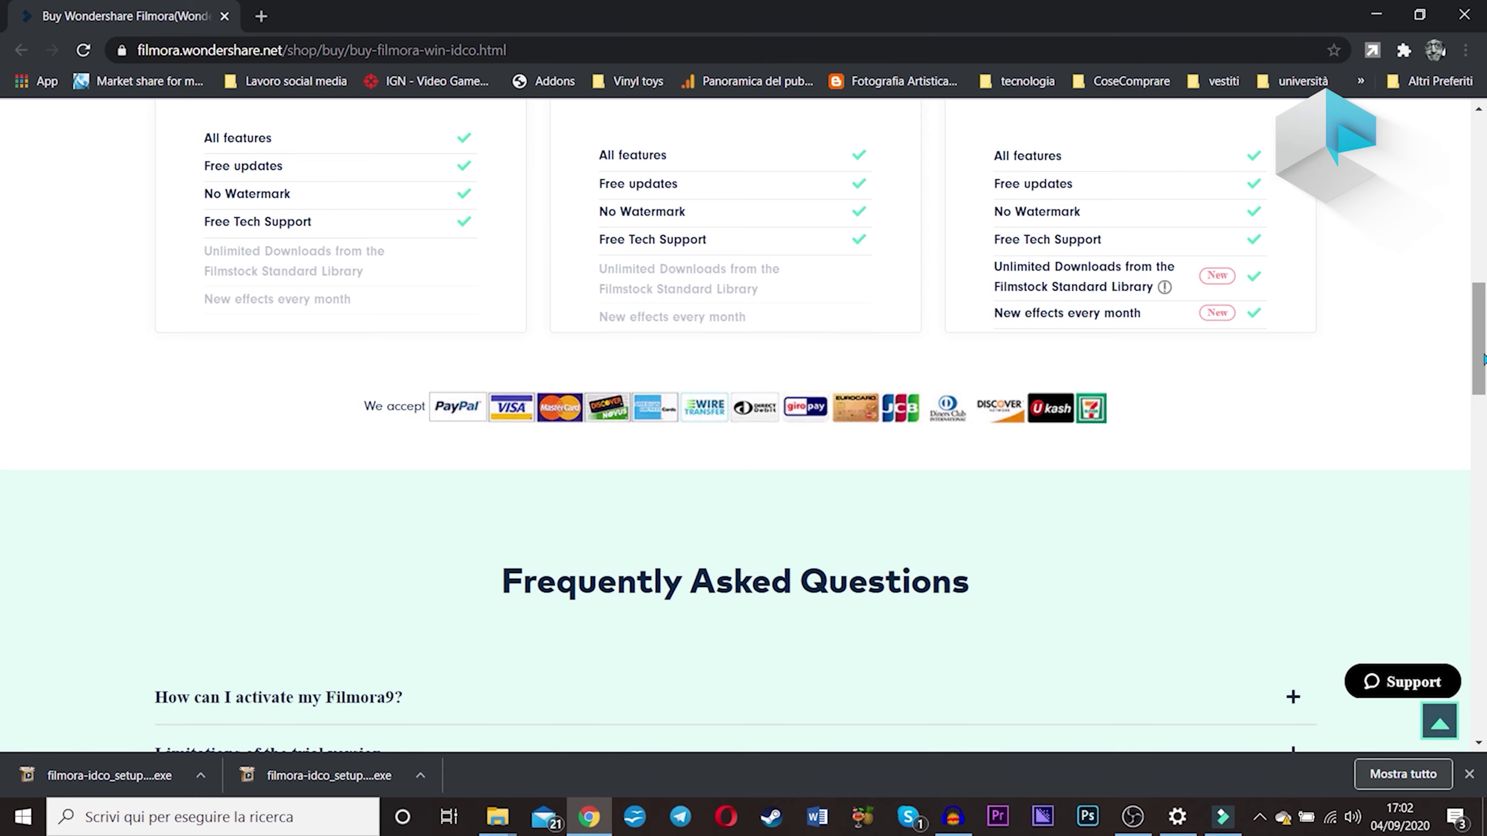
{"action": "left_click_drag", "start_coordinate": [1483, 360], "coordinate": [1484, 198]}
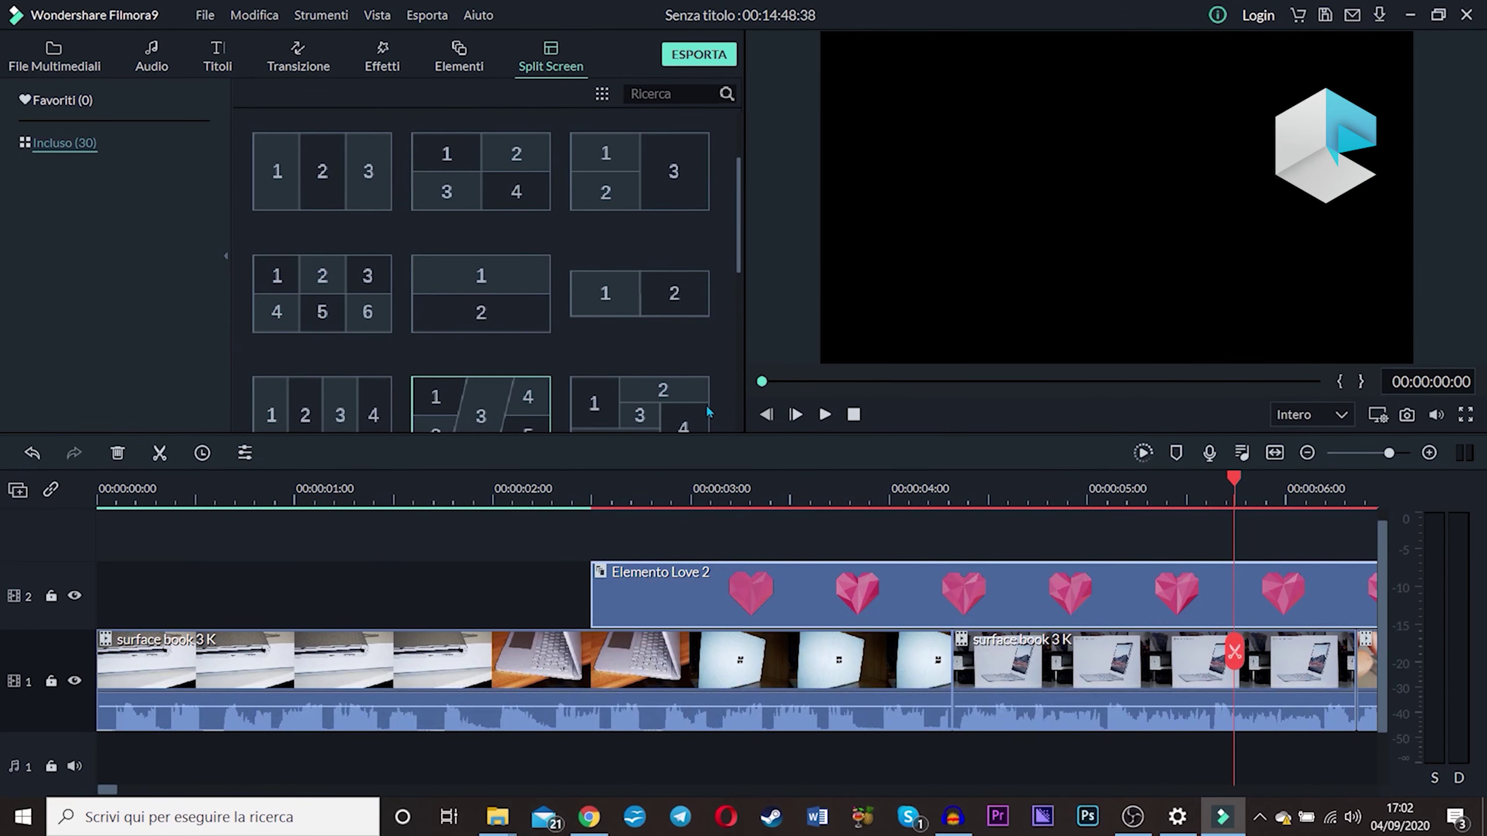
- Return to Filmora9, scrub to 00:00:01:39, and survey the video clips and Drift music across a wider span of the timeline
{"action": "left_click", "coordinate": [469, 495]}
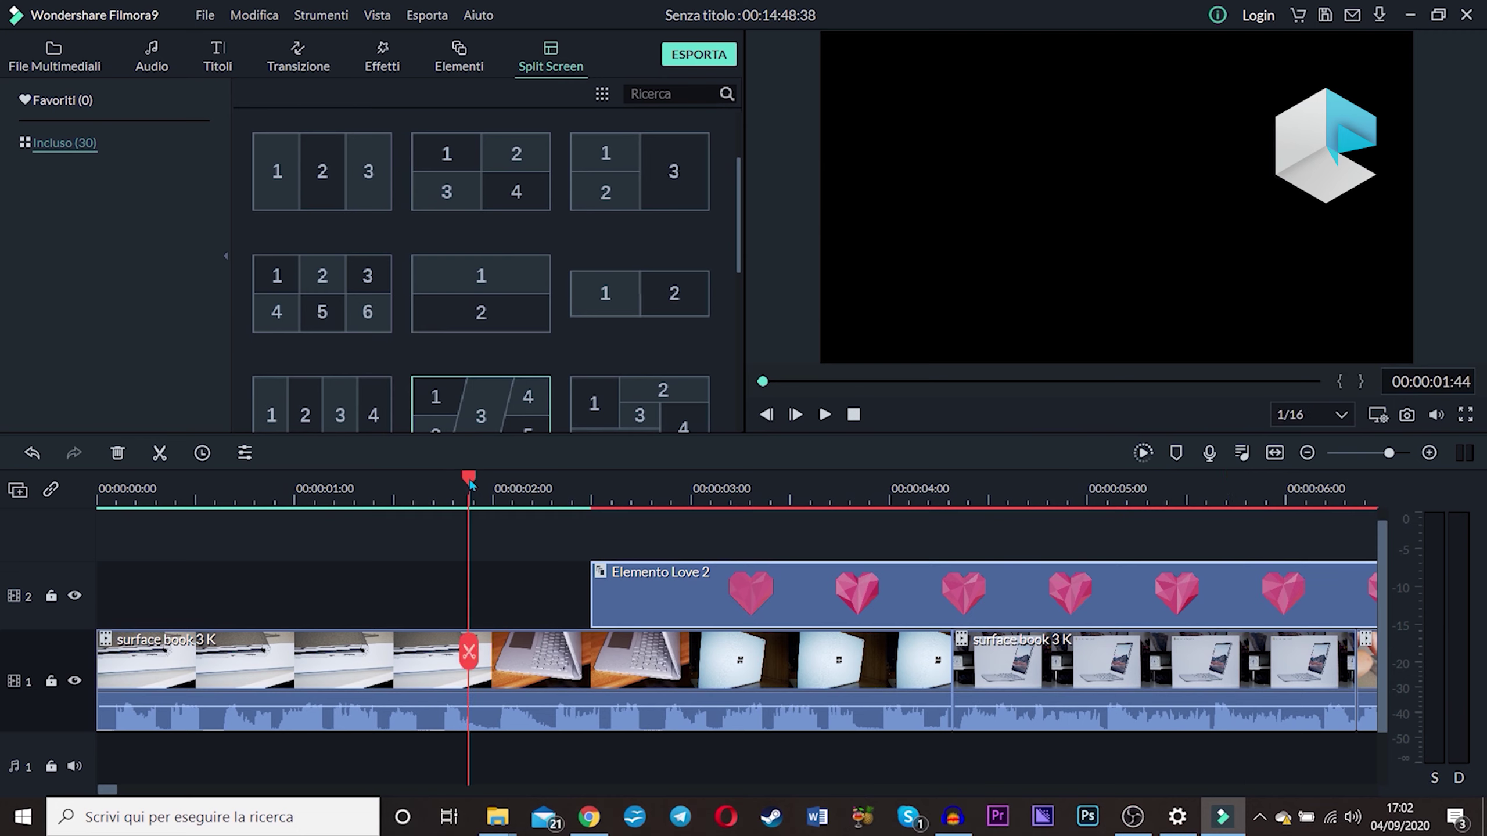
{"action": "mouse_move", "coordinate": [472, 485]}
{"action": "left_mouse_down"}
{"action": "mouse_move", "coordinate": [223, 515]}
{"action": "mouse_move", "coordinate": [452, 507]}
{"action": "left_mouse_up"}
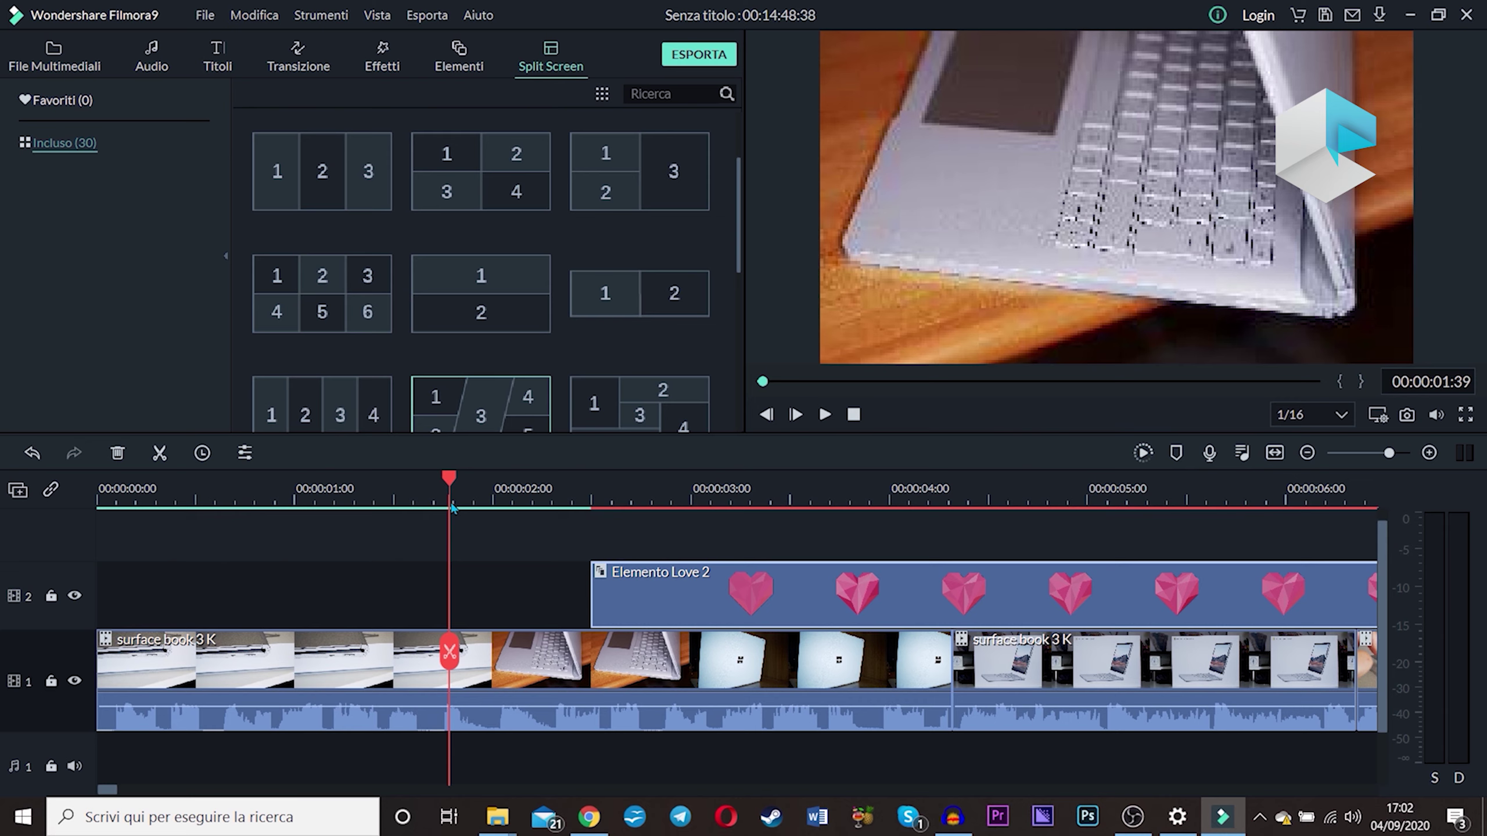
{"action": "scroll", "coordinate": [437, 501], "scroll_direction": "down", "scroll_amount": 6}
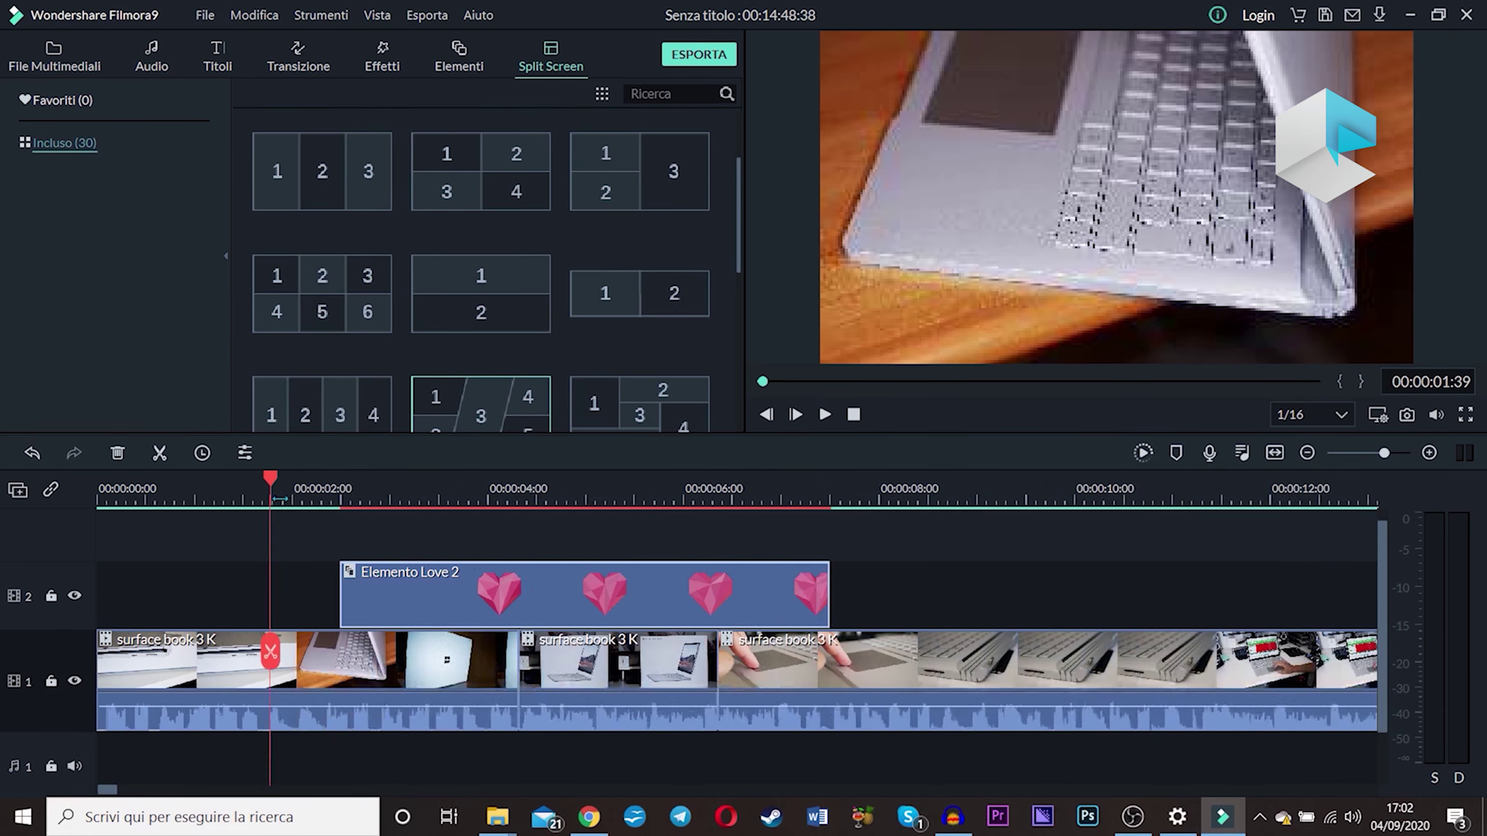
{"action": "scroll", "coordinate": [297, 496], "scroll_direction": "down", "scroll_amount": 3}
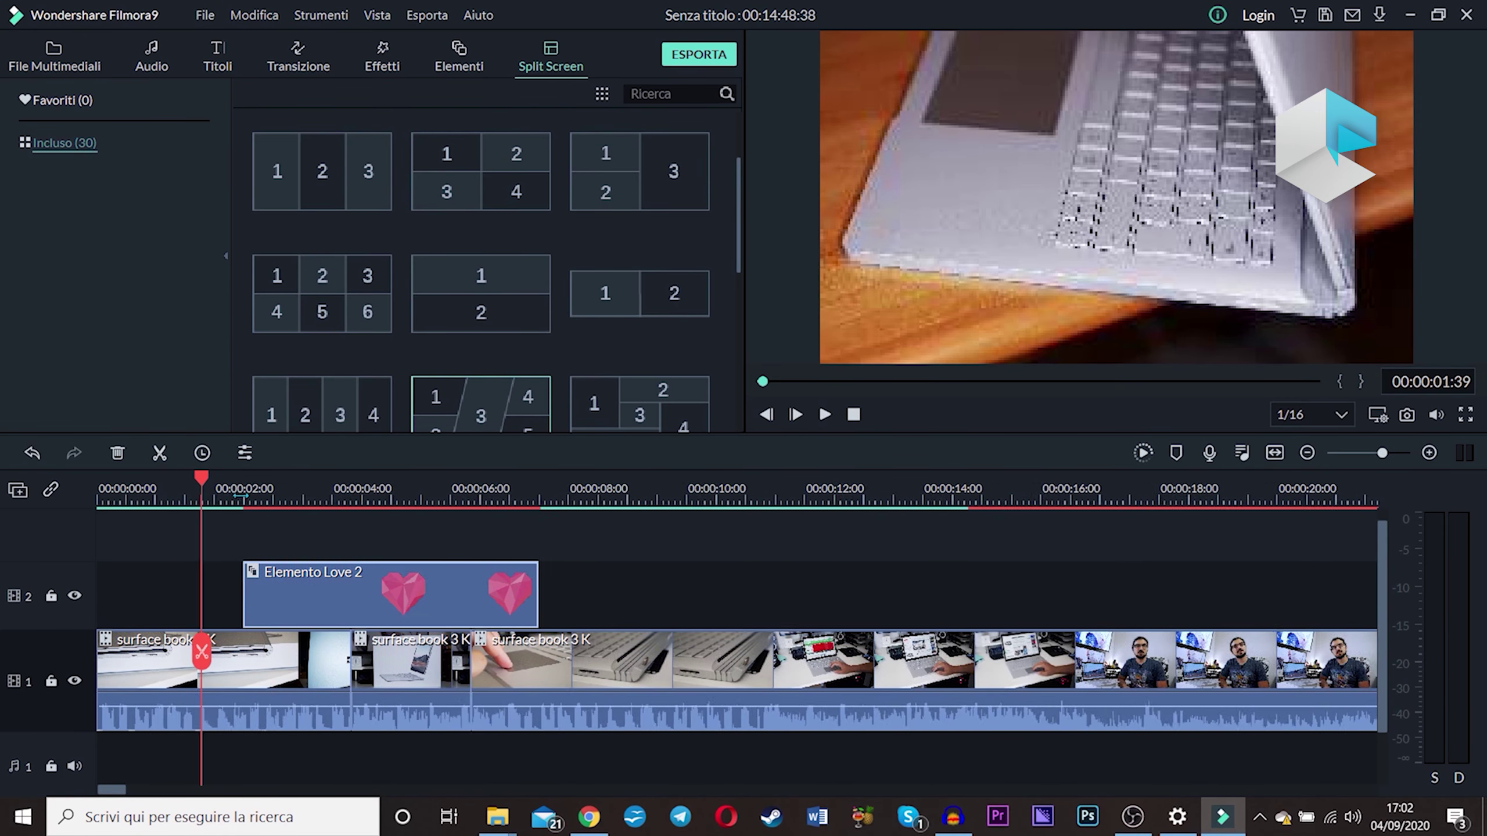
{"action": "scroll", "coordinate": [529, 499], "scroll_direction": "down", "scroll_amount": 2}
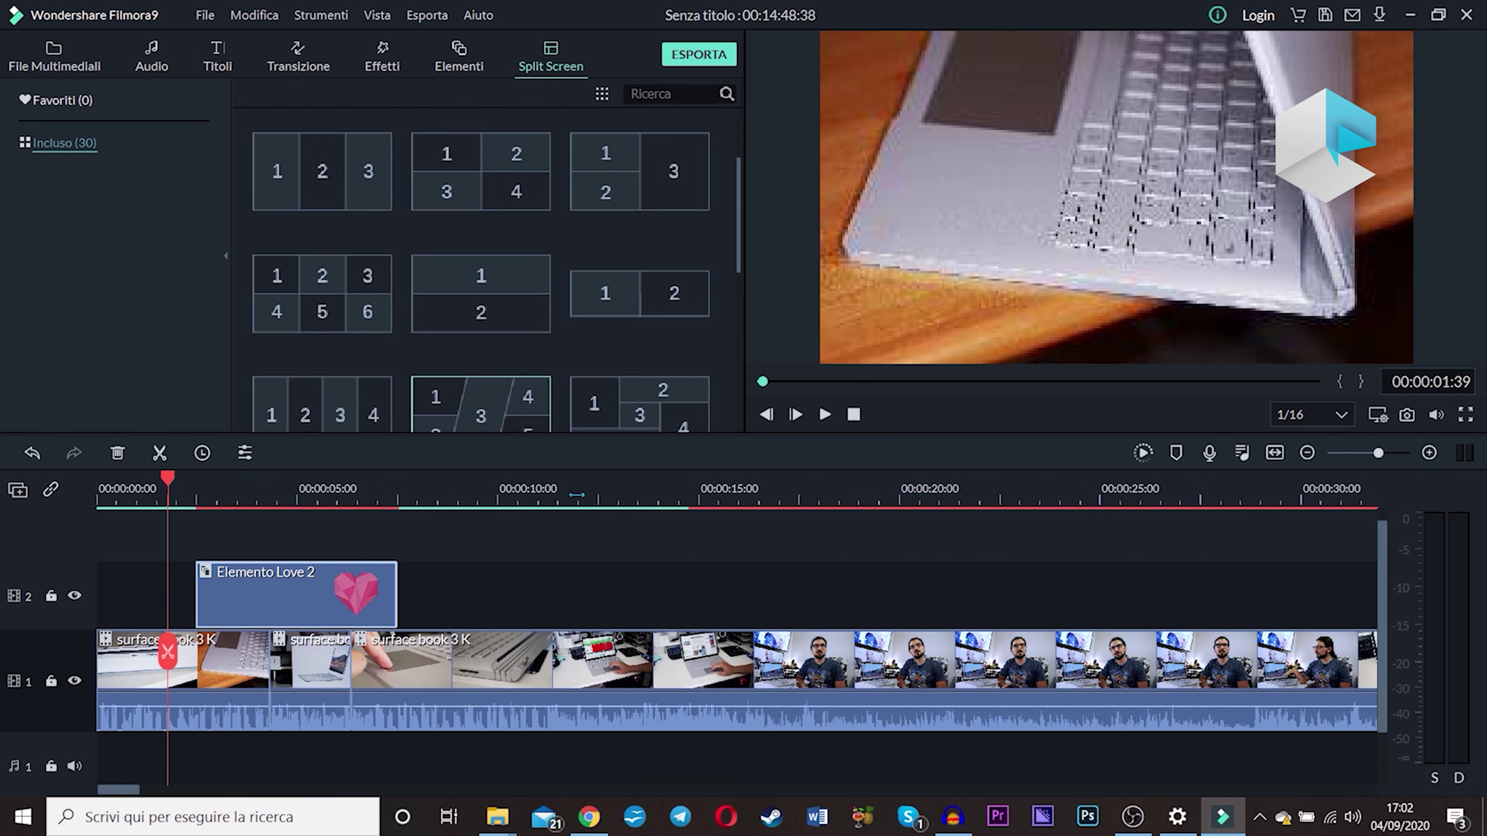
{"action": "scroll", "coordinate": [577, 495], "scroll_direction": "down", "scroll_amount": 2}
{"action": "scroll", "coordinate": [545, 496], "scroll_direction": "down", "scroll_amount": 2}
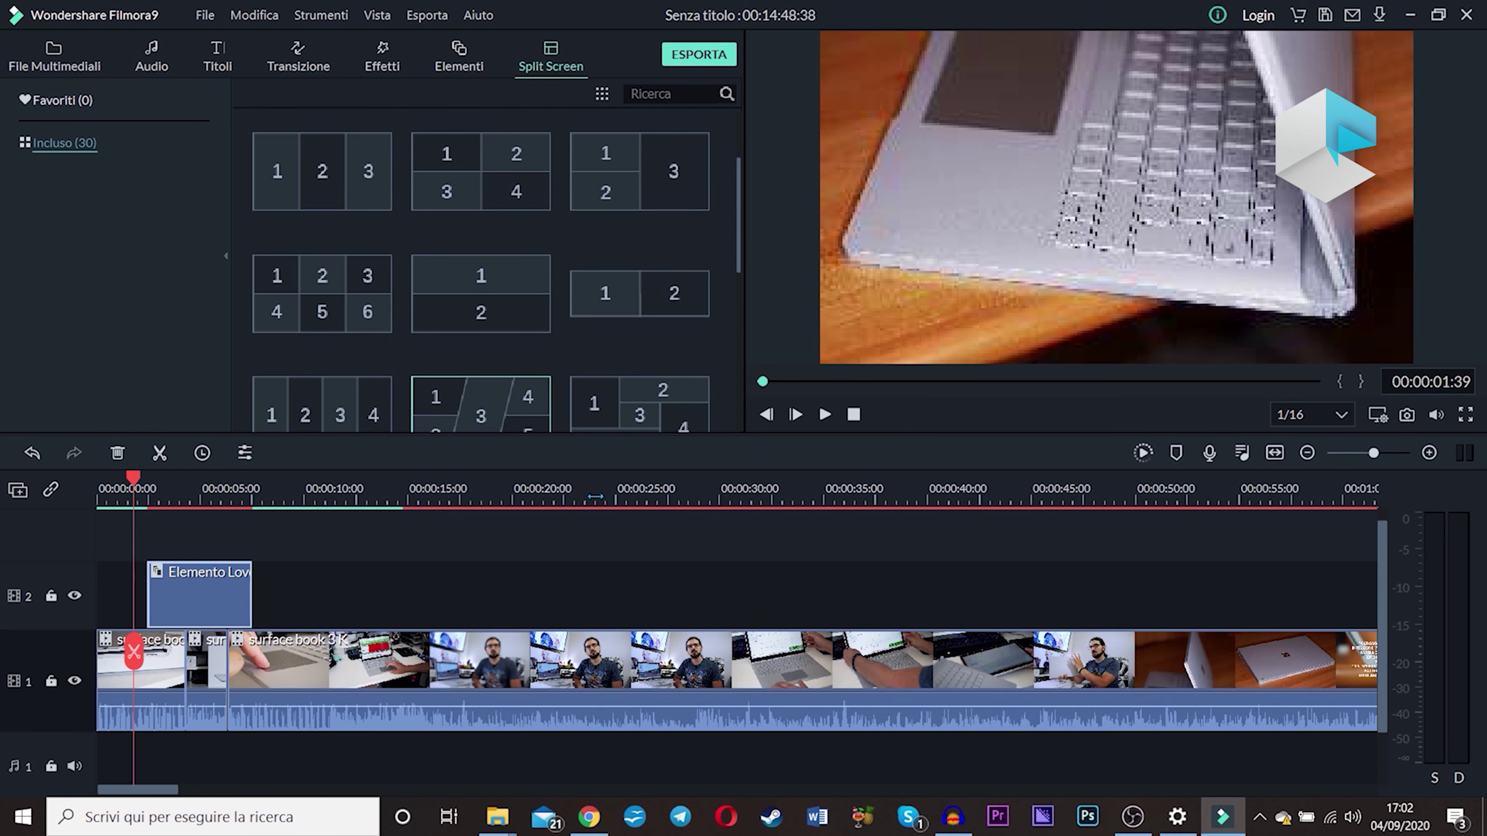
{"action": "scroll", "coordinate": [644, 499], "scroll_direction": "down", "scroll_amount": 2}
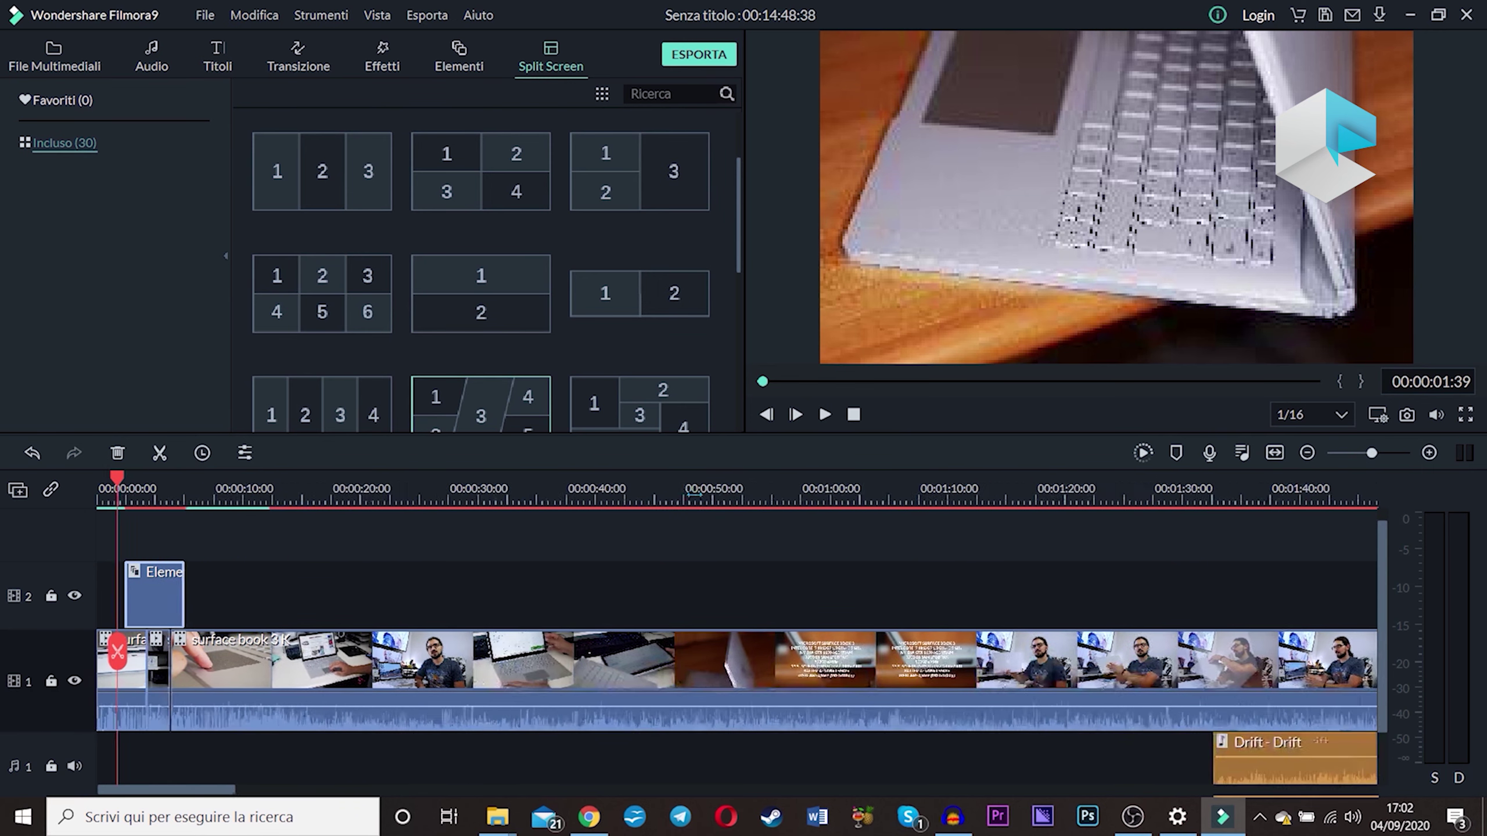
{"action": "scroll", "coordinate": [841, 498], "scroll_direction": "down", "scroll_amount": 2}
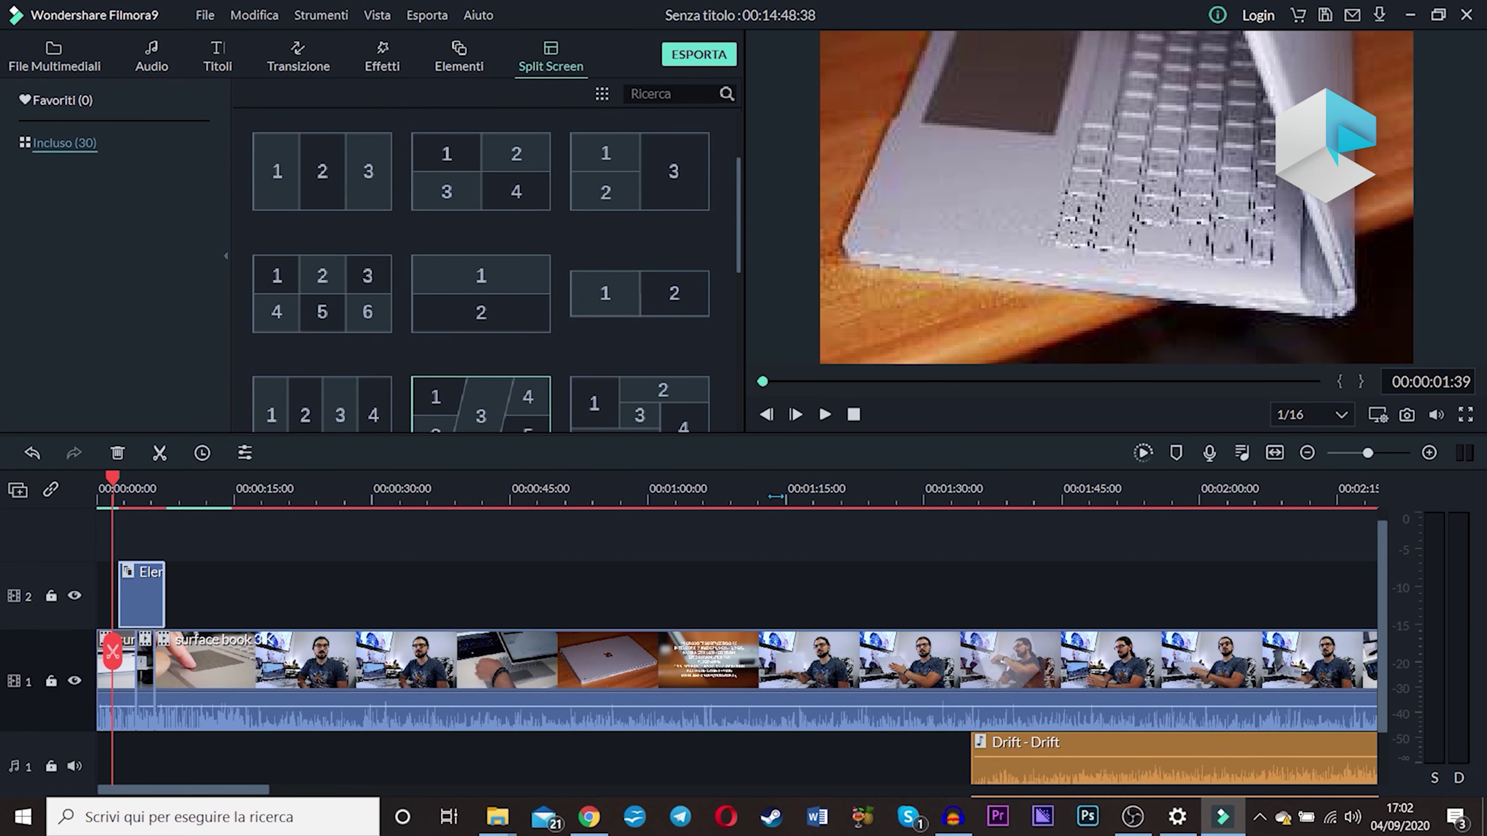
{"action": "scroll", "coordinate": [941, 496], "scroll_direction": "down", "scroll_amount": 2}
{"action": "scroll", "coordinate": [991, 499], "scroll_direction": "down", "scroll_amount": 1}
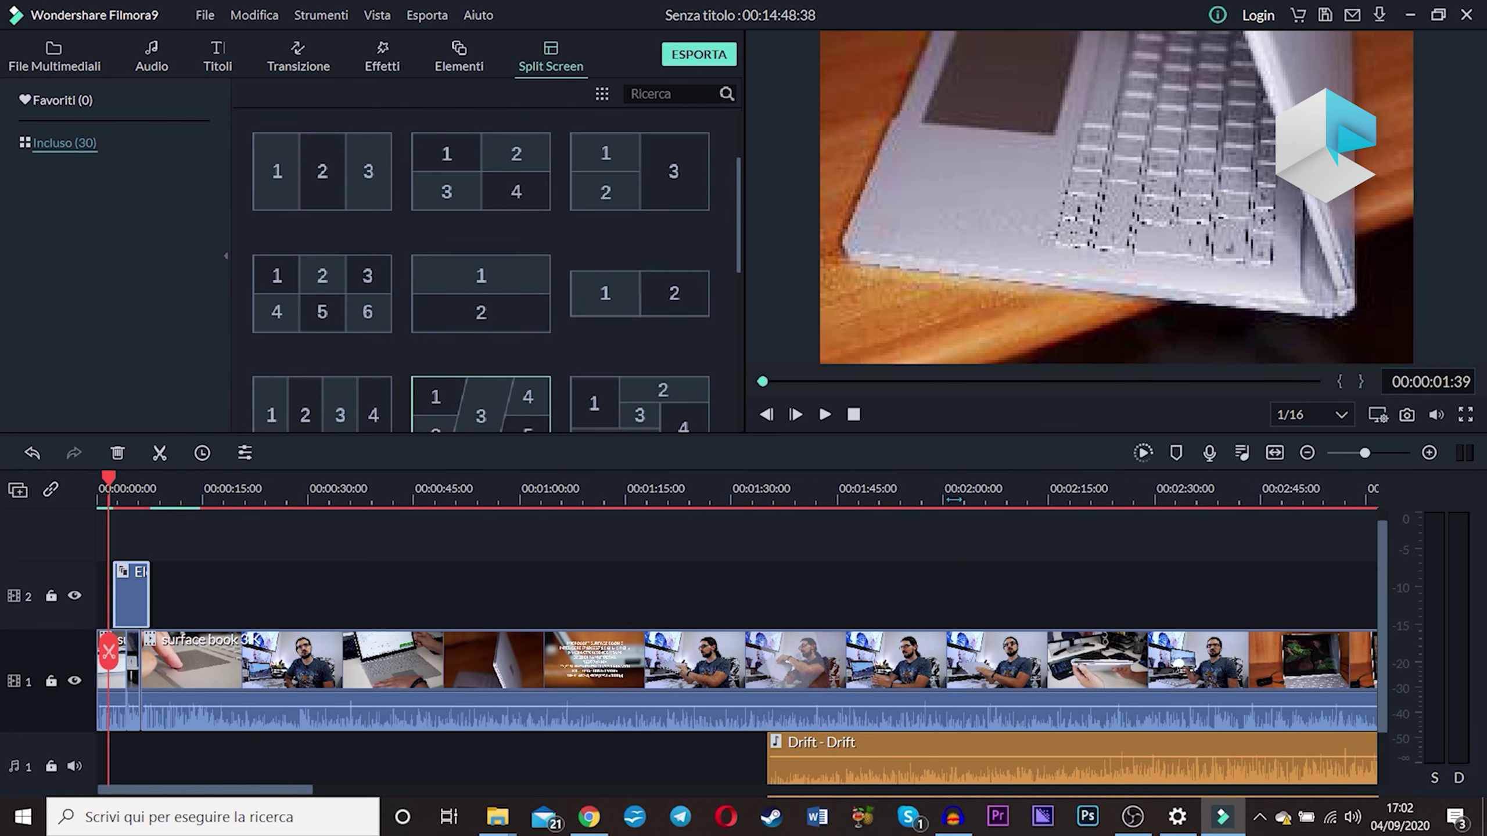
{"action": "scroll", "coordinate": [1093, 497], "scroll_direction": "down", "scroll_amount": 1}
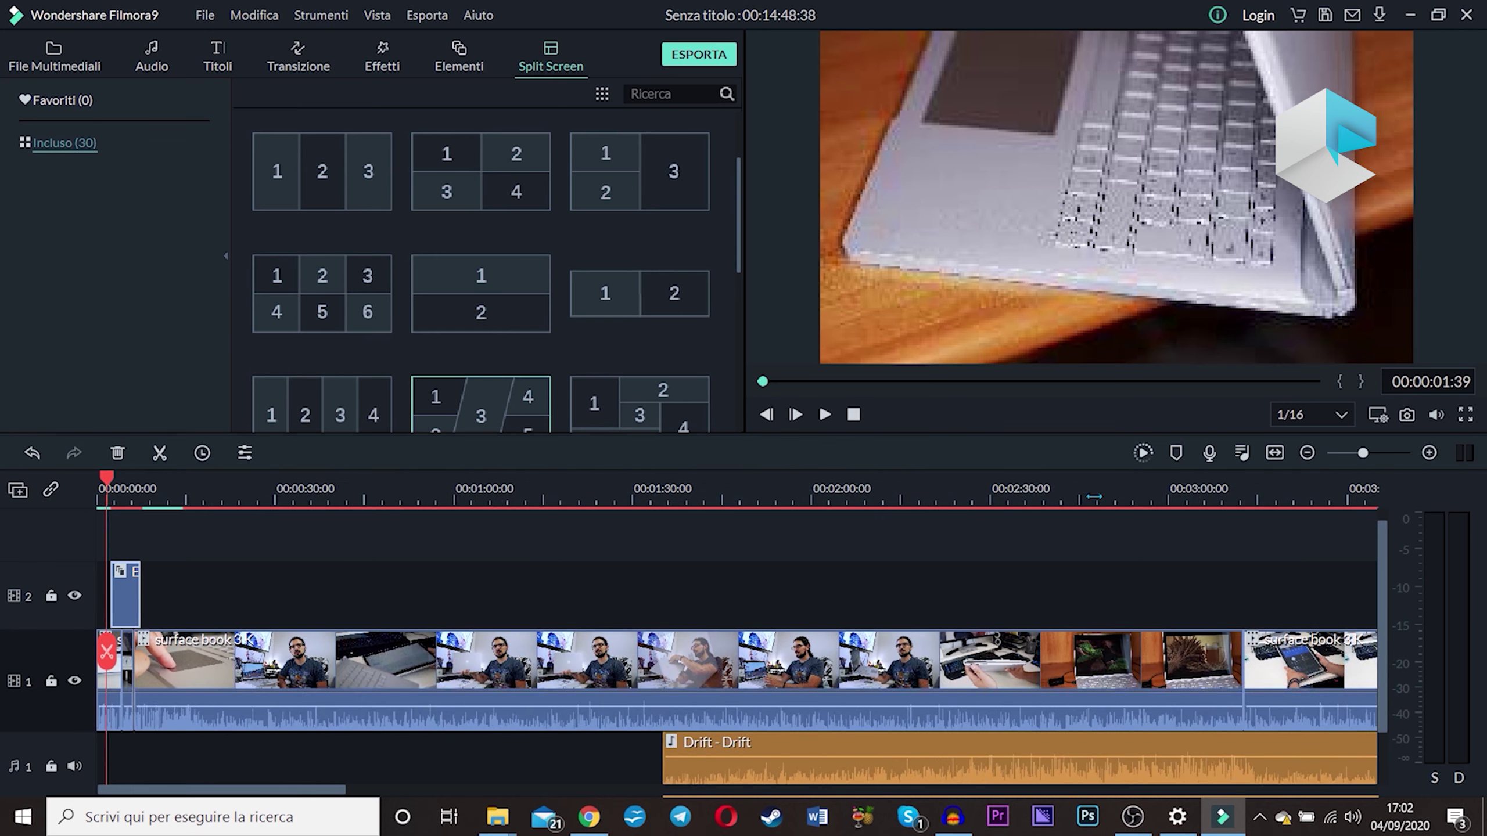
- Scrub further through the surface book 3 K footage, viewing the frames at 00:02:49:49 and around 00:04:22:13
{"action": "left_click", "coordinate": [957, 495]}
{"action": "left_click_drag", "start_coordinate": [962, 486], "coordinate": [1113, 490]}
{"action": "scroll", "coordinate": [1118, 501], "scroll_direction": "down", "scroll_amount": 2}
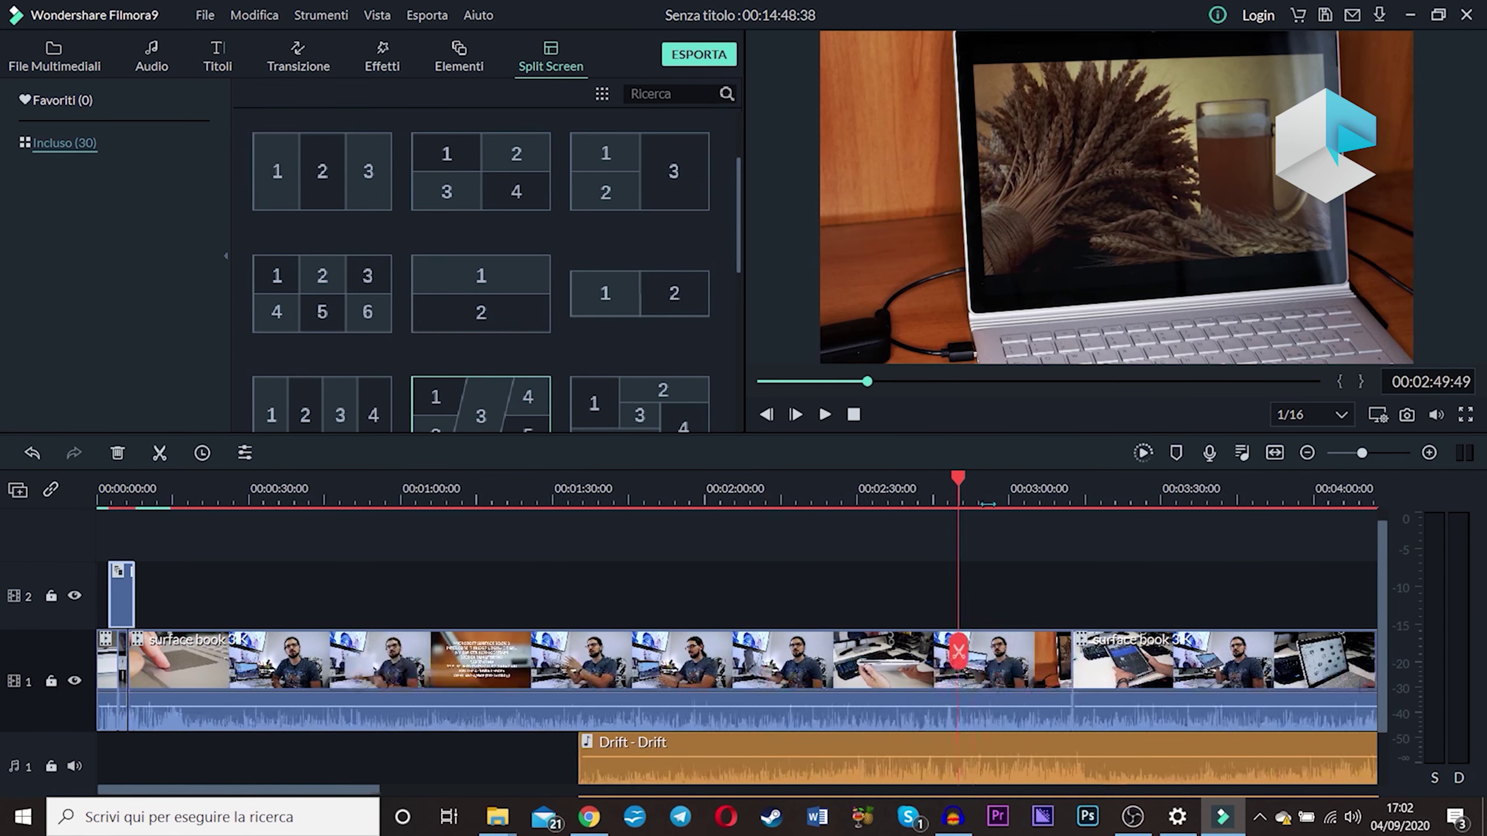
{"action": "scroll", "coordinate": [1021, 499], "scroll_direction": "down", "scroll_amount": 1}
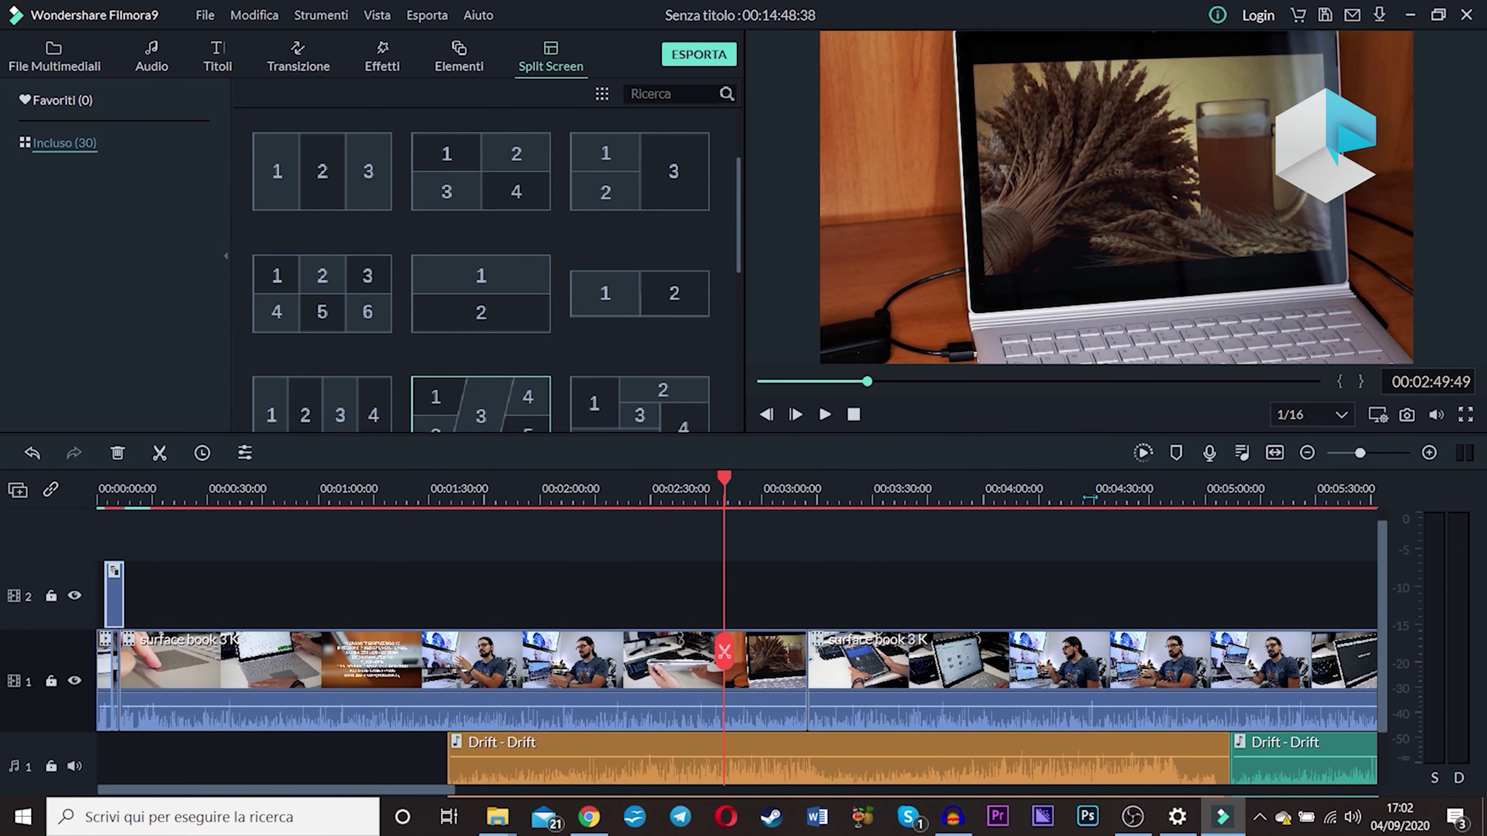
{"action": "left_click", "coordinate": [1062, 496]}
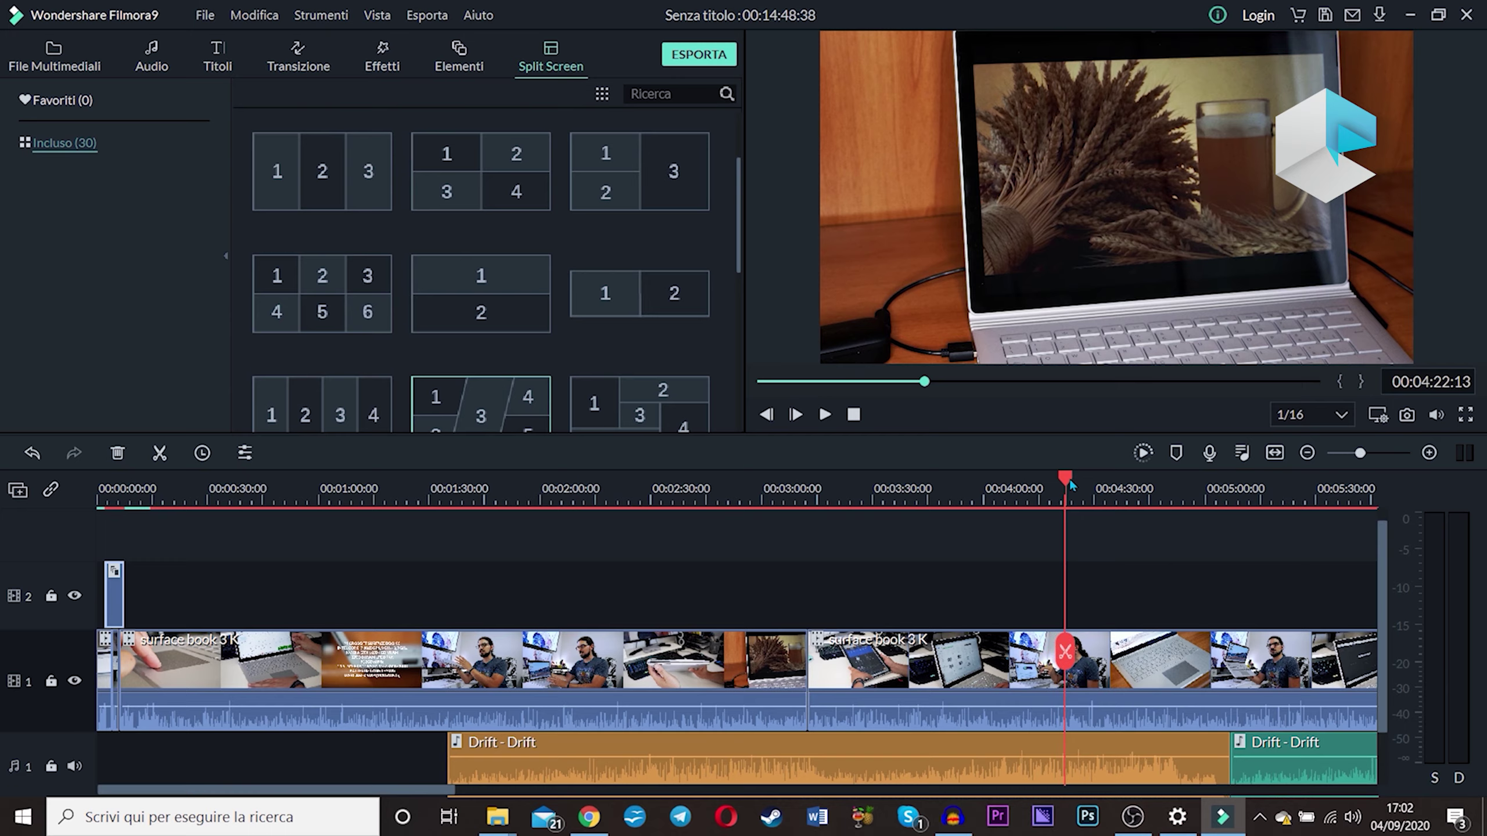